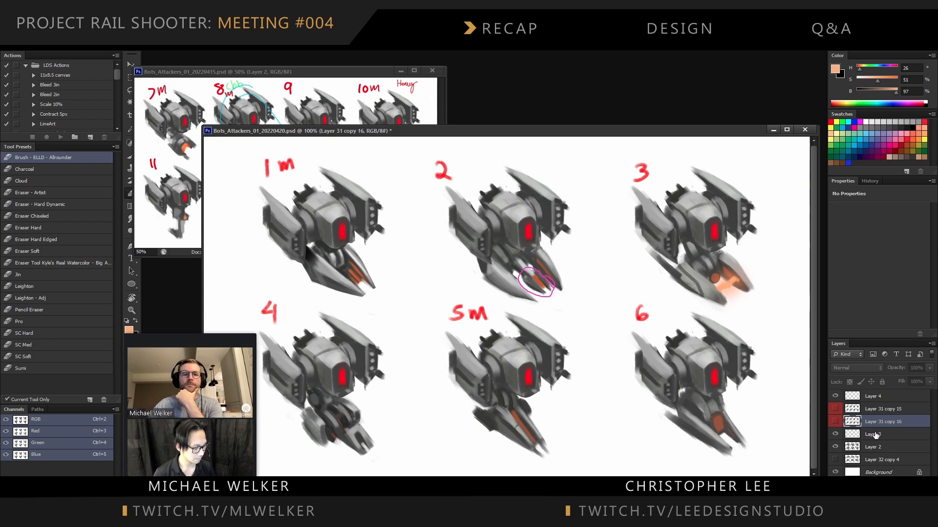
Duplicate Layer 2 and hide the original so the edits go on the copy
{"action": "left_click", "coordinate": [876, 448]}
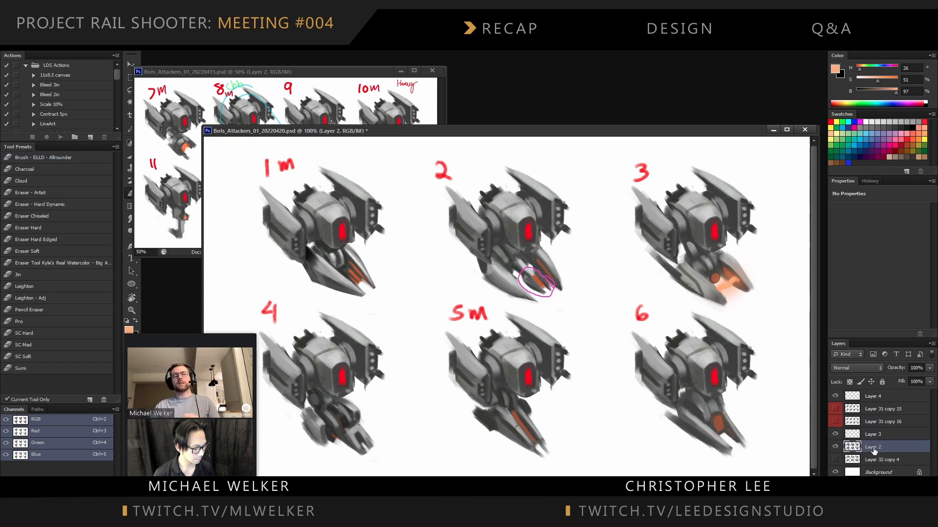
{"action": "key", "text": "ctrl+j"}
{"action": "left_click", "coordinate": [835, 460]}
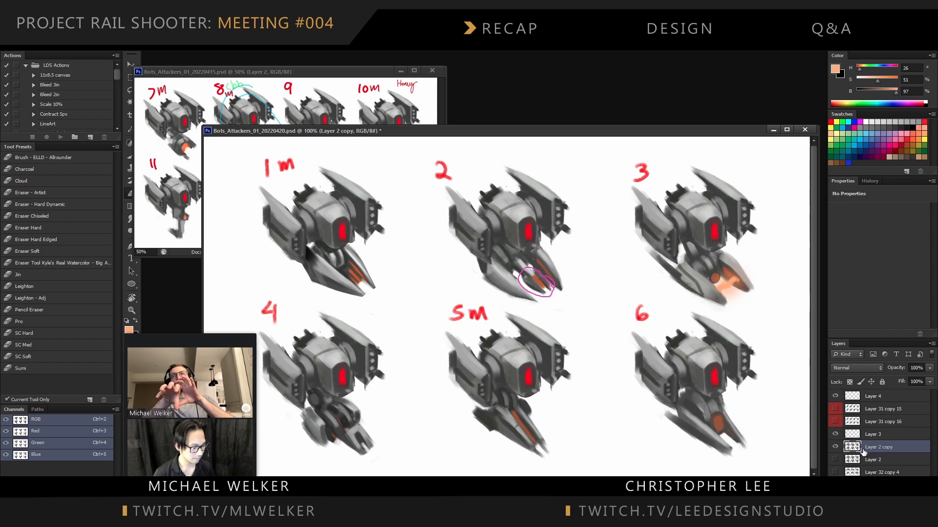
Erase the inner orange-lit claw of robot 2, leaving only its two outer claws
{"action": "scroll", "coordinate": [539, 283], "scroll_direction": "up", "scroll_amount": 2}
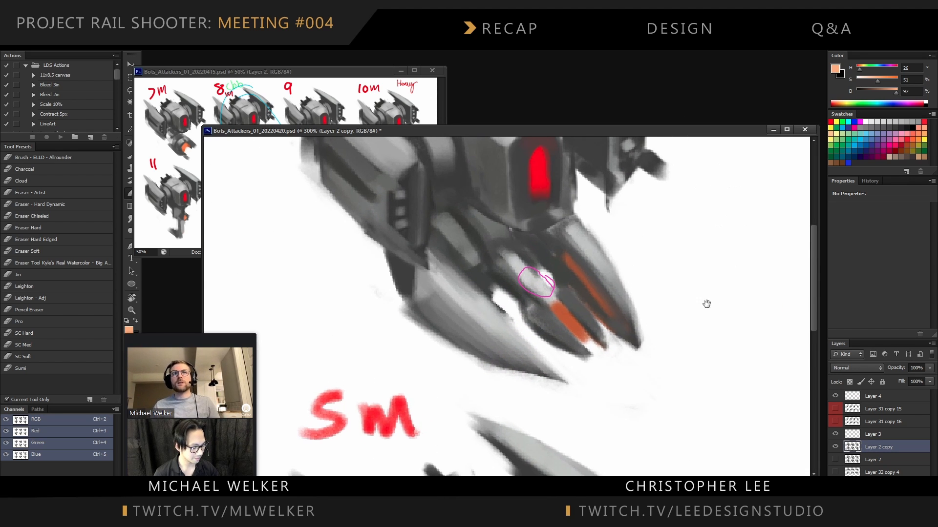
{"action": "left_click_drag", "start_coordinate": [705, 304], "coordinate": [614, 306]}
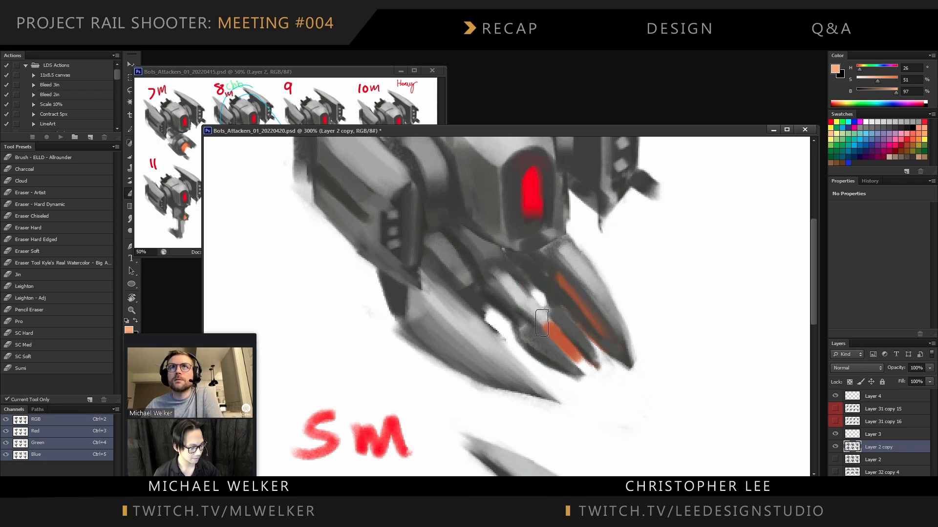
{"action": "key", "text": "ctrl+z"}
{"action": "mouse_move", "coordinate": [544, 329]}
{"action": "left_mouse_down"}
{"action": "mouse_move", "coordinate": [578, 354]}
{"action": "mouse_move", "coordinate": [520, 321]}
{"action": "mouse_move", "coordinate": [569, 373]}
{"action": "mouse_move", "coordinate": [510, 307]}
{"action": "mouse_move", "coordinate": [562, 363]}
{"action": "left_mouse_up"}
{"action": "key", "text": "ctrl+minus"}
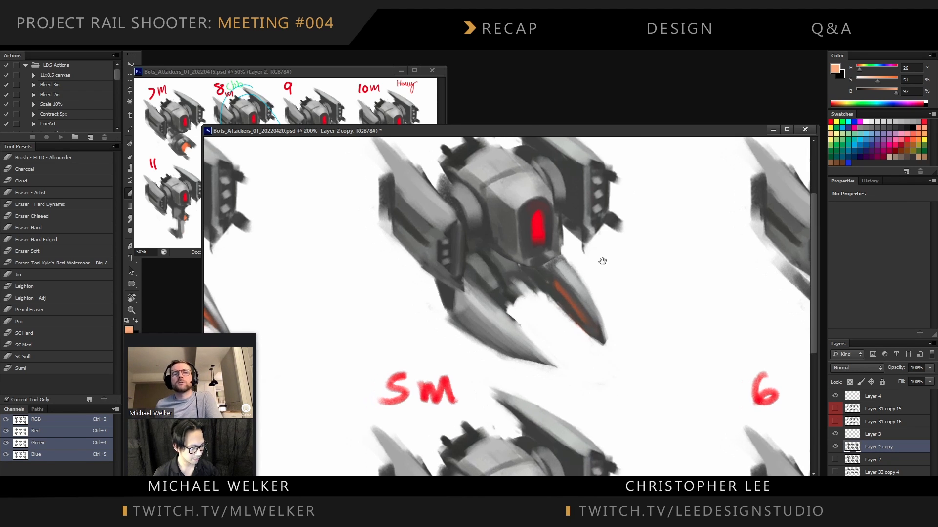
{"action": "key", "text": "b"}
{"action": "left_click", "coordinate": [530, 277], "text": "alt"}
{"action": "left_click_drag", "start_coordinate": [516, 284], "coordinate": [527, 313]}
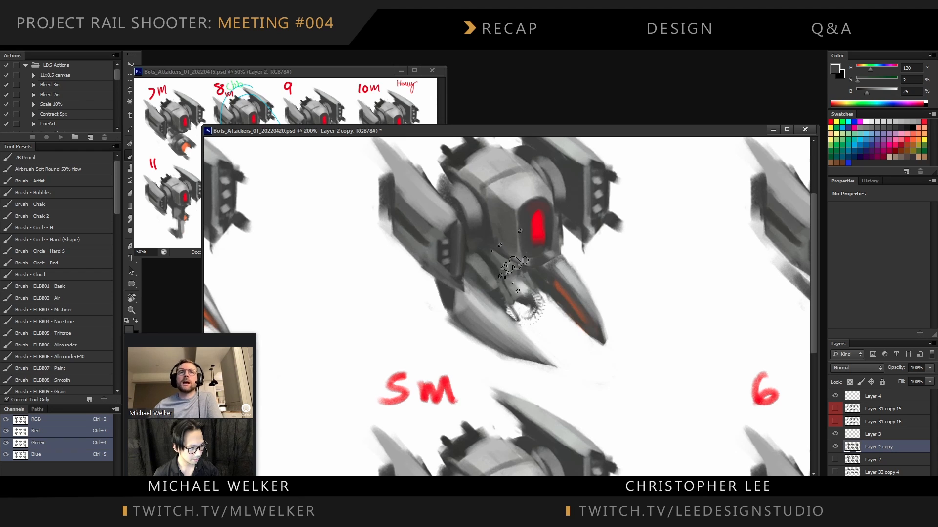
{"action": "key", "text": "ctrl+z"}
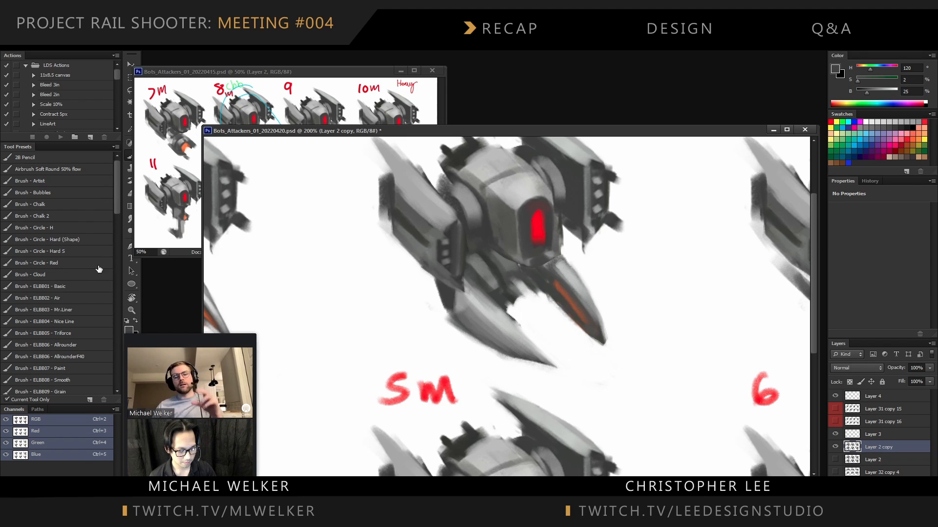
Paint a curved grey middle prong between robot 2's outer claws using the ELBB06 Allrounder brush and a sampled grey
{"action": "left_click", "coordinate": [535, 271], "text": "alt"}
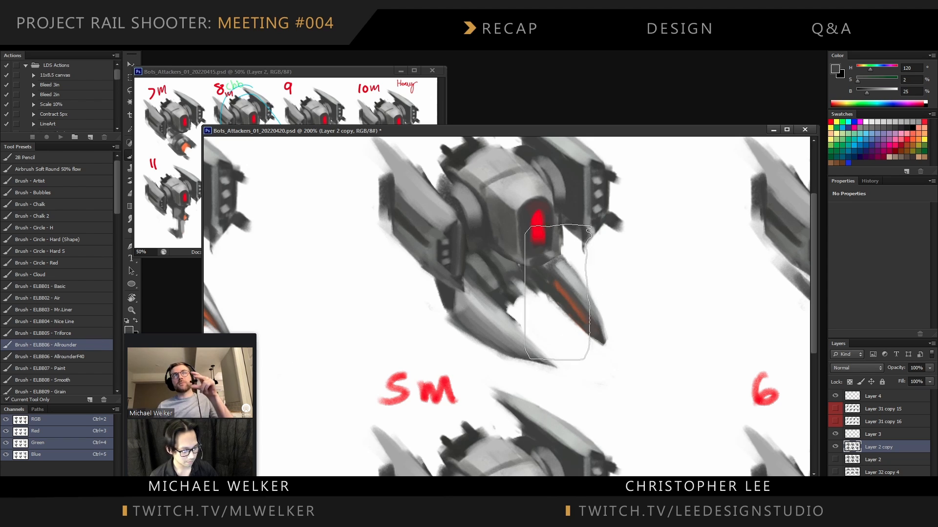
{"action": "key", "text": "l"}
{"action": "left_click_drag", "start_coordinate": [546, 233], "coordinate": [495, 229]}
{"action": "key", "text": "ctrl+d"}
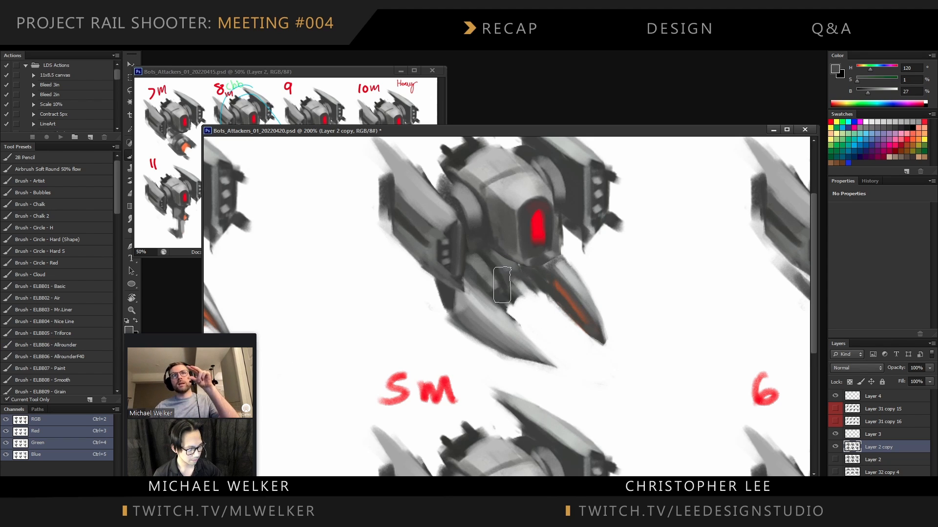
{"action": "mouse_move", "coordinate": [502, 285]}
{"action": "left_mouse_down"}
{"action": "mouse_move", "coordinate": [521, 281]}
{"action": "mouse_move", "coordinate": [530, 320]}
{"action": "mouse_move", "coordinate": [584, 364]}
{"action": "mouse_move", "coordinate": [525, 311]}
{"action": "mouse_move", "coordinate": [588, 368]}
{"action": "left_mouse_up"}
{"action": "left_click", "coordinate": [524, 298], "text": "alt"}
{"action": "key", "text": "ctrl+z"}
{"action": "key", "text": "ctrl+z"}
{"action": "left_click_drag", "start_coordinate": [527, 312], "coordinate": [601, 384]}
Shade robot 2's middle prong with a lighter grey sampled from the neighbouring claw
{"action": "left_click", "coordinate": [533, 299], "text": "alt"}
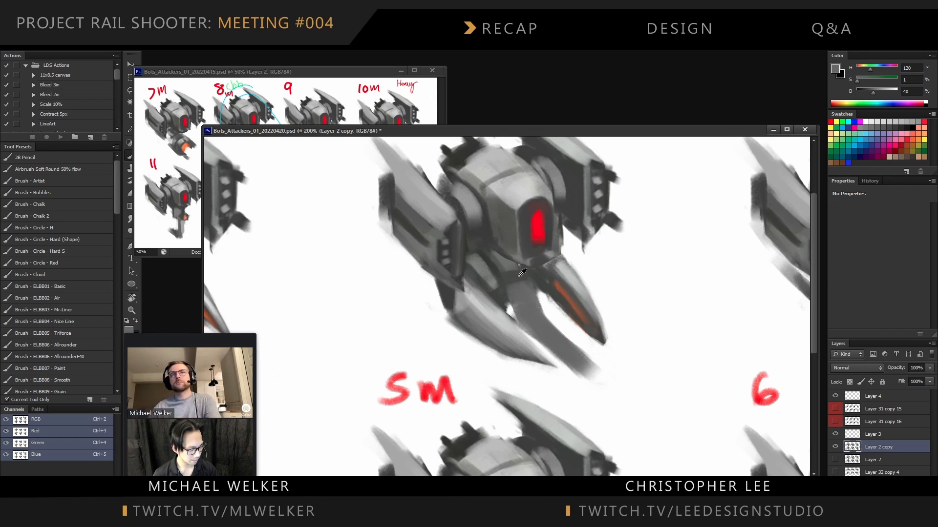
{"action": "mouse_move", "coordinate": [520, 274]}
{"action": "left_mouse_down"}
{"action": "mouse_move", "coordinate": [549, 338]}
{"action": "mouse_move", "coordinate": [534, 318]}
{"action": "mouse_move", "coordinate": [581, 366]}
{"action": "left_mouse_up"}
{"action": "left_click", "coordinate": [566, 273], "text": "alt"}
{"action": "left_click_drag", "start_coordinate": [530, 308], "coordinate": [570, 346]}
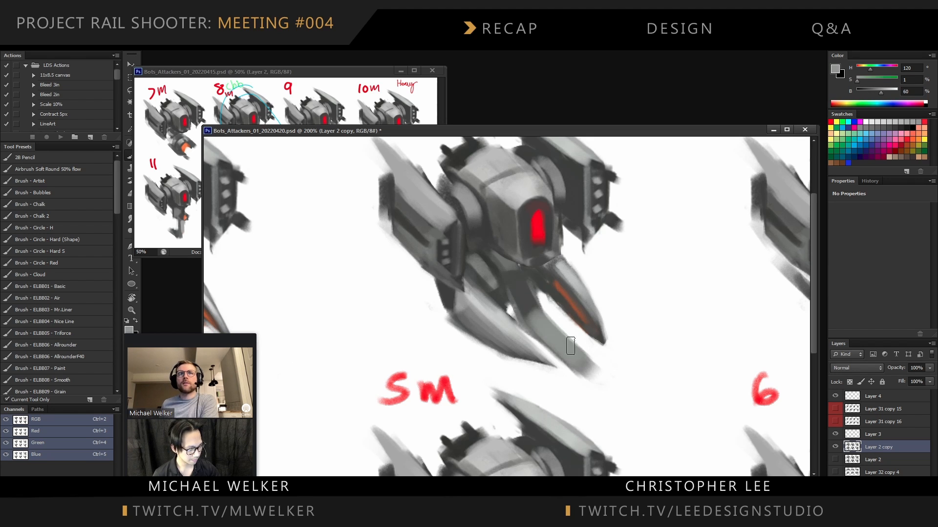
Darken the base of robot 2's middle prong and fill the gap beside the long outer claw with mid grey
{"action": "left_click", "coordinate": [541, 321], "text": "alt"}
{"action": "left_click", "coordinate": [518, 302], "text": "alt"}
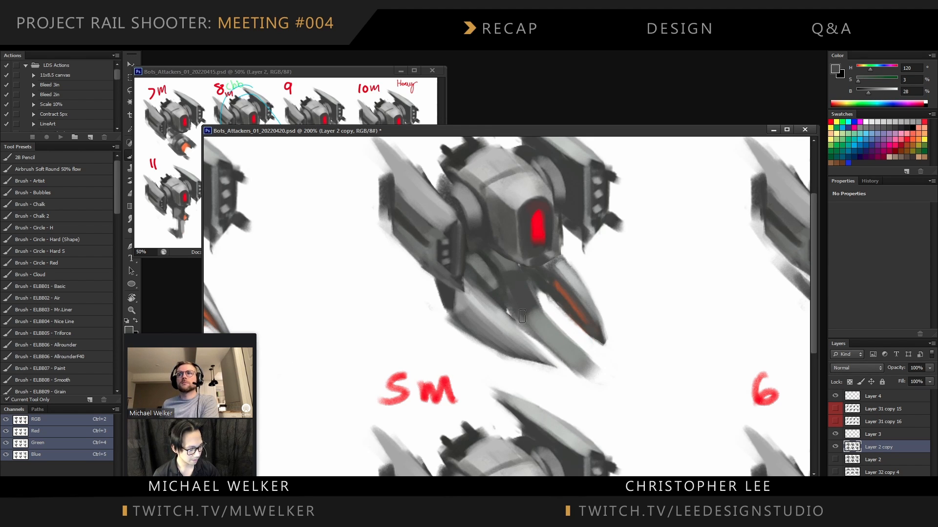
{"action": "left_click", "coordinate": [541, 324], "text": "alt"}
{"action": "left_click", "coordinate": [553, 344], "text": "alt"}
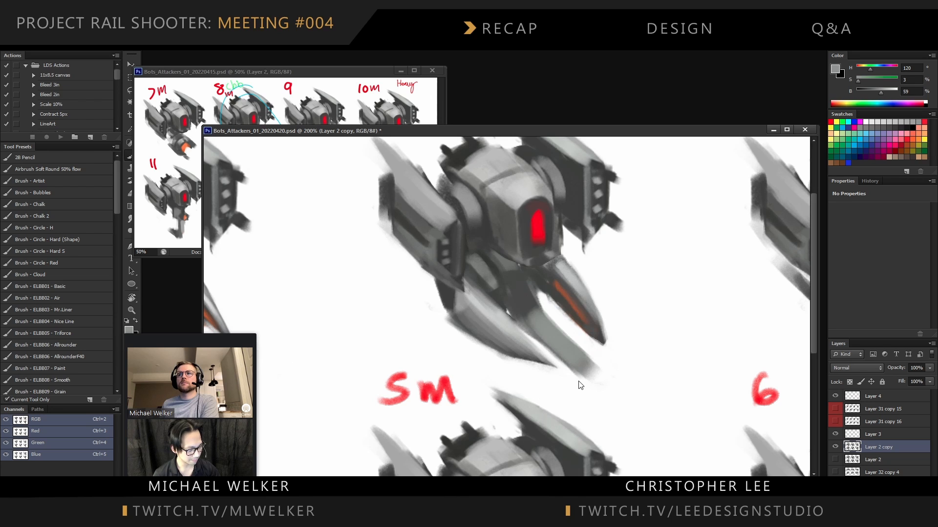
{"action": "mouse_move", "coordinate": [522, 332]}
{"action": "left_mouse_down"}
{"action": "mouse_move", "coordinate": [575, 365]}
{"action": "mouse_move", "coordinate": [533, 364]}
{"action": "left_mouse_up"}
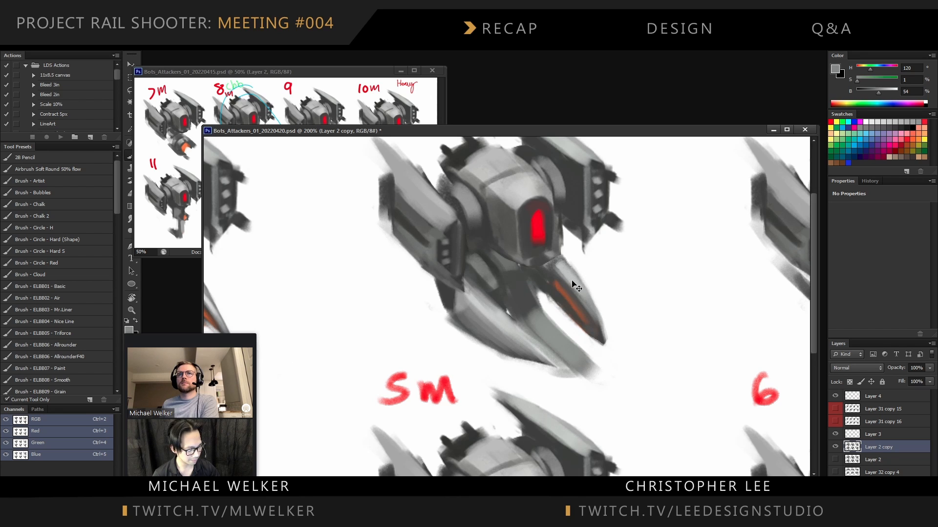
{"action": "key", "text": "ctrl+minus"}
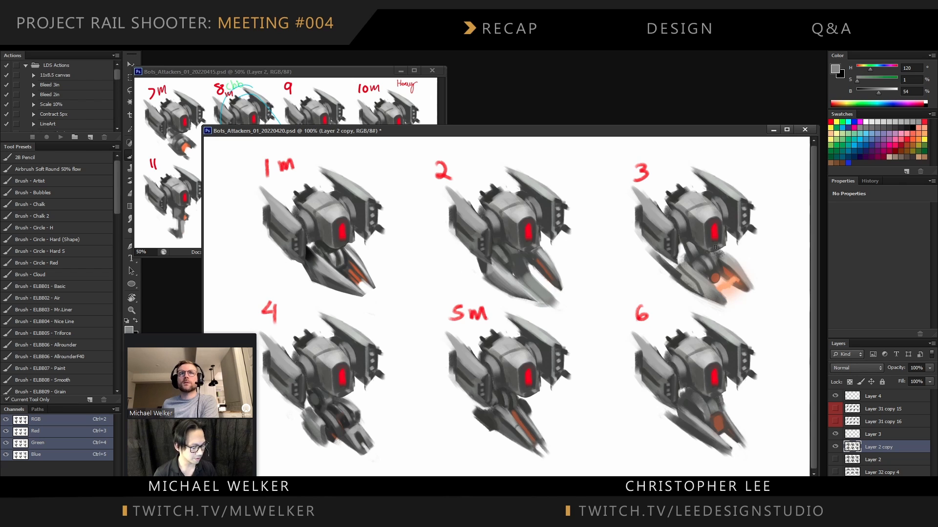
Repaint robot 2's middle prong in the dark grey sampled from its base
{"action": "key", "text": "ctrl+plus"}
{"action": "left_click_drag", "start_coordinate": [549, 236], "coordinate": [559, 268]}
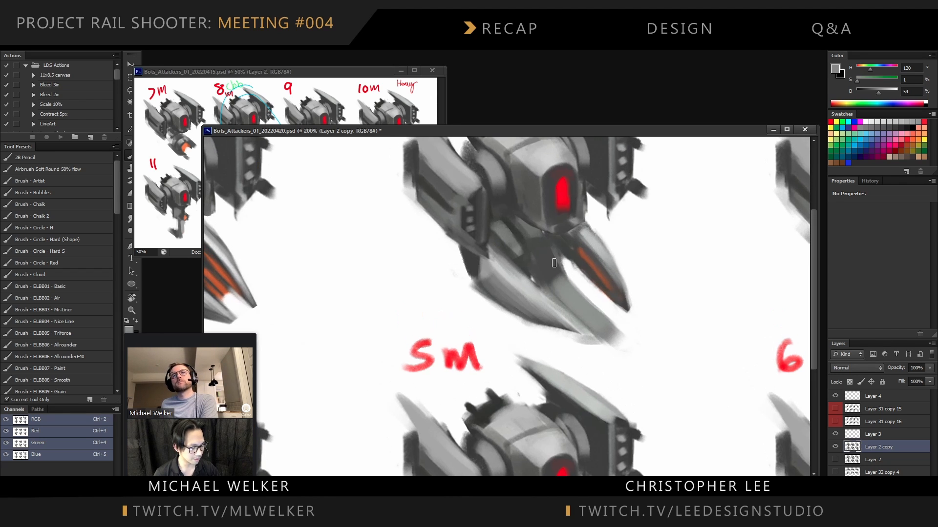
{"action": "left_click", "coordinate": [561, 251], "text": "alt"}
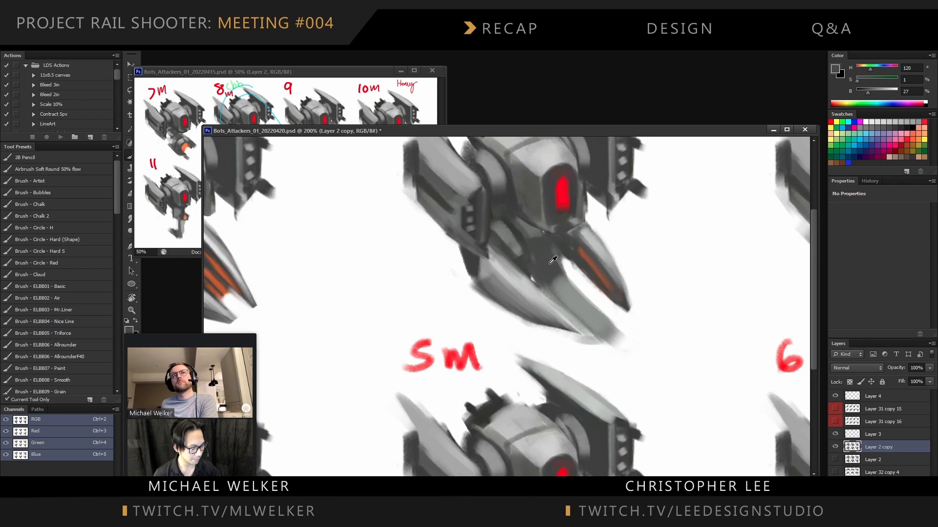
{"action": "left_click", "coordinate": [584, 292], "text": "alt"}
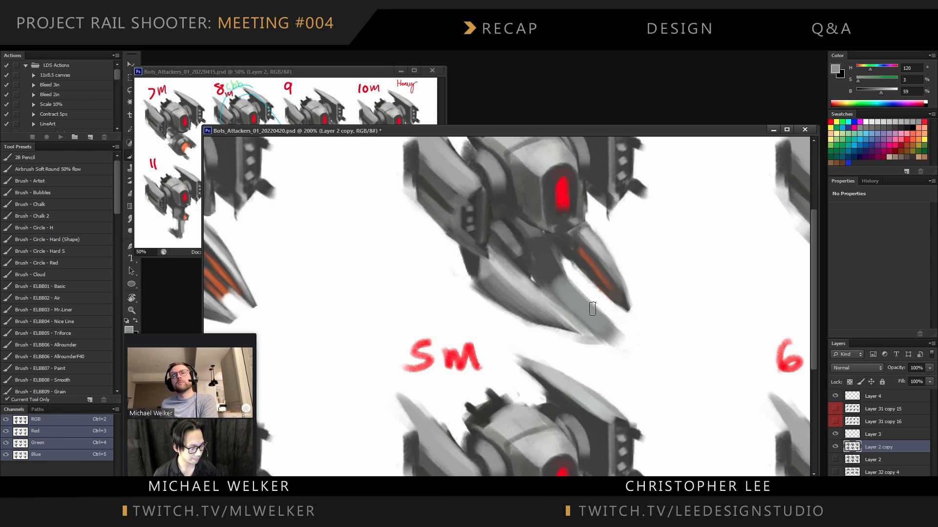
{"action": "left_click", "coordinate": [564, 274], "text": "alt"}
{"action": "mouse_move", "coordinate": [561, 276]}
{"action": "left_mouse_down"}
{"action": "mouse_move", "coordinate": [603, 329]}
{"action": "mouse_move", "coordinate": [554, 277]}
{"action": "mouse_move", "coordinate": [560, 300]}
{"action": "mouse_move", "coordinate": [590, 318]}
{"action": "left_mouse_up"}
Erase around the dark middle prong of robot 2 to separate it from the long claw and sharpen its tip
{"action": "key", "text": "e"}
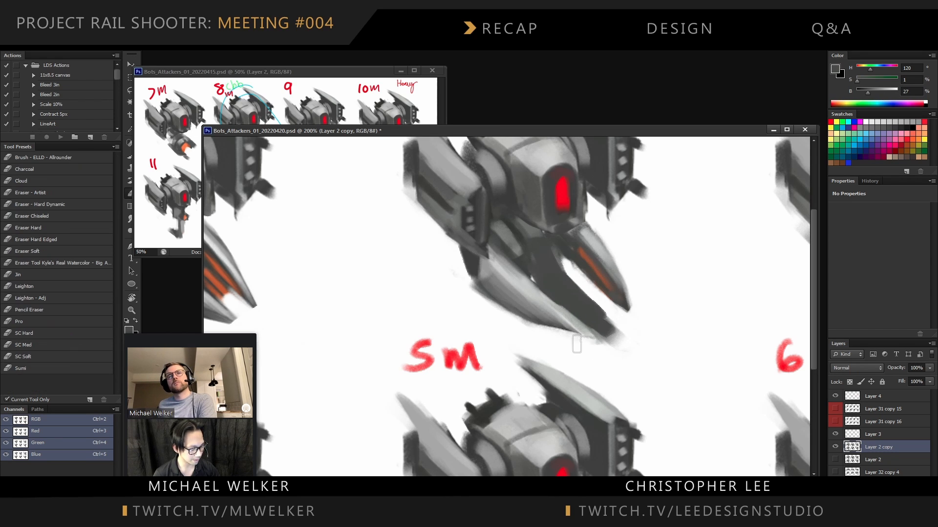
{"action": "mouse_move", "coordinate": [561, 311]}
{"action": "left_mouse_down"}
{"action": "mouse_move", "coordinate": [612, 357]}
{"action": "mouse_move", "coordinate": [597, 302]}
{"action": "mouse_move", "coordinate": [634, 347]}
{"action": "mouse_move", "coordinate": [629, 334]}
{"action": "mouse_move", "coordinate": [609, 339]}
{"action": "mouse_move", "coordinate": [625, 324]}
{"action": "left_mouse_up"}
{"action": "key", "text": "ctrl+minus"}
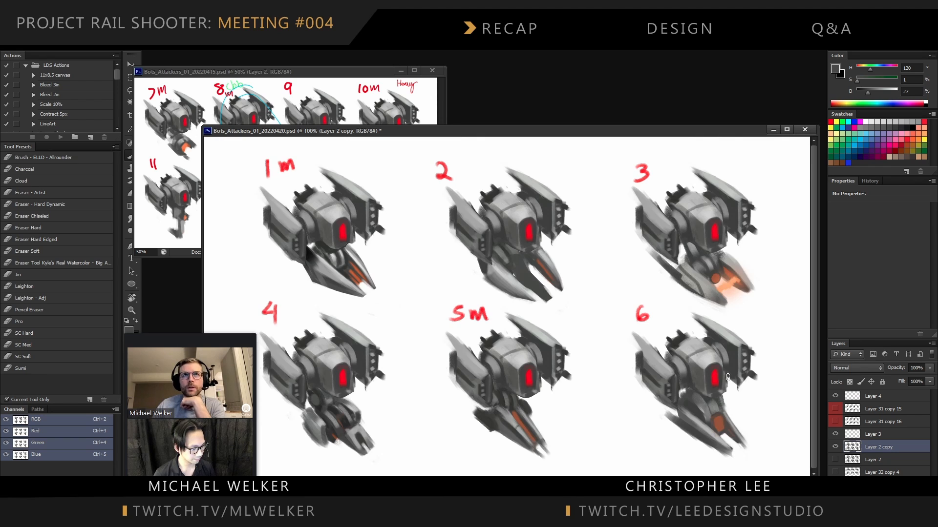
Move the video call window off the drawing canvas
{"action": "key", "text": "b"}
{"action": "left_click", "coordinate": [530, 270], "text": "alt"}
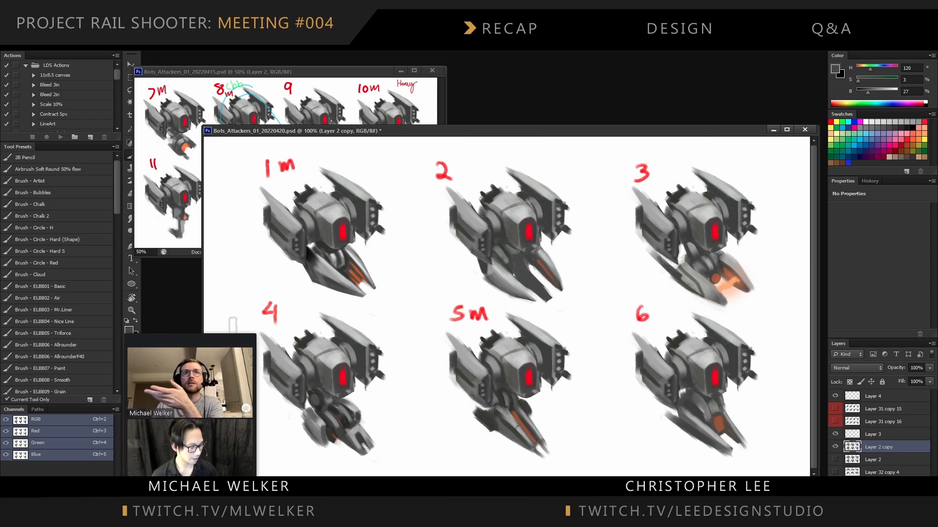
{"action": "left_click_drag", "start_coordinate": [195, 334], "coordinate": [78, 306]}
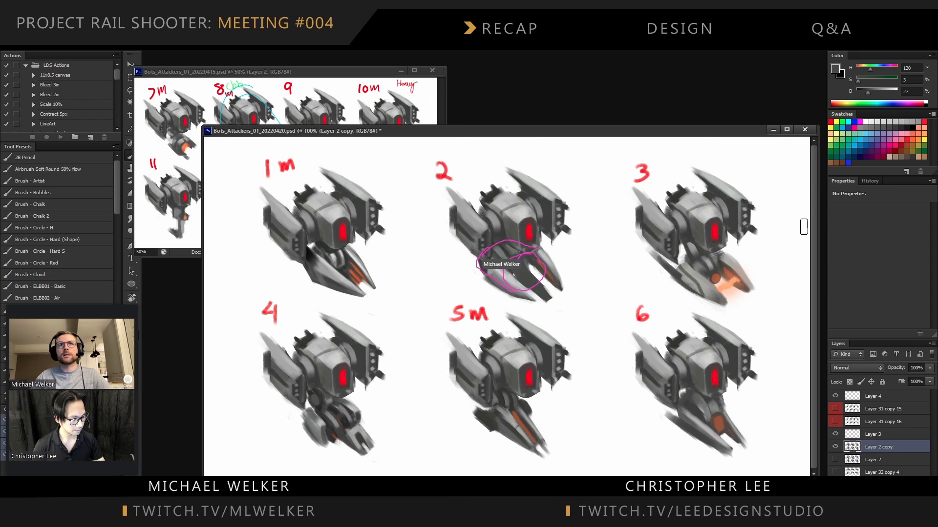
{"action": "key", "text": "e"}
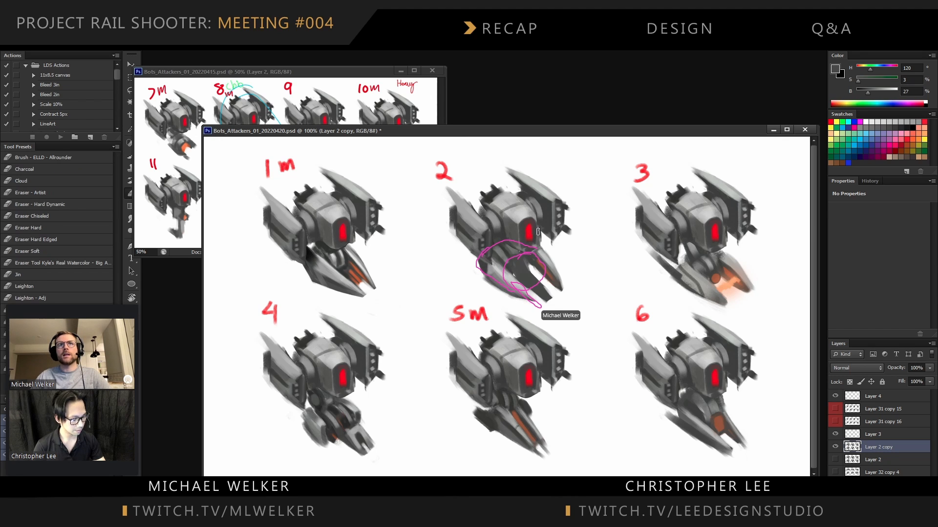
Lasso robot 2's claws, cut them onto a new layer and move them down away from the body
{"action": "key", "text": "l"}
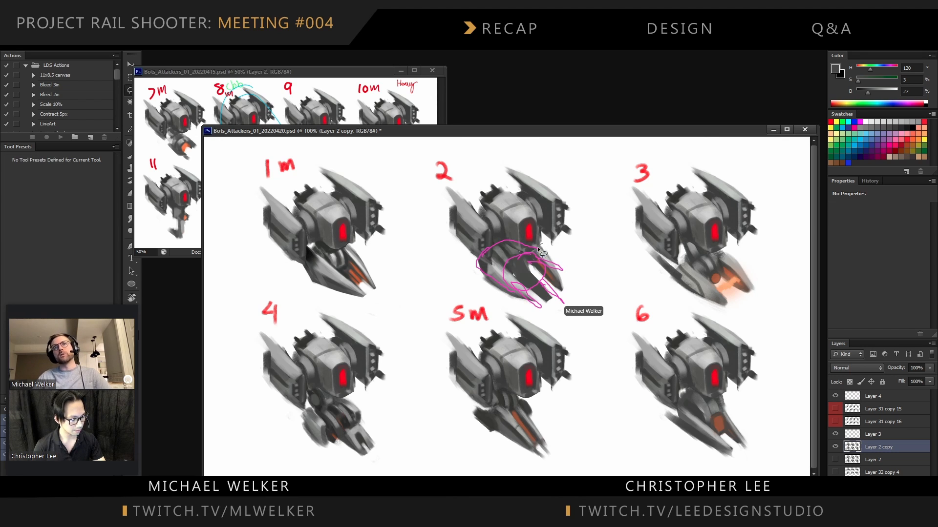
{"action": "mouse_move", "coordinate": [522, 259]}
{"action": "left_mouse_down"}
{"action": "mouse_move", "coordinate": [474, 286]}
{"action": "mouse_move", "coordinate": [526, 317]}
{"action": "mouse_move", "coordinate": [574, 312]}
{"action": "mouse_move", "coordinate": [555, 265]}
{"action": "left_mouse_up"}
{"action": "right_click", "coordinate": [555, 265]}
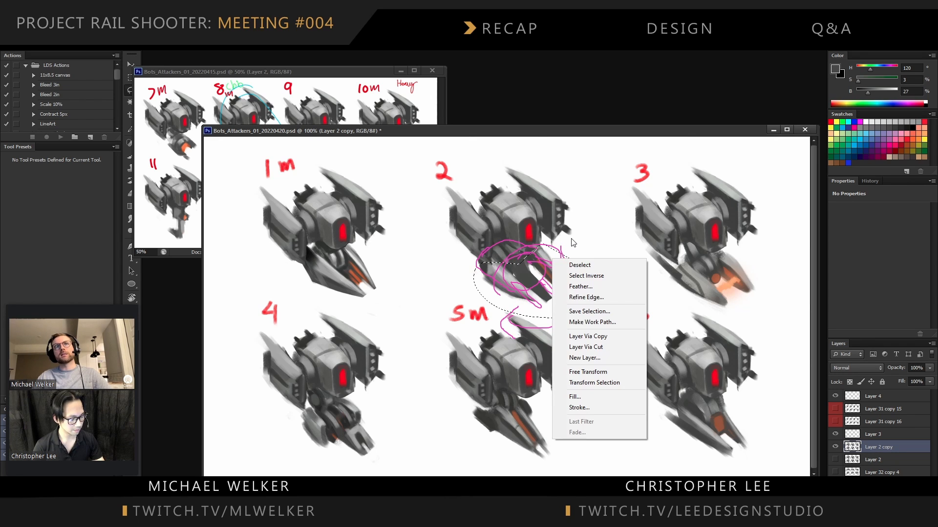
{"action": "left_click", "coordinate": [619, 347]}
{"action": "right_click", "coordinate": [538, 270]}
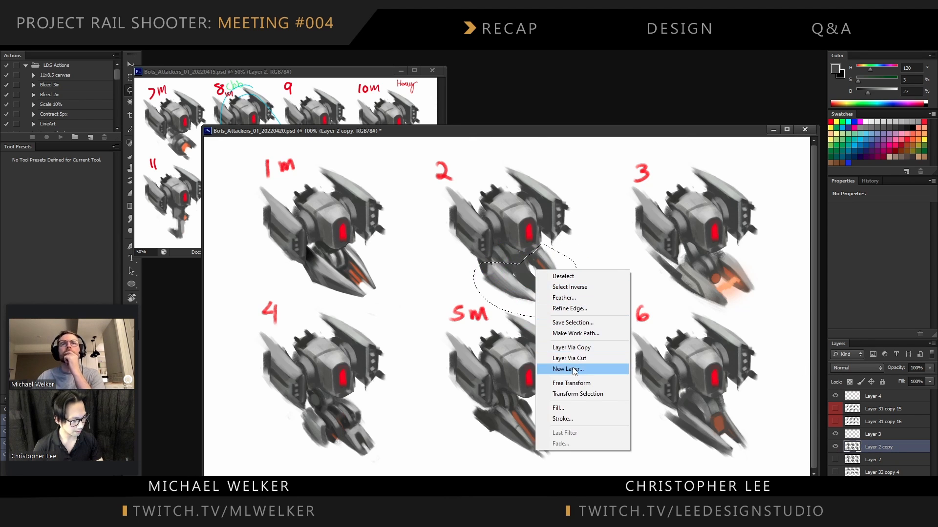
{"action": "left_click", "coordinate": [556, 370]}
{"action": "key", "text": "v"}
{"action": "mouse_move", "coordinate": [570, 243]}
{"action": "left_mouse_down"}
{"action": "mouse_move", "coordinate": [546, 254]}
{"action": "mouse_move", "coordinate": [540, 271]}
{"action": "left_mouse_up"}
Paint a dark grey joint that bridges the gap between robot 2's body and the lowered claws
{"action": "key", "text": "l"}
{"action": "scroll", "coordinate": [540, 267], "scroll_direction": "up", "scroll_amount": 3}
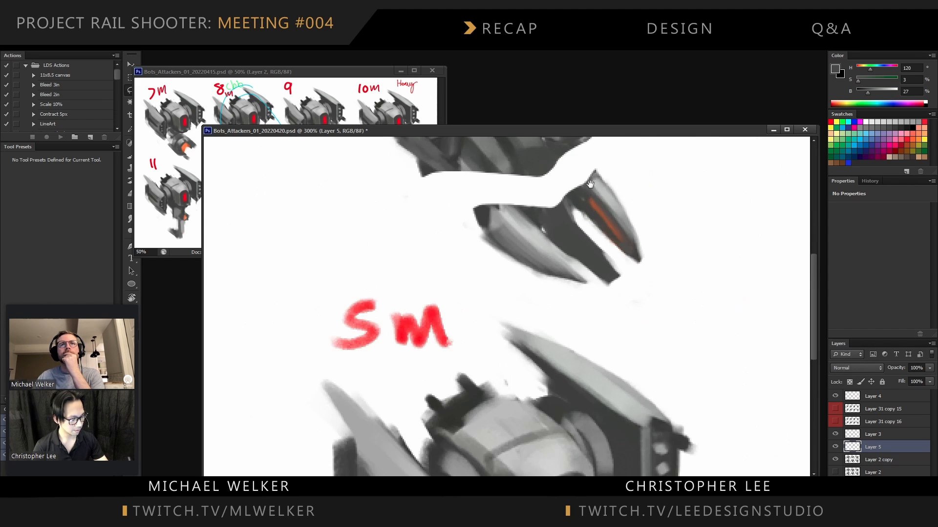
{"action": "scroll", "coordinate": [534, 268], "scroll_direction": "up", "scroll_amount": 2}
{"action": "key", "text": "b"}
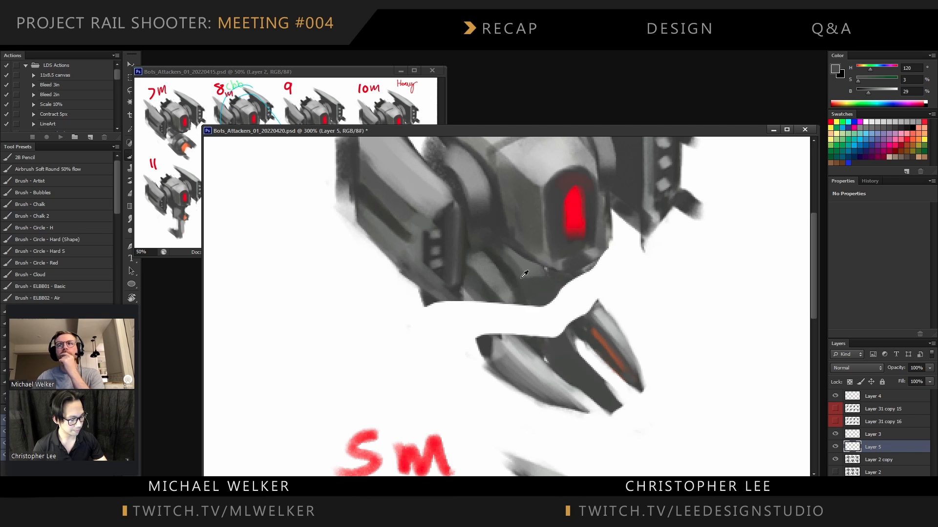
{"action": "mouse_move", "coordinate": [536, 300]}
{"action": "left_mouse_down"}
{"action": "mouse_move", "coordinate": [543, 340]}
{"action": "mouse_move", "coordinate": [554, 288]}
{"action": "mouse_move", "coordinate": [573, 298]}
{"action": "left_mouse_up"}
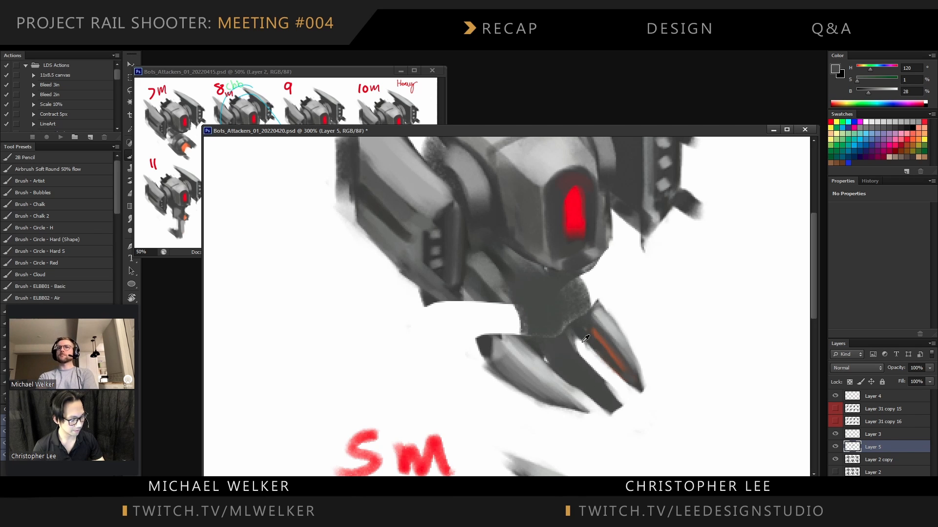
Paint light grey armour plates over robot 2's claws and add a dark grey tip below the middle prong
{"action": "left_click", "coordinate": [510, 325], "text": "alt"}
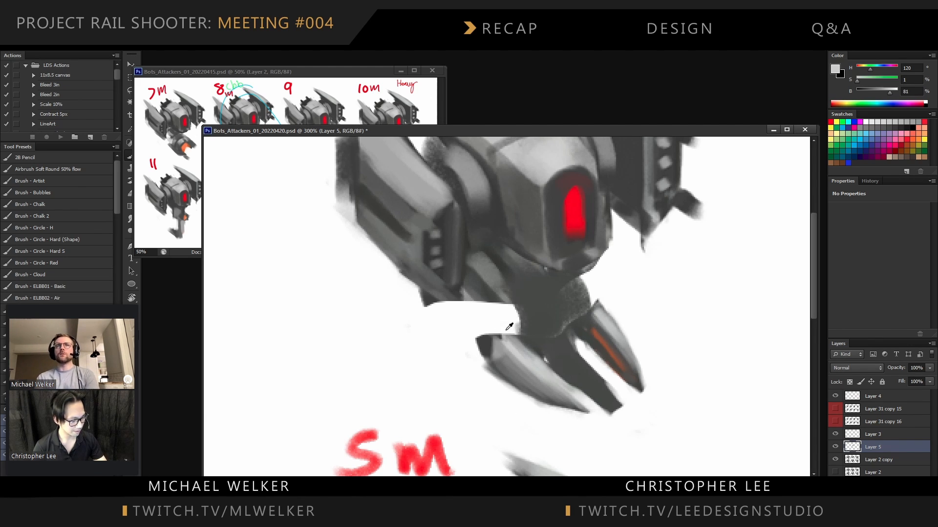
{"action": "left_click_drag", "start_coordinate": [510, 327], "coordinate": [633, 368]}
{"action": "mouse_move", "coordinate": [540, 318]}
{"action": "left_mouse_down"}
{"action": "mouse_move", "coordinate": [607, 373]}
{"action": "mouse_move", "coordinate": [604, 312]}
{"action": "mouse_move", "coordinate": [645, 376]}
{"action": "mouse_move", "coordinate": [635, 430]}
{"action": "left_mouse_up"}
{"action": "left_click", "coordinate": [609, 405], "text": "alt"}
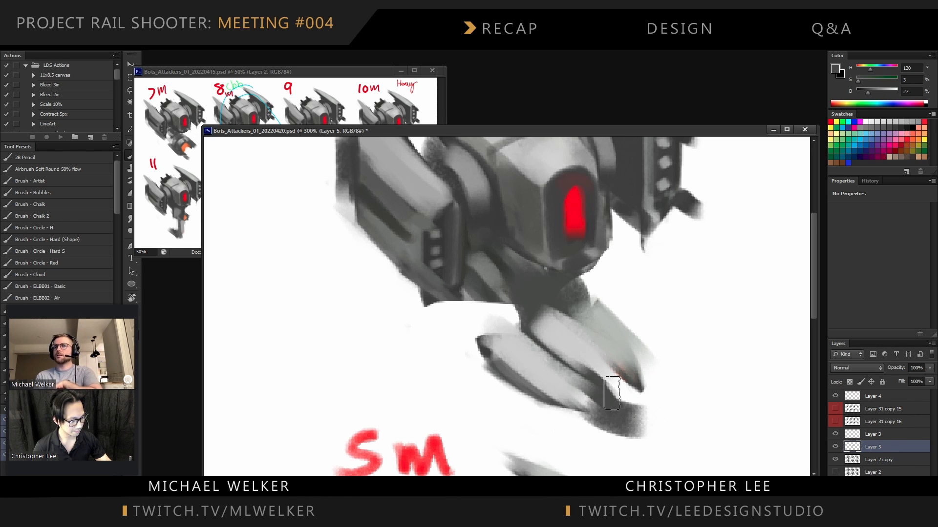
{"action": "left_click", "coordinate": [568, 320], "text": "alt"}
{"action": "mouse_move", "coordinate": [610, 366]}
{"action": "left_mouse_down"}
{"action": "mouse_move", "coordinate": [576, 331]}
{"action": "mouse_move", "coordinate": [620, 366]}
{"action": "left_mouse_up"}
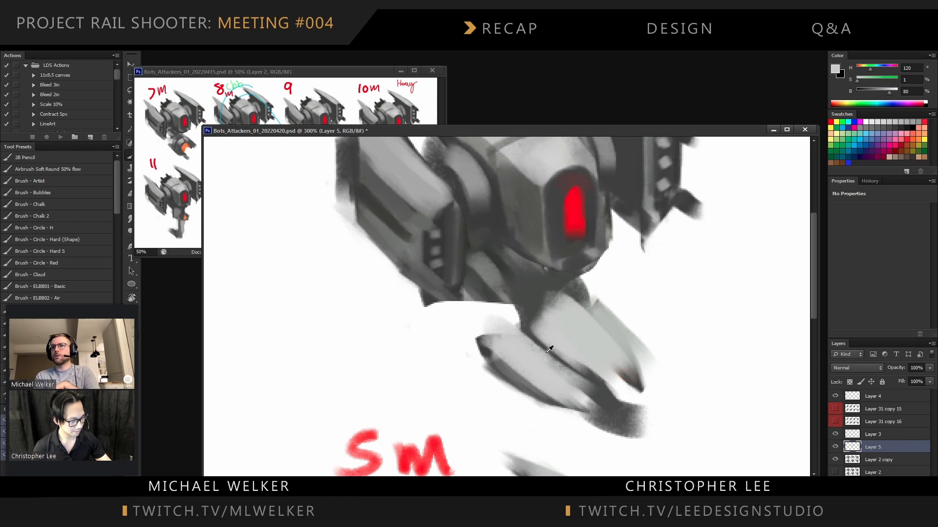
Extend the light grey armour plates over robot 2's lower claw and the far upper prong using sampled greys
{"action": "left_click", "coordinate": [508, 362], "text": "alt"}
{"action": "left_click_drag", "start_coordinate": [518, 376], "coordinate": [594, 343]}
{"action": "left_click_drag", "start_coordinate": [602, 307], "coordinate": [662, 361]}
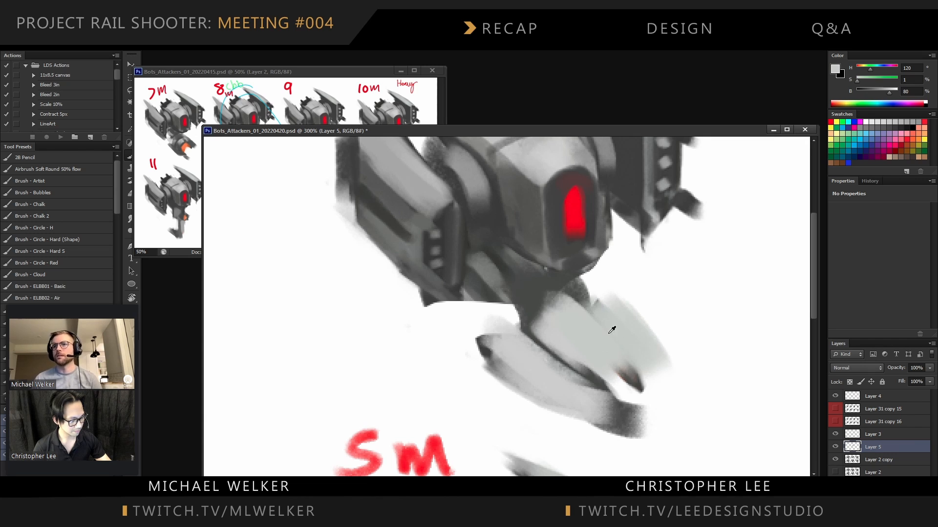
{"action": "left_click", "coordinate": [572, 326], "text": "alt"}
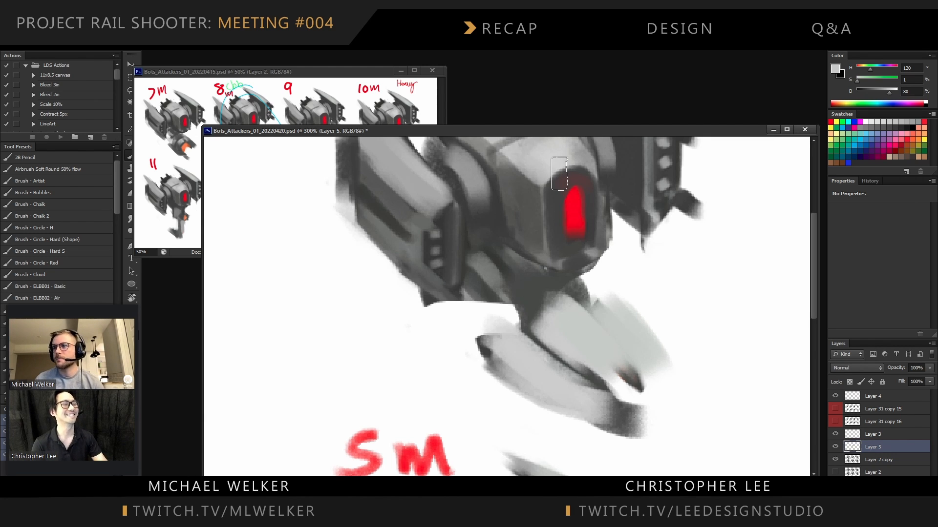
{"action": "left_click_drag", "start_coordinate": [550, 314], "coordinate": [598, 295]}
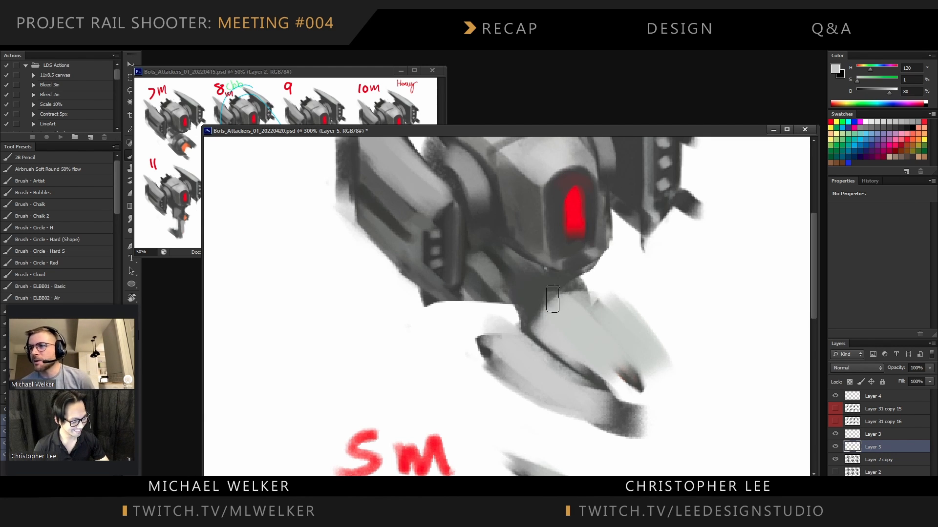
Shade the underside of robot 2's middle prong with a darker grey, running from the joint to its tip
{"action": "left_click", "coordinate": [553, 299], "text": "alt"}
{"action": "left_click_drag", "start_coordinate": [548, 320], "coordinate": [642, 374]}
{"action": "left_click_drag", "start_coordinate": [540, 338], "coordinate": [627, 390]}
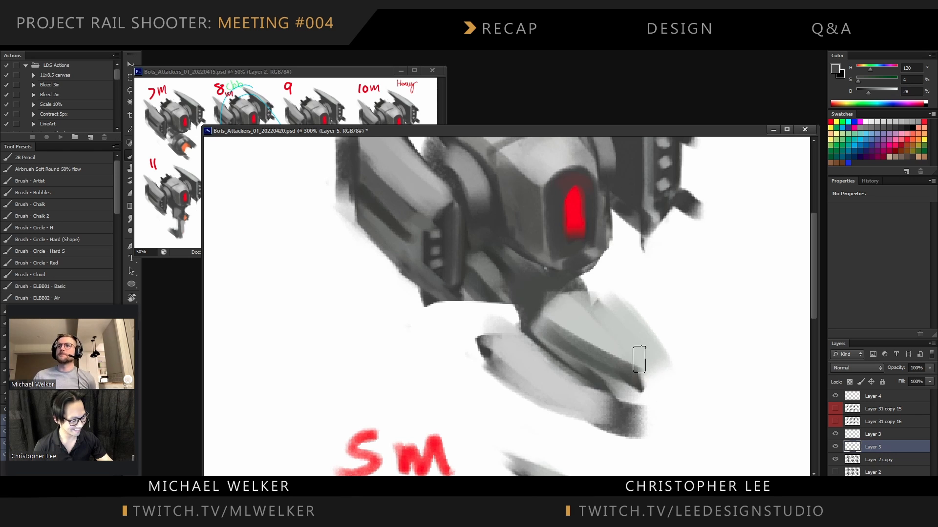
{"action": "mouse_move", "coordinate": [616, 320]}
{"action": "left_mouse_down"}
{"action": "mouse_move", "coordinate": [674, 404]}
{"action": "mouse_move", "coordinate": [563, 341]}
{"action": "left_mouse_up"}
{"action": "left_click", "coordinate": [589, 329], "text": "alt"}
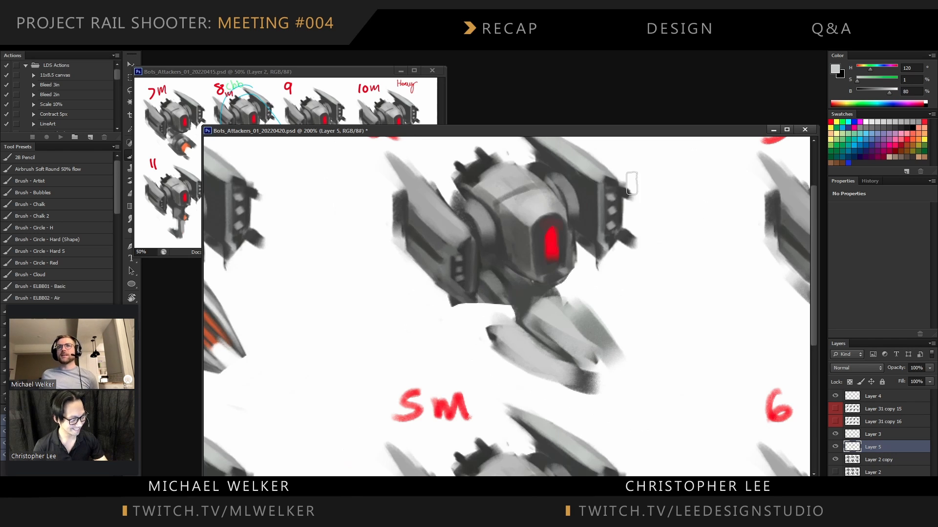
Erase the dark rear tip of robot 2's lower claw and paint a grey edge along the claw's underside
{"action": "key", "text": "ctrl+minus"}
{"action": "key", "text": "e"}
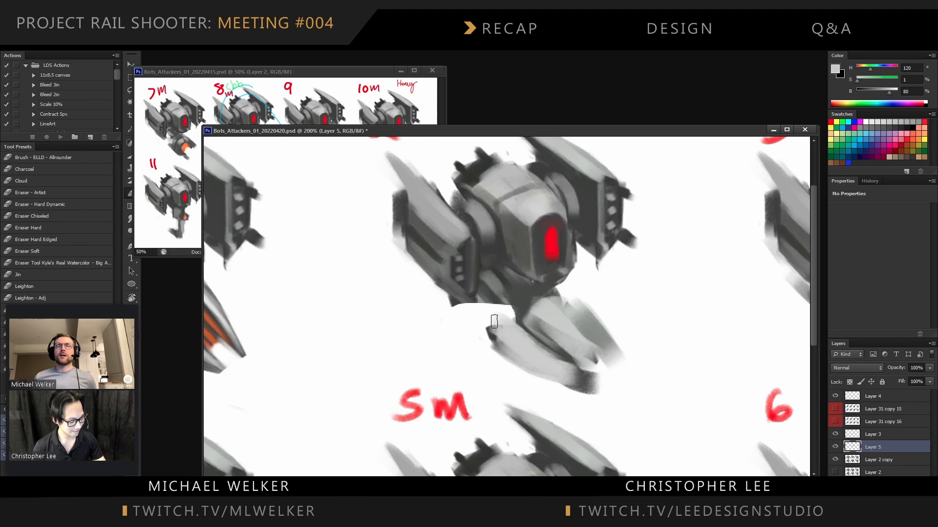
{"action": "mouse_move", "coordinate": [493, 320]}
{"action": "left_mouse_down"}
{"action": "mouse_move", "coordinate": [477, 341]}
{"action": "mouse_move", "coordinate": [496, 323]}
{"action": "left_mouse_up"}
{"action": "key", "text": "b"}
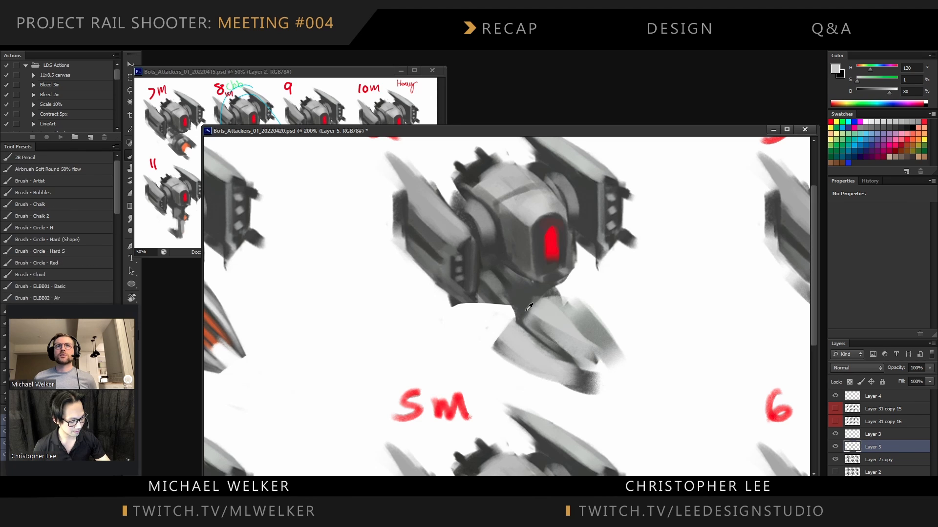
{"action": "left_click", "coordinate": [530, 347], "text": "alt"}
{"action": "mouse_move", "coordinate": [538, 379]}
{"action": "left_mouse_down"}
{"action": "mouse_move", "coordinate": [605, 407]}
{"action": "mouse_move", "coordinate": [537, 380]}
{"action": "mouse_move", "coordinate": [573, 362]}
{"action": "left_mouse_up"}
{"action": "left_click", "coordinate": [561, 241], "text": "alt"}
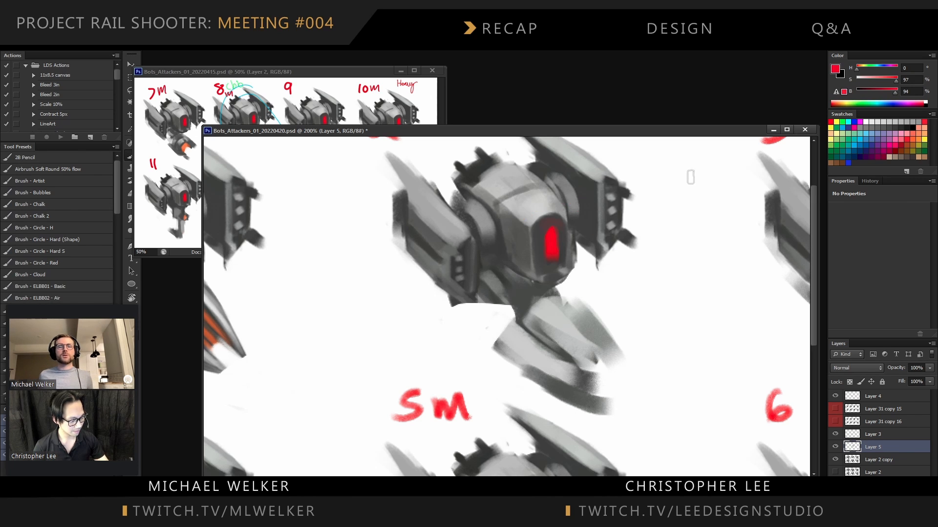
{"action": "left_click", "coordinate": [566, 375]}
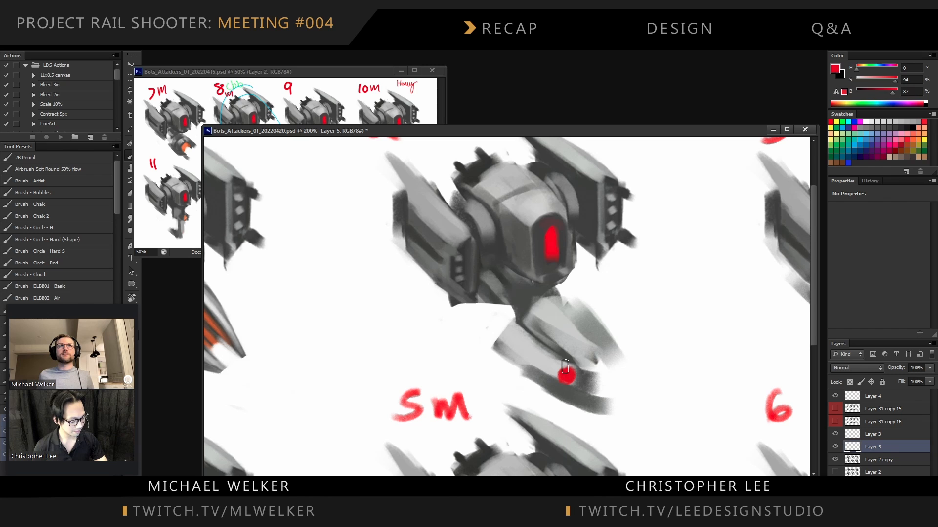
{"action": "left_click", "coordinate": [590, 353]}
{"action": "left_click", "coordinate": [618, 372]}
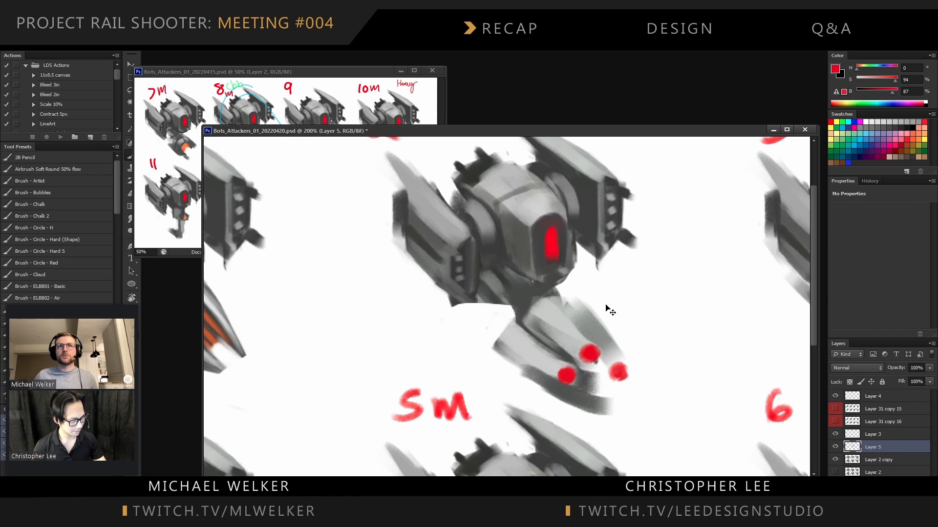
{"action": "key", "text": "ctrl+alt+z"}
{"action": "key", "text": "ctrl+alt+z"}
{"action": "key", "text": "ctrl+alt+z"}
Paint a red light at the tip of each of robot 2's three claw prongs
{"action": "left_click", "coordinate": [593, 357]}
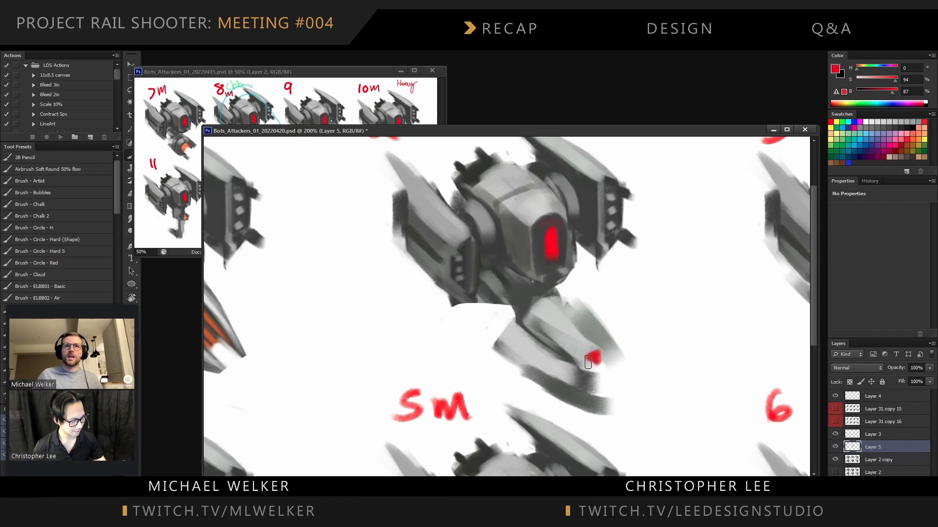
{"action": "left_click", "coordinate": [616, 386]}
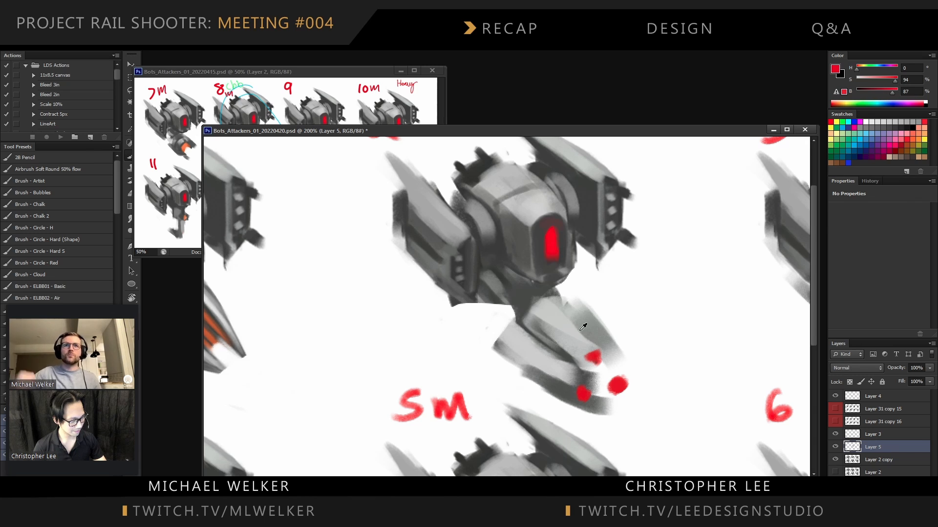
Shade the inner side and underside of robot 2's lower claw in mid grey, leading toward its red tip
{"action": "left_click", "coordinate": [561, 355], "text": "alt"}
{"action": "left_click_drag", "start_coordinate": [551, 344], "coordinate": [587, 376]}
{"action": "left_click_drag", "start_coordinate": [532, 330], "coordinate": [573, 378]}
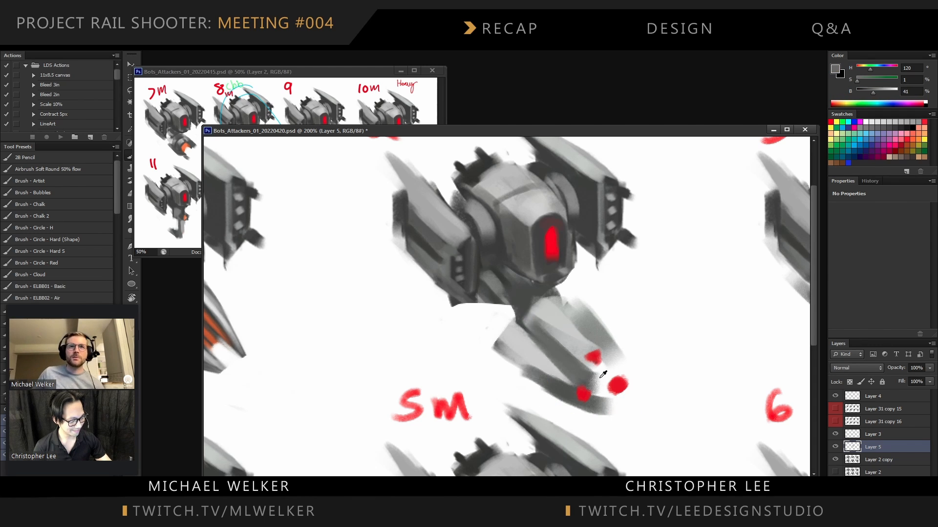
{"action": "left_click", "coordinate": [590, 397], "text": "alt"}
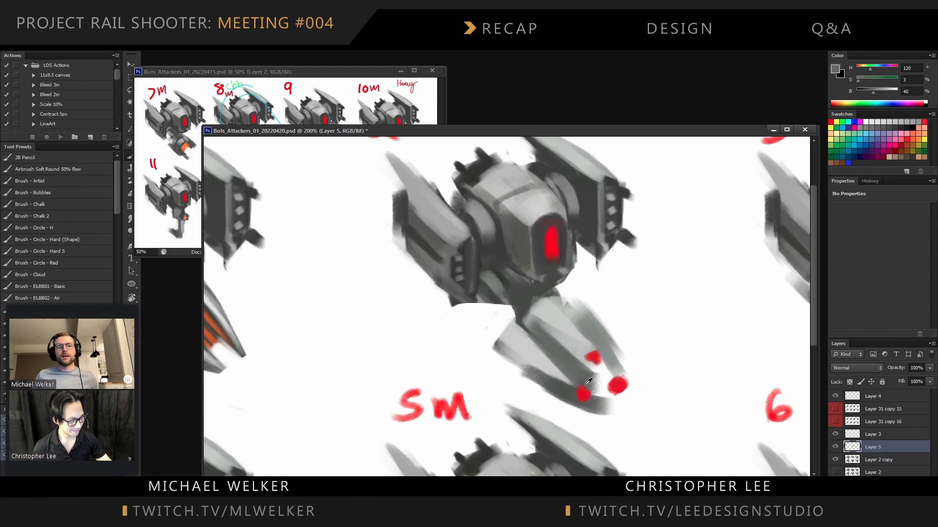
{"action": "left_click", "coordinate": [524, 353], "text": "alt"}
{"action": "left_click_drag", "start_coordinate": [514, 360], "coordinate": [572, 389]}
{"action": "left_click", "coordinate": [553, 346], "text": "alt"}
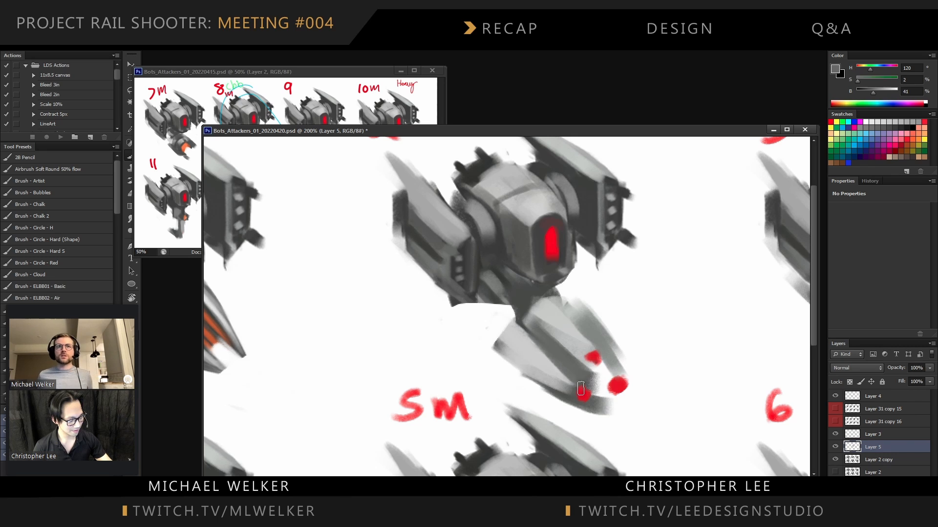
Even out robot 2's upper claw plate in light grey and fill in the prong ends around the red tips
{"action": "left_click", "coordinate": [545, 316], "text": "alt"}
{"action": "left_click", "coordinate": [555, 321], "text": "alt"}
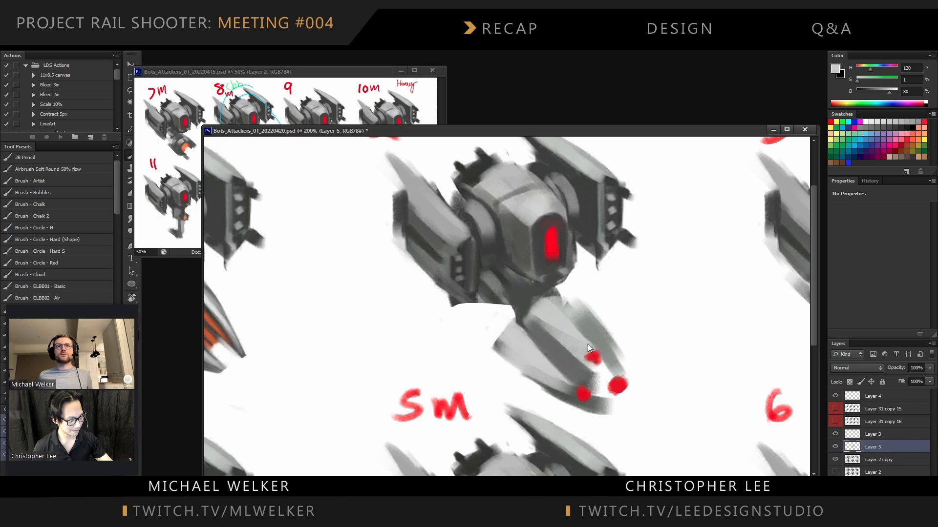
{"action": "left_click", "coordinate": [608, 347], "text": "alt"}
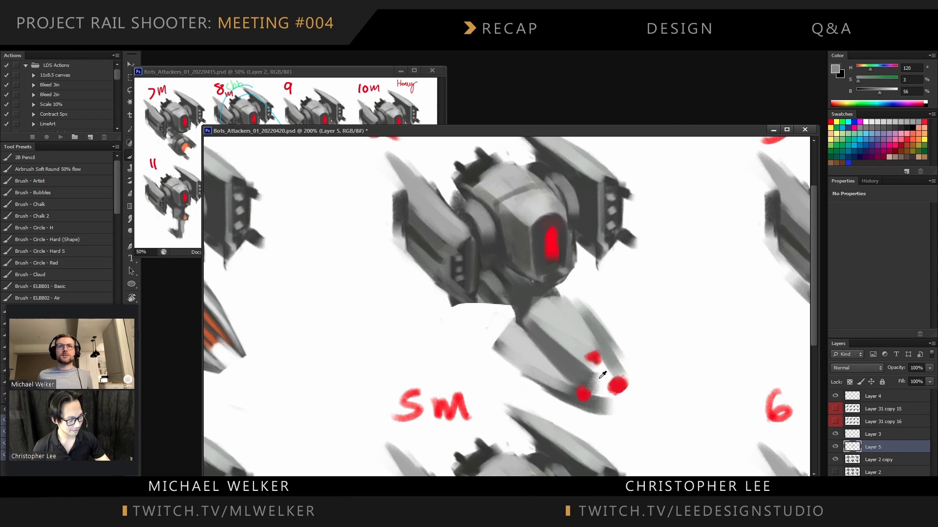
{"action": "mouse_move", "coordinate": [616, 385]}
{"action": "left_mouse_down"}
{"action": "mouse_move", "coordinate": [601, 358]}
{"action": "mouse_move", "coordinate": [591, 414]}
{"action": "mouse_move", "coordinate": [597, 400]}
{"action": "mouse_move", "coordinate": [576, 364]}
{"action": "mouse_move", "coordinate": [567, 369]}
{"action": "mouse_move", "coordinate": [575, 371]}
{"action": "left_mouse_up"}
Trim the underside of robot 2's lower claw and paint dark grey slots along the claw's plates
{"action": "key", "text": "e"}
{"action": "key", "text": "b"}
{"action": "left_click", "coordinate": [543, 342], "text": "alt"}
{"action": "left_click_drag", "start_coordinate": [584, 319], "coordinate": [605, 353]}
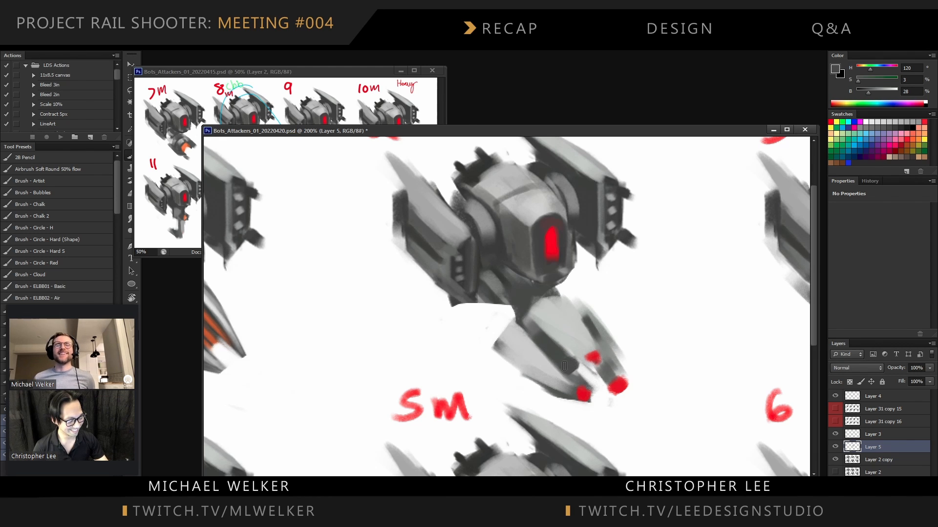
{"action": "left_click", "coordinate": [565, 316], "text": "alt"}
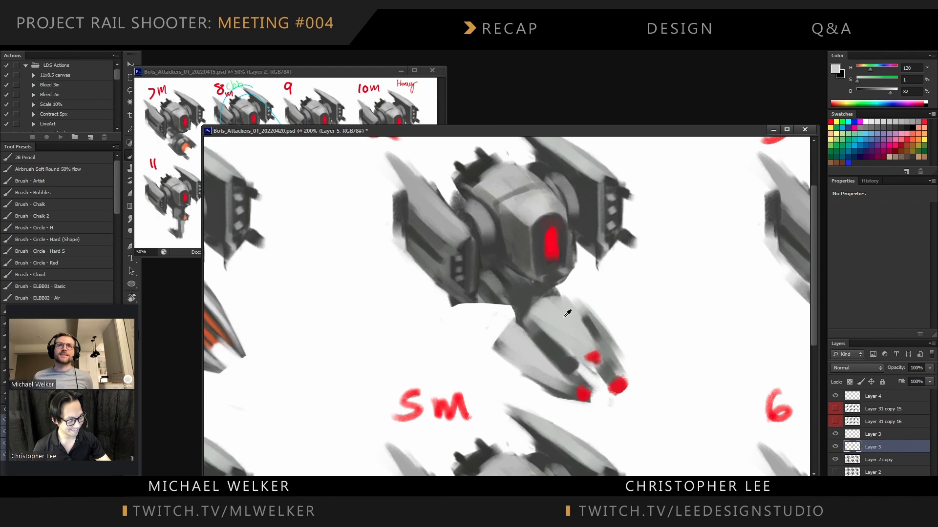
Paint a dark grey elbow joint behind robot 2's claws, below the body and side pod
{"action": "left_click", "coordinate": [528, 295], "text": "alt"}
{"action": "mouse_move", "coordinate": [518, 300]}
{"action": "left_mouse_down"}
{"action": "mouse_move", "coordinate": [503, 323]}
{"action": "mouse_move", "coordinate": [486, 312]}
{"action": "mouse_move", "coordinate": [491, 318]}
{"action": "left_mouse_up"}
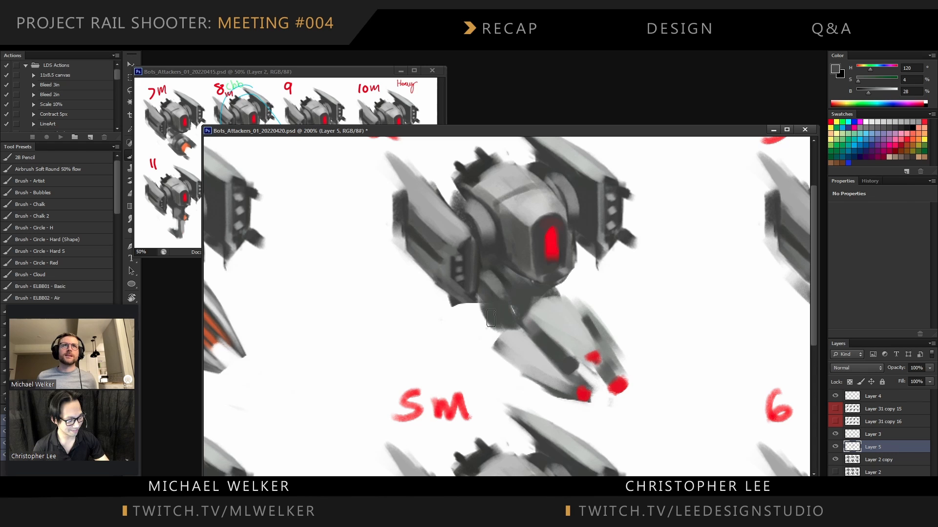
{"action": "key", "text": "ctrl+minus"}
{"action": "left_click", "coordinate": [505, 264], "text": "alt"}
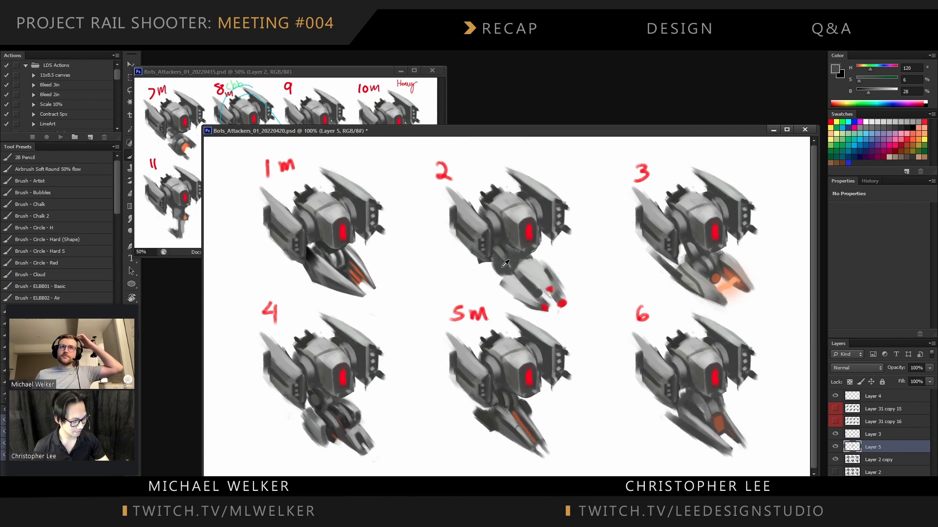
{"action": "left_click", "coordinate": [509, 266], "text": "alt"}
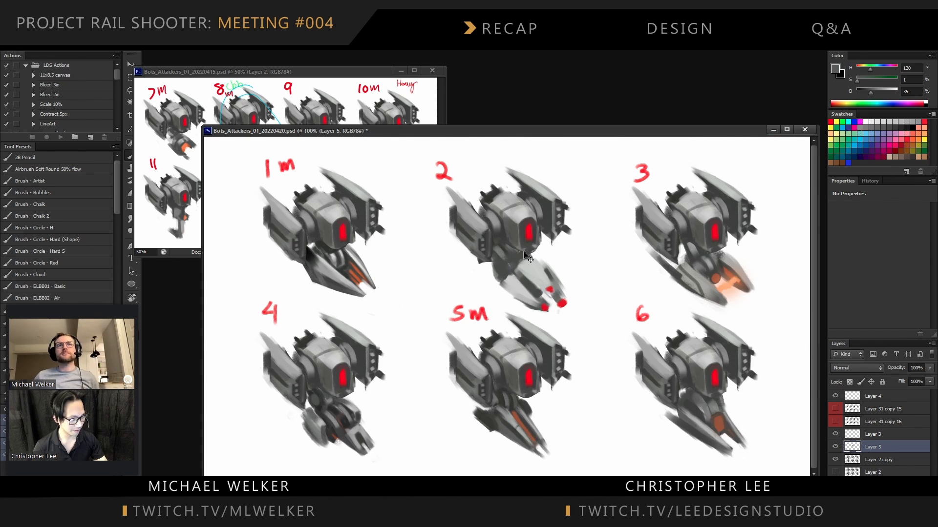
Refine the greys where robot 2's elbow joint meets the claw, and erase the claw's rear corner beside the joint
{"action": "key", "text": "ctrl+plus"}
{"action": "left_click_drag", "start_coordinate": [527, 258], "coordinate": [469, 290]}
{"action": "left_click", "coordinate": [493, 244], "text": "alt"}
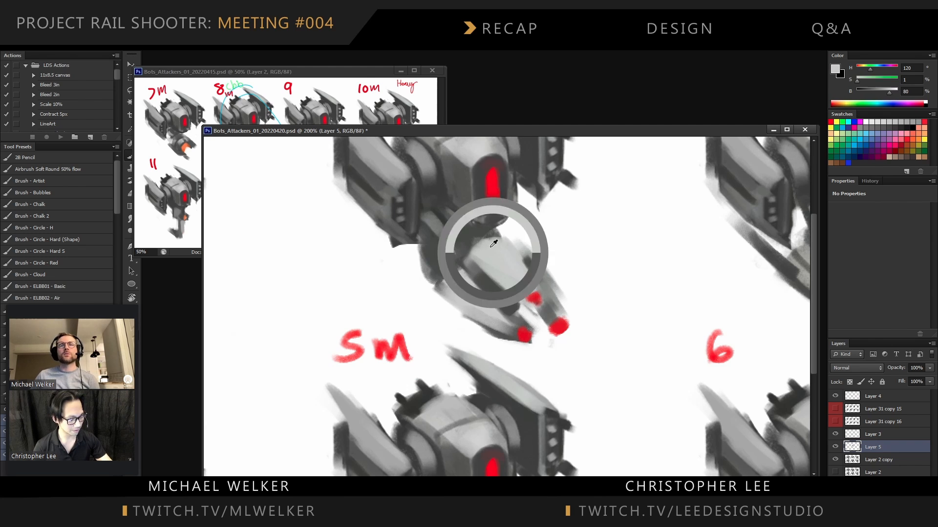
{"action": "left_click", "coordinate": [467, 262], "text": "alt"}
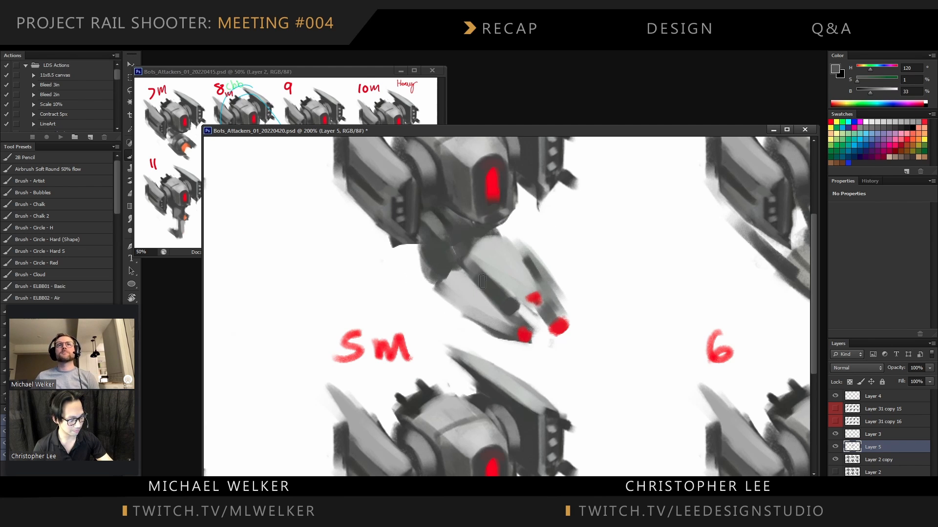
{"action": "left_click", "coordinate": [451, 261], "text": "alt"}
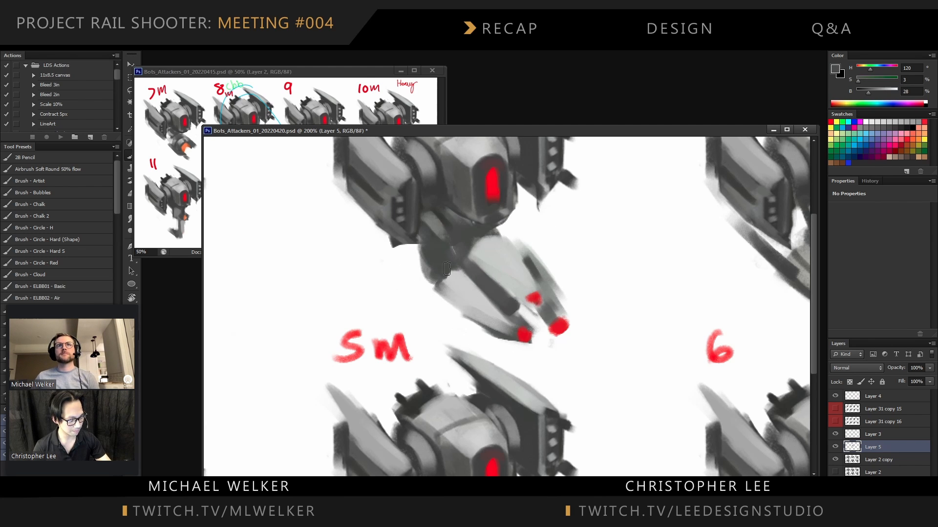
{"action": "key", "text": "e"}
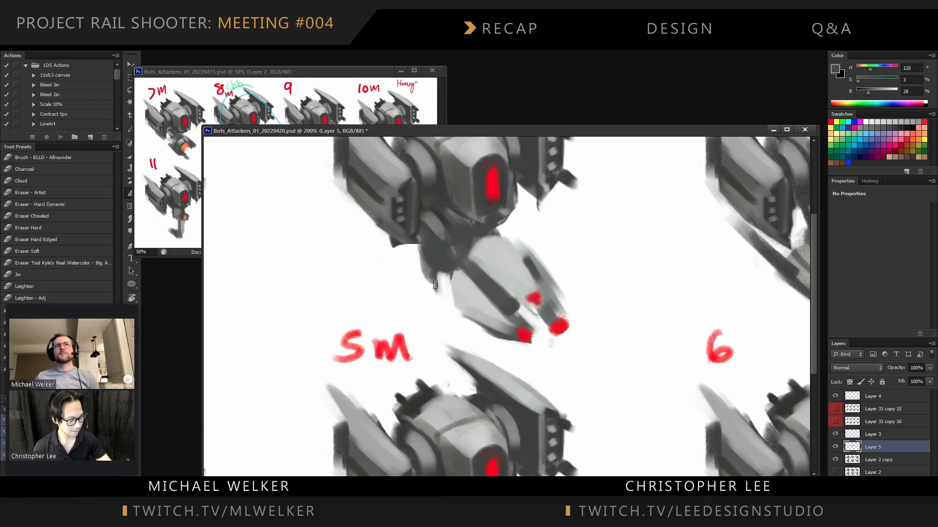
{"action": "mouse_move", "coordinate": [550, 216]}
{"action": "left_mouse_down"}
{"action": "mouse_move", "coordinate": [569, 251]}
{"action": "mouse_move", "coordinate": [490, 351]}
{"action": "mouse_move", "coordinate": [499, 339]}
{"action": "left_mouse_up"}
{"action": "key", "text": "b"}
{"action": "left_click", "coordinate": [549, 324], "text": "alt"}
{"action": "left_click", "coordinate": [552, 333], "text": "alt"}
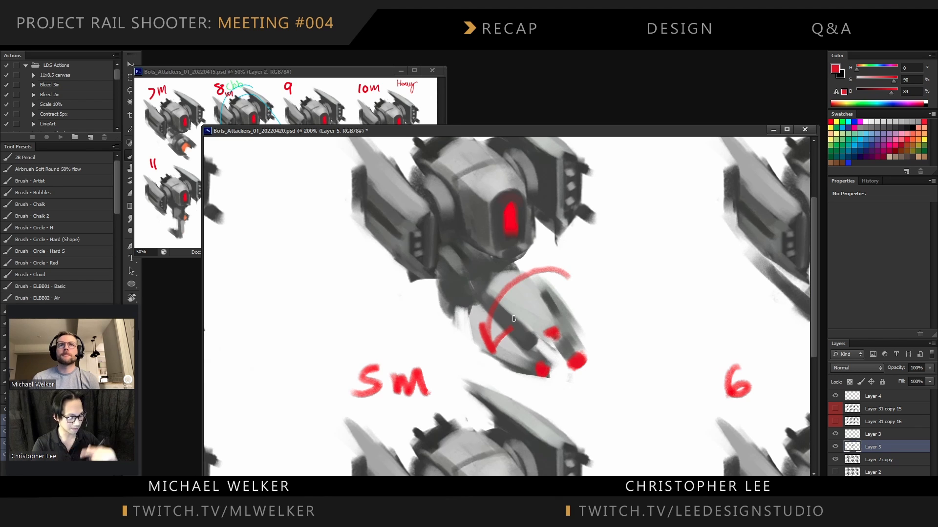
{"action": "key", "text": "ctrl+alt+z"}
{"action": "key", "text": "ctrl+alt+z"}
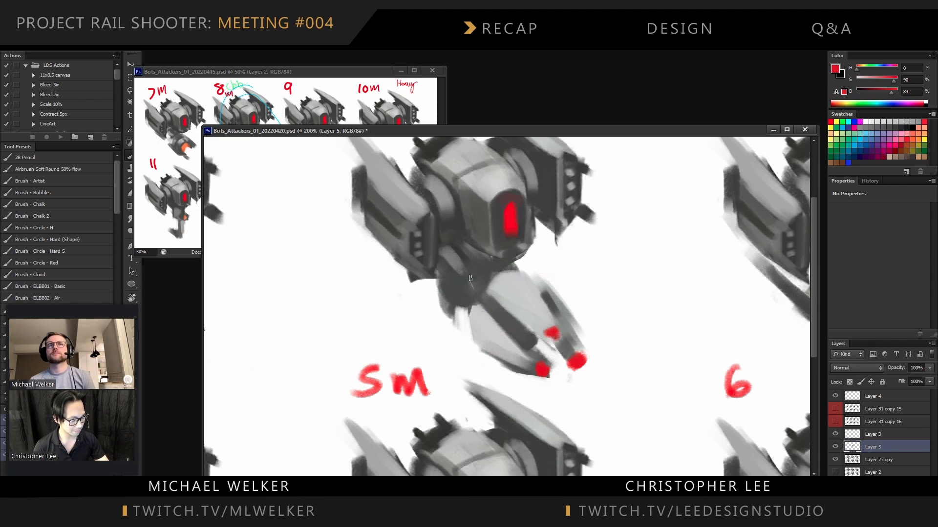
Touch up the rear of robot 2's claw in light grey and broaden the elbow joint's outer edge in dark grey
{"action": "left_click", "coordinate": [492, 301], "text": "alt"}
{"action": "left_click", "coordinate": [479, 317], "text": "alt"}
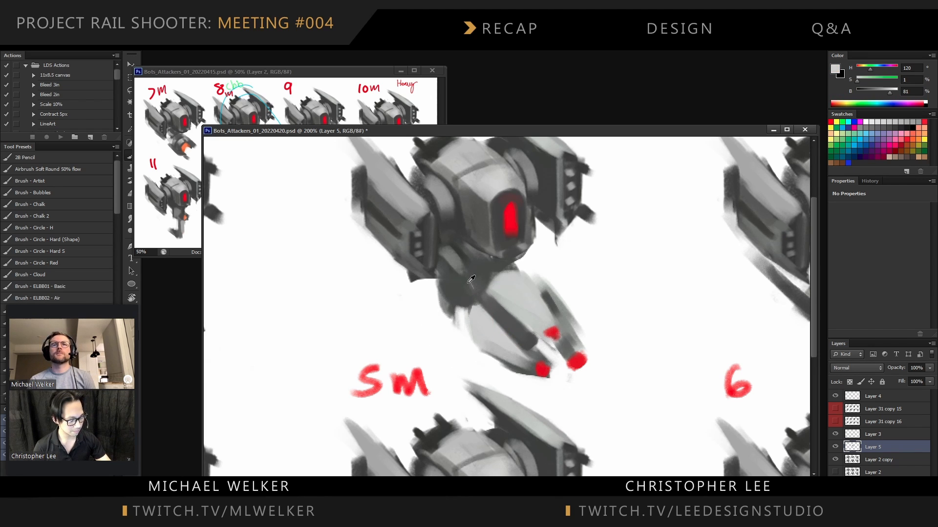
{"action": "left_click", "coordinate": [470, 280], "text": "alt"}
{"action": "left_click", "coordinate": [454, 257], "text": "alt"}
{"action": "left_click", "coordinate": [451, 273], "text": "alt"}
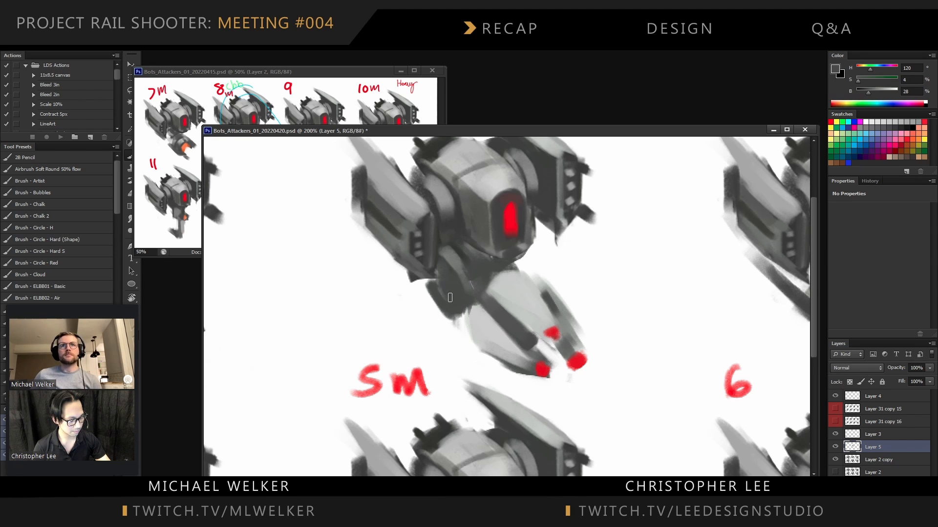
Flip the canvas view horizontally and extend robot 2's dark grey elbow joint downward behind the claws
{"action": "left_click_drag", "start_coordinate": [637, 258], "coordinate": [629, 285]}
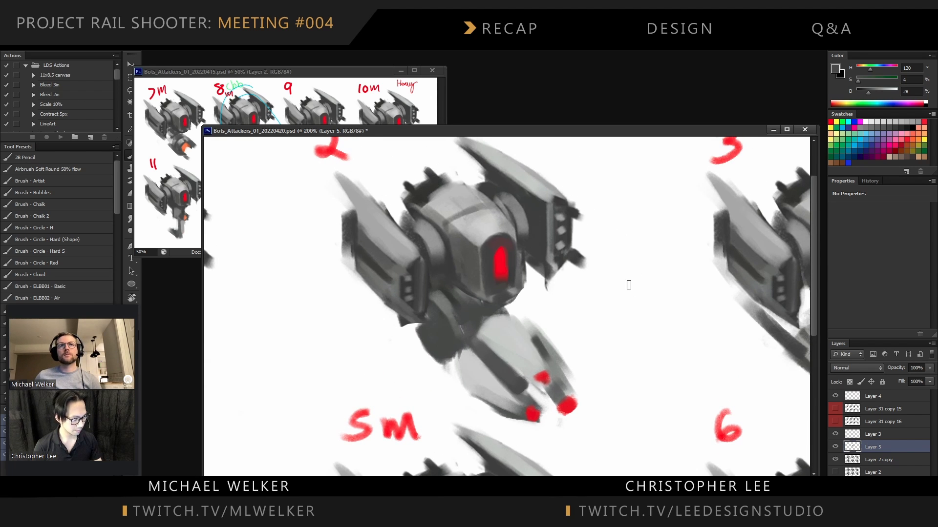
{"action": "key", "text": "ctrl+shift+h"}
{"action": "left_click_drag", "start_coordinate": [551, 312], "coordinate": [634, 284]}
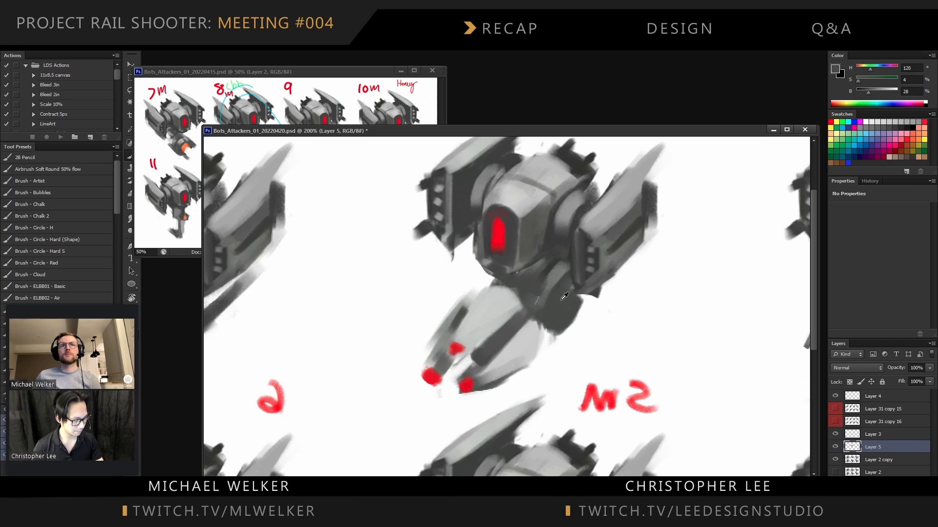
{"action": "left_click_drag", "start_coordinate": [572, 324], "coordinate": [554, 334]}
{"action": "mouse_move", "coordinate": [564, 330]}
{"action": "left_mouse_down"}
{"action": "mouse_move", "coordinate": [547, 344]}
{"action": "mouse_move", "coordinate": [562, 322]}
{"action": "mouse_move", "coordinate": [554, 337]}
{"action": "mouse_move", "coordinate": [561, 332]}
{"action": "left_mouse_up"}
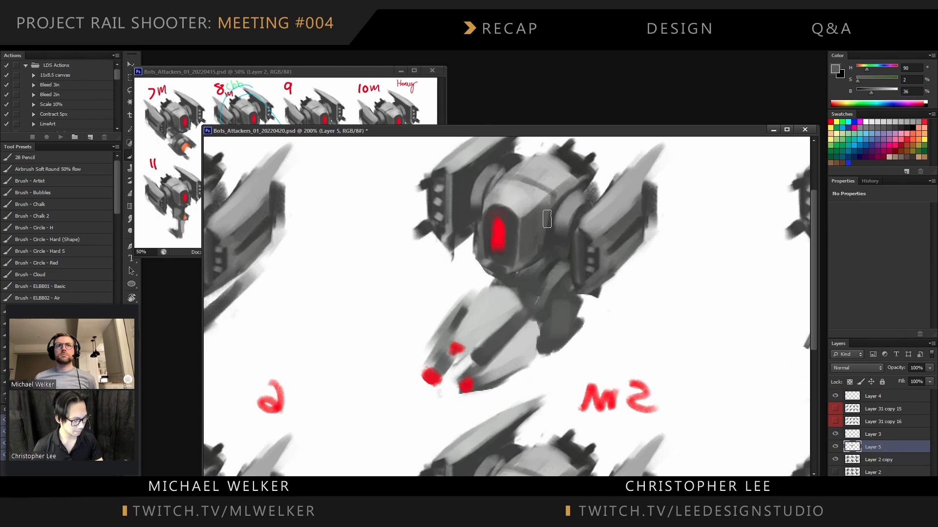
{"action": "left_click", "coordinate": [547, 313], "text": "alt"}
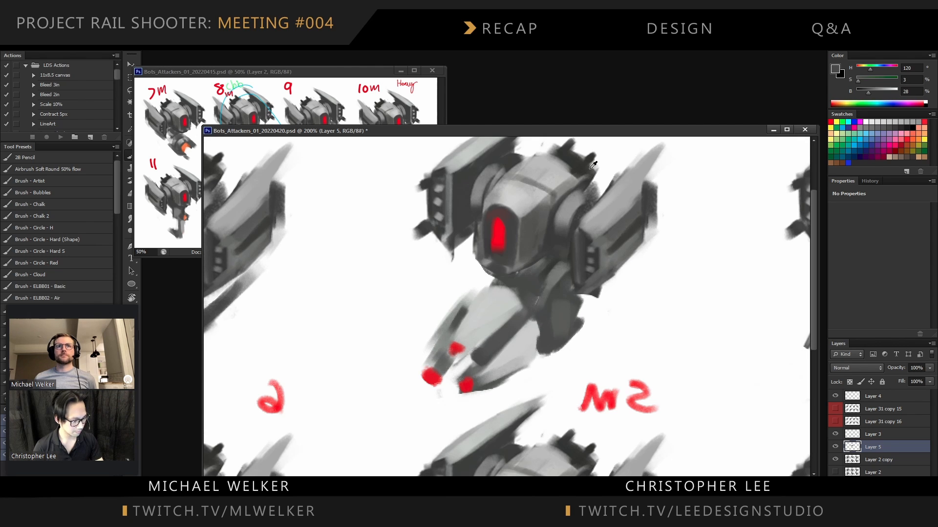
Paint black shadows on robot 2's joint beneath the body, the elbow's inner edge and the slot between the claw plates
{"action": "key", "text": "d"}
{"action": "left_click_drag", "start_coordinate": [510, 327], "coordinate": [506, 341]}
{"action": "mouse_move", "coordinate": [525, 310]}
{"action": "left_mouse_down"}
{"action": "mouse_move", "coordinate": [491, 343]}
{"action": "mouse_move", "coordinate": [549, 272]}
{"action": "mouse_move", "coordinate": [538, 316]}
{"action": "mouse_move", "coordinate": [542, 349]}
{"action": "mouse_move", "coordinate": [540, 329]}
{"action": "mouse_move", "coordinate": [580, 308]}
{"action": "mouse_move", "coordinate": [512, 280]}
{"action": "mouse_move", "coordinate": [532, 271]}
{"action": "mouse_move", "coordinate": [505, 280]}
{"action": "mouse_move", "coordinate": [540, 278]}
{"action": "left_mouse_up"}
{"action": "left_click", "coordinate": [480, 346], "text": "alt"}
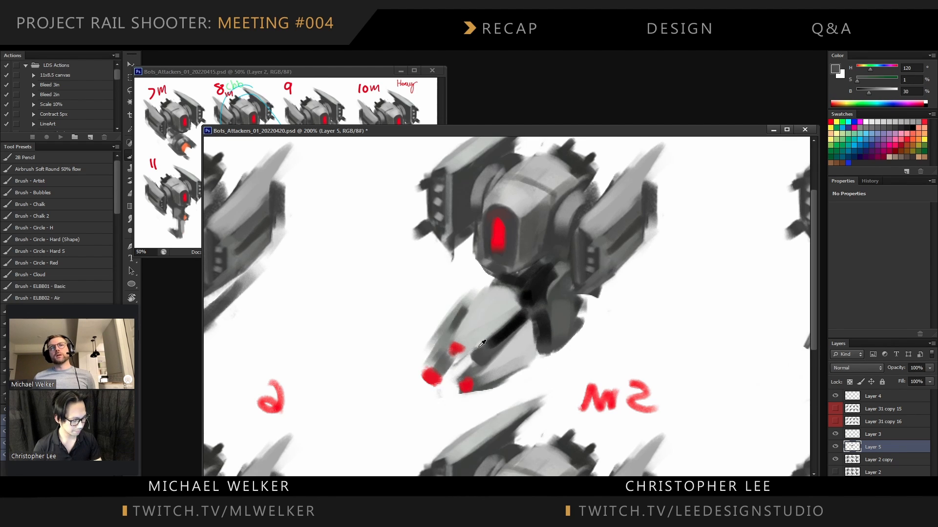
Paint over the red tips of robot 2's claw prongs with dark grey sampled from the claw
{"action": "left_click_drag", "start_coordinate": [487, 326], "coordinate": [475, 310]}
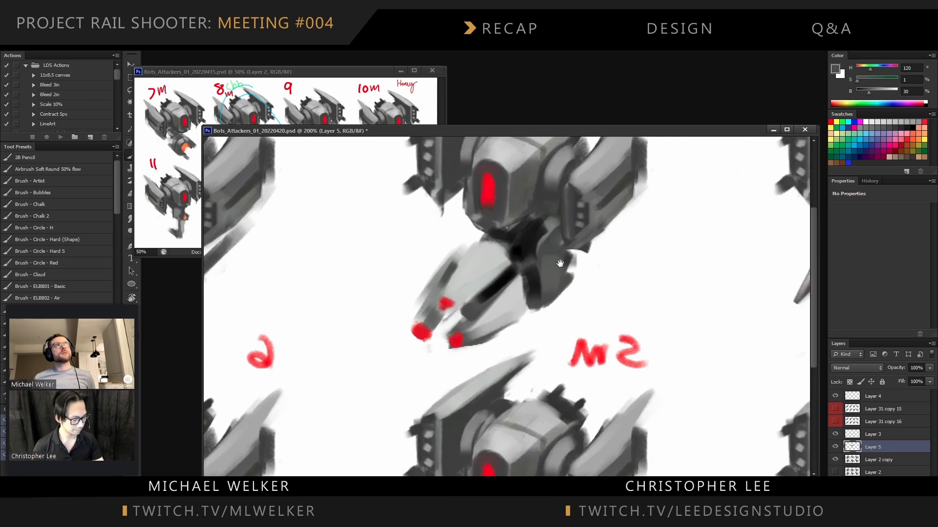
{"action": "left_click", "coordinate": [475, 314], "text": "alt"}
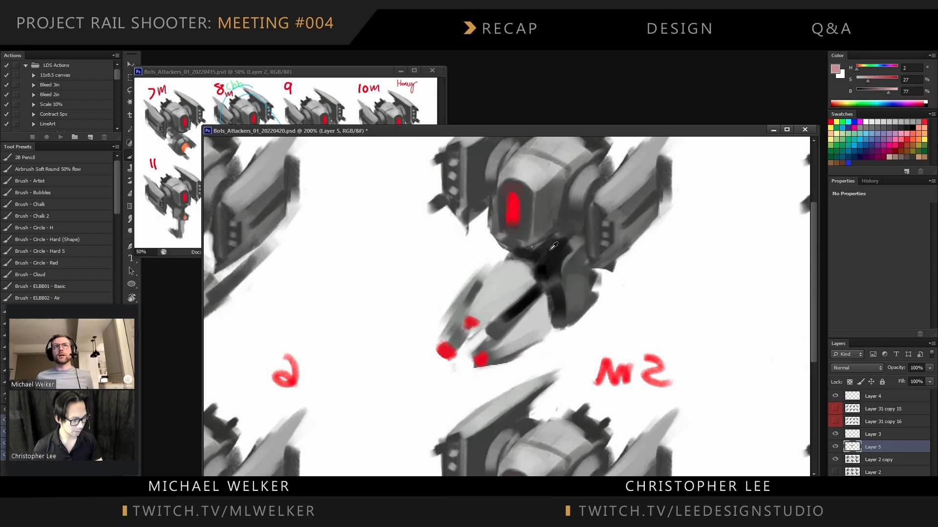
{"action": "left_click", "coordinate": [526, 301], "text": "alt"}
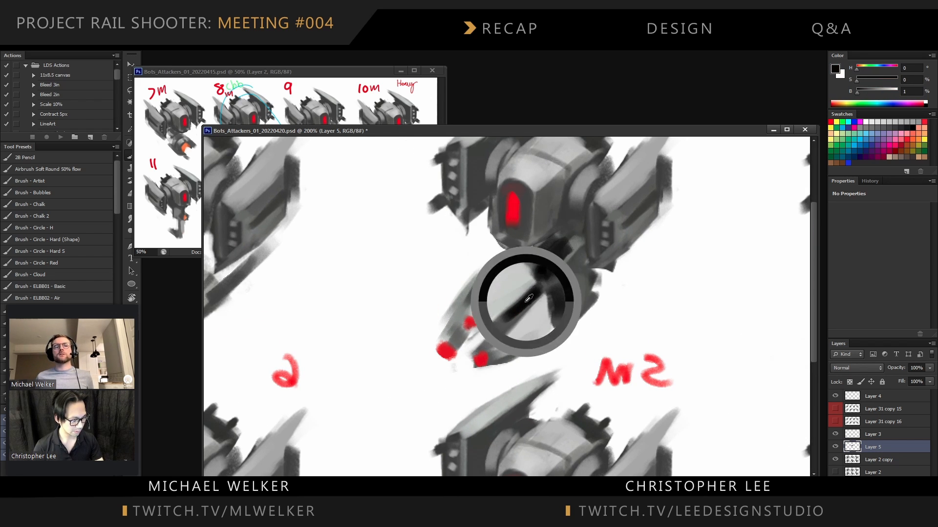
{"action": "left_click", "coordinate": [490, 340], "text": "alt"}
{"action": "left_click", "coordinate": [480, 361]}
{"action": "mouse_move", "coordinate": [464, 320]}
{"action": "left_mouse_down"}
{"action": "mouse_move", "coordinate": [474, 325]}
{"action": "mouse_move", "coordinate": [447, 357]}
{"action": "left_mouse_up"}
{"action": "left_click", "coordinate": [459, 332], "text": "alt"}
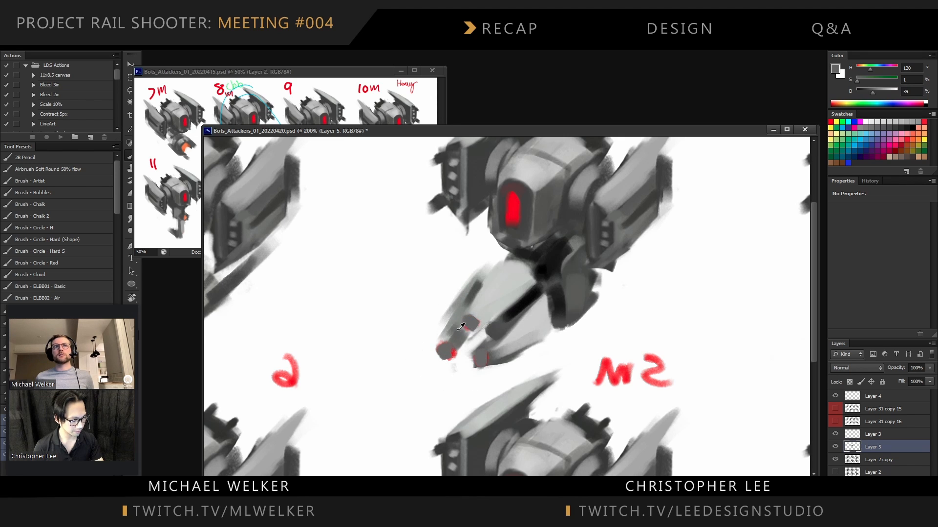
Smooth the outer prong's end in mid grey and paint small orange lights on robot 2's three claw tips
{"action": "left_click", "coordinate": [456, 331], "text": "alt"}
{"action": "mouse_move", "coordinate": [455, 326]}
{"action": "left_mouse_down"}
{"action": "mouse_move", "coordinate": [442, 337]}
{"action": "mouse_move", "coordinate": [471, 288]}
{"action": "mouse_move", "coordinate": [476, 323]}
{"action": "left_mouse_up"}
{"action": "left_click", "coordinate": [467, 332], "text": "alt"}
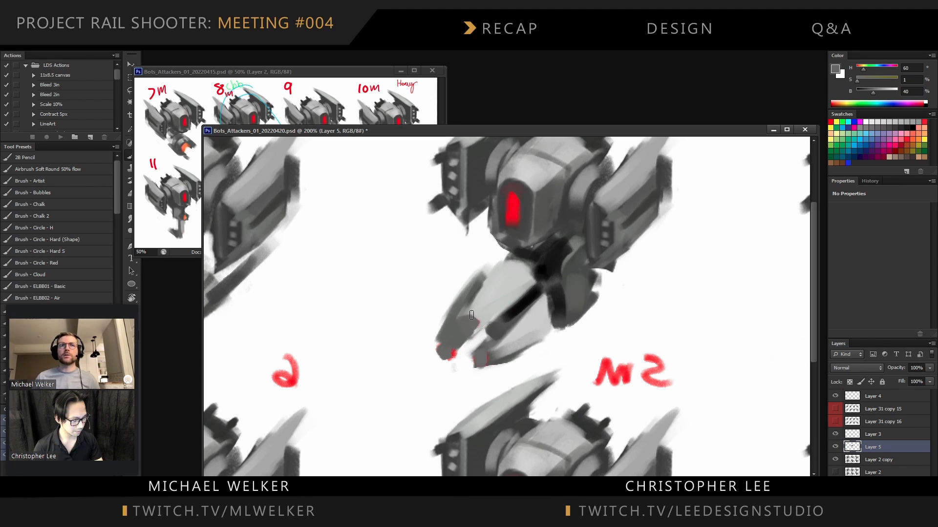
{"action": "left_click", "coordinate": [922, 137]}
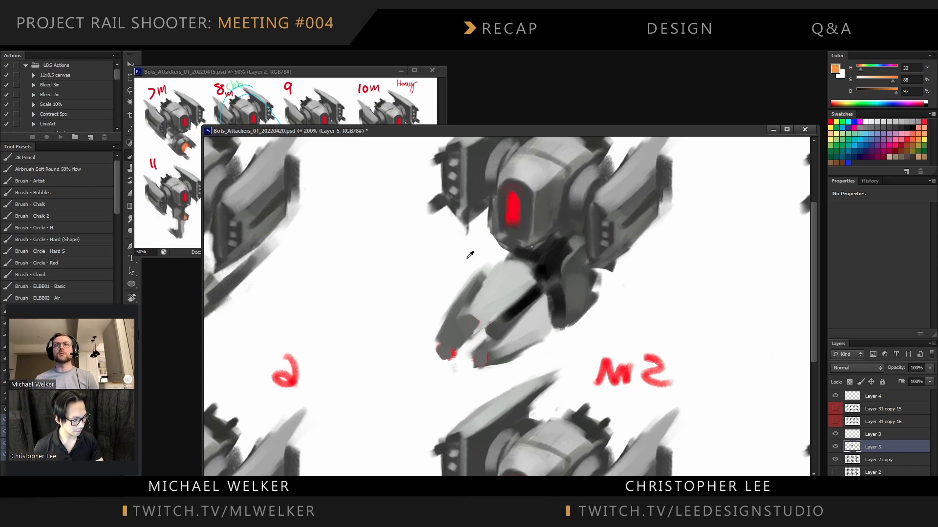
{"action": "mouse_move", "coordinate": [464, 318]}
{"action": "left_mouse_down"}
{"action": "mouse_move", "coordinate": [477, 324]}
{"action": "mouse_move", "coordinate": [482, 359]}
{"action": "mouse_move", "coordinate": [447, 354]}
{"action": "left_mouse_up"}
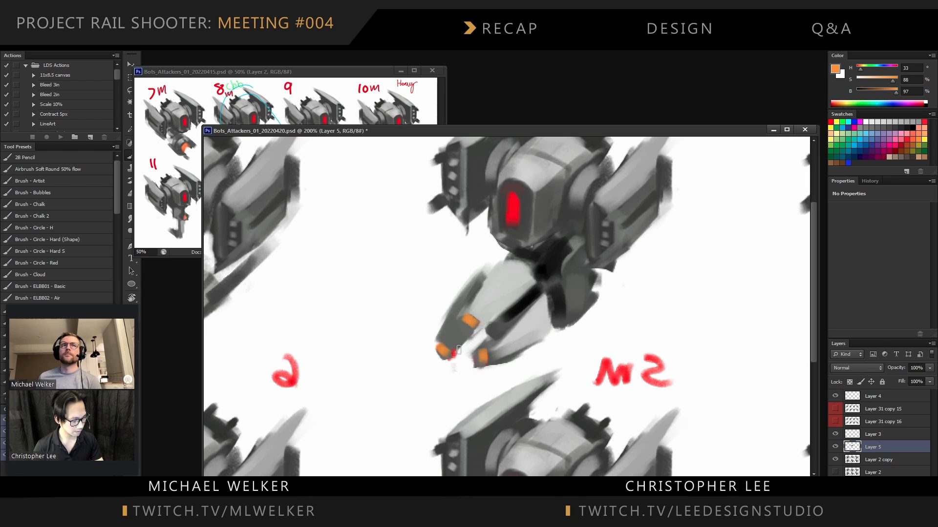
Touch up the black slot between the claw plates and brighten the lower plate's rear with light grey
{"action": "left_click", "coordinate": [515, 302], "text": "alt"}
{"action": "mouse_move", "coordinate": [500, 325]}
{"action": "left_mouse_down"}
{"action": "mouse_move", "coordinate": [535, 307]}
{"action": "mouse_move", "coordinate": [490, 361]}
{"action": "mouse_move", "coordinate": [550, 328]}
{"action": "mouse_move", "coordinate": [496, 349]}
{"action": "left_mouse_up"}
{"action": "left_click", "coordinate": [549, 305], "text": "alt"}
{"action": "left_click", "coordinate": [545, 308], "text": "alt"}
{"action": "mouse_move", "coordinate": [550, 309]}
{"action": "left_mouse_down"}
{"action": "mouse_move", "coordinate": [508, 345]}
{"action": "mouse_move", "coordinate": [537, 319]}
{"action": "left_mouse_up"}
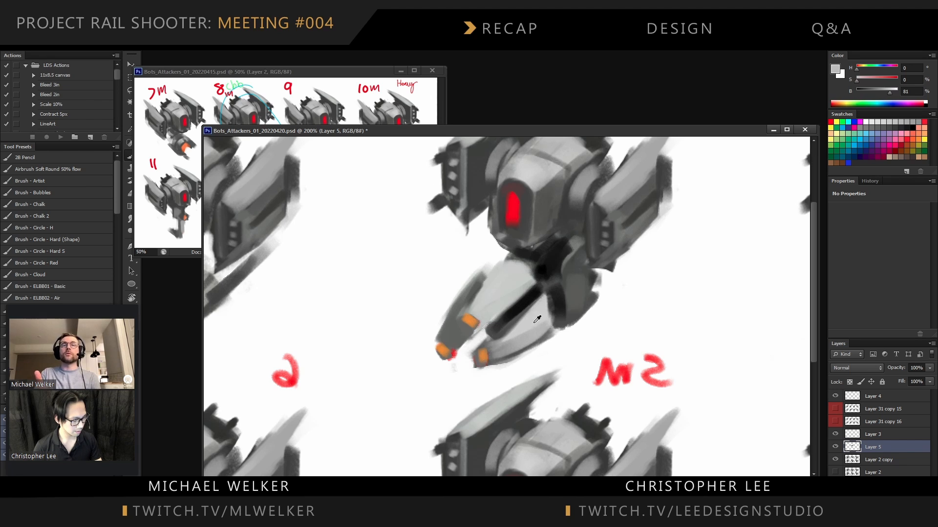
Fill robot 2's outer prong with mid grey and lighten the lower claw plate's underside
{"action": "left_click", "coordinate": [493, 282], "text": "alt"}
{"action": "left_click", "coordinate": [455, 325], "text": "alt"}
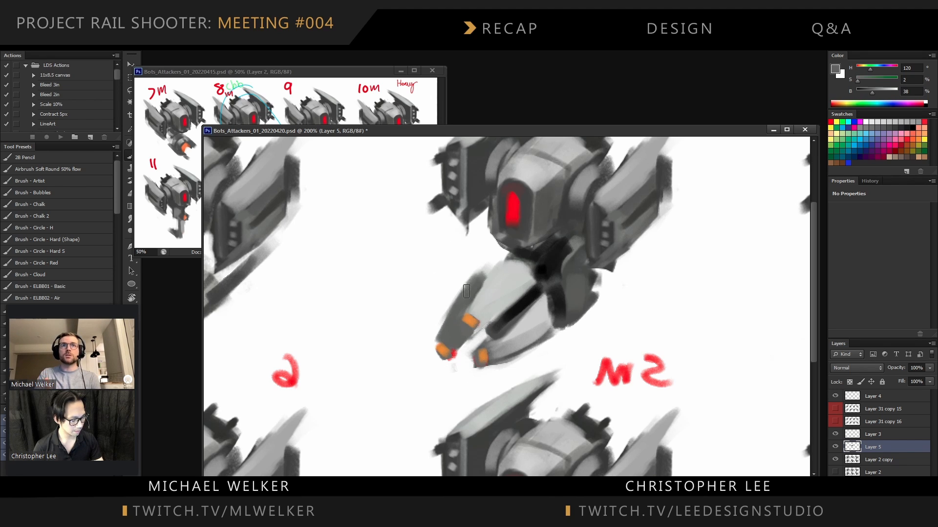
{"action": "left_click_drag", "start_coordinate": [466, 291], "coordinate": [488, 270]}
{"action": "key", "text": "ctrl+z"}
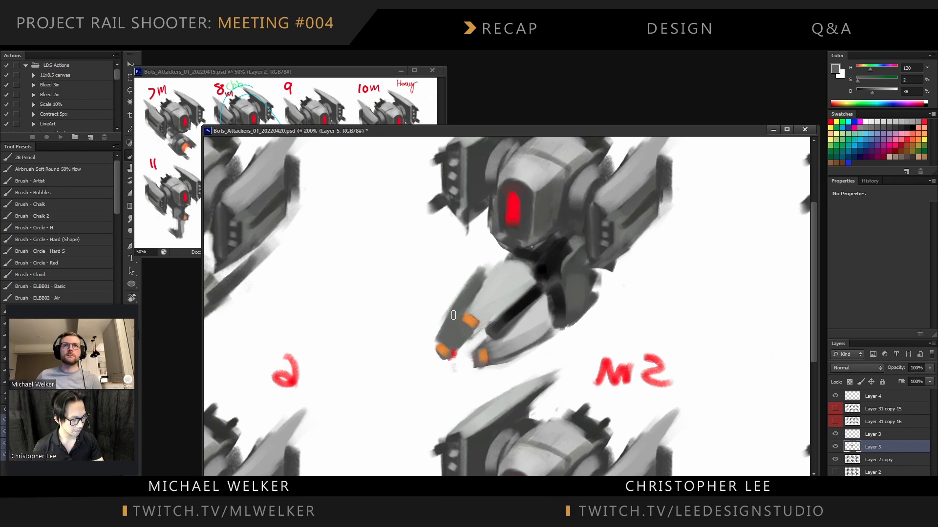
{"action": "left_click", "coordinate": [543, 322], "text": "alt"}
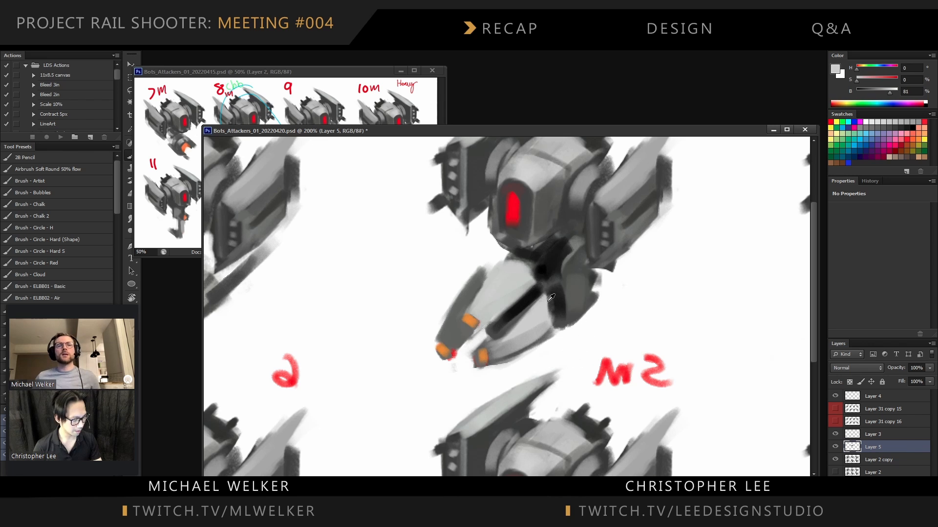
{"action": "left_click_drag", "start_coordinate": [520, 354], "coordinate": [499, 360]}
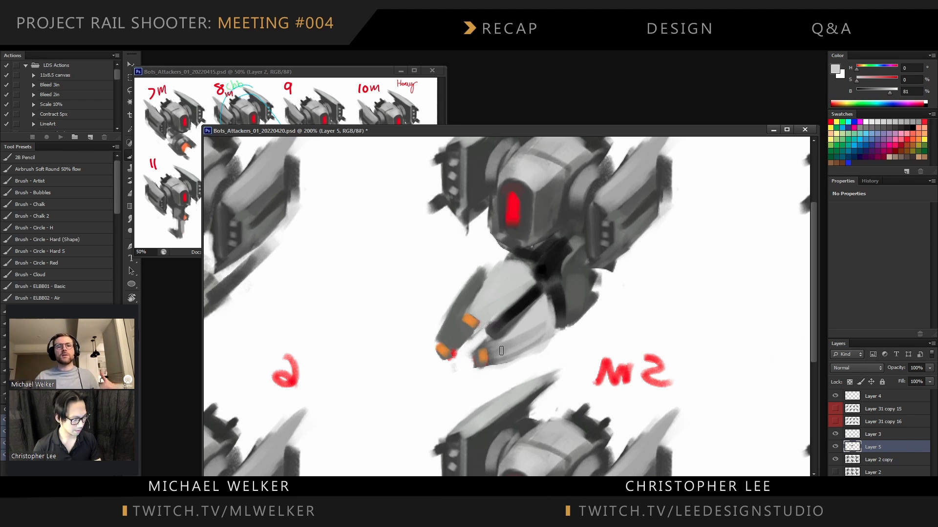
Flip the canvas view back horizontally, and add a black slot and muzzle hole to the outer prong and a dark rear edge to the claw
{"action": "key", "text": "ctrl+minus"}
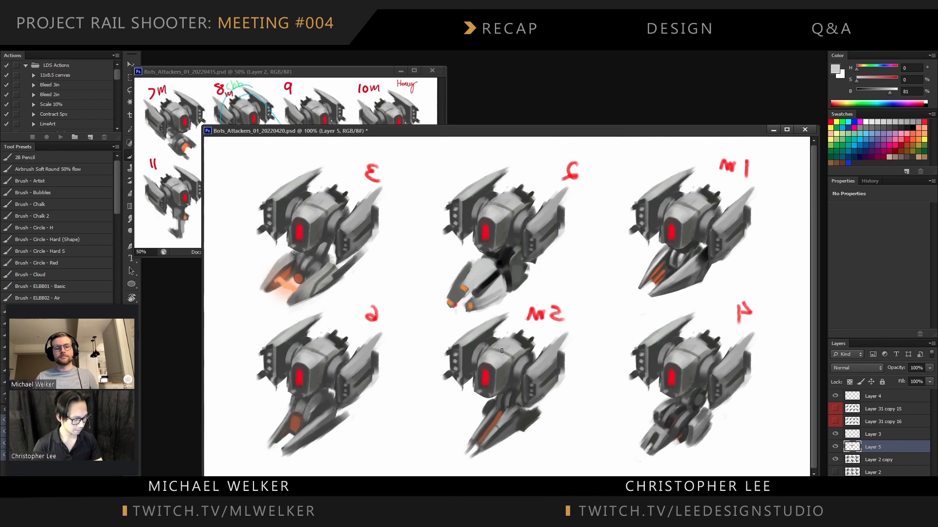
{"action": "key", "text": "ctrl+shift+h"}
{"action": "key", "text": "ctrl+plus"}
{"action": "mouse_move", "coordinate": [636, 228]}
{"action": "left_mouse_down"}
{"action": "mouse_move", "coordinate": [565, 295]}
{"action": "mouse_move", "coordinate": [576, 316]}
{"action": "left_mouse_up"}
{"action": "left_click", "coordinate": [563, 276], "text": "alt"}
{"action": "left_click", "coordinate": [516, 264], "text": "alt"}
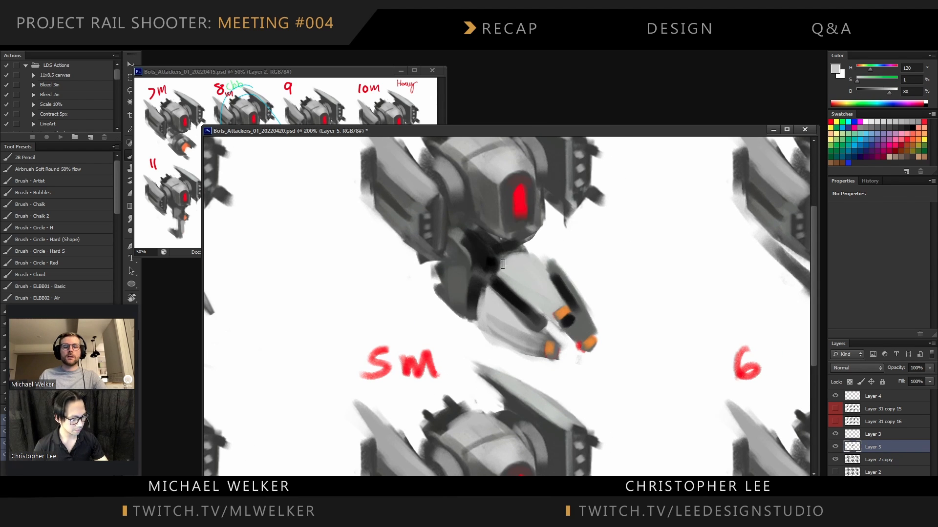
{"action": "left_click", "coordinate": [497, 254], "text": "alt"}
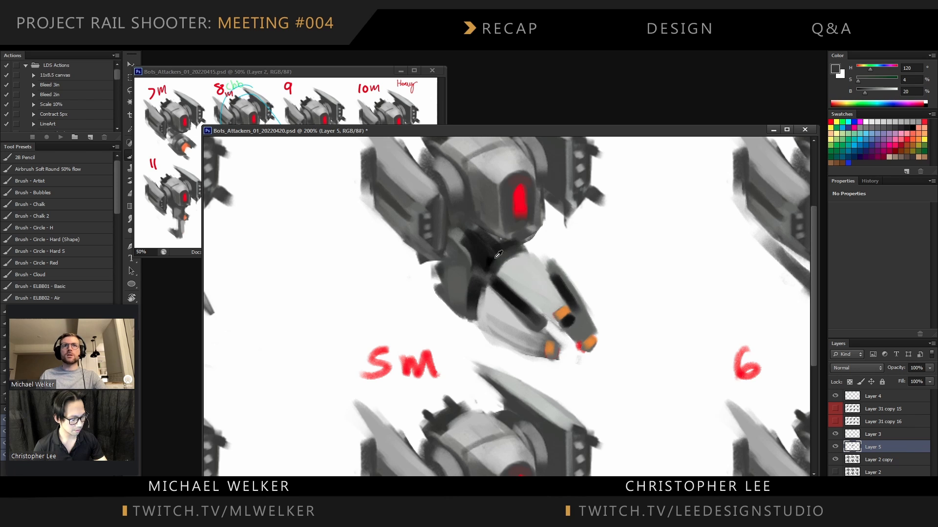
Paint mid grey over the arm joint beneath robot 2's body and erase the outer elbow mass behind the claw
{"action": "left_click", "coordinate": [454, 233], "text": "alt"}
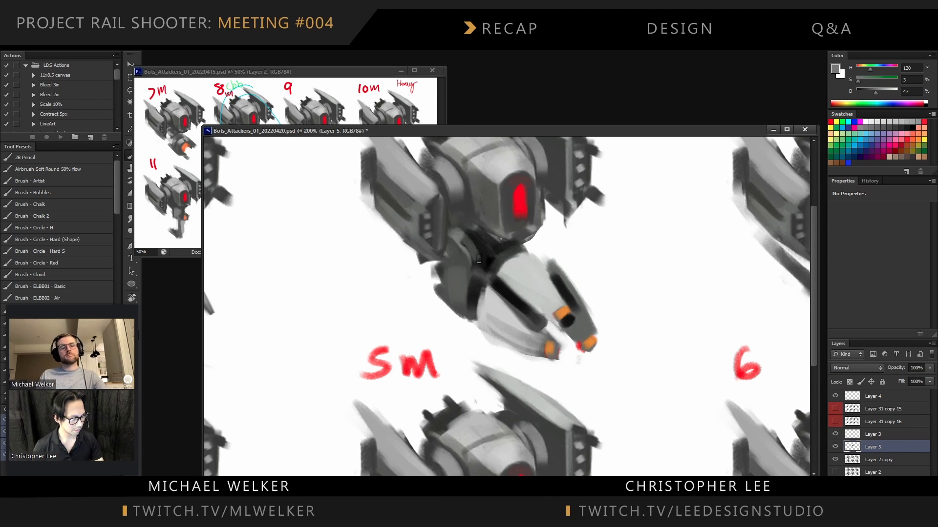
{"action": "mouse_move", "coordinate": [479, 258]}
{"action": "left_mouse_down"}
{"action": "mouse_move", "coordinate": [473, 251]}
{"action": "mouse_move", "coordinate": [493, 259]}
{"action": "mouse_move", "coordinate": [481, 278]}
{"action": "mouse_move", "coordinate": [488, 293]}
{"action": "left_mouse_up"}
{"action": "key", "text": "e"}
{"action": "scroll", "coordinate": [562, 224], "scroll_direction": "up", "scroll_amount": 5}
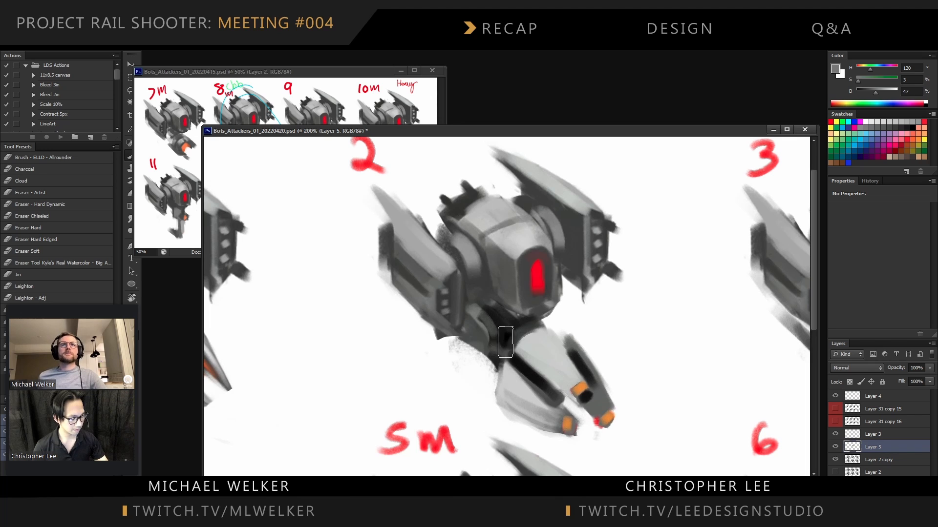
Rebuild robot 2's elbow as a slimmer black and dark grey joint linking the body to the claw
{"action": "key", "text": "b"}
{"action": "left_click", "coordinate": [501, 332], "text": "alt"}
{"action": "left_click", "coordinate": [500, 343], "text": "alt"}
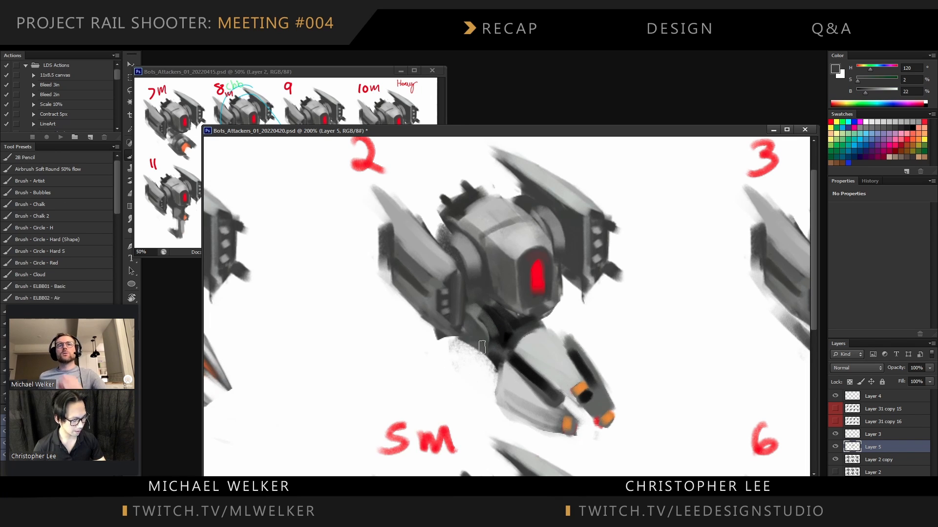
{"action": "left_click", "coordinate": [506, 336], "text": "alt"}
{"action": "mouse_move", "coordinate": [481, 342]}
{"action": "left_mouse_down"}
{"action": "mouse_move", "coordinate": [492, 381]}
{"action": "mouse_move", "coordinate": [561, 417]}
{"action": "left_mouse_up"}
{"action": "left_click", "coordinate": [550, 394], "text": "alt"}
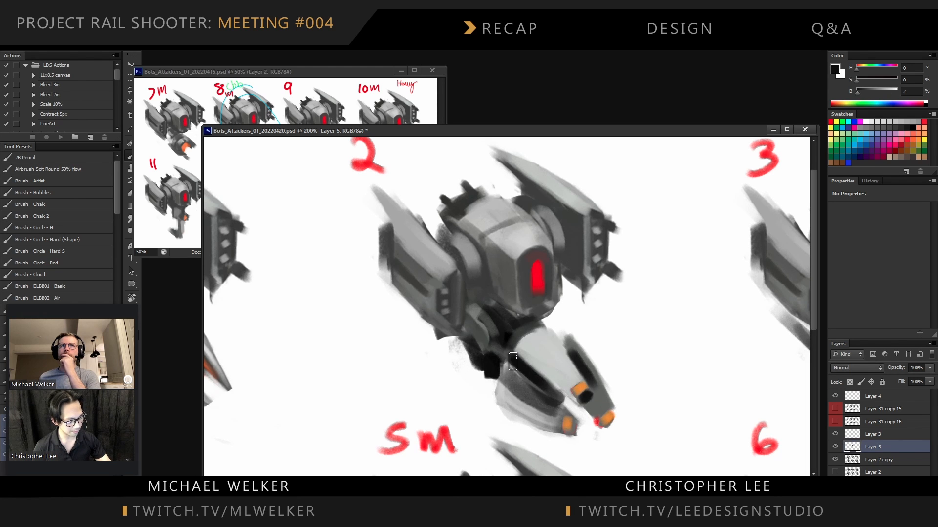
Widen the black slot between robot 2's claw plates and reshade the lower plate in lighter grey
{"action": "left_click_drag", "start_coordinate": [511, 355], "coordinate": [562, 410]}
{"action": "left_click", "coordinate": [521, 367], "text": "alt"}
{"action": "key", "text": "ctrl+z"}
{"action": "left_click_drag", "start_coordinate": [520, 344], "coordinate": [569, 398]}
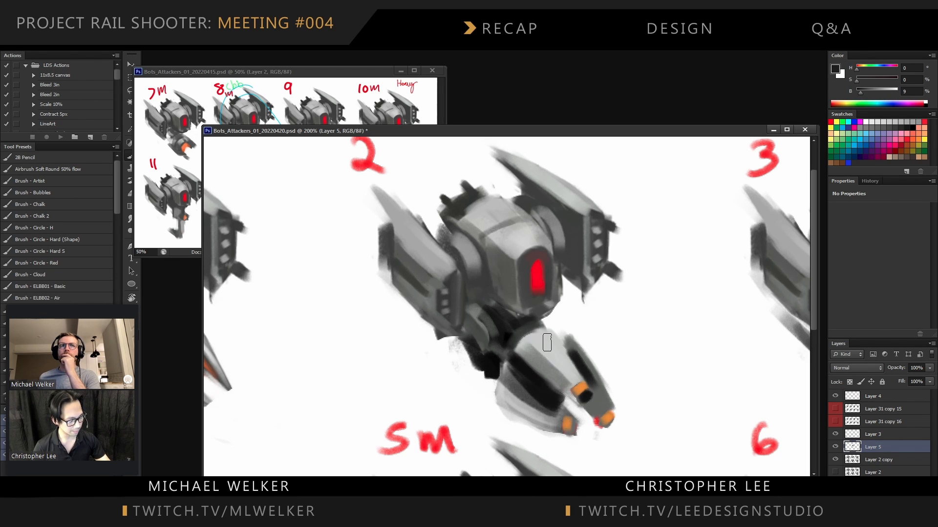
{"action": "left_click", "coordinate": [548, 394], "text": "alt"}
{"action": "left_click_drag", "start_coordinate": [502, 377], "coordinate": [548, 411]}
{"action": "key", "text": "ctrl+minus"}
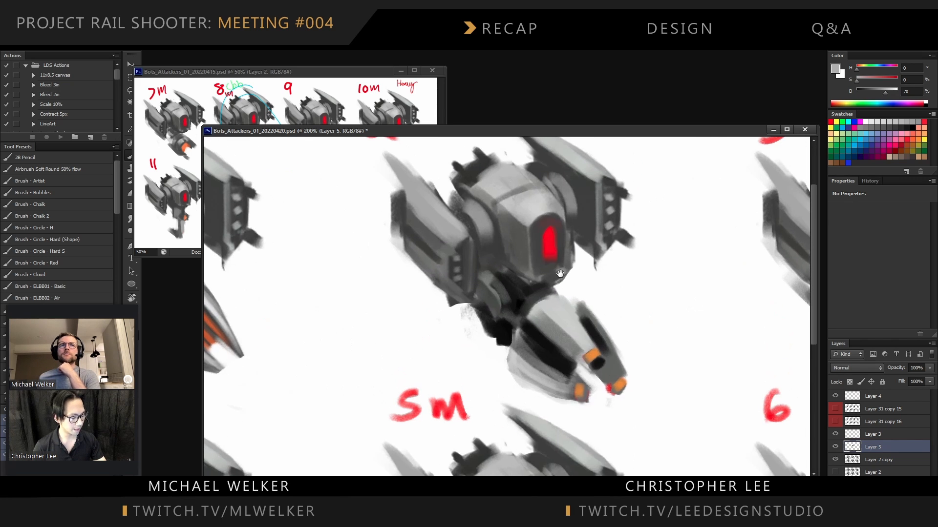
Try green and other swatch colours on robot 2's eye light, undoing each trial
{"action": "key", "text": "ctrl+plus"}
{"action": "left_click", "coordinate": [554, 245], "text": "alt"}
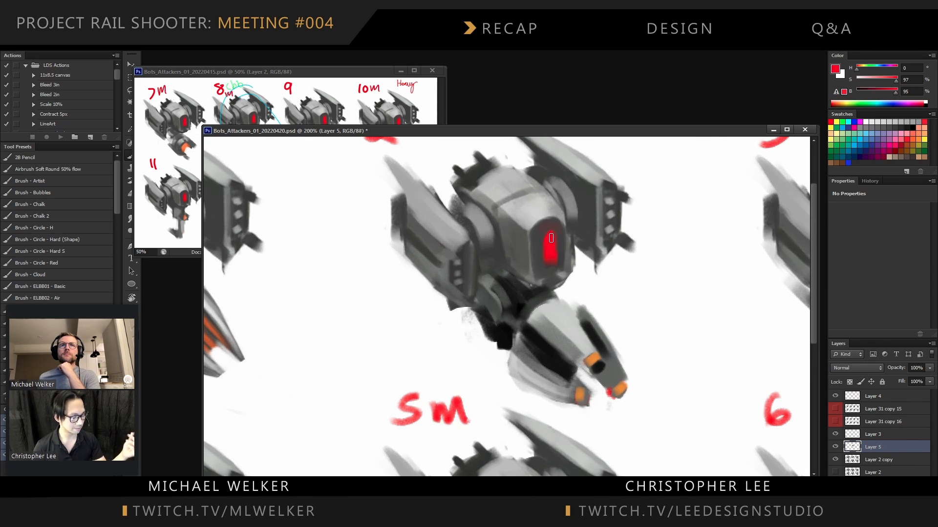
{"action": "left_click", "coordinate": [843, 122]}
{"action": "mouse_move", "coordinate": [548, 237]}
{"action": "left_mouse_down"}
{"action": "mouse_move", "coordinate": [547, 264]}
{"action": "mouse_move", "coordinate": [552, 242]}
{"action": "left_mouse_up"}
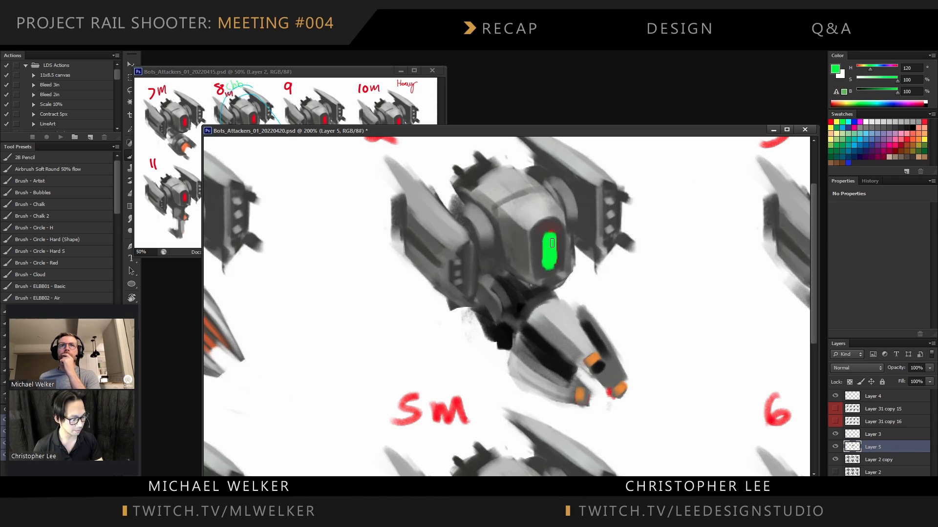
{"action": "key", "text": "ctrl+z"}
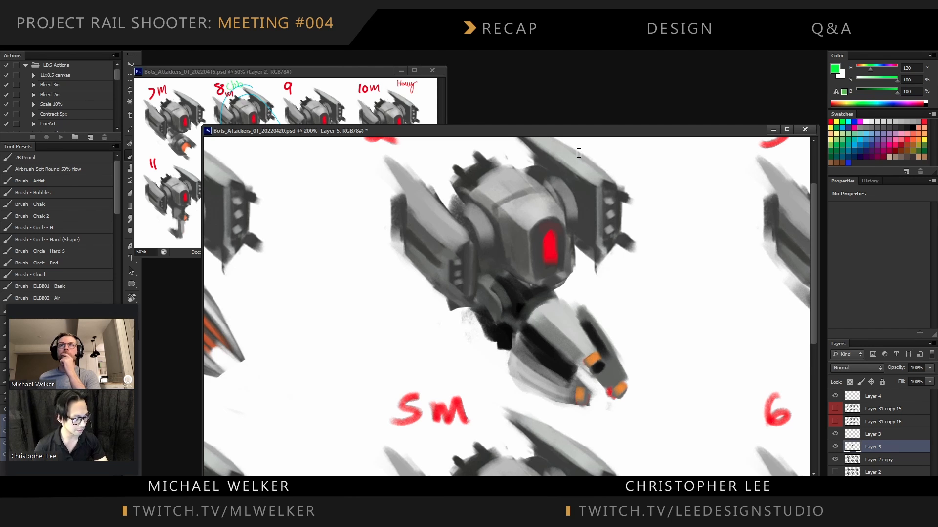
{"action": "left_click", "coordinate": [898, 140]}
{"action": "left_click_drag", "start_coordinate": [545, 237], "coordinate": [551, 264]}
{"action": "key", "text": "ctrl+z"}
{"action": "left_click", "coordinate": [922, 137]}
{"action": "key", "text": "ctrl+z"}
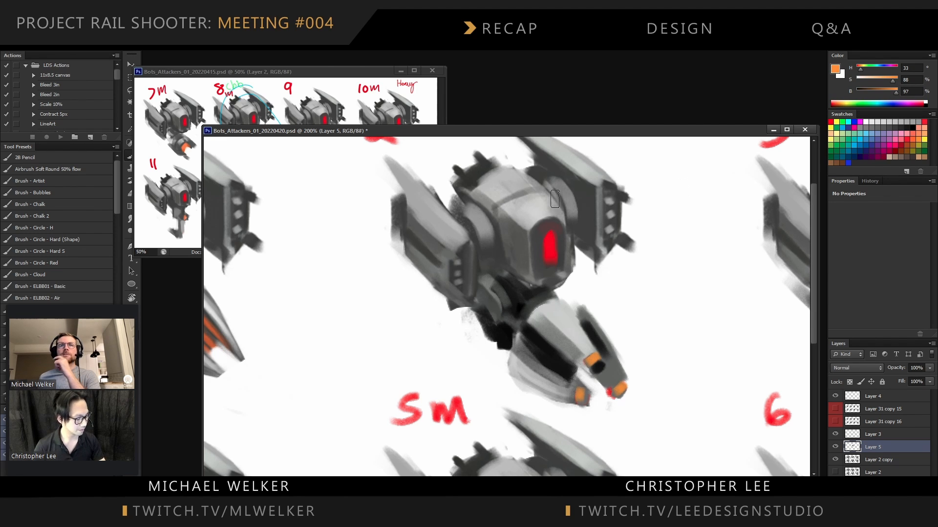
Refine the upper claw plate's greys, darken the outer prong, and erase the orange light at the outer prong's tip
{"action": "left_click", "coordinate": [574, 351], "text": "alt"}
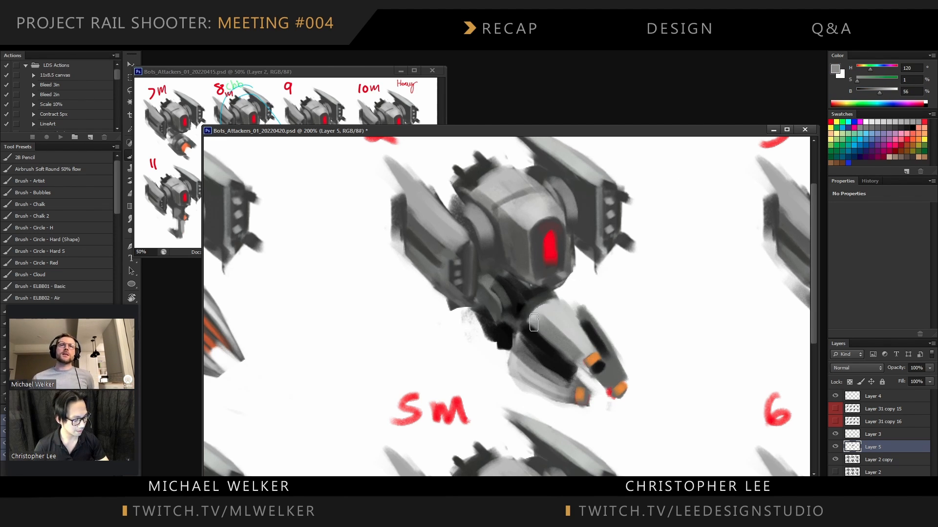
{"action": "left_click", "coordinate": [551, 320], "text": "alt"}
{"action": "left_click", "coordinate": [564, 339], "text": "alt"}
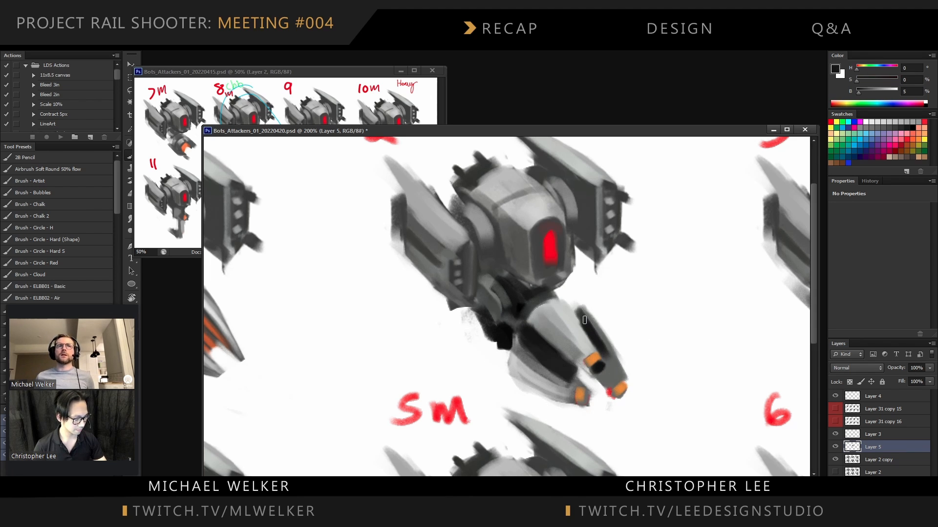
{"action": "left_click", "coordinate": [616, 373], "text": "alt"}
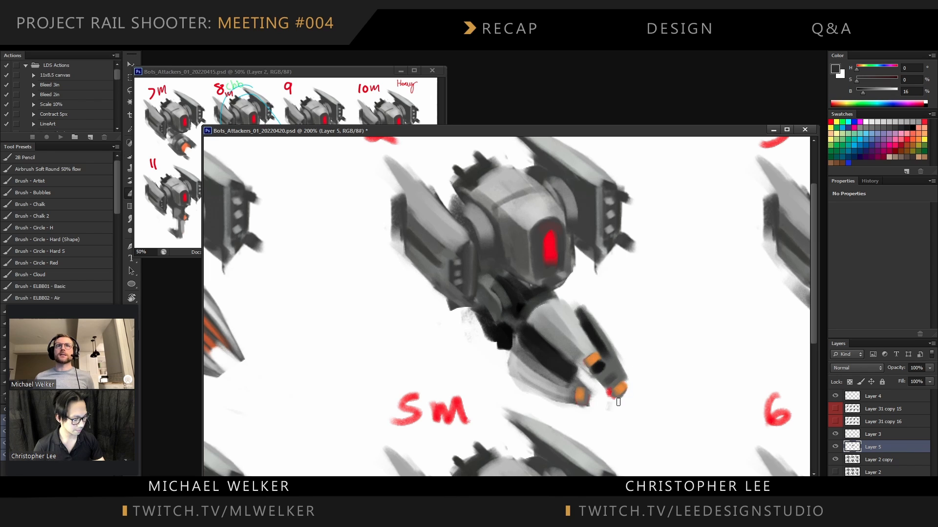
{"action": "key", "text": "e"}
{"action": "mouse_move", "coordinate": [617, 402]}
{"action": "left_mouse_down"}
{"action": "mouse_move", "coordinate": [630, 379]}
{"action": "mouse_move", "coordinate": [621, 394]}
{"action": "left_mouse_up"}
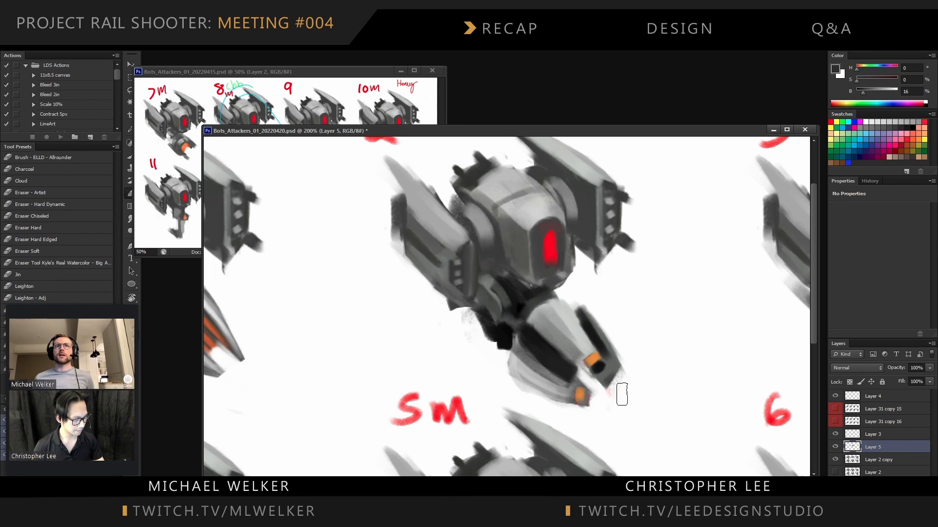
Paint an orange glow inside the black slot between the claw plates and a dark curved stroke behind the elbow
{"action": "key", "text": "b"}
{"action": "left_click", "coordinate": [592, 358], "text": "alt"}
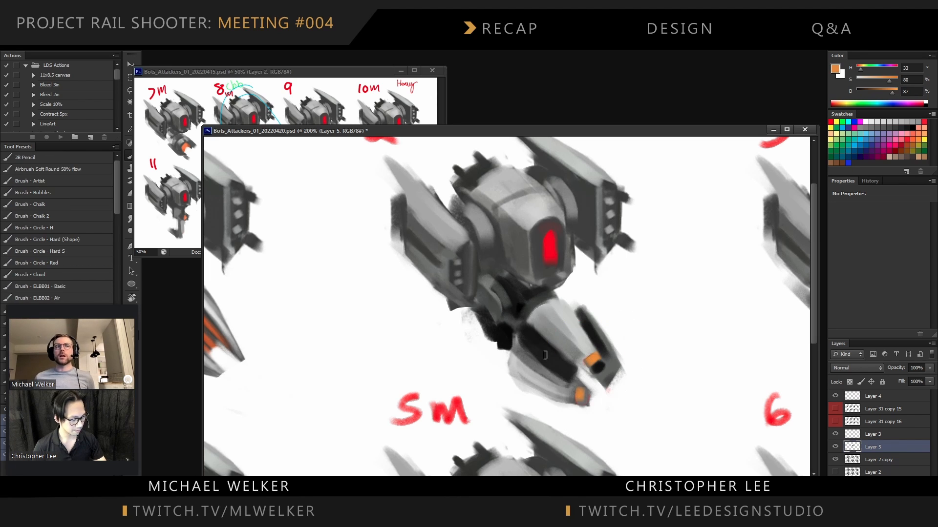
{"action": "left_click_drag", "start_coordinate": [545, 355], "coordinate": [566, 369]}
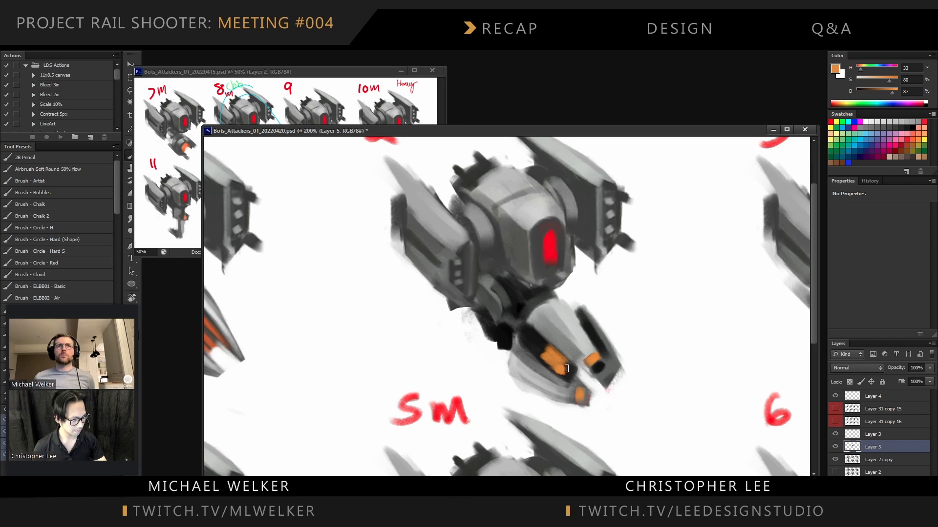
{"action": "left_click", "coordinate": [523, 342], "text": "alt"}
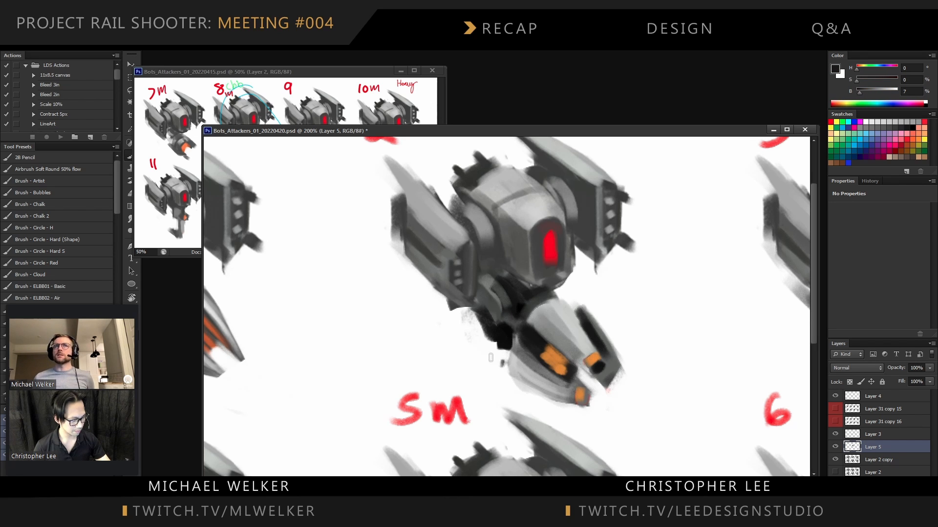
{"action": "left_click_drag", "start_coordinate": [491, 358], "coordinate": [471, 341]}
Touch up the upper claw plate of robot 2 with lighter greys and near-black beside the outer prong's orange light
{"action": "key", "text": "ctrl+minus"}
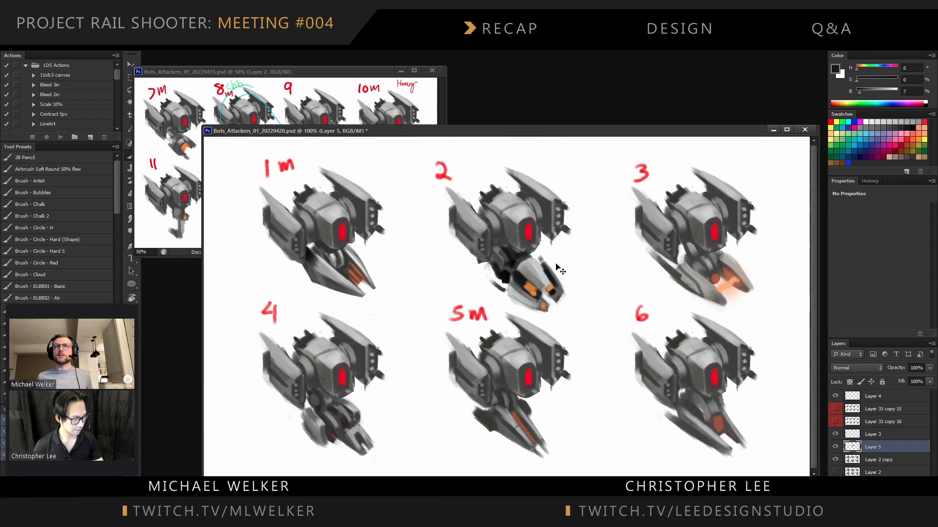
{"action": "left_click", "coordinate": [538, 264], "text": "alt"}
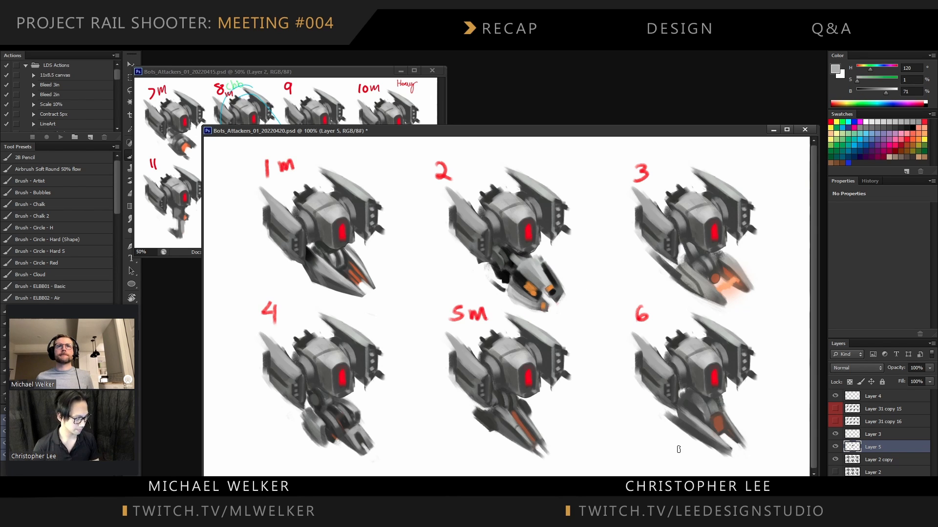
{"action": "key", "text": "ctrl+plus"}
{"action": "left_click", "coordinate": [577, 252], "text": "alt"}
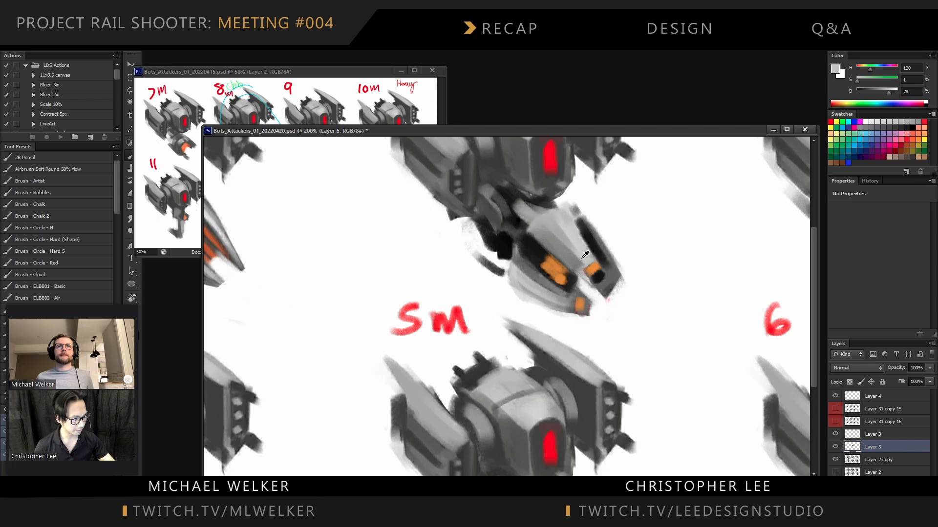
{"action": "left_click", "coordinate": [601, 276], "text": "alt"}
{"action": "scroll", "coordinate": [590, 278], "scroll_direction": "up", "scroll_amount": 3}
Cut robot 2's claw onto its own layer, rotate and shrink it, and warp it into a longer, tapered shape
{"action": "key", "text": "l"}
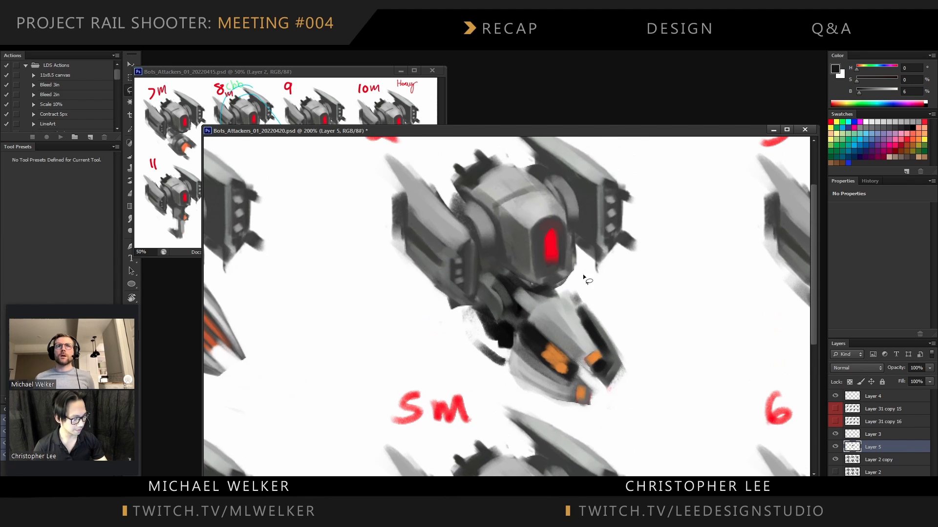
{"action": "mouse_move", "coordinate": [521, 314]}
{"action": "left_mouse_down"}
{"action": "mouse_move", "coordinate": [474, 339]}
{"action": "mouse_move", "coordinate": [476, 373]}
{"action": "mouse_move", "coordinate": [636, 409]}
{"action": "mouse_move", "coordinate": [619, 285]}
{"action": "left_mouse_up"}
{"action": "right_click", "coordinate": [588, 310]}
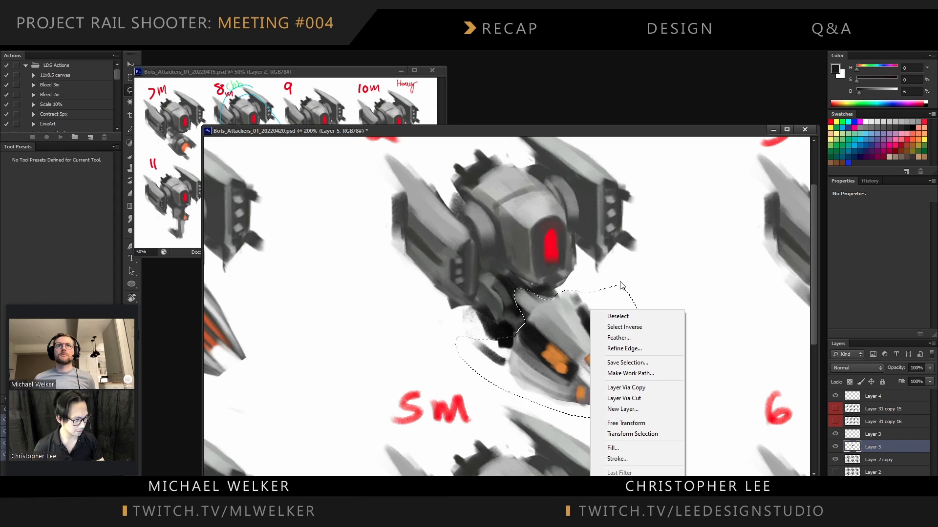
{"action": "left_click", "coordinate": [653, 399]}
{"action": "key", "text": "ctrl+t"}
{"action": "left_click_drag", "start_coordinate": [630, 284], "coordinate": [615, 308]}
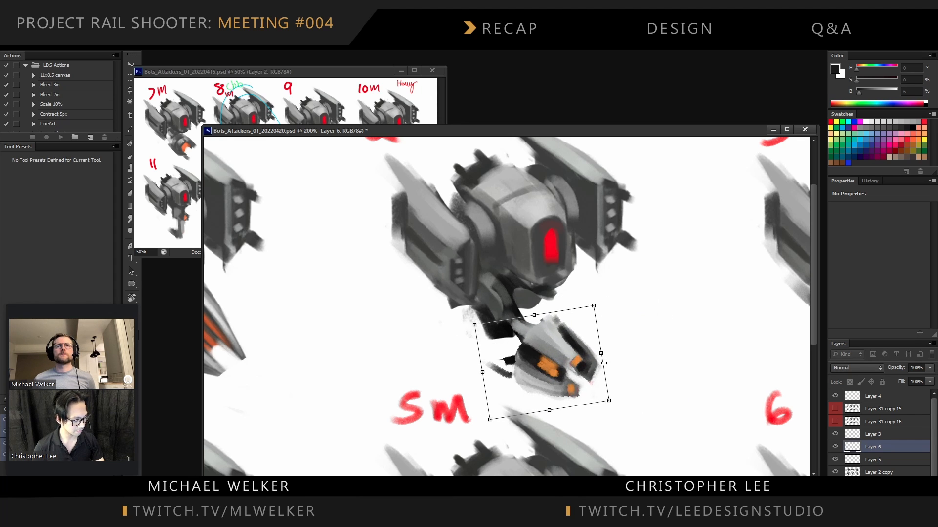
{"action": "left_click_drag", "start_coordinate": [599, 373], "coordinate": [630, 400]}
{"action": "left_click_drag", "start_coordinate": [575, 331], "coordinate": [497, 377]}
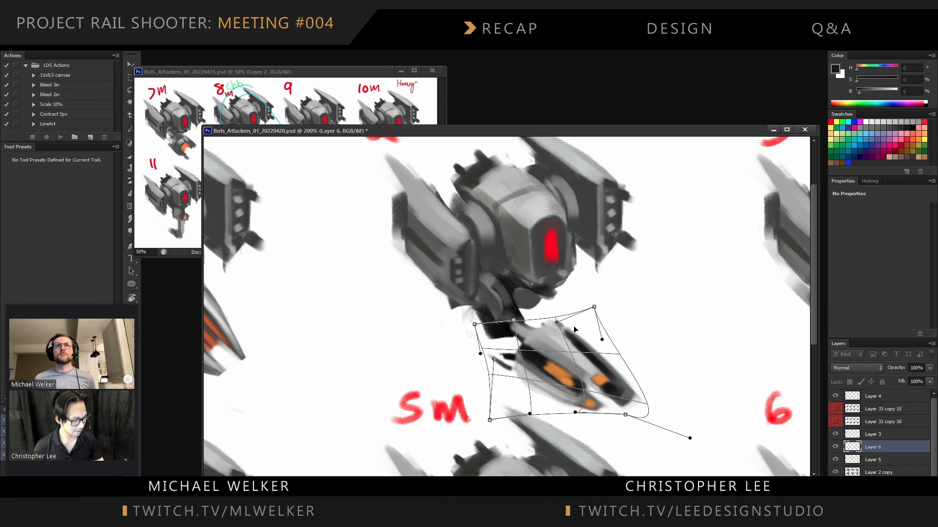
{"action": "left_click_drag", "start_coordinate": [573, 326], "coordinate": [573, 319]}
{"action": "key", "text": "Return"}
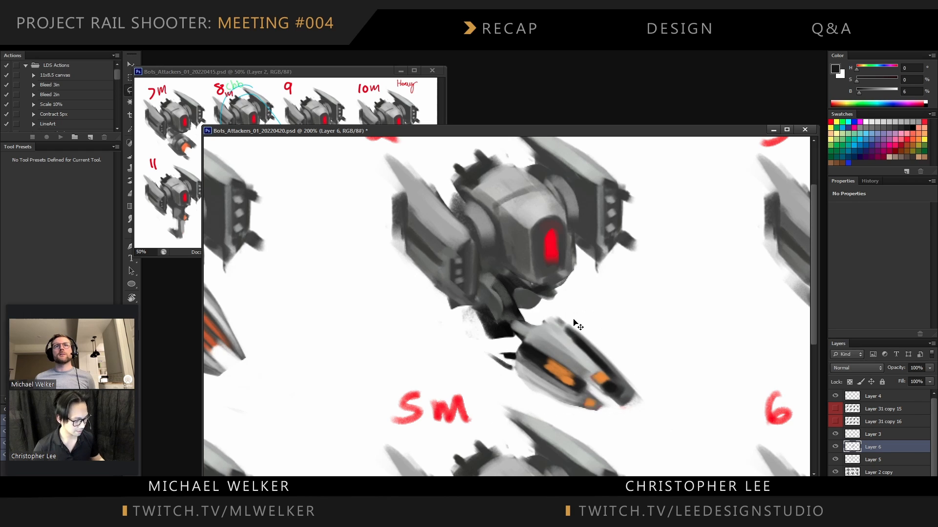
Move the cut claw closer to robot 2's elbow and adjust its proportions with a free transform
{"action": "key", "text": "v"}
{"action": "mouse_move", "coordinate": [602, 361]}
{"action": "left_mouse_down"}
{"action": "mouse_move", "coordinate": [614, 352]}
{"action": "mouse_move", "coordinate": [607, 364]}
{"action": "mouse_move", "coordinate": [587, 360]}
{"action": "left_mouse_up"}
{"action": "key", "text": "ctrl+t"}
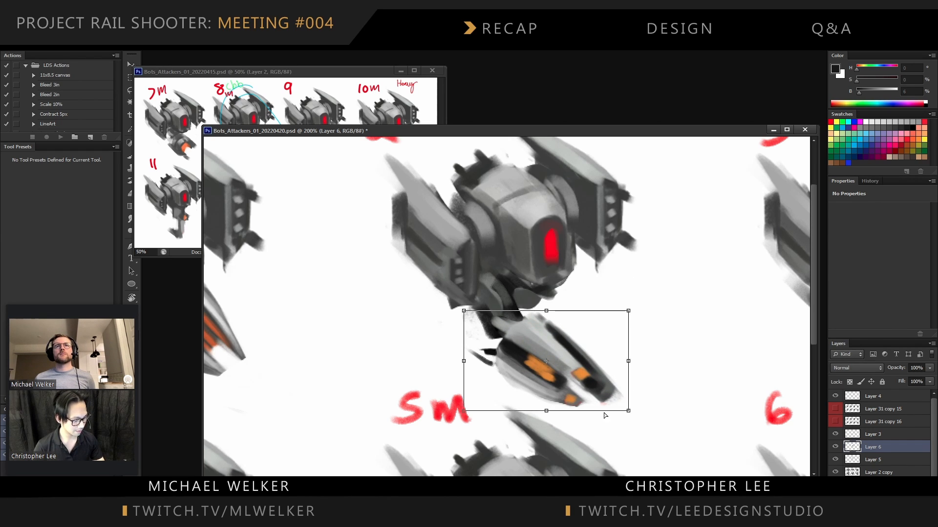
{"action": "left_click_drag", "start_coordinate": [547, 411], "coordinate": [538, 414]}
{"action": "left_click_drag", "start_coordinate": [546, 311], "coordinate": [545, 310]}
{"action": "key", "text": "Return"}
Paint a rounded near-black elbow joint behind robot 2's claw and clean up the stray marks around it
{"action": "key", "text": "b"}
{"action": "mouse_move", "coordinate": [503, 366]}
{"action": "left_mouse_down"}
{"action": "mouse_move", "coordinate": [468, 329]}
{"action": "mouse_move", "coordinate": [491, 339]}
{"action": "left_mouse_up"}
{"action": "mouse_move", "coordinate": [472, 307]}
{"action": "left_mouse_down"}
{"action": "mouse_move", "coordinate": [498, 348]}
{"action": "mouse_move", "coordinate": [486, 355]}
{"action": "mouse_move", "coordinate": [490, 320]}
{"action": "mouse_move", "coordinate": [466, 364]}
{"action": "left_mouse_up"}
{"action": "key", "text": "e"}
{"action": "key", "text": "b"}
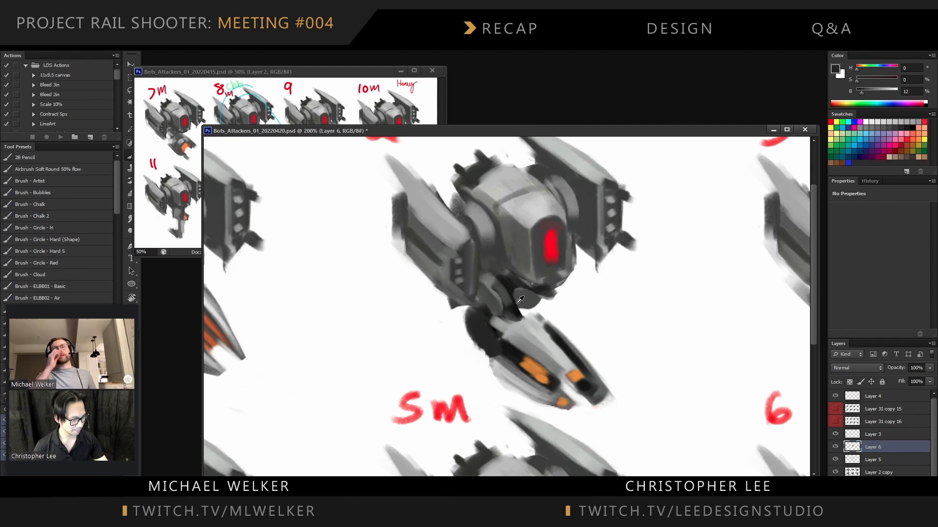
Repaint the arm joint under robot 2's head in dark greys and blend it into the elbow and claw
{"action": "mouse_move", "coordinate": [513, 321]}
{"action": "left_mouse_down"}
{"action": "mouse_move", "coordinate": [544, 293]}
{"action": "mouse_move", "coordinate": [538, 317]}
{"action": "mouse_move", "coordinate": [535, 300]}
{"action": "mouse_move", "coordinate": [551, 307]}
{"action": "mouse_move", "coordinate": [525, 313]}
{"action": "left_mouse_up"}
{"action": "left_click", "coordinate": [542, 298], "text": "alt"}
{"action": "left_click", "coordinate": [530, 298], "text": "alt"}
{"action": "left_click", "coordinate": [542, 297], "text": "alt"}
{"action": "left_click", "coordinate": [528, 298], "text": "alt"}
{"action": "left_click", "coordinate": [528, 264], "text": "alt"}
{"action": "left_click", "coordinate": [483, 315], "text": "alt"}
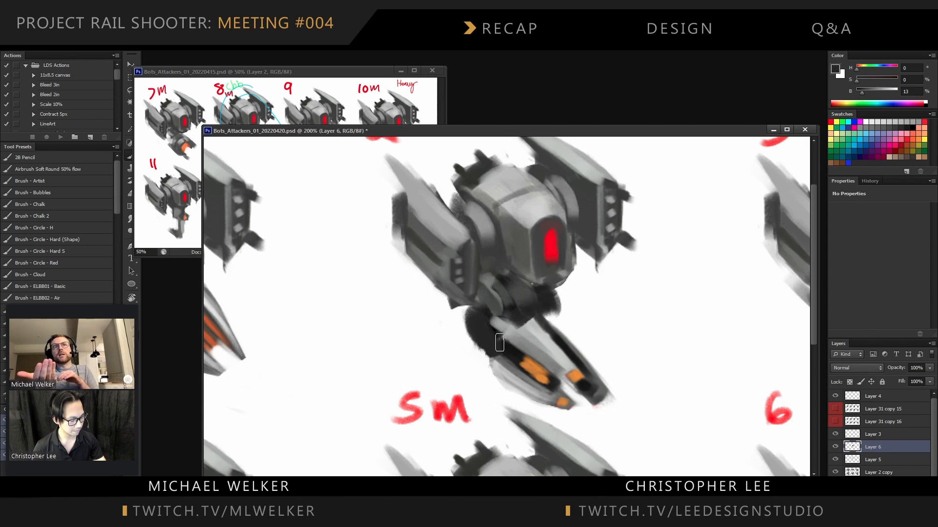
{"action": "left_click", "coordinate": [502, 332], "text": "alt"}
Mirror the canvas view and erase along the outer prong of robot 2's claw to slim its edge and tip
{"action": "key", "text": "ctrl+minus"}
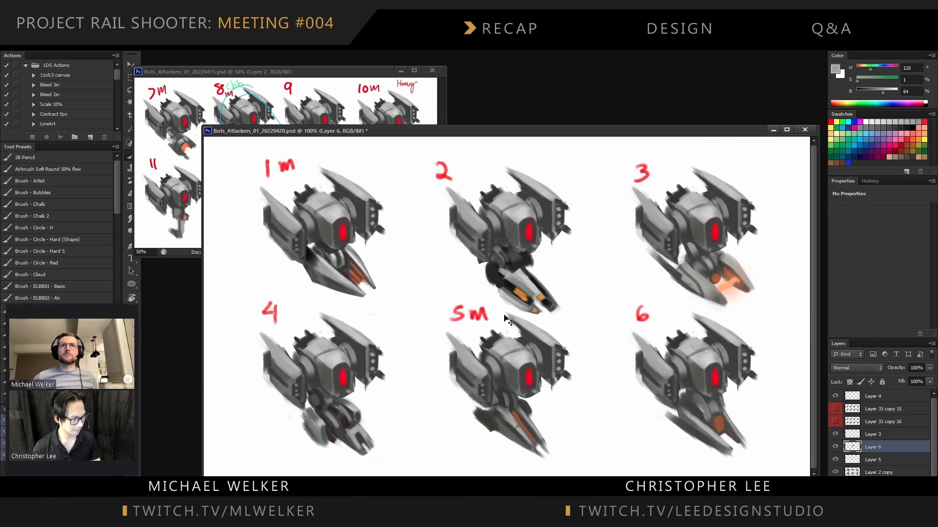
{"action": "key", "text": "ctrl+plus"}
{"action": "key", "text": "e"}
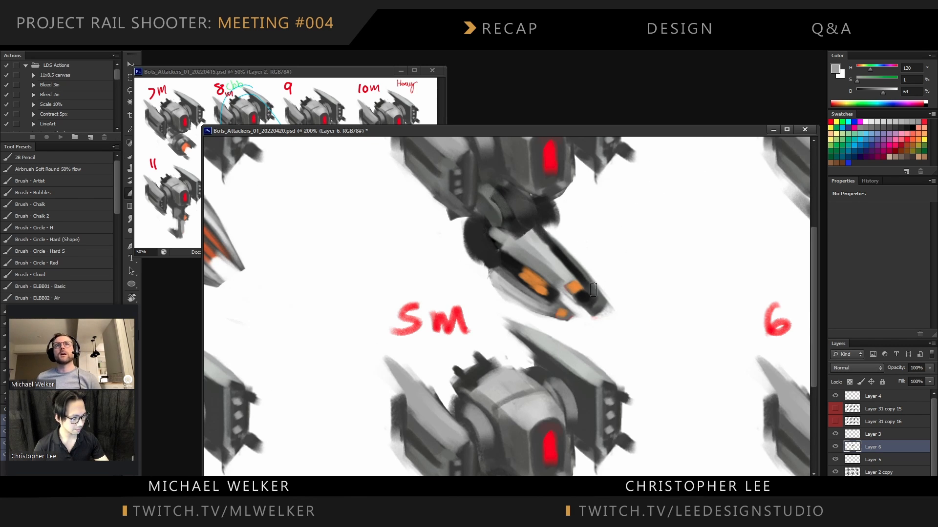
{"action": "key", "text": "ctrl+minus"}
{"action": "key", "text": "h"}
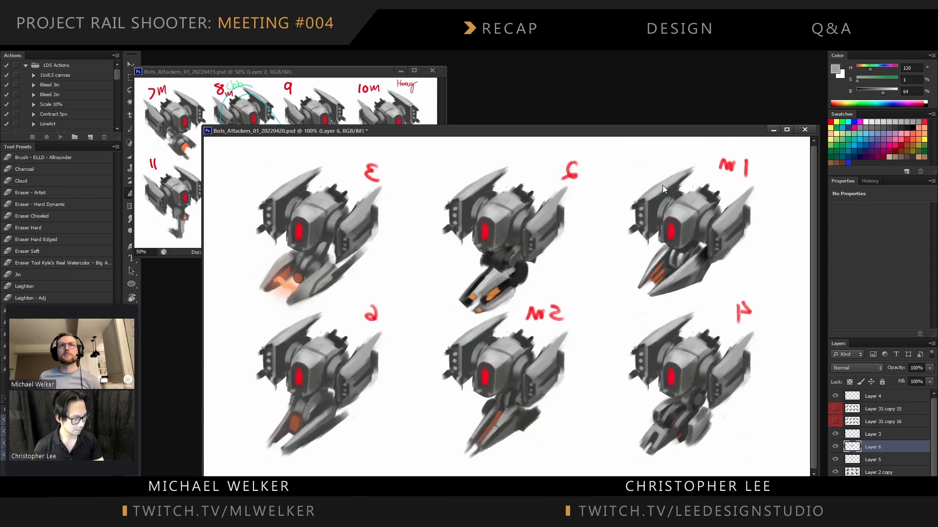
{"action": "key", "text": "ctrl+plus"}
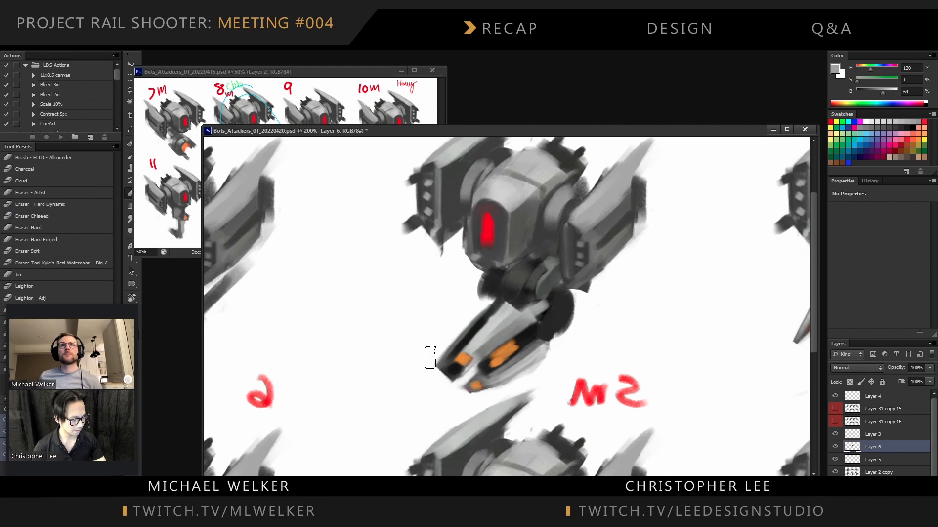
{"action": "mouse_move", "coordinate": [429, 356]}
{"action": "left_mouse_down"}
{"action": "mouse_move", "coordinate": [450, 384]}
{"action": "mouse_move", "coordinate": [457, 376]}
{"action": "mouse_move", "coordinate": [449, 381]}
{"action": "mouse_move", "coordinate": [440, 366]}
{"action": "mouse_move", "coordinate": [481, 345]}
{"action": "left_mouse_up"}
{"action": "left_click_drag", "start_coordinate": [461, 375], "coordinate": [478, 349]}
Paint a light grey plate along the outer edge of robot 2's outer claw prong
{"action": "key", "text": "b"}
{"action": "left_click", "coordinate": [482, 320], "text": "alt"}
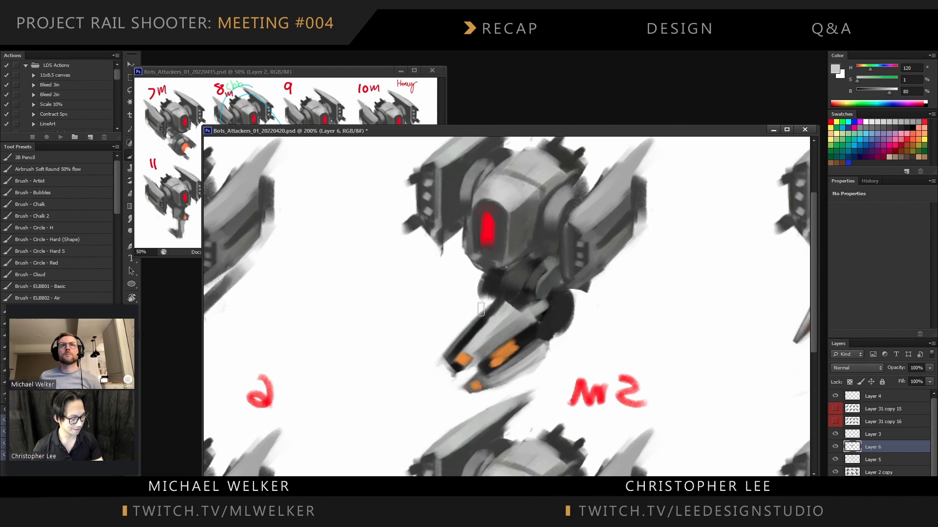
{"action": "left_click_drag", "start_coordinate": [481, 300], "coordinate": [441, 353]}
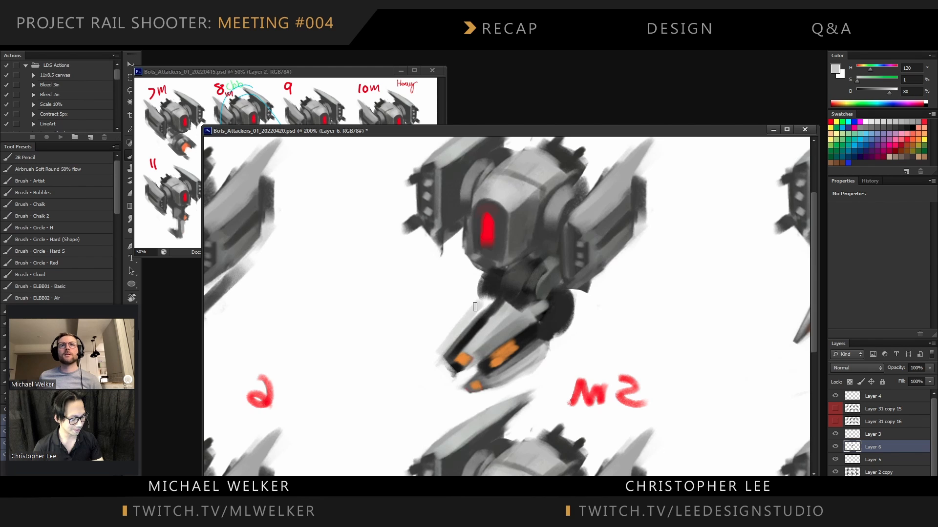
{"action": "left_click", "coordinate": [469, 326], "text": "alt"}
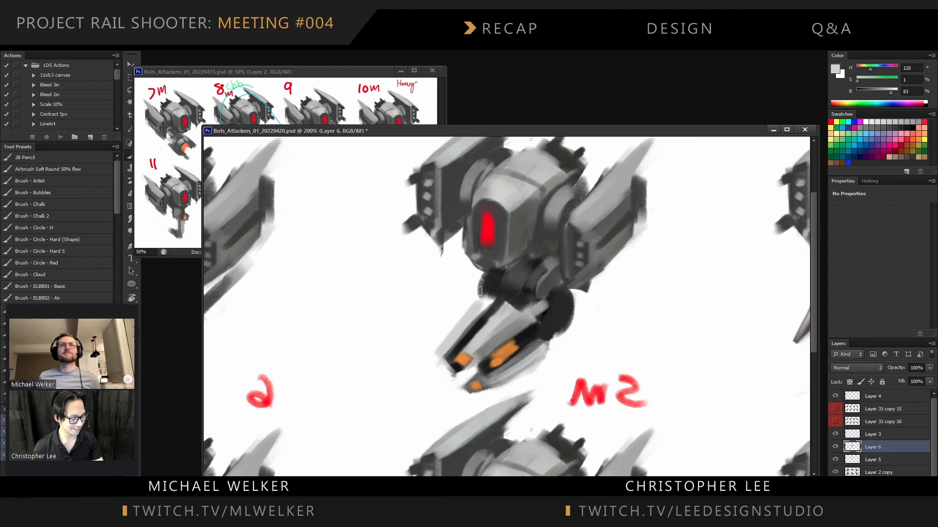
Extend the upper claw plate's light grey toward the elbow and shade the round elbow joint with dark greys
{"action": "left_click", "coordinate": [519, 297], "text": "alt"}
{"action": "left_click_drag", "start_coordinate": [510, 302], "coordinate": [529, 327]}
{"action": "left_click", "coordinate": [514, 310], "text": "alt"}
{"action": "left_click", "coordinate": [548, 331], "text": "alt"}
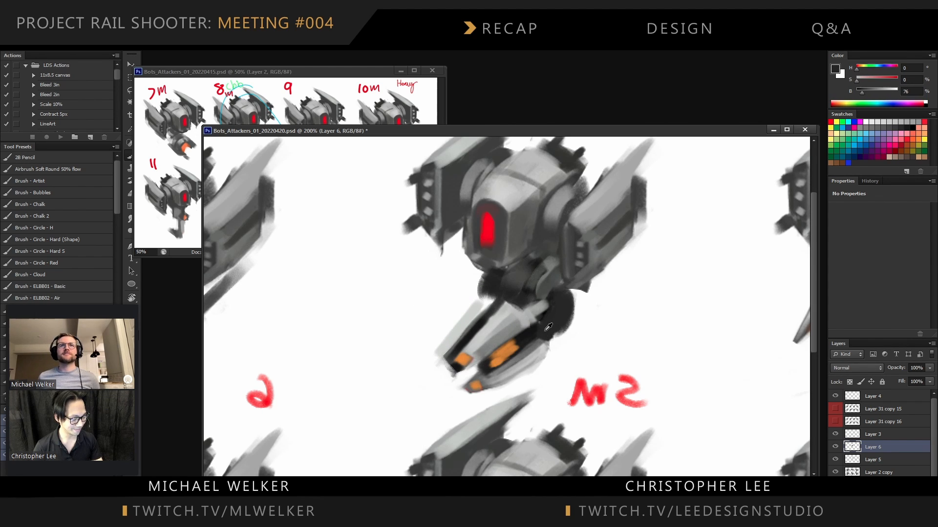
{"action": "left_click", "coordinate": [562, 302], "text": "alt"}
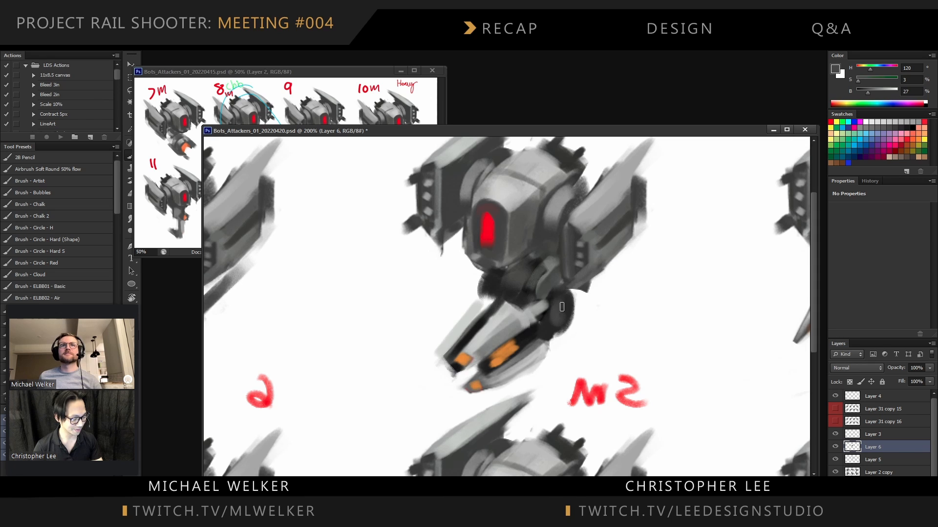
Paint a dark grey fin extending backward from robot 2's elbow and clean up its edges
{"action": "scroll", "coordinate": [566, 333], "scroll_direction": "up", "scroll_amount": 2}
{"action": "left_click_drag", "start_coordinate": [566, 355], "coordinate": [604, 313]}
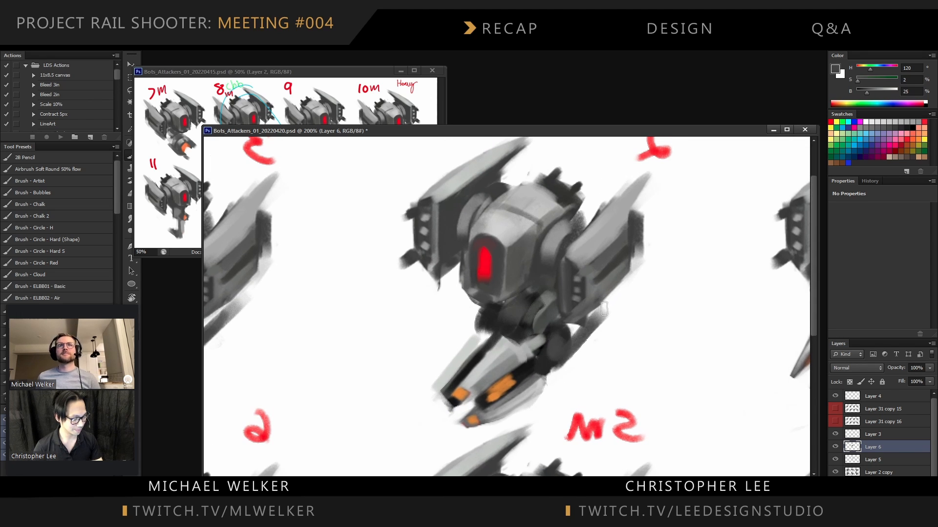
{"action": "left_click_drag", "start_coordinate": [559, 360], "coordinate": [595, 322]}
{"action": "key", "text": "e"}
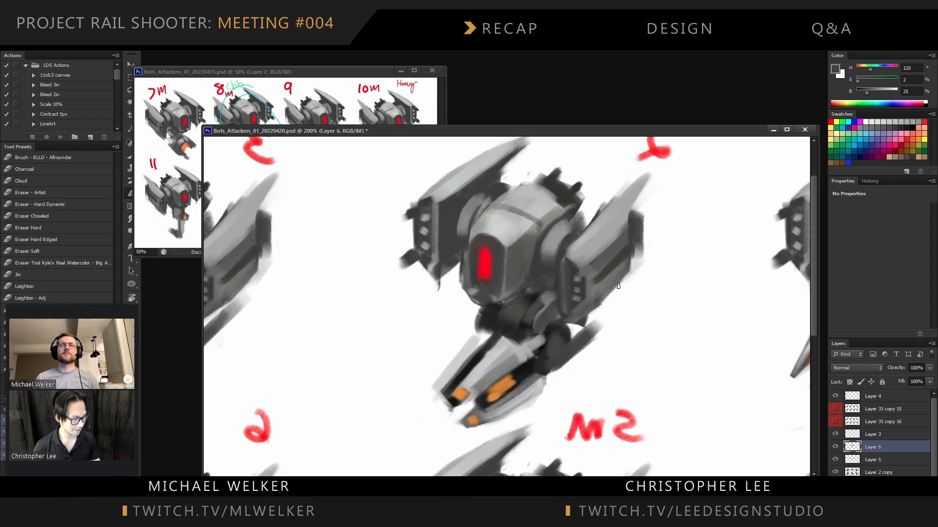
{"action": "key", "text": "b"}
Narrow the orange glow between the claw plates with grey strokes, refine the joint's dark shading, and restore the unmirrored view
{"action": "left_click", "coordinate": [537, 362], "text": "alt"}
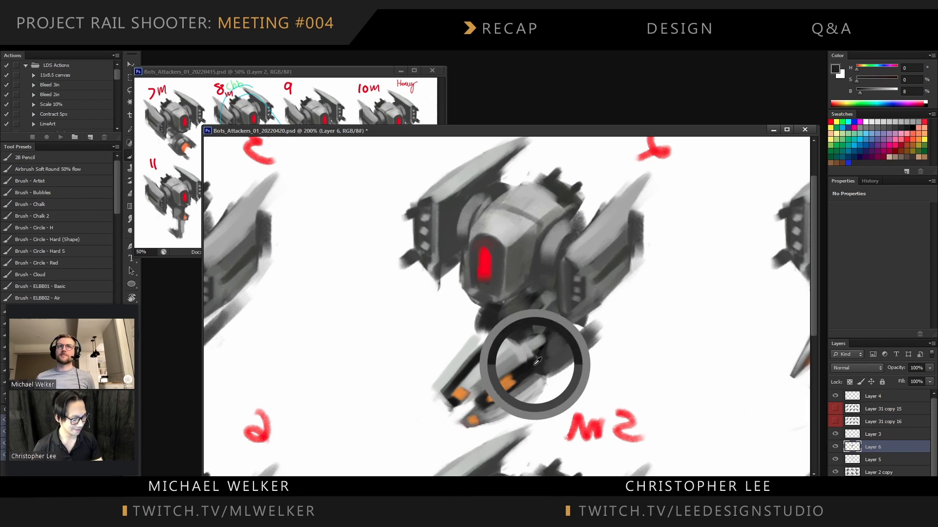
{"action": "left_click", "coordinate": [510, 360], "text": "alt"}
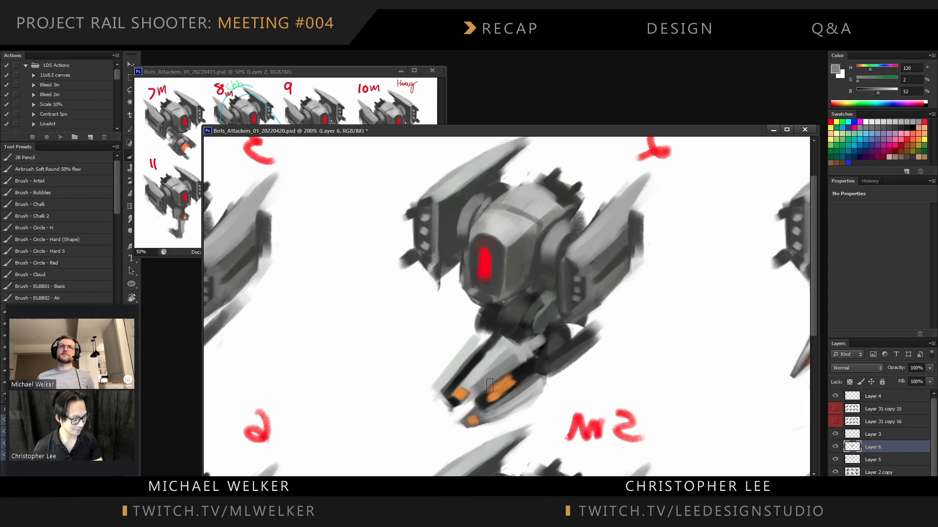
{"action": "left_click_drag", "start_coordinate": [490, 385], "coordinate": [531, 353]}
{"action": "left_click", "coordinate": [505, 376], "text": "alt"}
{"action": "left_click", "coordinate": [535, 338], "text": "alt"}
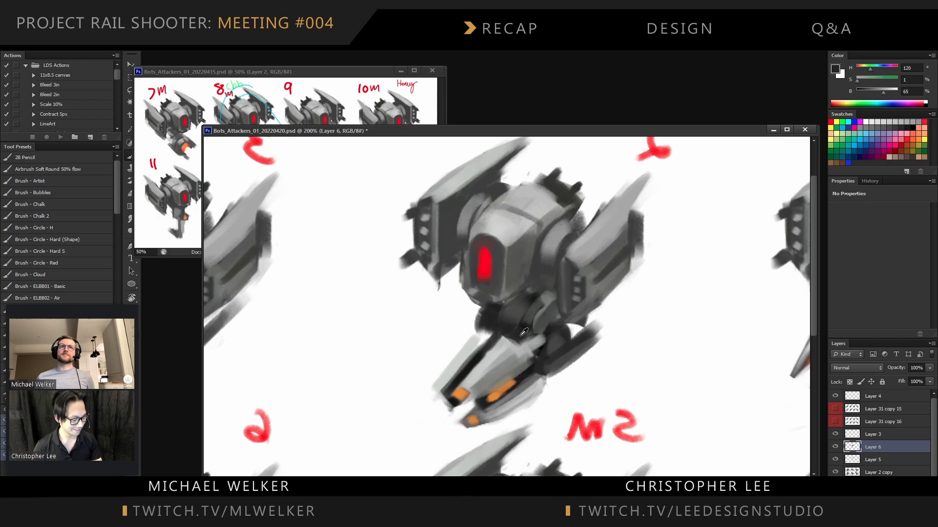
{"action": "left_click", "coordinate": [524, 332], "text": "alt"}
{"action": "key", "text": "ctrl+minus"}
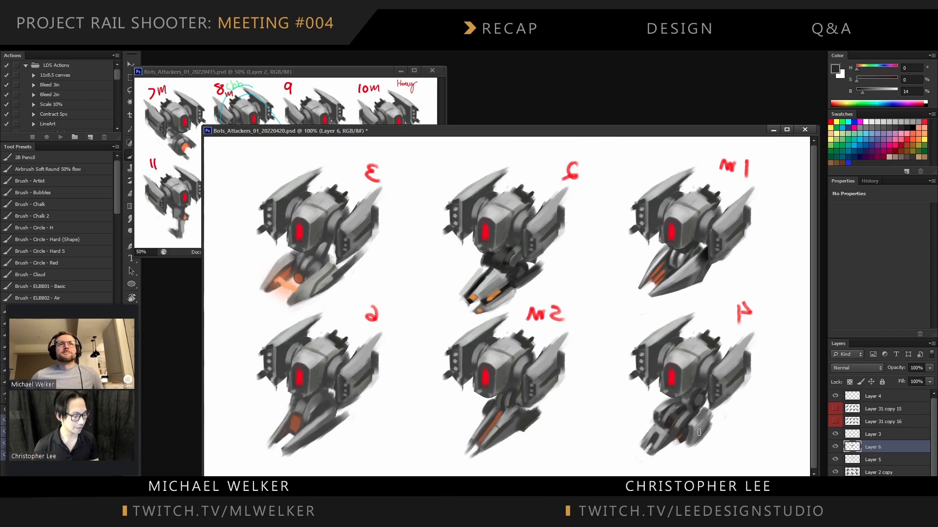
{"action": "key", "text": "ctrl+shift+h"}
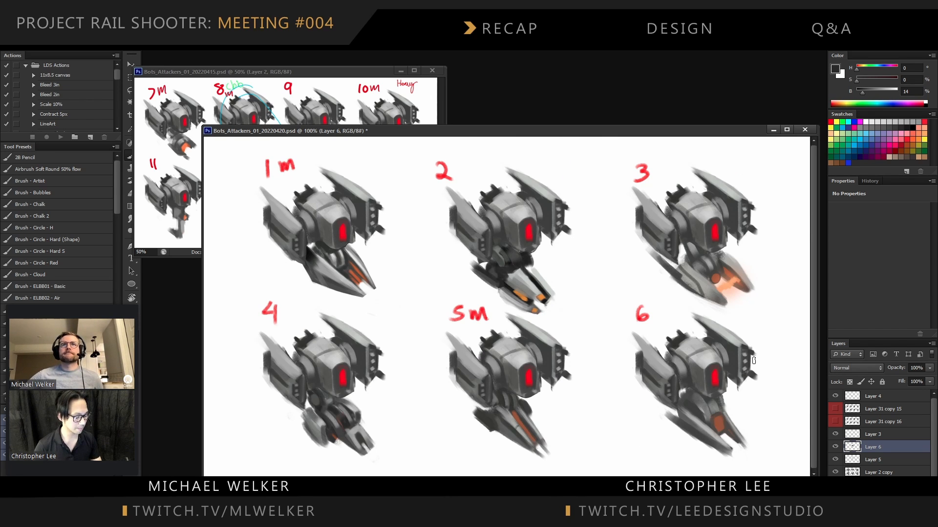
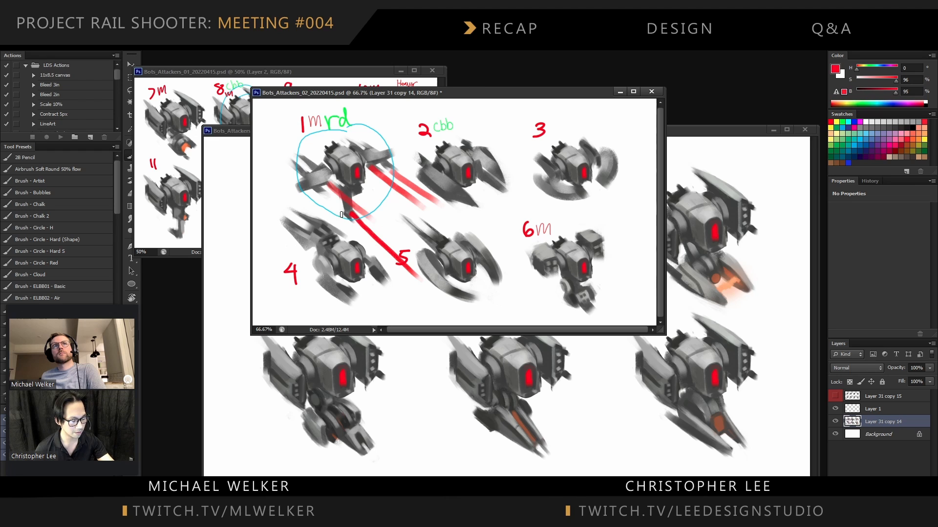
Undo the red laser beam strokes drawn from robot 1 on the Bots_Attackers_02_20220415.psd sheet
{"action": "key", "text": "ctrl+alt+z"}
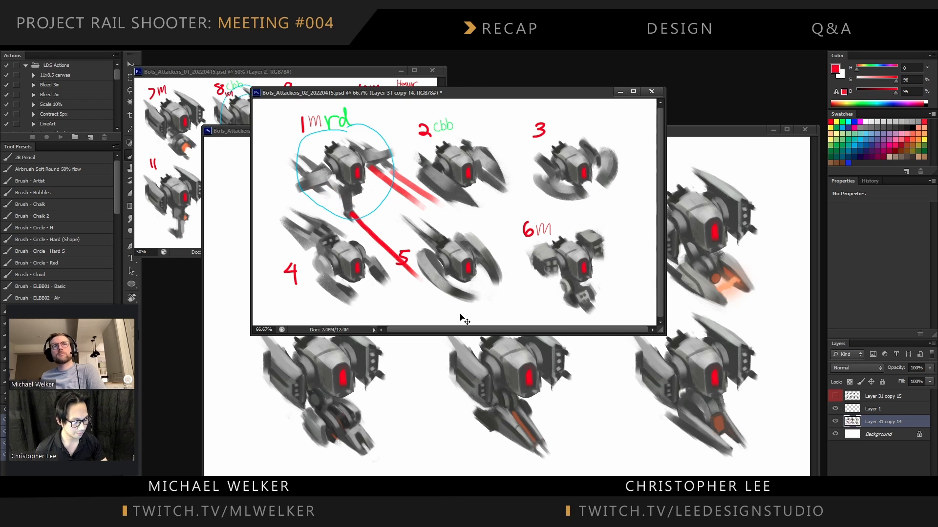
{"action": "key", "text": "ctrl+alt+z"}
{"action": "key", "text": "ctrl+alt+z"}
{"action": "key", "text": "ctrl+minus"}
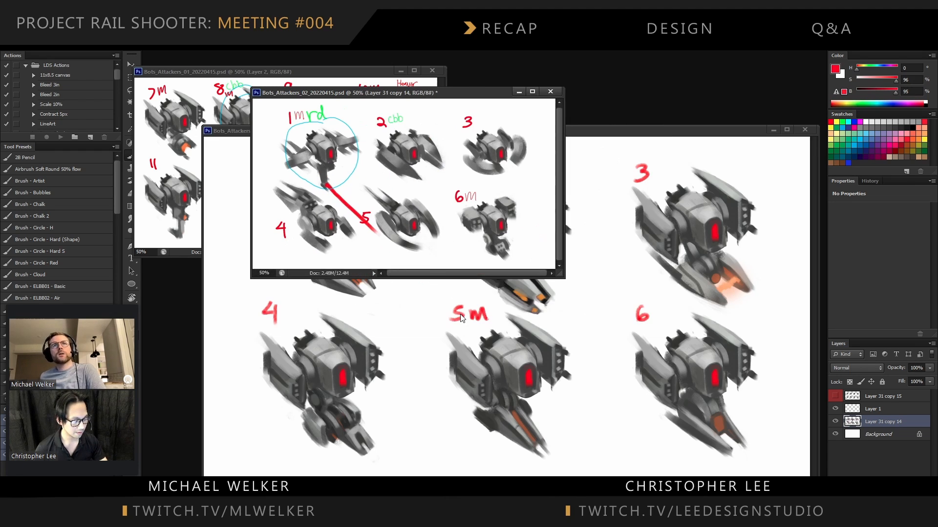
{"action": "key", "text": "ctrl+alt+z"}
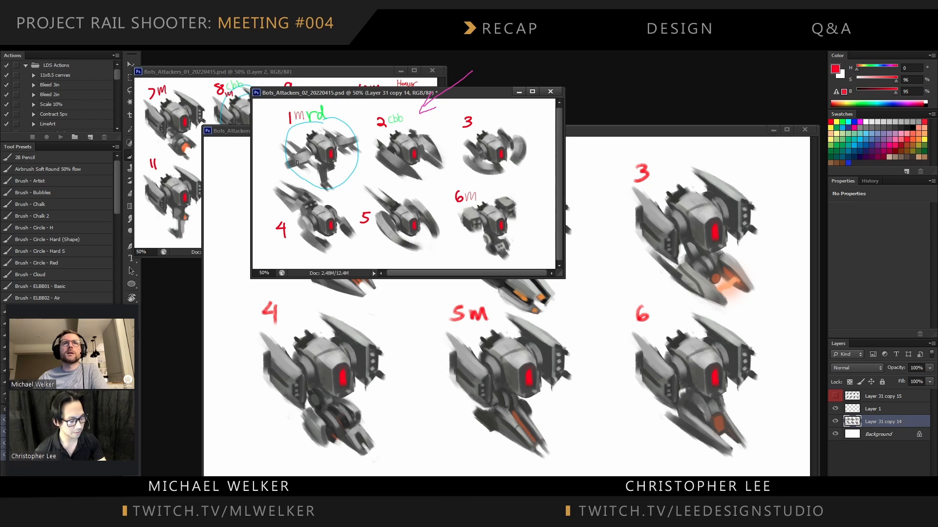
{"action": "key", "text": "ctrl+plus"}
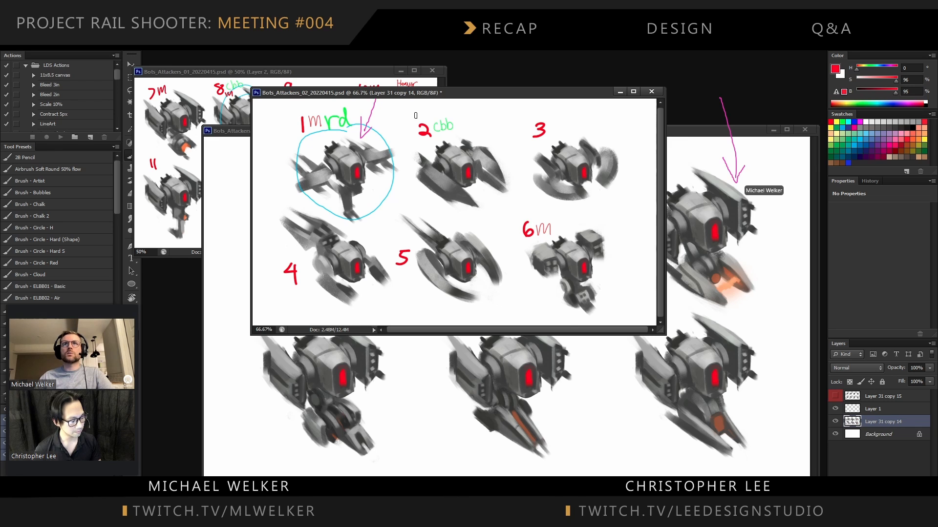
Return to the Bots_Attackers_01_20220420.psd sheet and handwrite "Heavy" in red above robot 2
{"action": "left_click", "coordinate": [728, 271]}
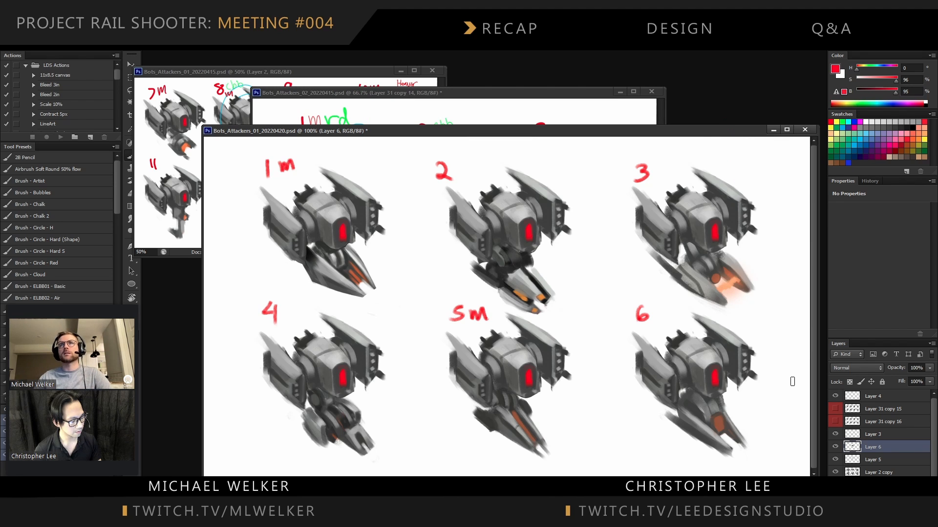
{"action": "mouse_move", "coordinate": [584, 134]}
{"action": "left_mouse_down"}
{"action": "mouse_move", "coordinate": [552, 166]}
{"action": "mouse_move", "coordinate": [560, 166]}
{"action": "left_mouse_up"}
{"action": "left_click", "coordinate": [450, 172], "text": "alt"}
{"action": "mouse_move", "coordinate": [551, 158]}
{"action": "left_mouse_down"}
{"action": "mouse_move", "coordinate": [574, 164]}
{"action": "mouse_move", "coordinate": [588, 154]}
{"action": "mouse_move", "coordinate": [588, 179]}
{"action": "left_mouse_up"}
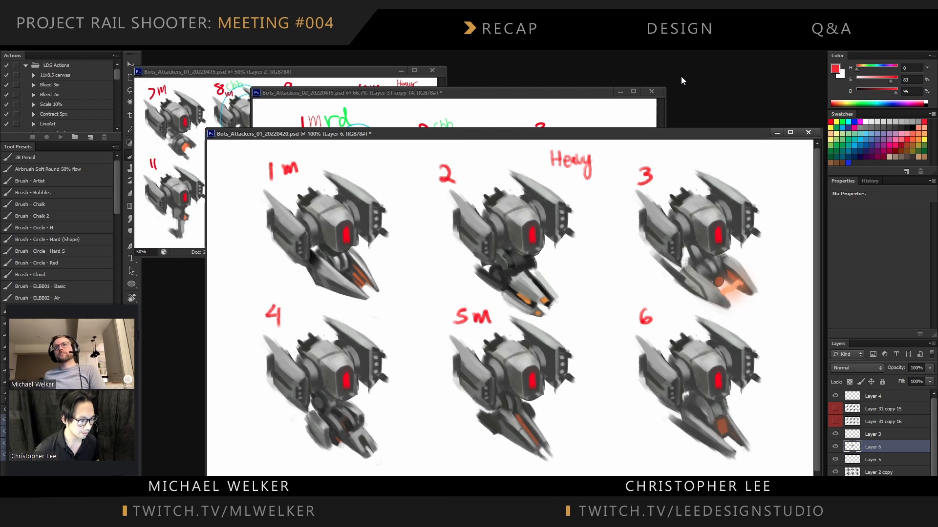
Bring up the insect bot sheet Bot_Attack_01_20220412_V01.psd for review
{"action": "key", "text": "ctrl+Tab"}
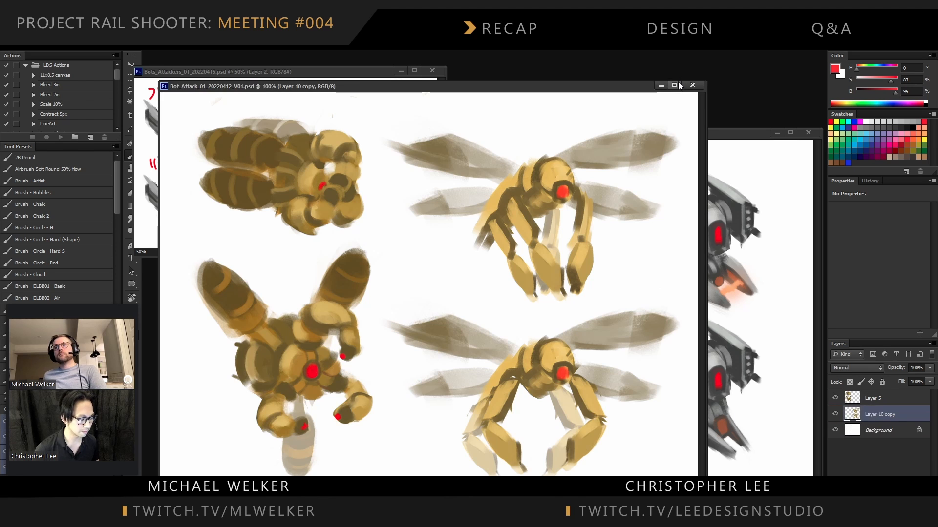
Put away the insect bot sheet and enlarge Bot_Attacker_V02.psd to 100% for review
{"action": "left_click", "coordinate": [679, 86]}
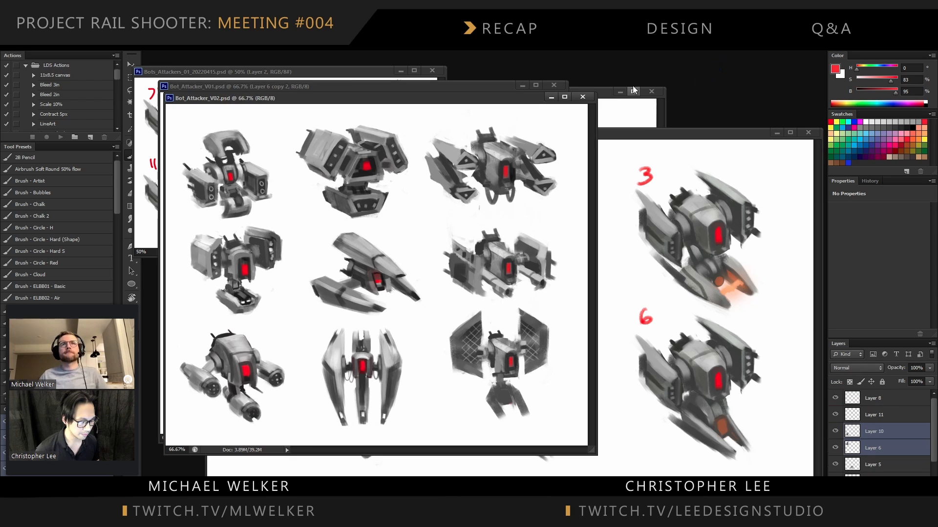
{"action": "key", "text": "ctrl+plus"}
{"action": "scroll", "coordinate": [472, 176], "scroll_direction": "up", "scroll_amount": 2}
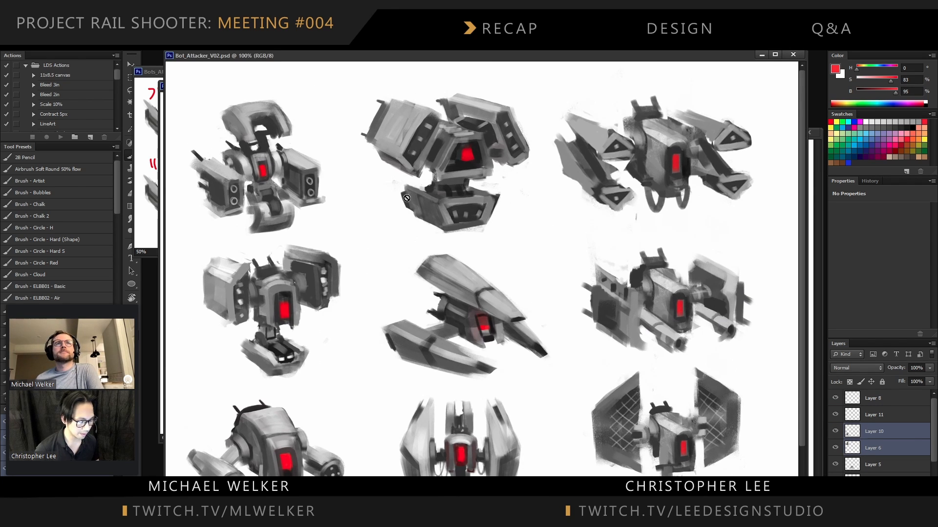
Add a new layer above Layer 8 and circle the upper-middle and middle-left robots in red
{"action": "left_click", "coordinate": [905, 416]}
{"action": "left_click", "coordinate": [904, 399]}
{"action": "key", "text": "ctrl+shift+n"}
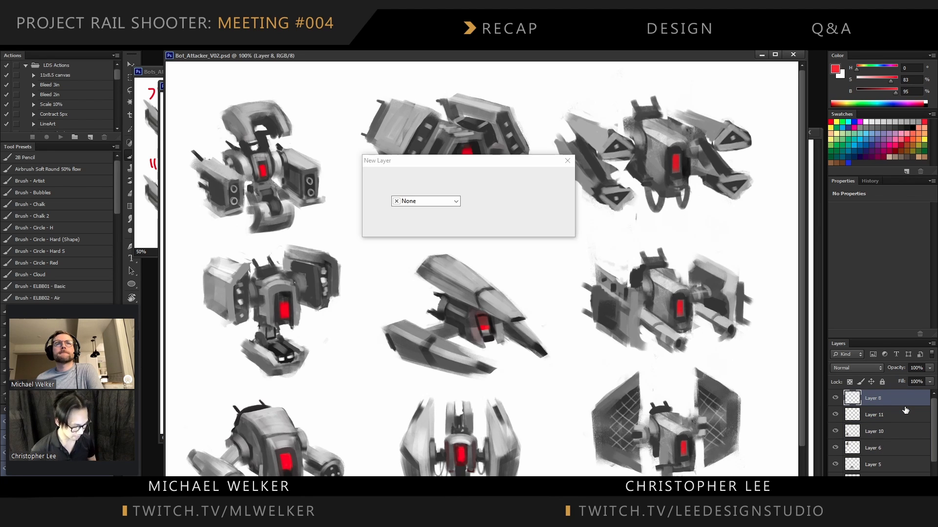
{"action": "key", "text": "Return"}
{"action": "mouse_move", "coordinate": [389, 77]}
{"action": "left_mouse_down"}
{"action": "mouse_move", "coordinate": [480, 247]}
{"action": "mouse_move", "coordinate": [524, 124]}
{"action": "mouse_move", "coordinate": [430, 72]}
{"action": "left_mouse_up"}
{"action": "mouse_move", "coordinate": [313, 225]}
{"action": "left_mouse_down"}
{"action": "mouse_move", "coordinate": [175, 322]}
{"action": "mouse_move", "coordinate": [298, 211]}
{"action": "left_mouse_up"}
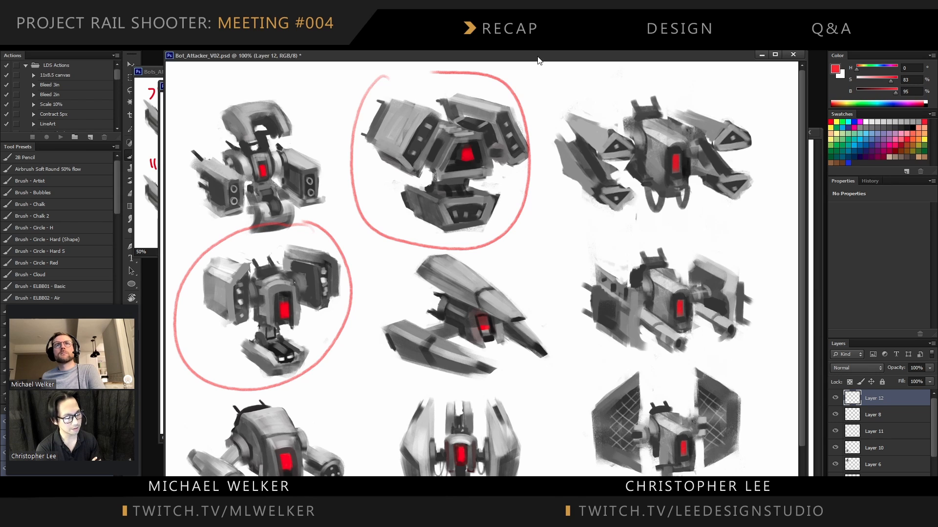
Move Bot_Attacker_V02.psd out of the way and return to the Bots_Attackers_01_20220420.psd sheet
{"action": "left_click_drag", "start_coordinate": [538, 58], "coordinate": [555, 91]}
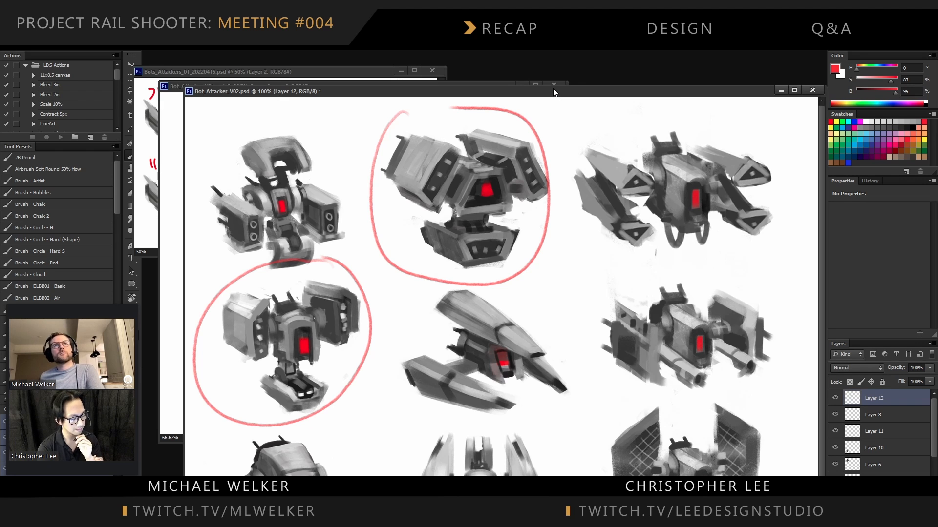
{"action": "left_click_drag", "start_coordinate": [622, 92], "coordinate": [655, 145]}
{"action": "left_click", "coordinate": [814, 139]}
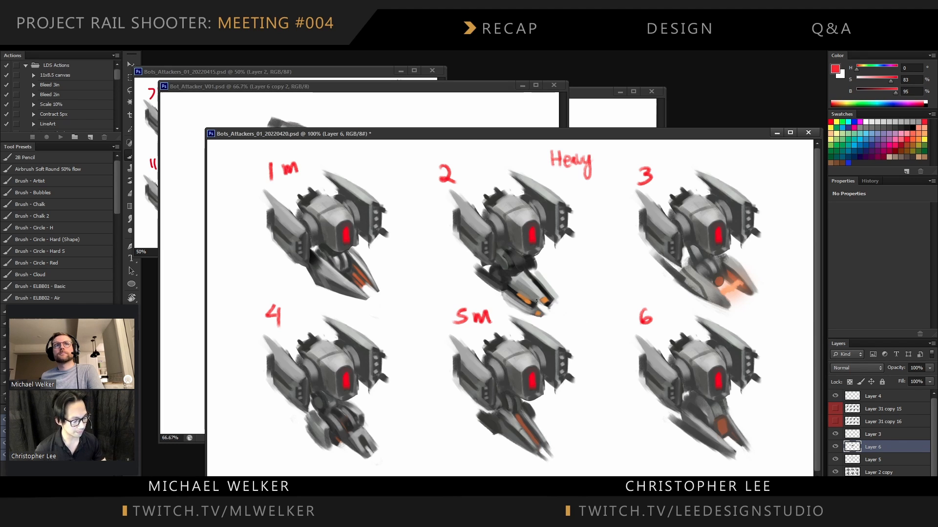
Try red laser beam strokes shooting diagonally down from the claws of robots 1 and 2, and undo them
{"action": "left_click_drag", "start_coordinate": [532, 301], "coordinate": [642, 387]}
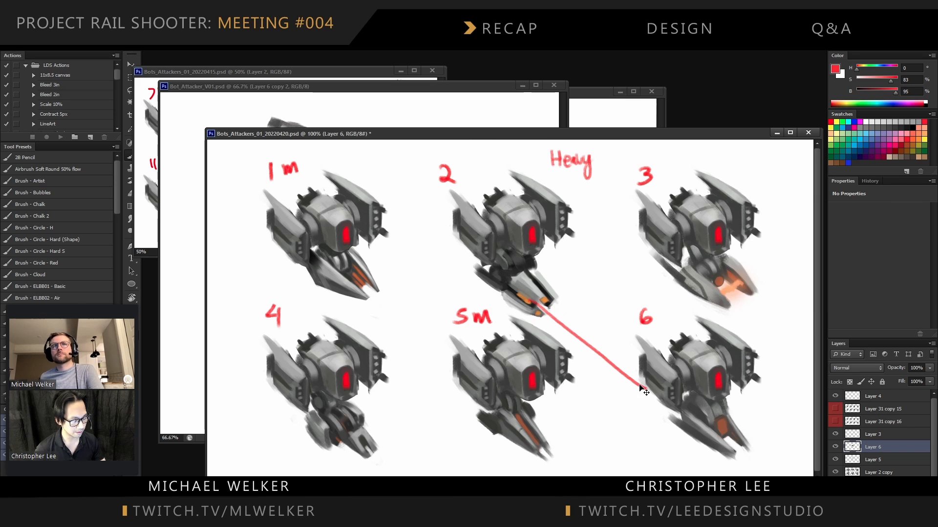
{"action": "key", "text": "ctrl+z"}
{"action": "left_click_drag", "start_coordinate": [349, 268], "coordinate": [451, 366]}
{"action": "left_click_drag", "start_coordinate": [536, 298], "coordinate": [643, 386]}
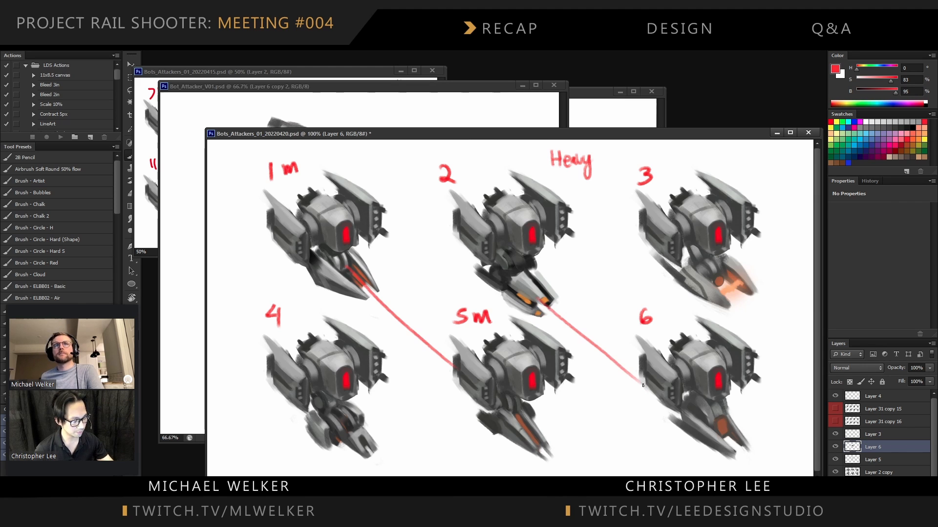
{"action": "key", "text": "ctrl+alt+z"}
{"action": "key", "text": "ctrl+alt+z"}
Reduce the Bots_Attackers_01_20220420.psd sheet to 66.7% and arrange it alongside Bot_Attacker_V02.psd, also at 66.7%, for comparison
{"action": "key", "text": "ctrl+minus"}
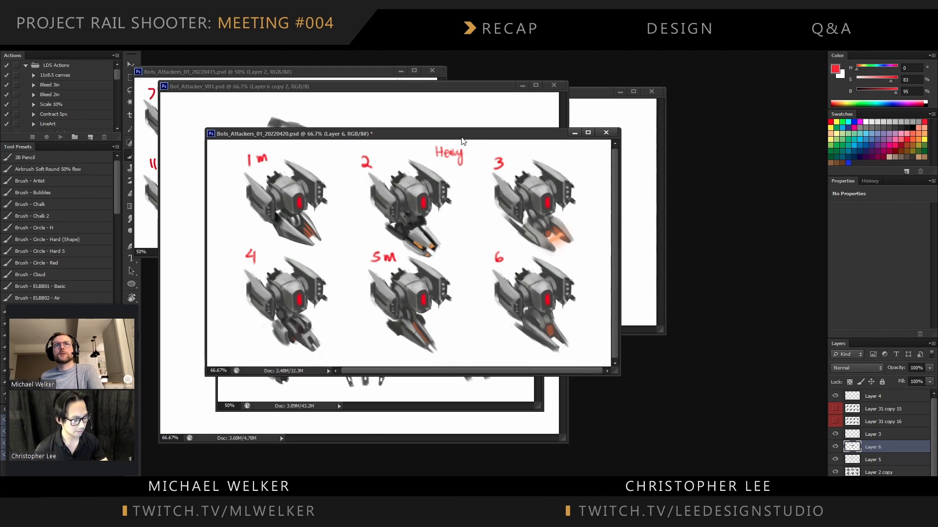
{"action": "left_click_drag", "start_coordinate": [461, 136], "coordinate": [452, 109]}
{"action": "left_click", "coordinate": [676, 243]}
{"action": "left_click_drag", "start_coordinate": [655, 230], "coordinate": [705, 262]}
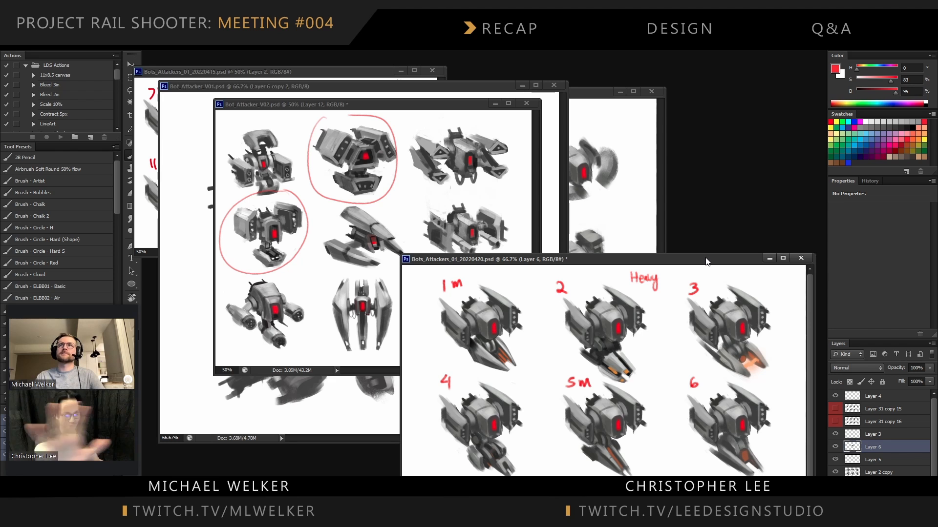
{"action": "left_click", "coordinate": [447, 106]}
{"action": "left_click_drag", "start_coordinate": [446, 106], "coordinate": [467, 144]}
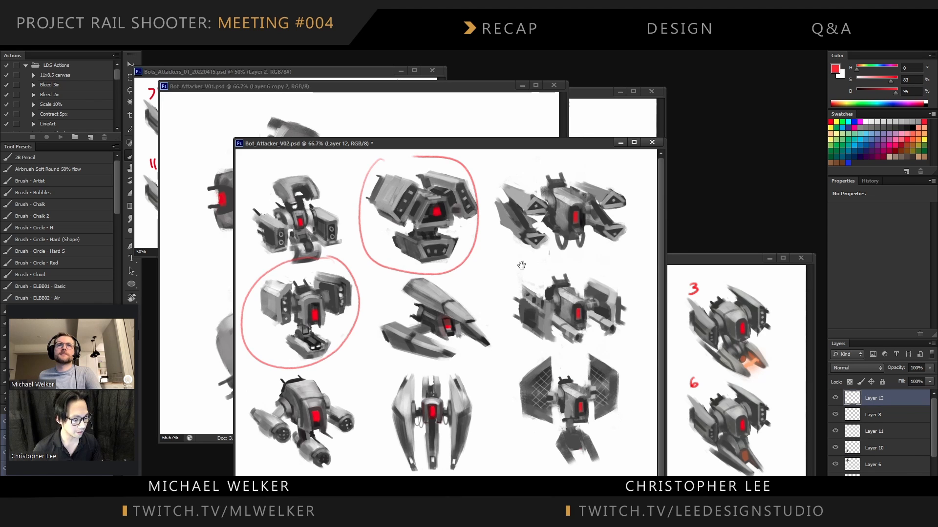
Reinforce the red circle around V02's upper-middle robot and handwrite "Slow/Heavy/Powerful" beside it
{"action": "mouse_move", "coordinate": [392, 161]}
{"action": "left_mouse_down"}
{"action": "mouse_move", "coordinate": [476, 205]}
{"action": "mouse_move", "coordinate": [386, 254]}
{"action": "mouse_move", "coordinate": [401, 156]}
{"action": "mouse_move", "coordinate": [454, 271]}
{"action": "left_mouse_up"}
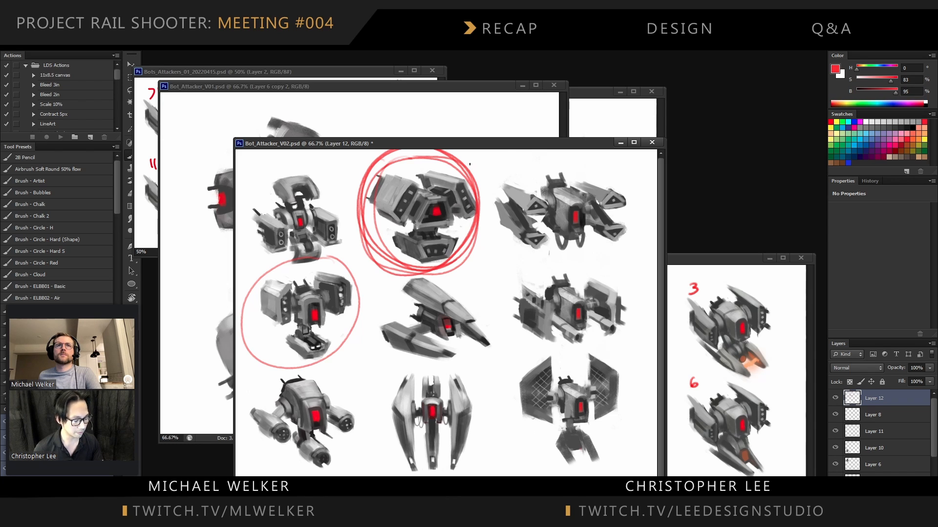
{"action": "mouse_move", "coordinate": [491, 157]}
{"action": "left_mouse_down"}
{"action": "mouse_move", "coordinate": [482, 171]}
{"action": "mouse_move", "coordinate": [538, 165]}
{"action": "mouse_move", "coordinate": [540, 177]}
{"action": "mouse_move", "coordinate": [566, 162]}
{"action": "mouse_move", "coordinate": [582, 167]}
{"action": "left_mouse_up"}
{"action": "left_click_drag", "start_coordinate": [585, 160], "coordinate": [597, 170]}
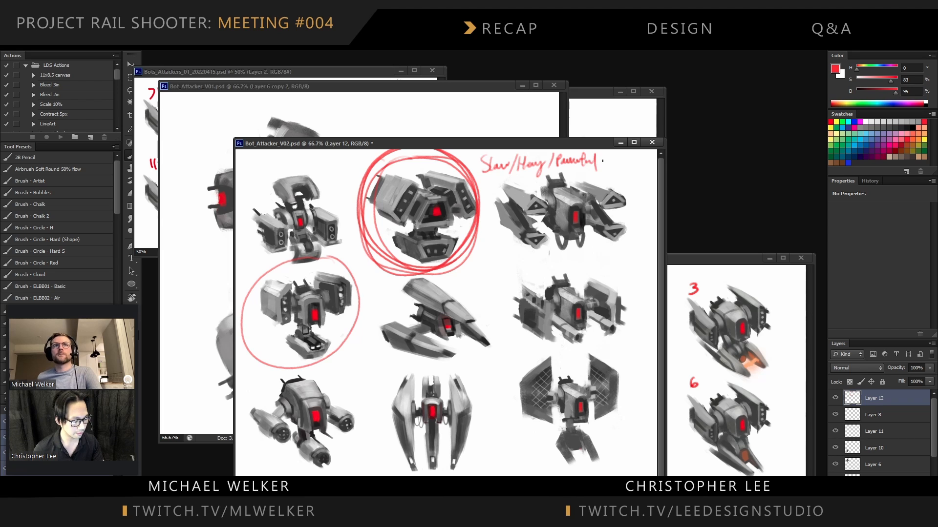
Return to the Bots_Attackers_01_20220420.psd sheet at 100% and handwrite "/cbb" in red after robot 5's "m" label
{"action": "left_click", "coordinate": [727, 260]}
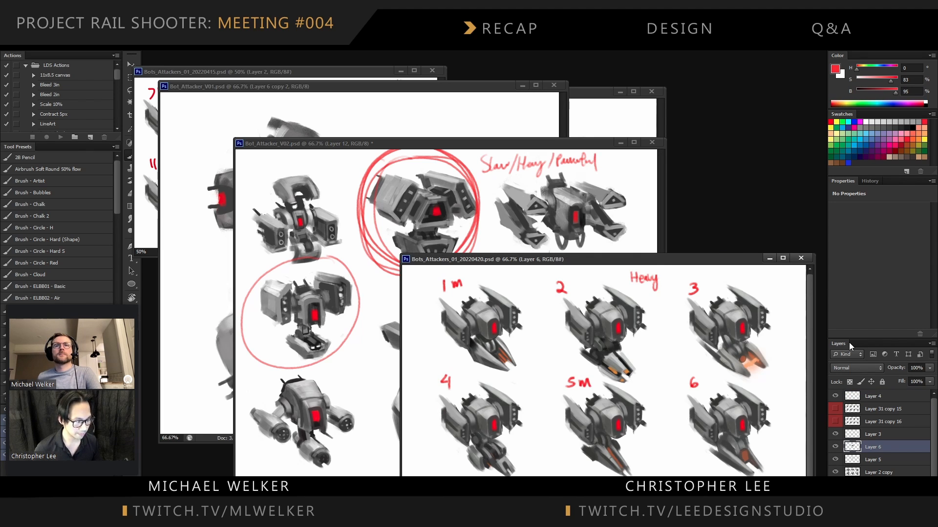
{"action": "left_click_drag", "start_coordinate": [632, 264], "coordinate": [613, 245]}
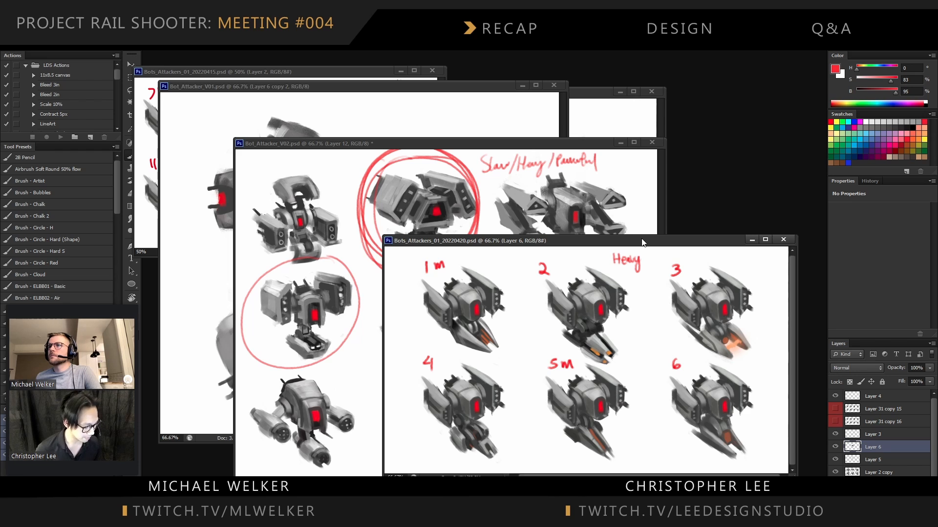
{"action": "left_click_drag", "start_coordinate": [641, 234], "coordinate": [617, 179]}
{"action": "key", "text": "ctrl+plus"}
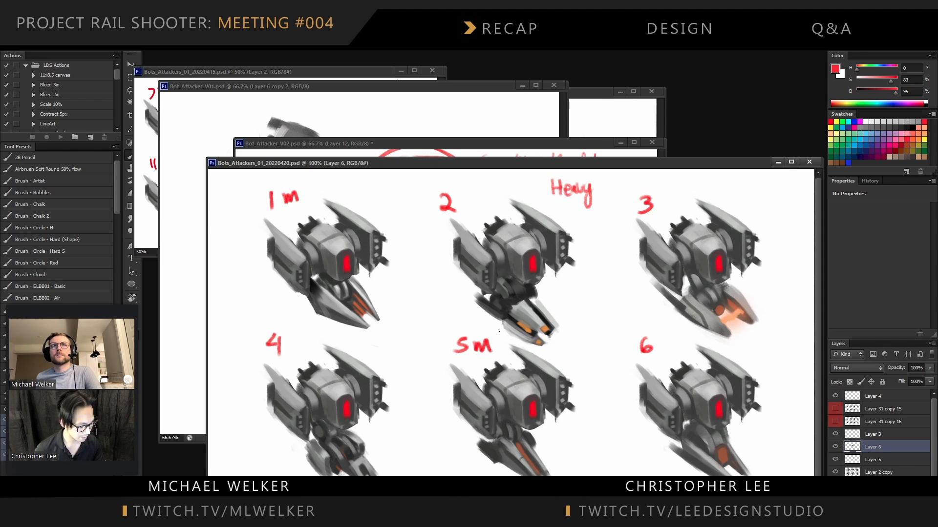
{"action": "left_click_drag", "start_coordinate": [499, 331], "coordinate": [489, 358]}
{"action": "mouse_move", "coordinate": [508, 344]}
{"action": "left_mouse_down"}
{"action": "mouse_move", "coordinate": [505, 354]}
{"action": "mouse_move", "coordinate": [512, 343]}
{"action": "left_mouse_up"}
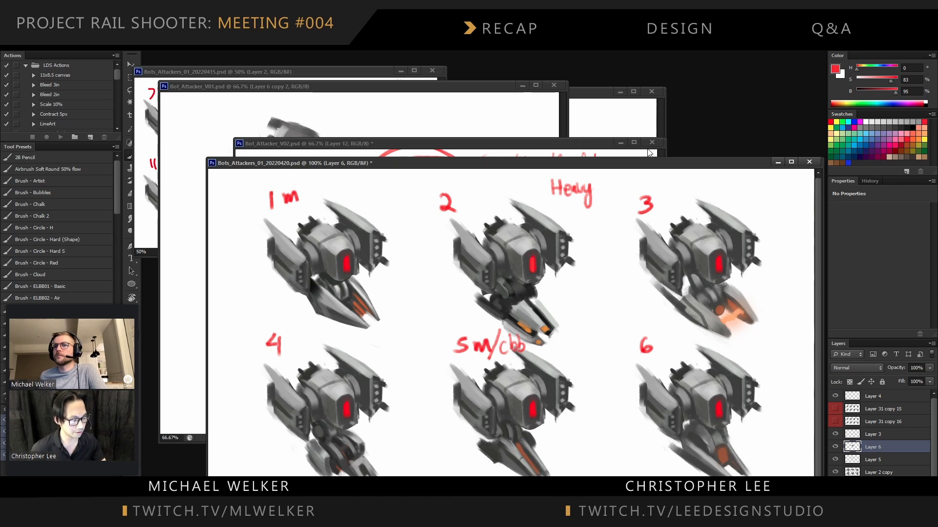
Reduce the Bots_Attackers_01_20220420.psd sheet to 66.7%, move it clear of Bot_Attacker_V02.psd's upper row, and save it
{"action": "left_click_drag", "start_coordinate": [641, 159], "coordinate": [624, 131]}
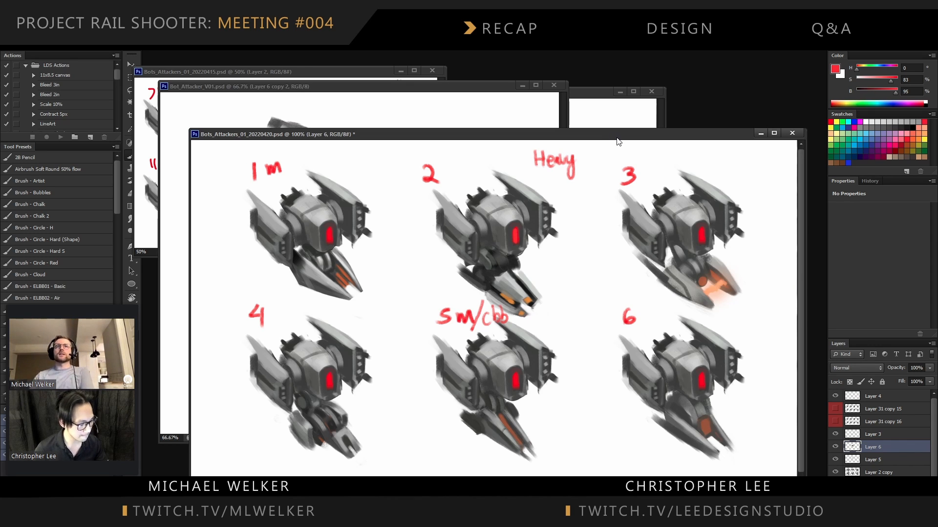
{"action": "left_click_drag", "start_coordinate": [617, 139], "coordinate": [699, 160]}
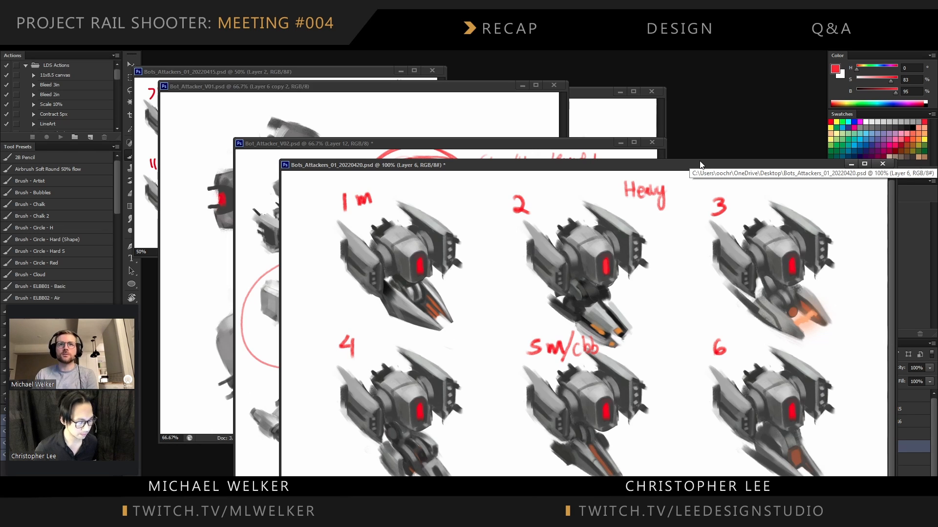
{"action": "key", "text": "ctrl+minus"}
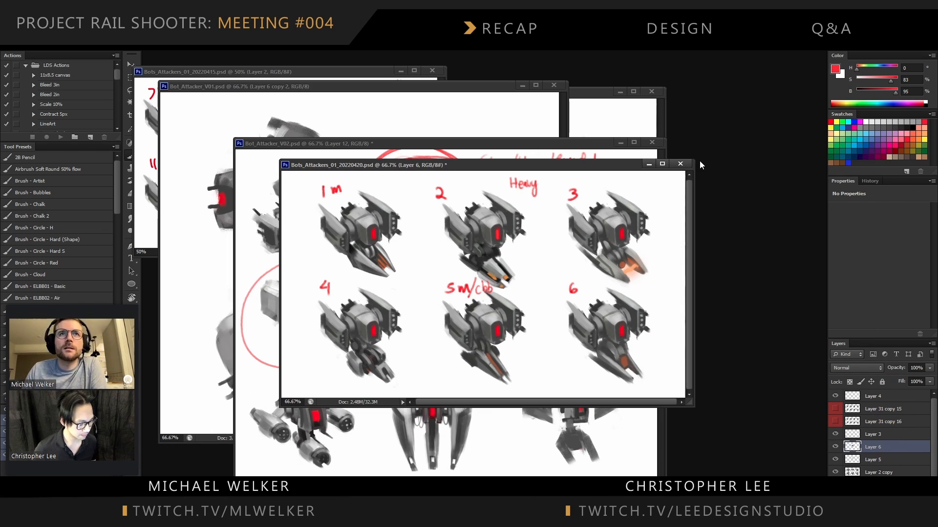
{"action": "mouse_move", "coordinate": [585, 166]}
{"action": "left_mouse_down"}
{"action": "mouse_move", "coordinate": [694, 268]}
{"action": "mouse_move", "coordinate": [675, 273]}
{"action": "left_mouse_up"}
{"action": "key", "text": "ctrl+s"}
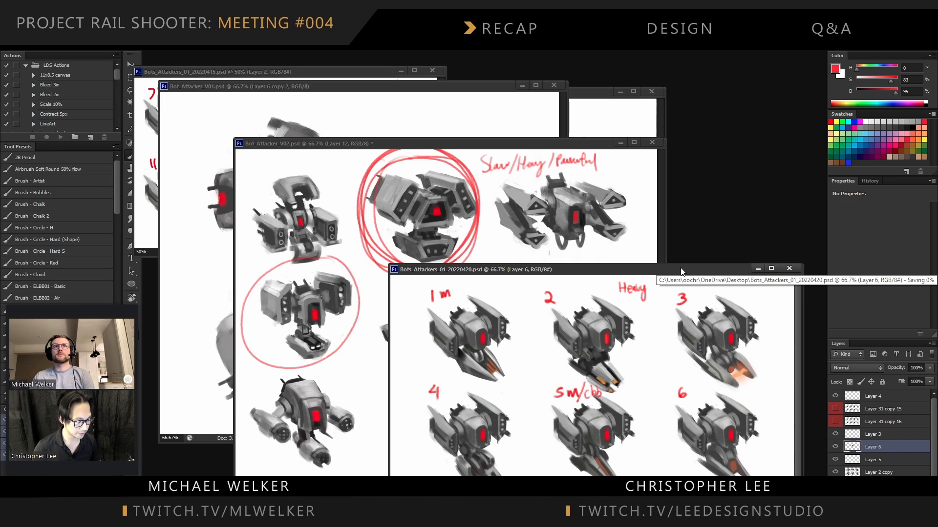
Enlarge Bot_Attacker_V02.psd to 100% and add more red circles around the upper-middle heavy robot
{"action": "left_click_drag", "start_coordinate": [549, 144], "coordinate": [549, 130]}
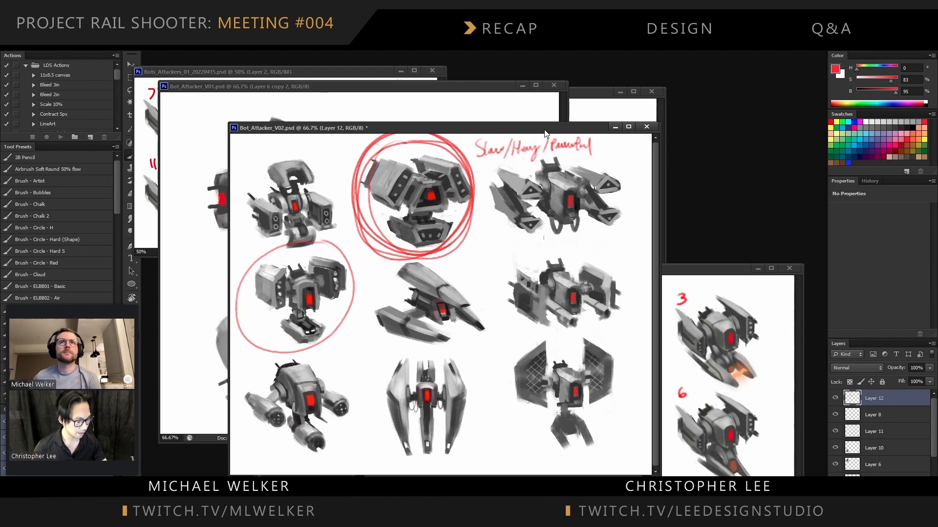
{"action": "double_click", "coordinate": [549, 131]}
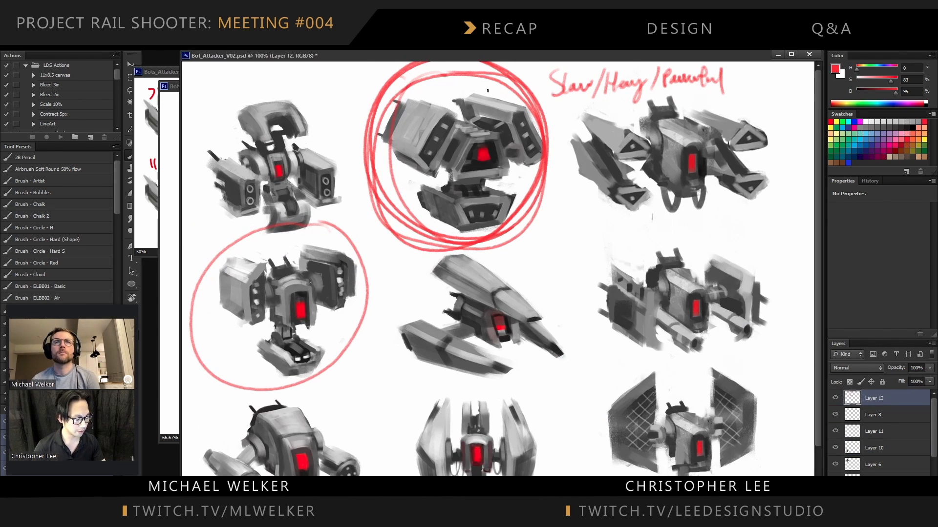
{"action": "mouse_move", "coordinate": [488, 90]}
{"action": "left_mouse_down"}
{"action": "mouse_move", "coordinate": [454, 247]}
{"action": "mouse_move", "coordinate": [357, 166]}
{"action": "mouse_move", "coordinate": [412, 64]}
{"action": "mouse_move", "coordinate": [487, 59]}
{"action": "mouse_move", "coordinate": [455, 266]}
{"action": "mouse_move", "coordinate": [430, 252]}
{"action": "mouse_move", "coordinate": [359, 156]}
{"action": "mouse_move", "coordinate": [508, 232]}
{"action": "left_mouse_up"}
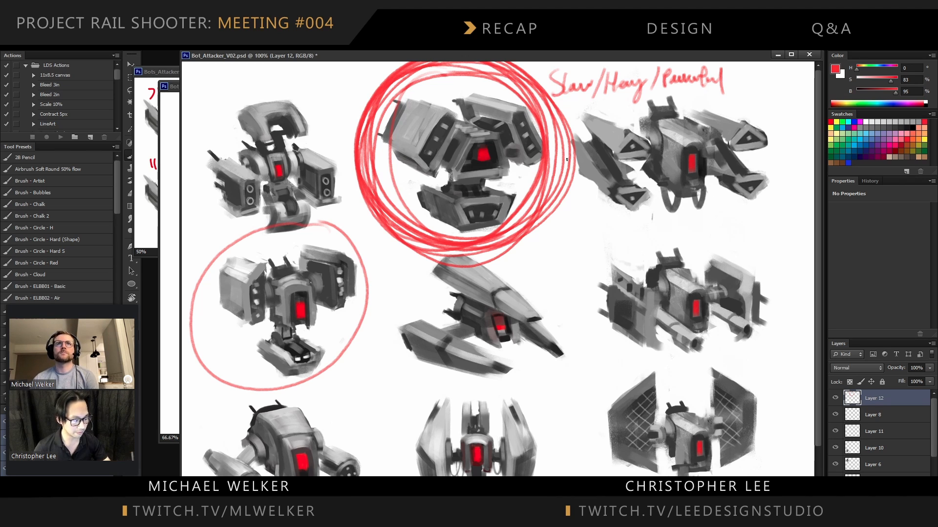
Erase the red circle strokes overlapping the upper-middle robot's body and retouch the circle's lower edge
{"action": "key", "text": "e"}
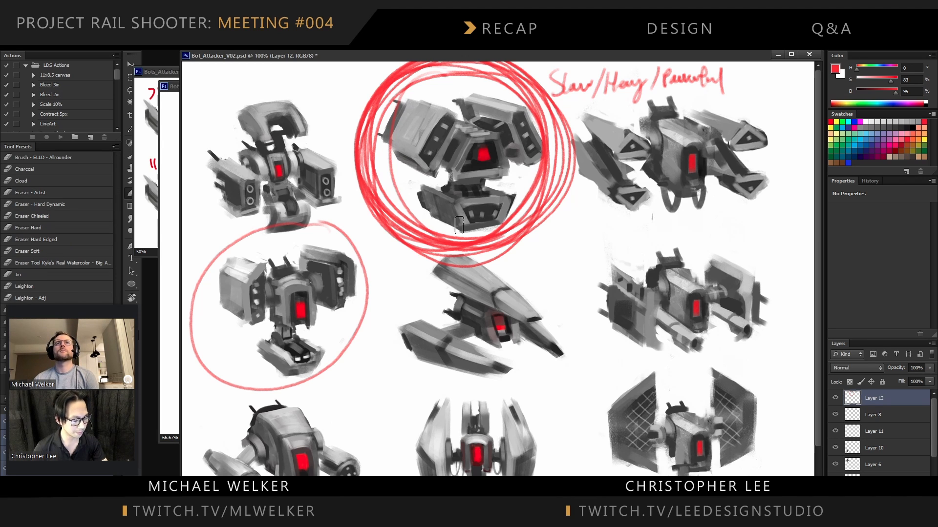
{"action": "mouse_move", "coordinate": [540, 146]}
{"action": "left_mouse_down"}
{"action": "mouse_move", "coordinate": [483, 106]}
{"action": "mouse_move", "coordinate": [527, 117]}
{"action": "left_mouse_up"}
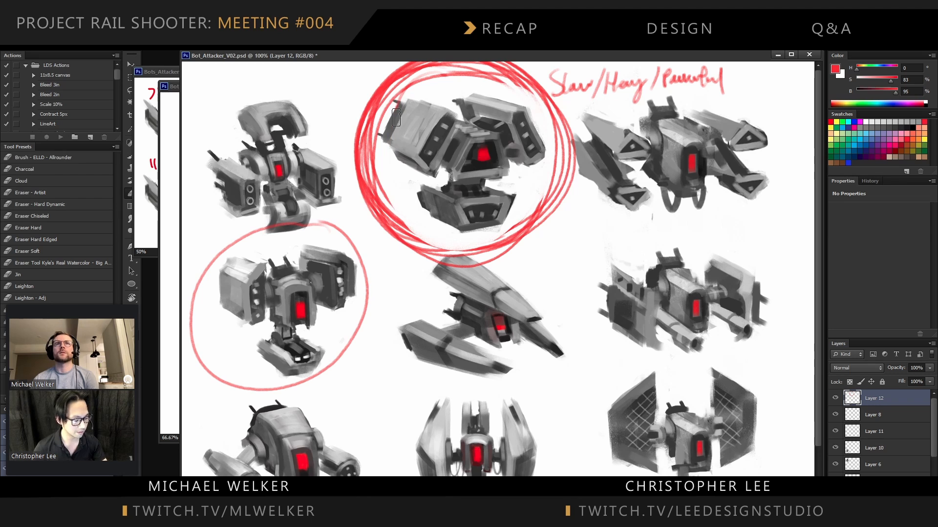
{"action": "key", "text": "b"}
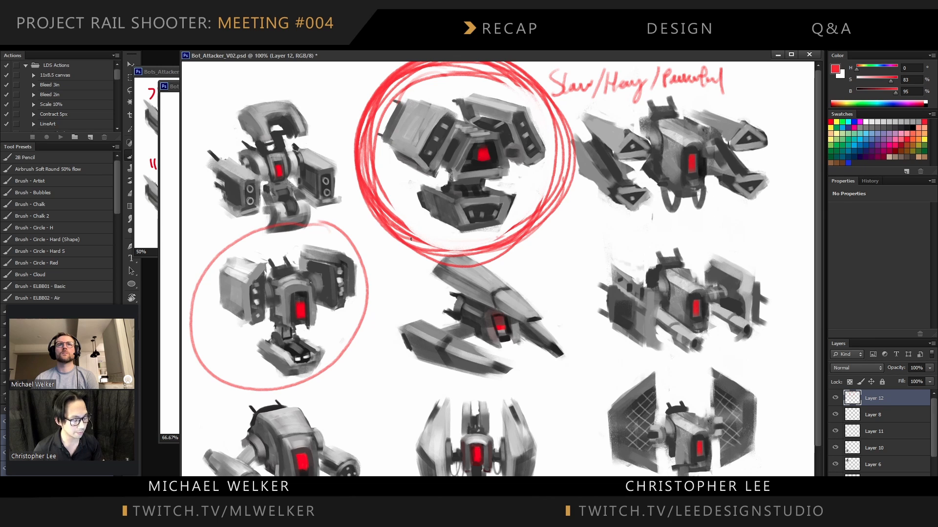
{"action": "left_click_drag", "start_coordinate": [468, 256], "coordinate": [505, 252]}
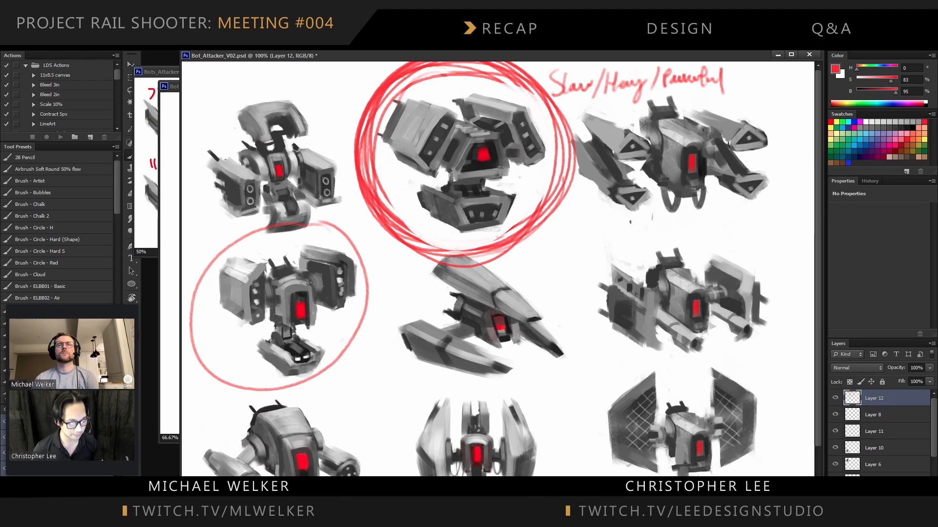
Reduce Bot_Attacker_V02.psd to 66.7%, save its annotations, and close both the Bot_Attacker_V01.psd and Bot_Attacker_V02.psd sheets
{"action": "left_click_drag", "start_coordinate": [599, 55], "coordinate": [664, 97]}
{"action": "key", "text": "ctrl+minus"}
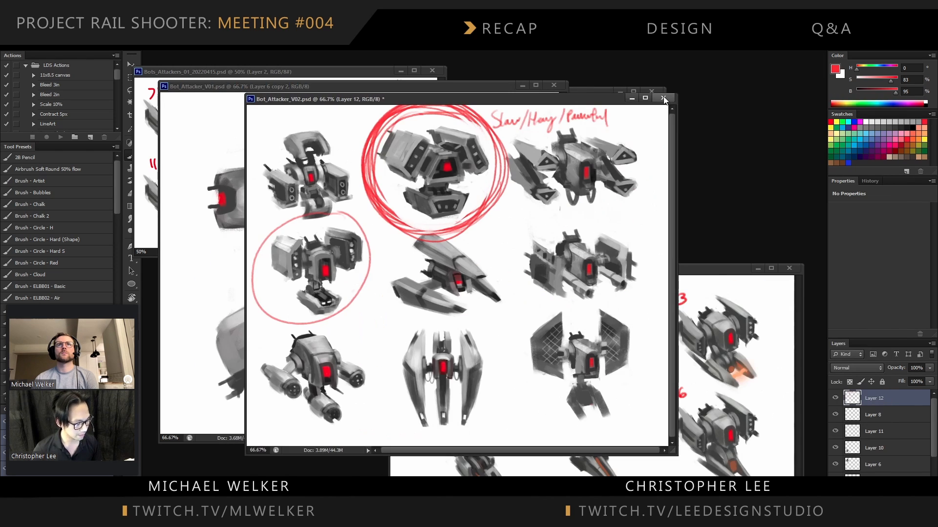
{"action": "left_click_drag", "start_coordinate": [529, 99], "coordinate": [550, 141]}
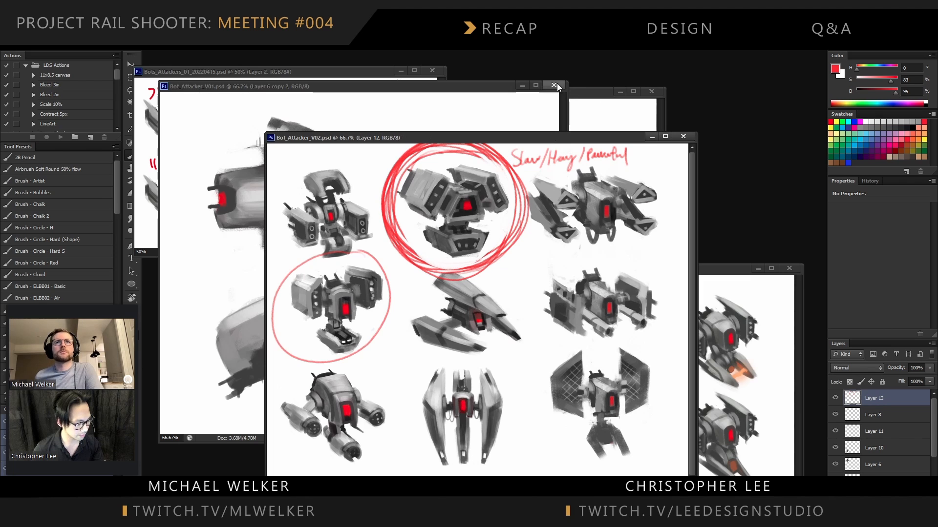
{"action": "left_click", "coordinate": [481, 88]}
{"action": "left_click_drag", "start_coordinate": [492, 87], "coordinate": [490, 96]}
{"action": "left_click_drag", "start_coordinate": [592, 135], "coordinate": [592, 147]}
{"action": "key", "text": "ctrl+w"}
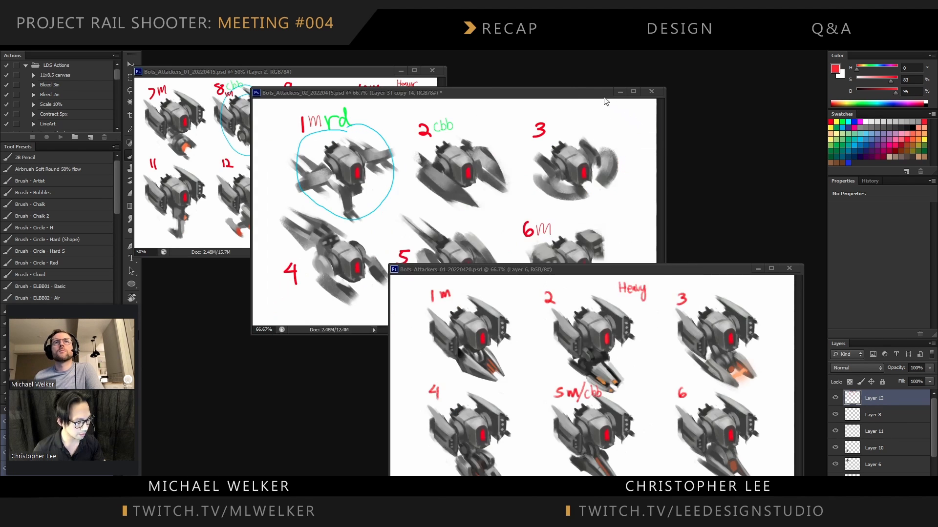
Close the Bots_Attackers_01_20220415.psd and Bots_Attackers_01_20220420.psd sheets, keeping Bots_Attackers_02_20220415.psd open
{"action": "left_click_drag", "start_coordinate": [583, 92], "coordinate": [566, 109]}
{"action": "left_click", "coordinate": [366, 75]}
{"action": "key", "text": "ctrl+w"}
{"action": "left_click", "coordinate": [713, 266]}
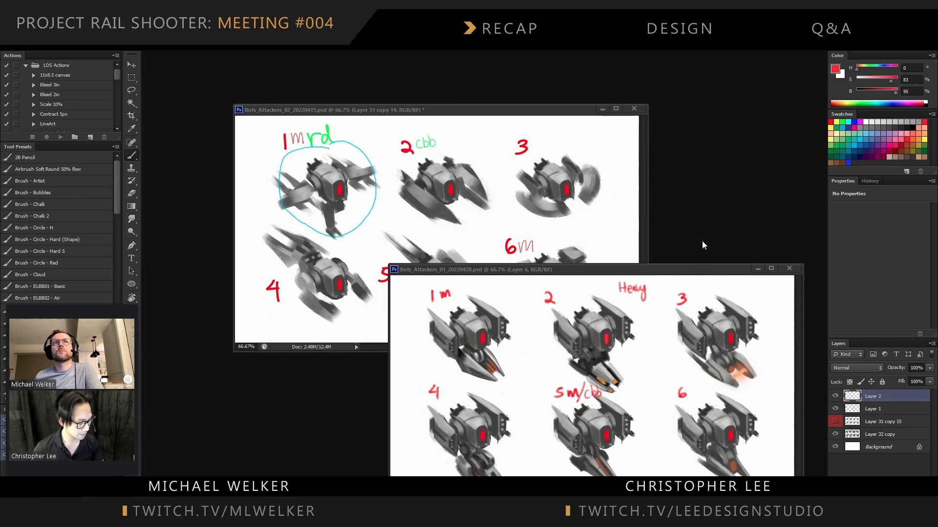
{"action": "left_click_drag", "start_coordinate": [702, 242], "coordinate": [677, 184]}
{"action": "key", "text": "ctrl+w"}
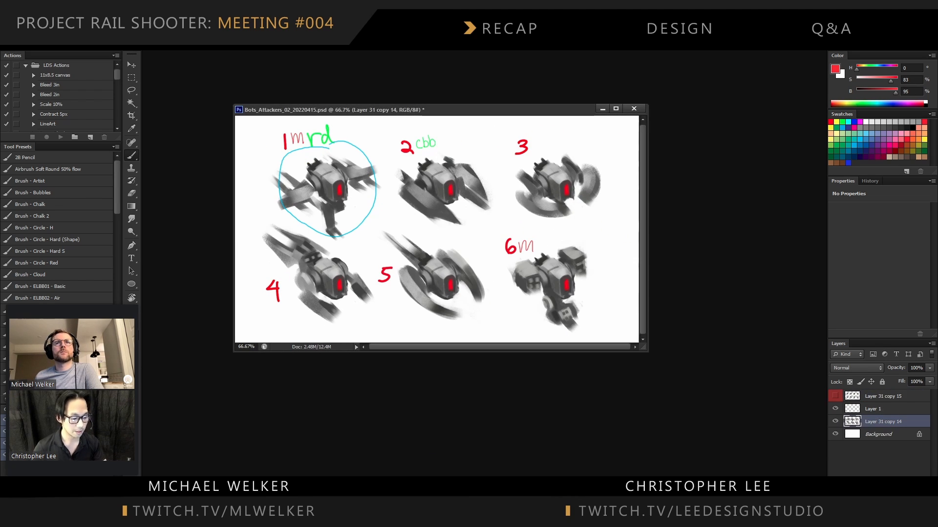
Move Bots_Attackers_02_20220415.psd aside and open Bot_Attacker_01_20220420.psd, enlarged to 66.7%
{"action": "left_click_drag", "start_coordinate": [432, 115], "coordinate": [360, 77]}
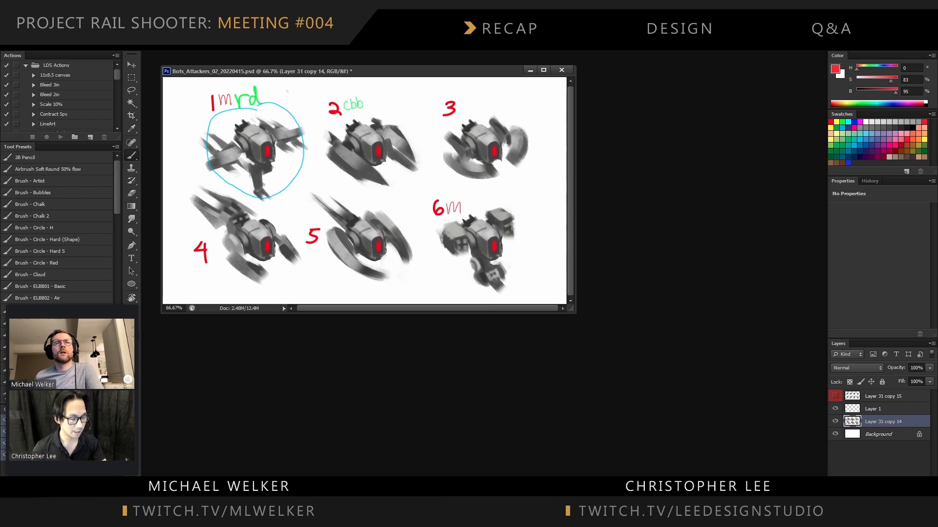
{"action": "left_click_drag", "start_coordinate": [342, 488], "coordinate": [383, 160]}
{"action": "key", "text": "ctrl+plus"}
{"action": "key", "text": "ctrl+plus"}
{"action": "key", "text": "ctrl+plus"}
{"action": "key", "text": "ctrl+plus"}
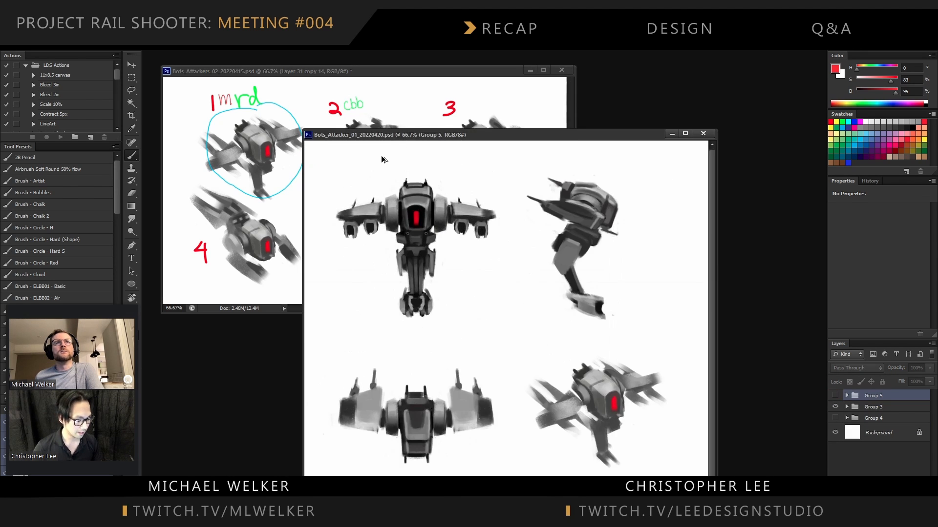
Compare the four orthographic views in Group 3 with the alternate pose in Group 5 by switching which group is shown
{"action": "key", "text": "ctrl+minus"}
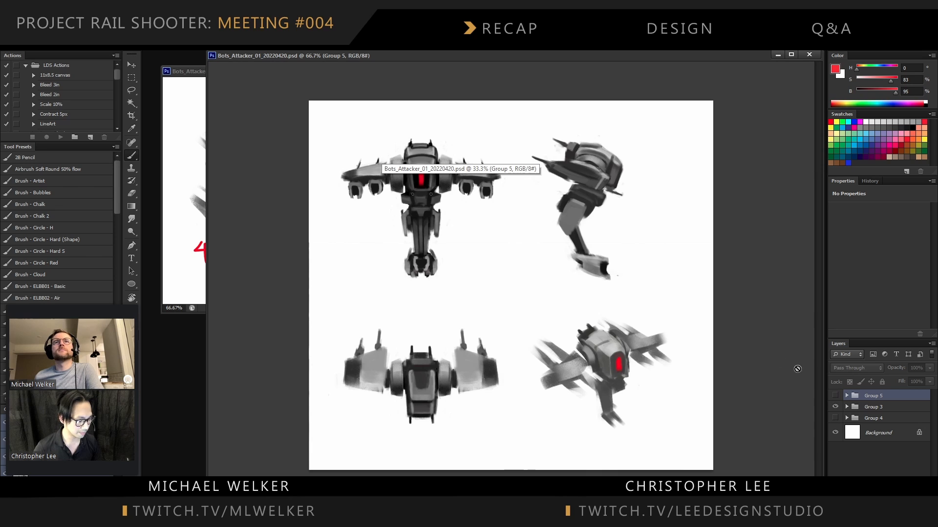
{"action": "left_click", "coordinate": [898, 445]}
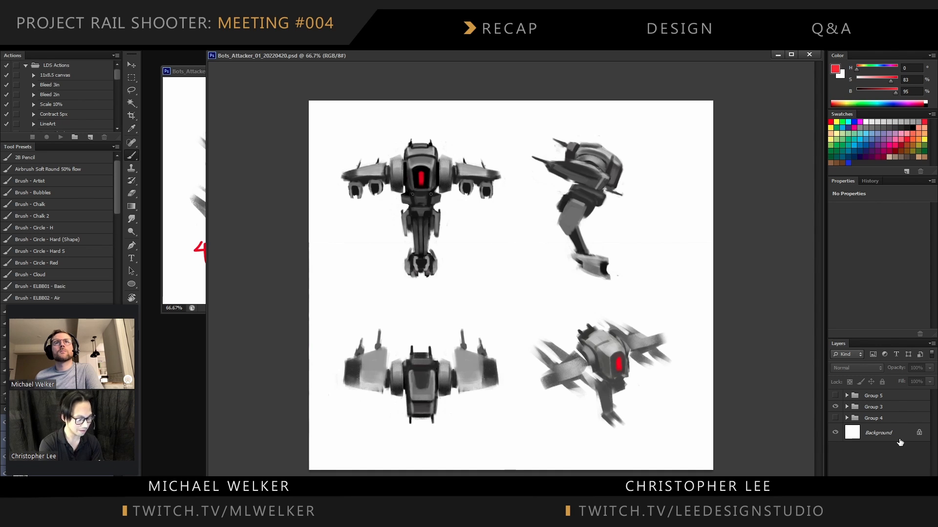
{"action": "left_click", "coordinate": [835, 408]}
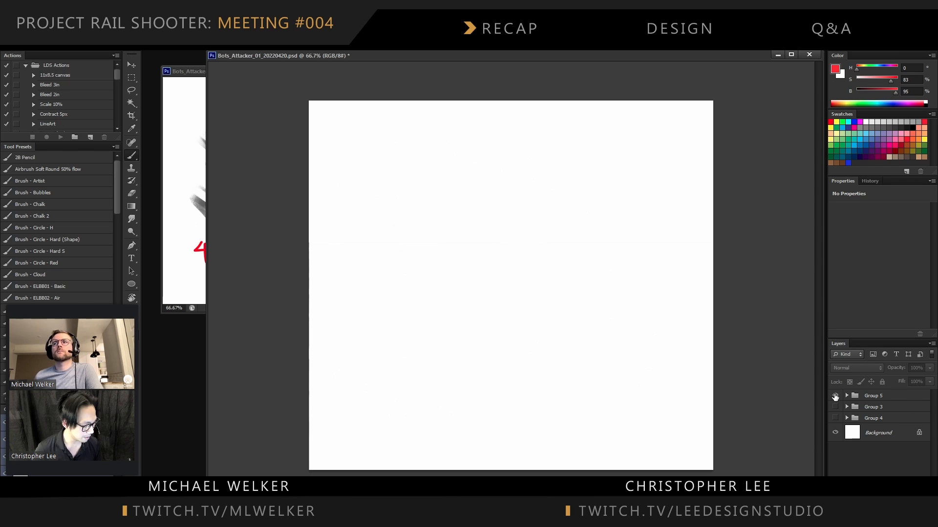
{"action": "left_click", "coordinate": [835, 396]}
{"action": "left_click", "coordinate": [835, 407]}
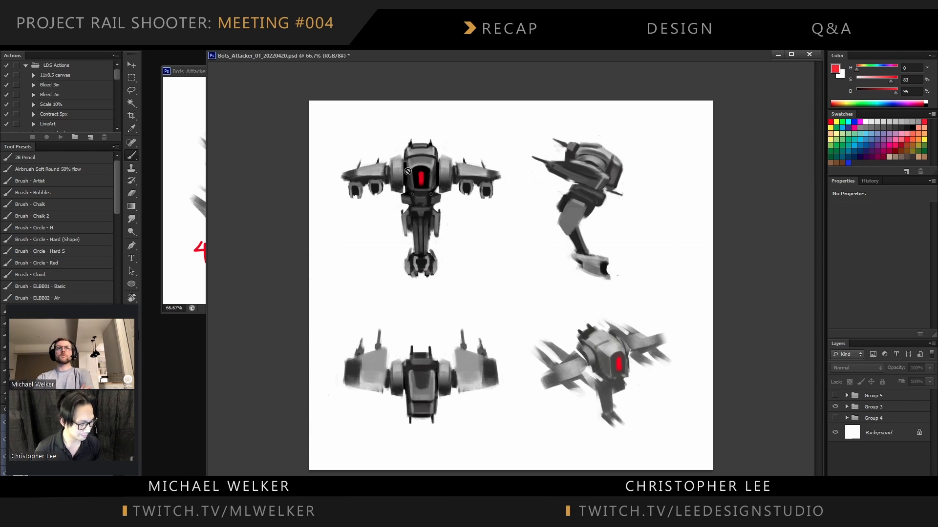
Show Group 5 alone and reposition its leg and winged torso layers, then hide it and bring Group 3 back
{"action": "left_click", "coordinate": [835, 407]}
{"action": "left_click", "coordinate": [835, 395]}
{"action": "key", "text": "v"}
{"action": "mouse_move", "coordinate": [556, 221]}
{"action": "left_mouse_down"}
{"action": "mouse_move", "coordinate": [555, 306]}
{"action": "mouse_move", "coordinate": [562, 182]}
{"action": "mouse_move", "coordinate": [471, 253]}
{"action": "mouse_move", "coordinate": [552, 207]}
{"action": "mouse_move", "coordinate": [566, 183]}
{"action": "mouse_move", "coordinate": [552, 210]}
{"action": "mouse_move", "coordinate": [590, 368]}
{"action": "mouse_move", "coordinate": [543, 197]}
{"action": "mouse_move", "coordinate": [543, 217]}
{"action": "left_mouse_up"}
{"action": "left_click", "coordinate": [521, 339]}
{"action": "left_click_drag", "start_coordinate": [521, 338], "coordinate": [547, 321]}
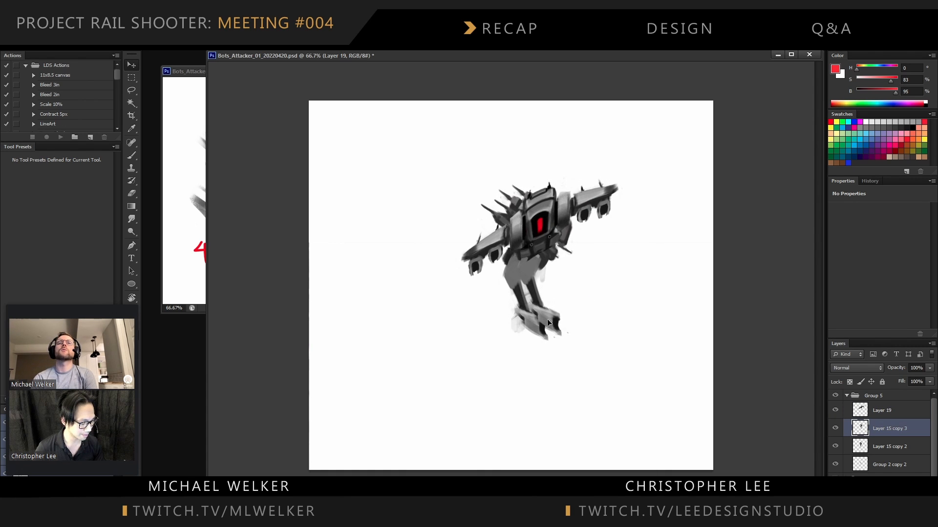
{"action": "left_click_drag", "start_coordinate": [587, 200], "coordinate": [586, 207]}
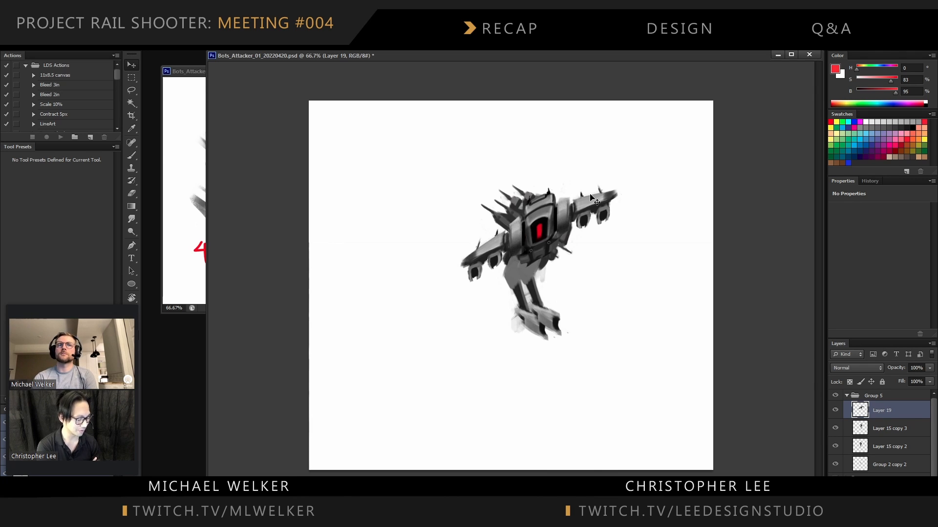
{"action": "left_click", "coordinate": [836, 480]}
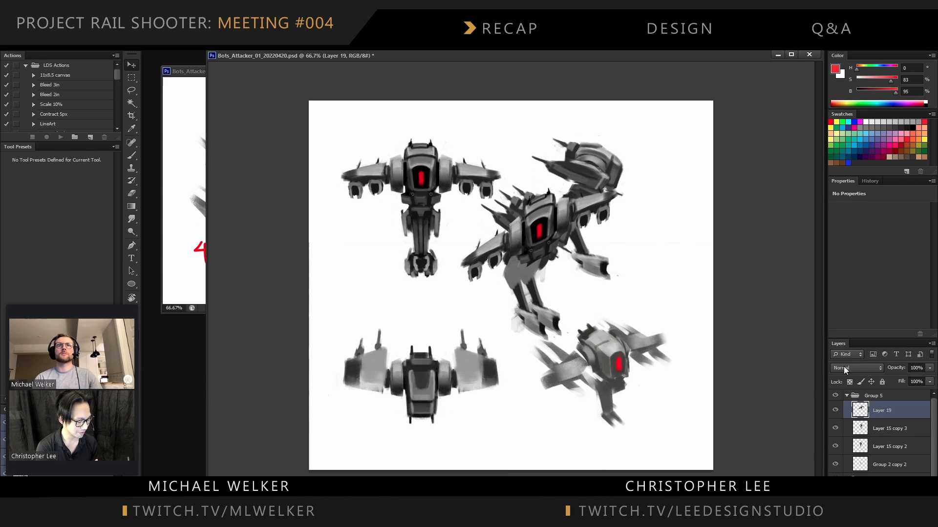
{"action": "left_click", "coordinate": [835, 395]}
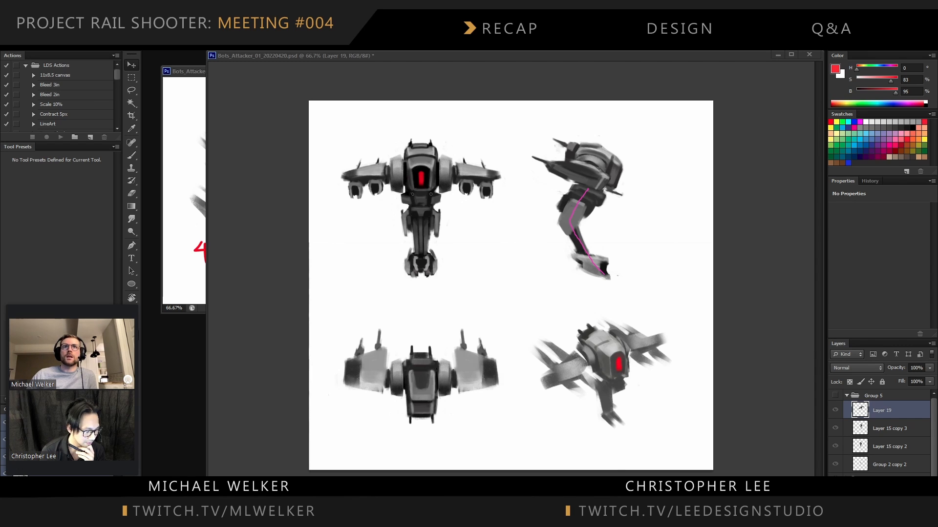
Mark the side view's bent leg and the three-quarter view's wing and leg with temporary annotation strokes
{"action": "left_click_drag", "start_coordinate": [572, 219], "coordinate": [597, 266]}
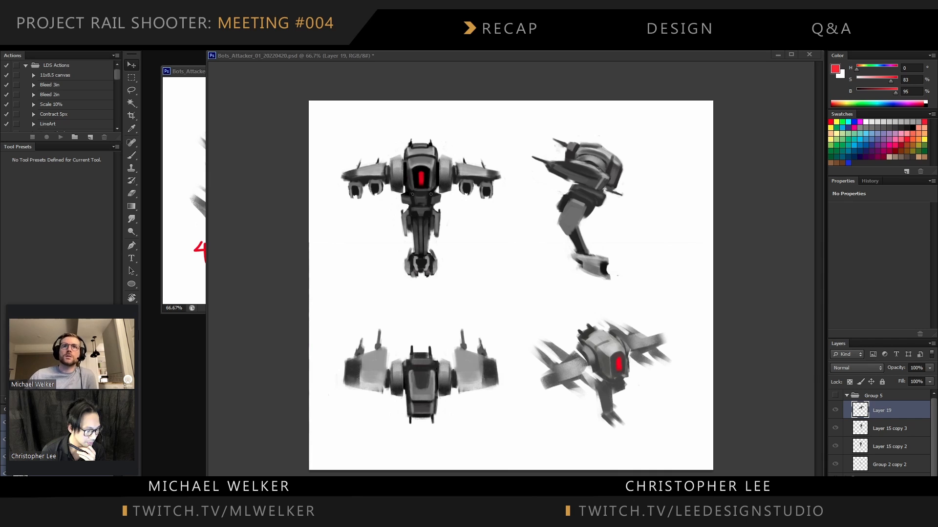
{"action": "left_click_drag", "start_coordinate": [656, 296], "coordinate": [648, 324]}
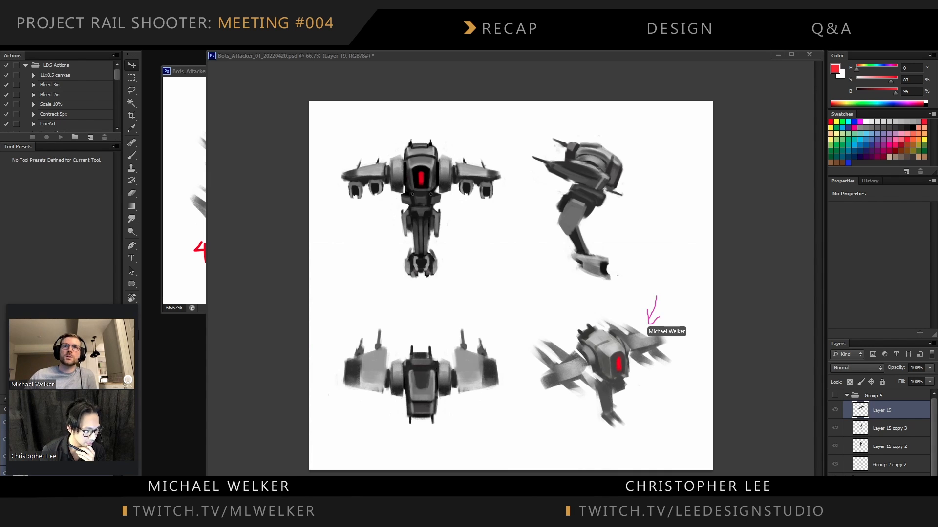
{"action": "left_click_drag", "start_coordinate": [602, 380], "coordinate": [624, 432]}
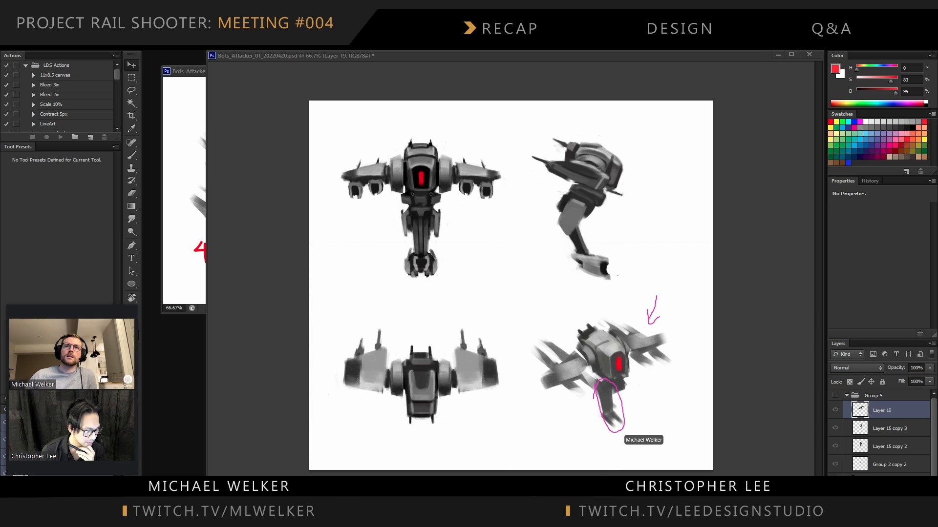
{"action": "left_click_drag", "start_coordinate": [615, 412], "coordinate": [602, 418]}
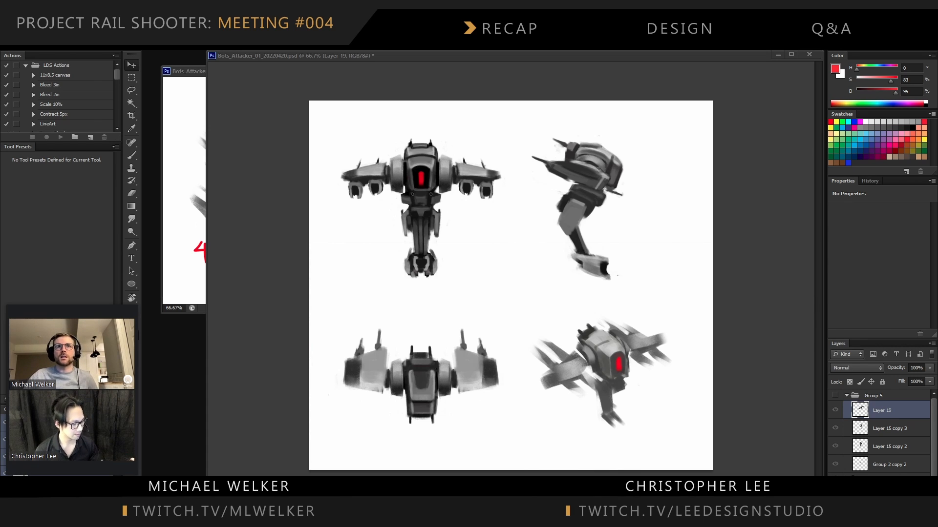
Duplicate the side-view layer and the front-view Group 2 layer, hiding the Group 2 copy as a backup
{"action": "left_click", "coordinate": [618, 170], "text": "ctrl"}
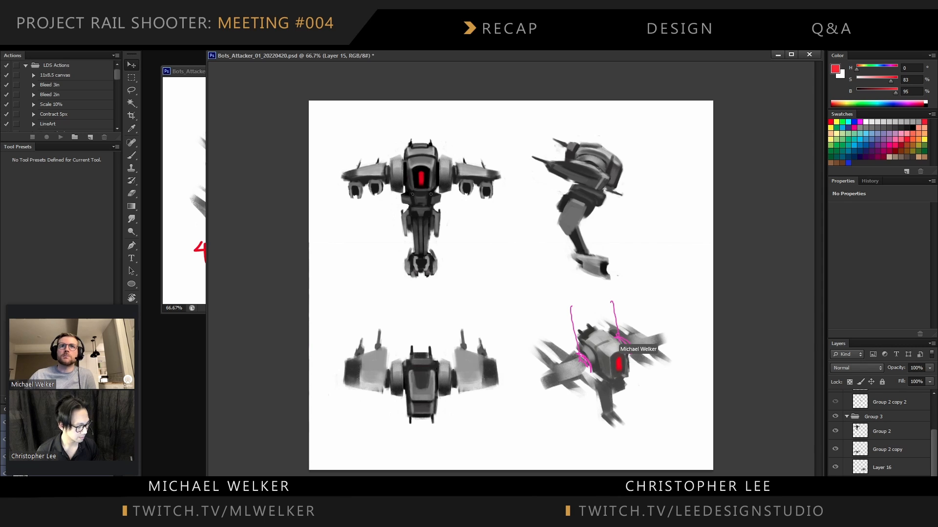
{"action": "key", "text": "ctrl+j"}
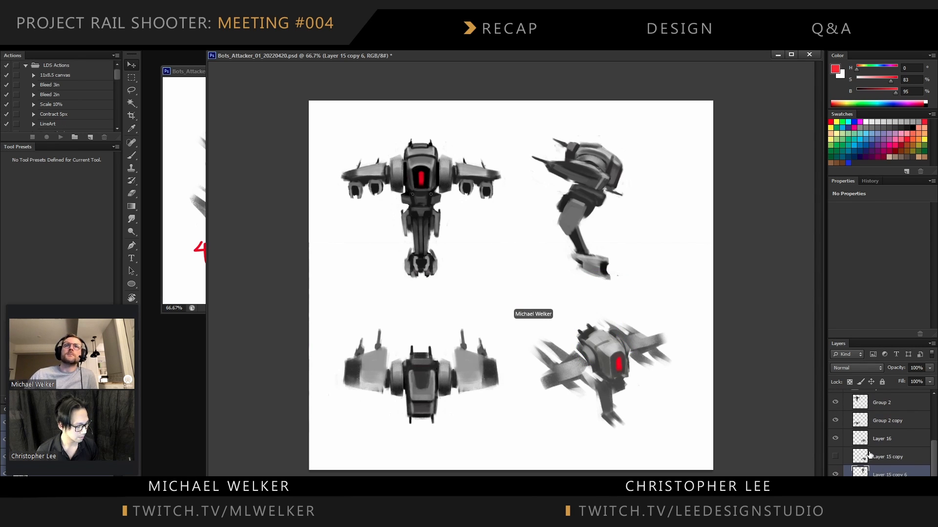
{"action": "left_click", "coordinate": [424, 226], "text": "ctrl"}
{"action": "left_click_drag", "start_coordinate": [882, 407], "coordinate": [889, 418]}
{"action": "left_click", "coordinate": [835, 420]}
{"action": "left_click", "coordinate": [896, 403]}
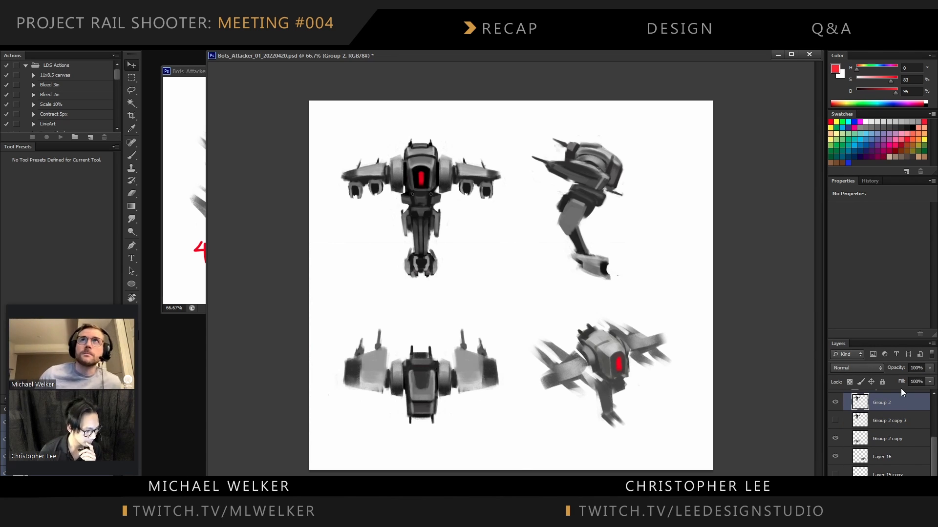
Erase the upper part of the foot on the duplicated side-view layer, undoing the unwanted strokes
{"action": "left_click", "coordinate": [600, 266], "text": "ctrl"}
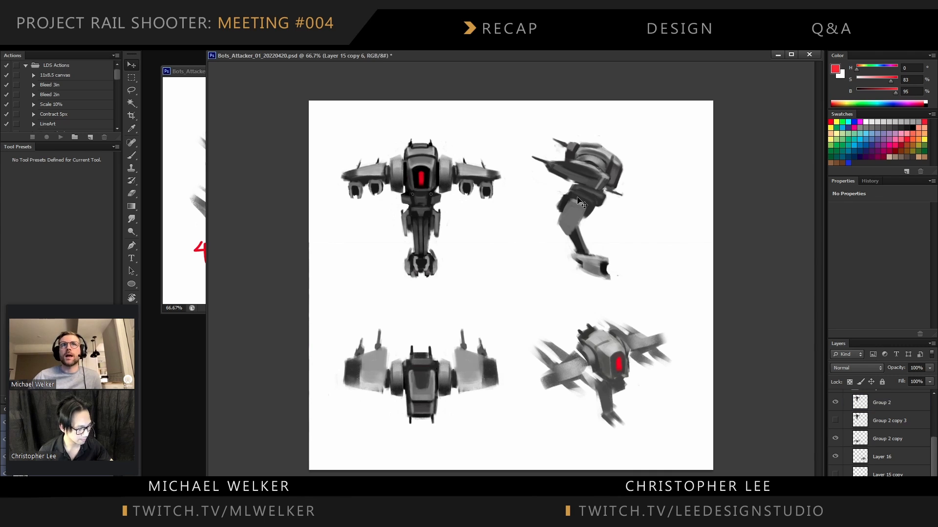
{"action": "key", "text": "e"}
{"action": "left_click_drag", "start_coordinate": [603, 257], "coordinate": [586, 263]}
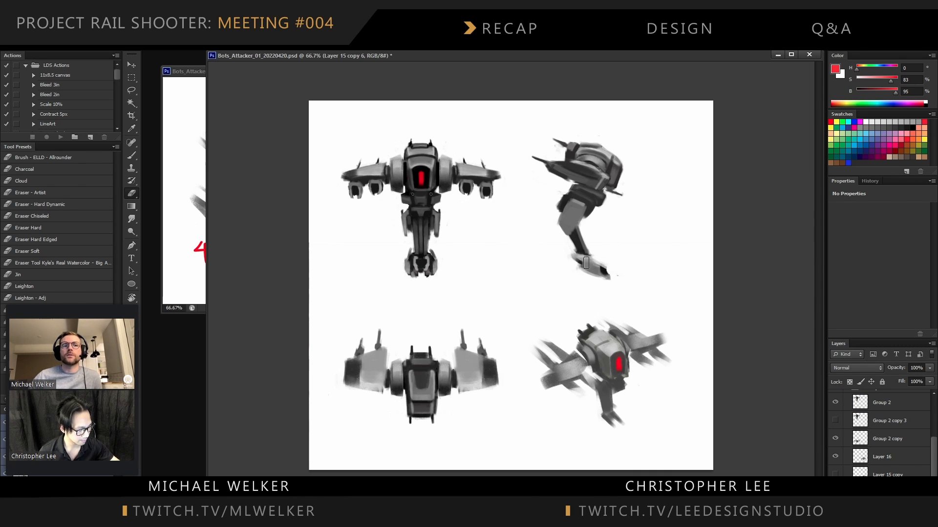
{"action": "key", "text": "b"}
{"action": "left_click", "coordinate": [582, 264], "text": "alt"}
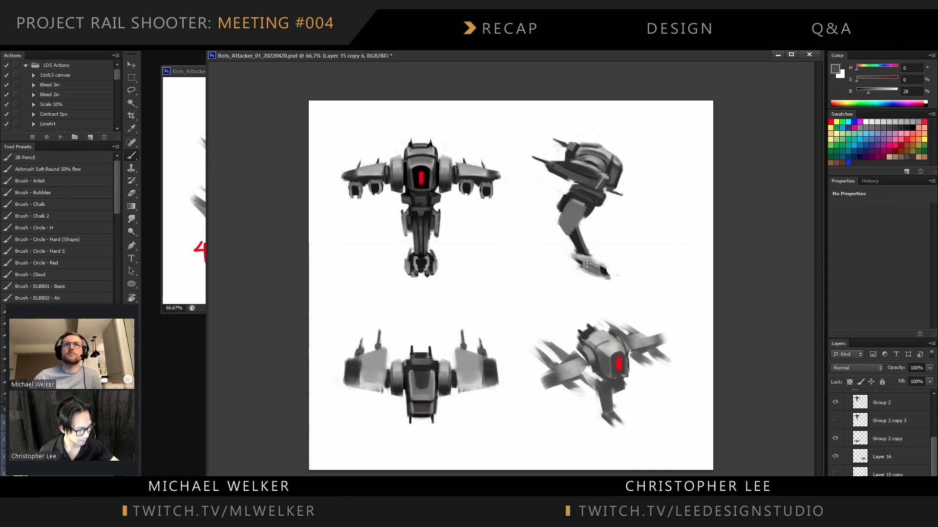
{"action": "mouse_move", "coordinate": [587, 264]}
{"action": "left_mouse_down"}
{"action": "mouse_move", "coordinate": [567, 252]}
{"action": "mouse_move", "coordinate": [599, 253]}
{"action": "mouse_move", "coordinate": [602, 261]}
{"action": "mouse_move", "coordinate": [578, 255]}
{"action": "mouse_move", "coordinate": [612, 267]}
{"action": "mouse_move", "coordinate": [586, 251]}
{"action": "left_mouse_up"}
{"action": "key", "text": "e"}
{"action": "key", "text": "g"}
{"action": "left_click", "coordinate": [580, 244], "text": "alt"}
{"action": "key", "text": "ctrl+z"}
{"action": "key", "text": "ctrl+z"}
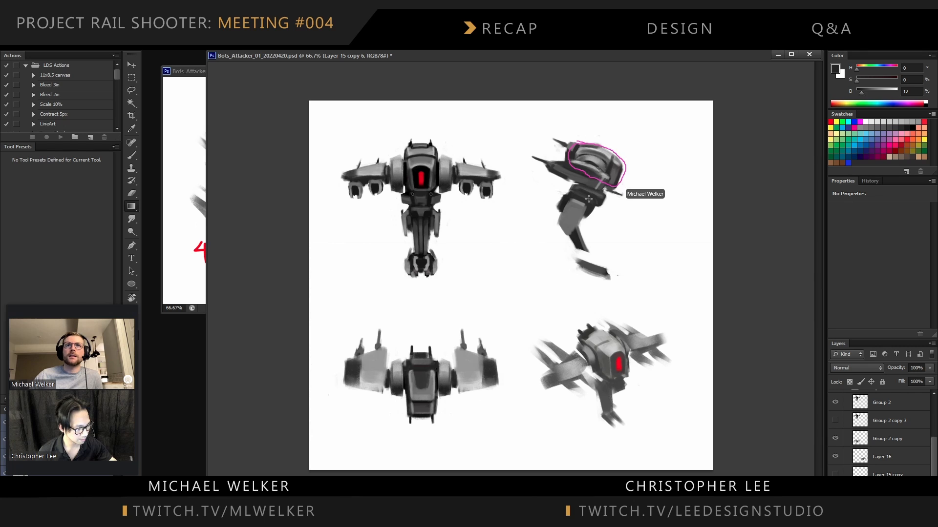
Paint a dark ankle joining the side view's shin to the foot and erase the foot's underside into a thin wedge
{"action": "key", "text": "b"}
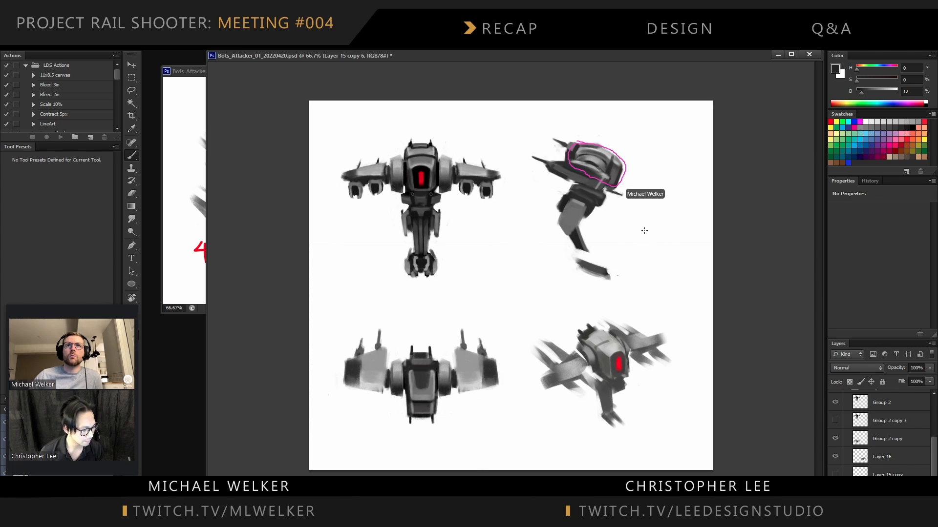
{"action": "left_click", "coordinate": [579, 244], "text": "alt"}
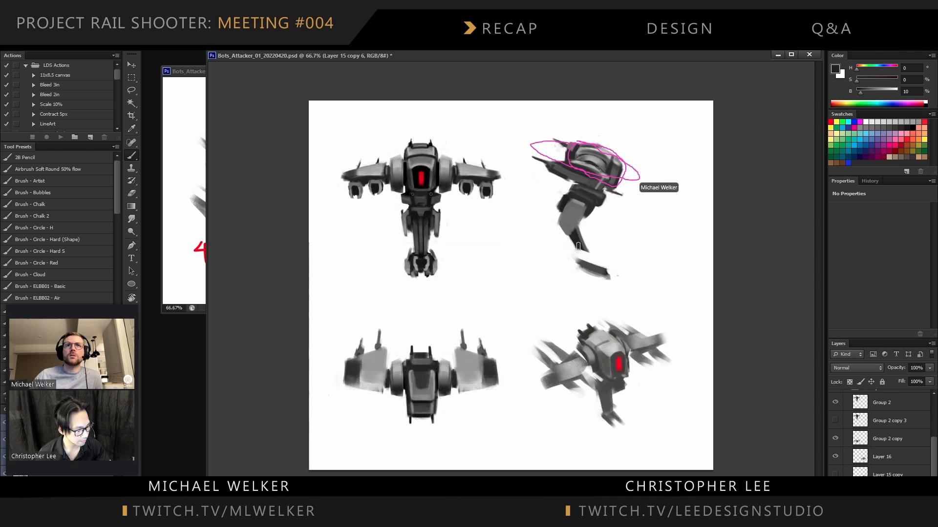
{"action": "left_click", "coordinate": [581, 246], "text": "alt"}
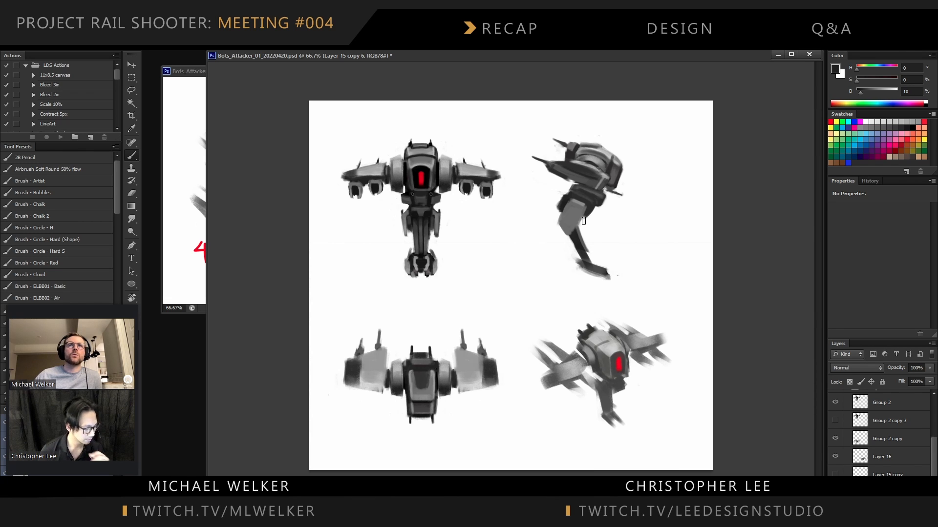
{"action": "key", "text": "e"}
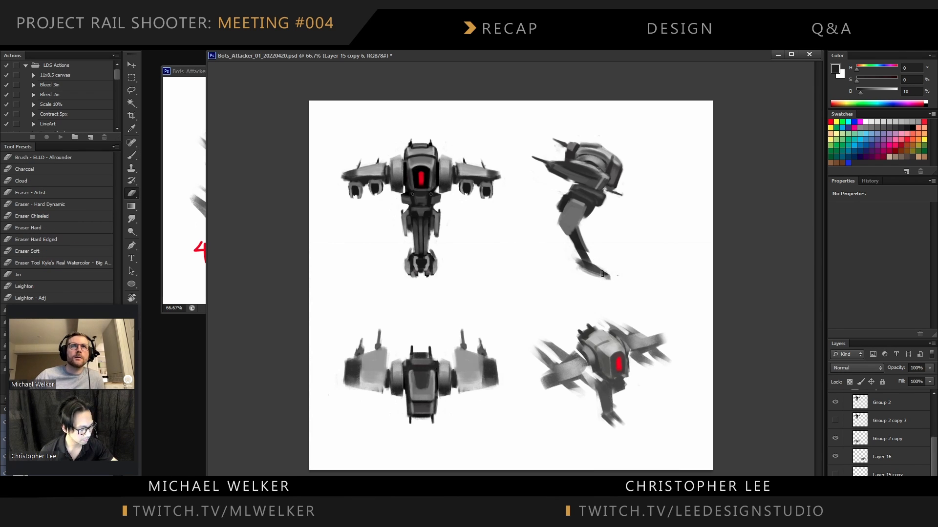
{"action": "mouse_move", "coordinate": [603, 273]}
{"action": "left_mouse_down"}
{"action": "mouse_move", "coordinate": [579, 269]}
{"action": "mouse_move", "coordinate": [613, 267]}
{"action": "left_mouse_up"}
Rework the side view's foot in a sampled lighter grey, then switch layer visibility to show the original foot
{"action": "key", "text": "b"}
{"action": "left_click", "coordinate": [589, 256], "text": "alt"}
{"action": "key", "text": "ctrl+z"}
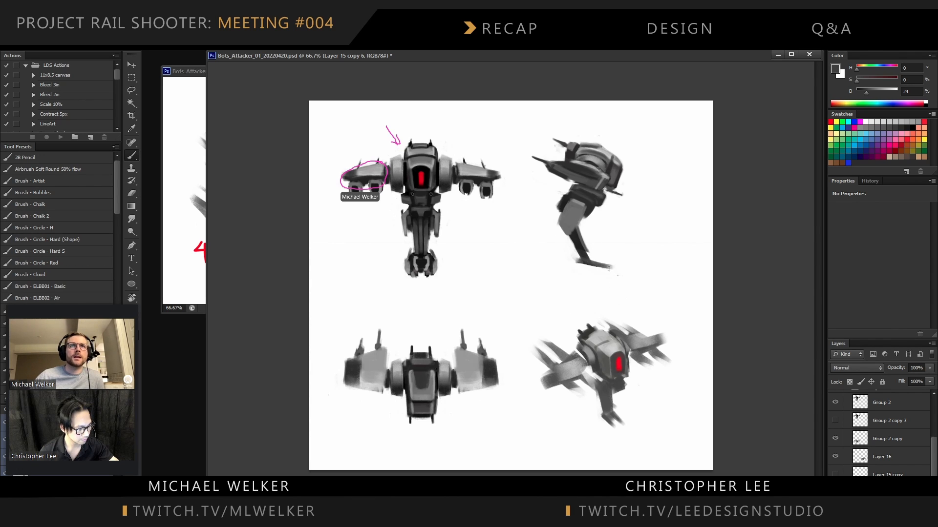
{"action": "key", "text": "e"}
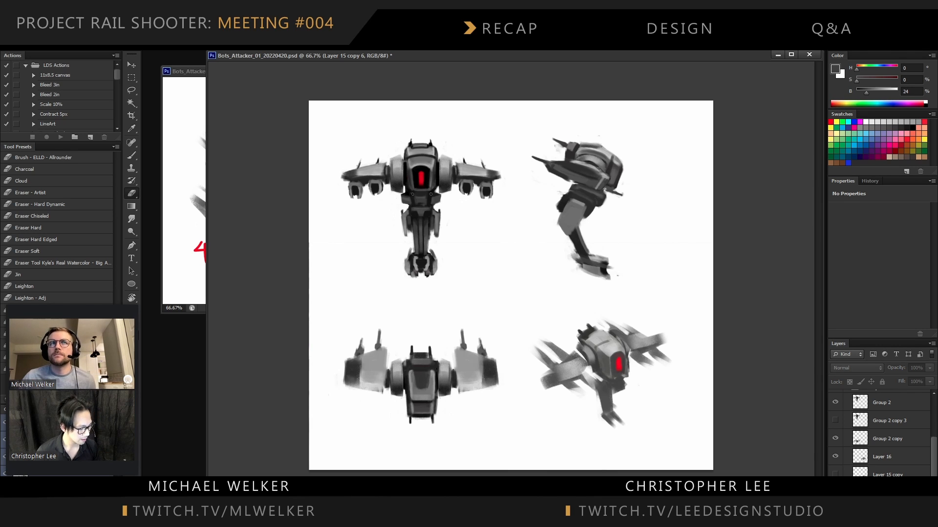
{"action": "left_click", "coordinate": [837, 474]}
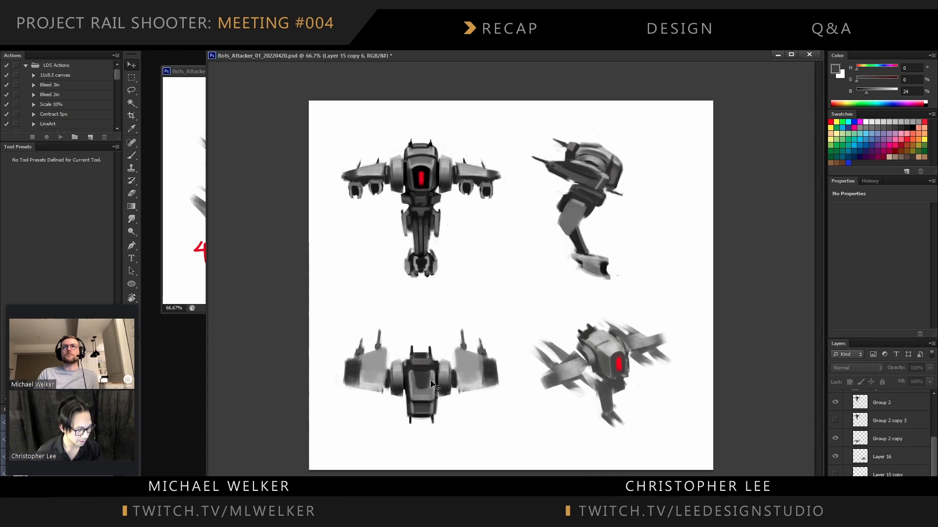
Move the top view up closer to the front view and lasso its left wing
{"action": "left_click_drag", "start_coordinate": [437, 379], "coordinate": [435, 346]}
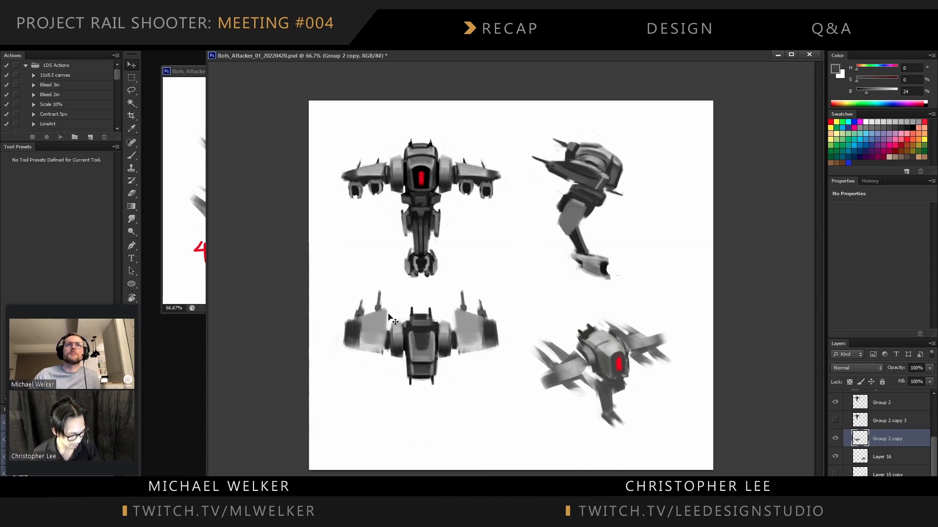
{"action": "key", "text": "l"}
{"action": "left_click_drag", "start_coordinate": [351, 374], "coordinate": [396, 267]}
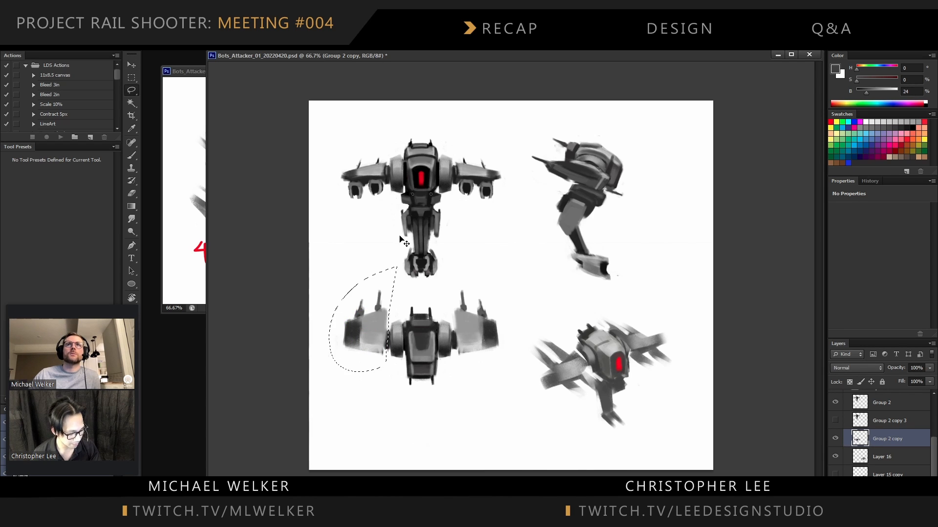
Try scaling down the top view's left wing, then undo back to the lasso selection
{"action": "key", "text": "ctrl+t"}
{"action": "left_click_drag", "start_coordinate": [329, 267], "coordinate": [370, 310]}
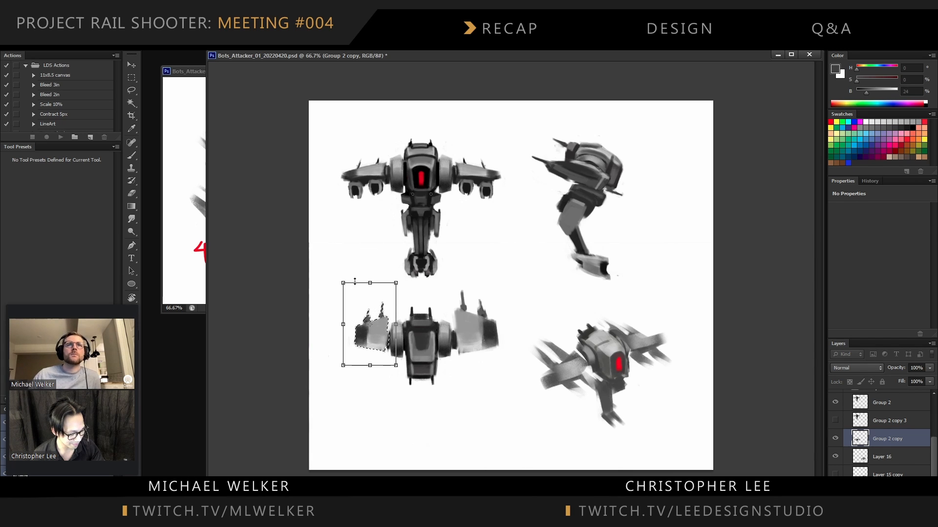
{"action": "key", "text": "Return"}
{"action": "key", "text": "ctrl+d"}
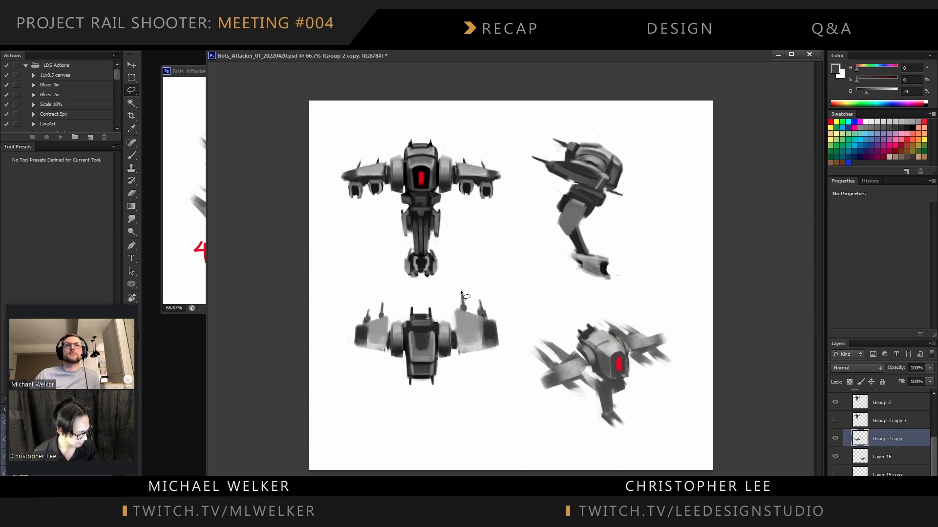
{"action": "left_click", "coordinate": [849, 441], "text": "ctrl"}
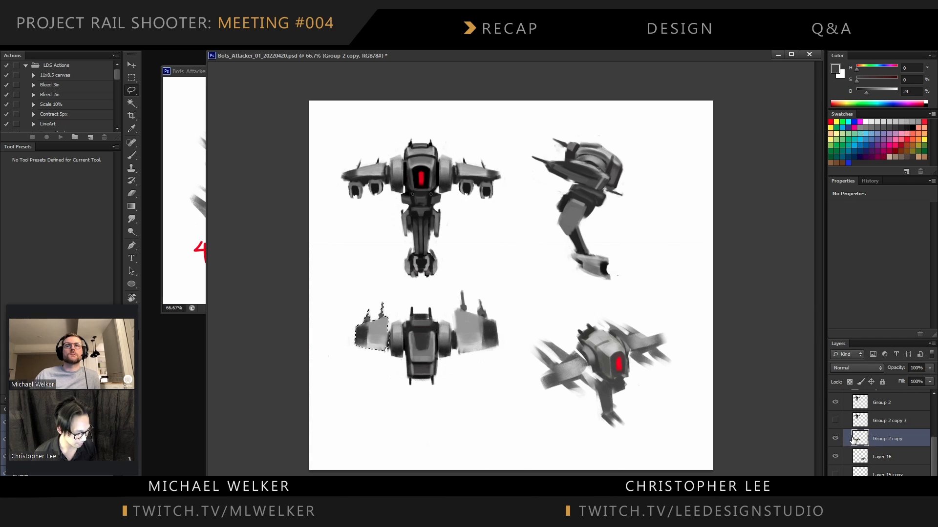
{"action": "key", "text": "ctrl+alt+z"}
Duplicate the top-view Group 2 copy layer, hide the duplicate as a backup, and reselect the original layer
{"action": "left_click_drag", "start_coordinate": [877, 441], "coordinate": [882, 451]}
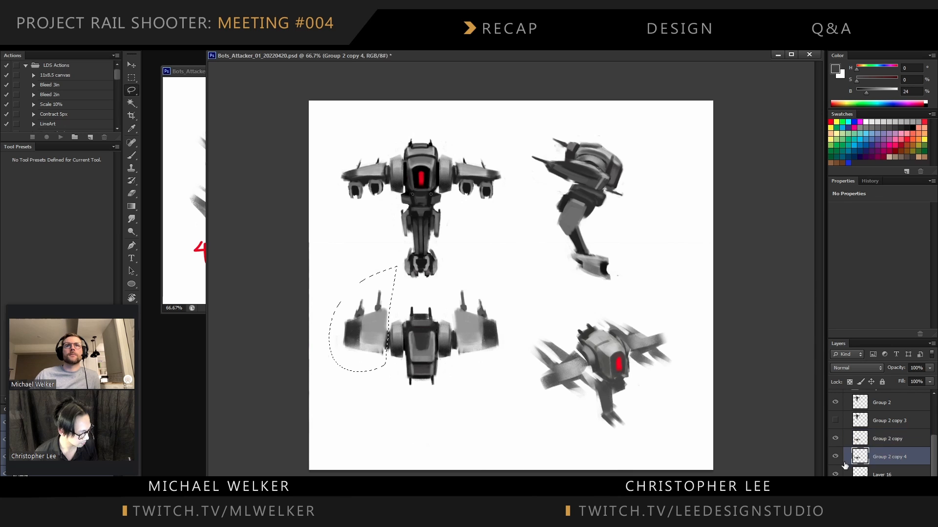
{"action": "left_click", "coordinate": [835, 456]}
{"action": "left_click", "coordinate": [886, 438]}
Scale down the top view's selected left wing and place it against the shoulder joint
{"action": "key", "text": "ctrl+t"}
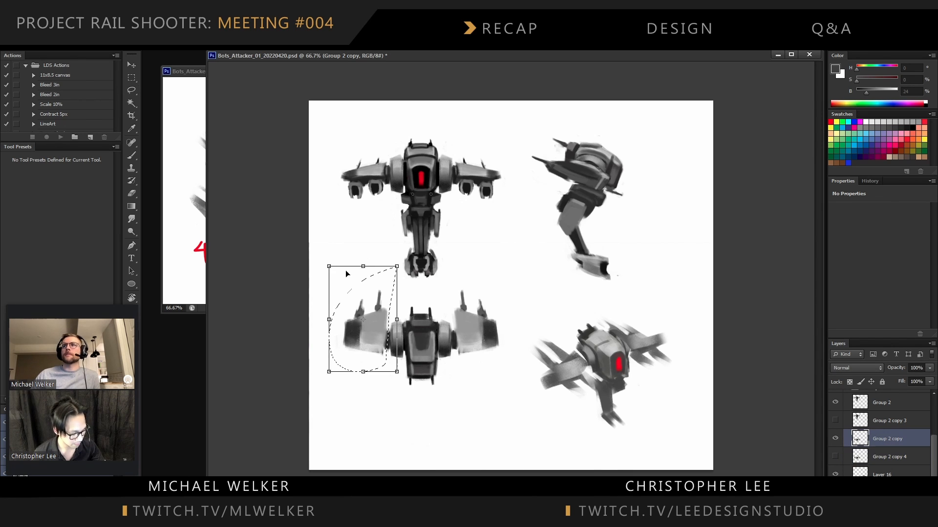
{"action": "left_click_drag", "start_coordinate": [329, 266], "coordinate": [341, 280]}
{"action": "left_click_drag", "start_coordinate": [373, 299], "coordinate": [379, 308]}
{"action": "key", "text": "Return"}
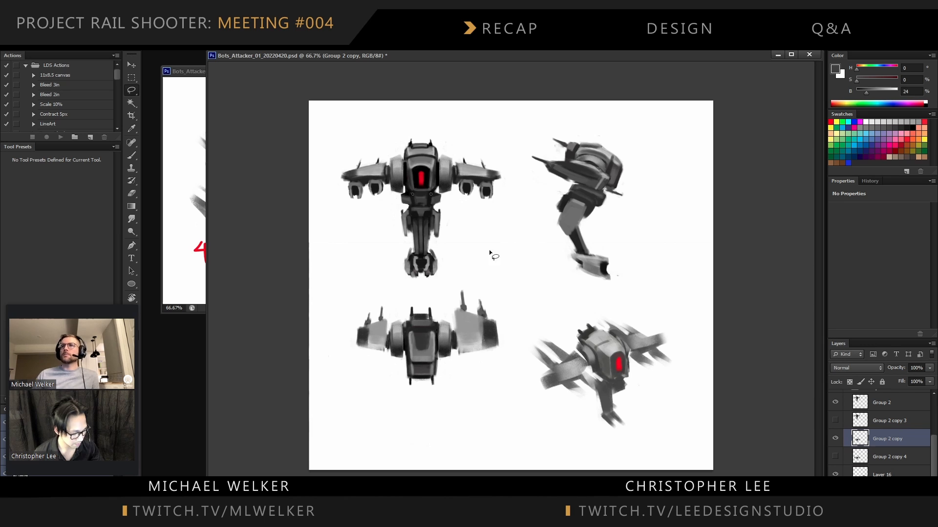
Replace the top view's oversized wing with a mirrored copy of the scaled-down wing, placed against the opposite shoulder joint
{"action": "mouse_move", "coordinate": [454, 295]}
{"action": "left_mouse_down"}
{"action": "mouse_move", "coordinate": [466, 377]}
{"action": "mouse_move", "coordinate": [502, 261]}
{"action": "left_mouse_up"}
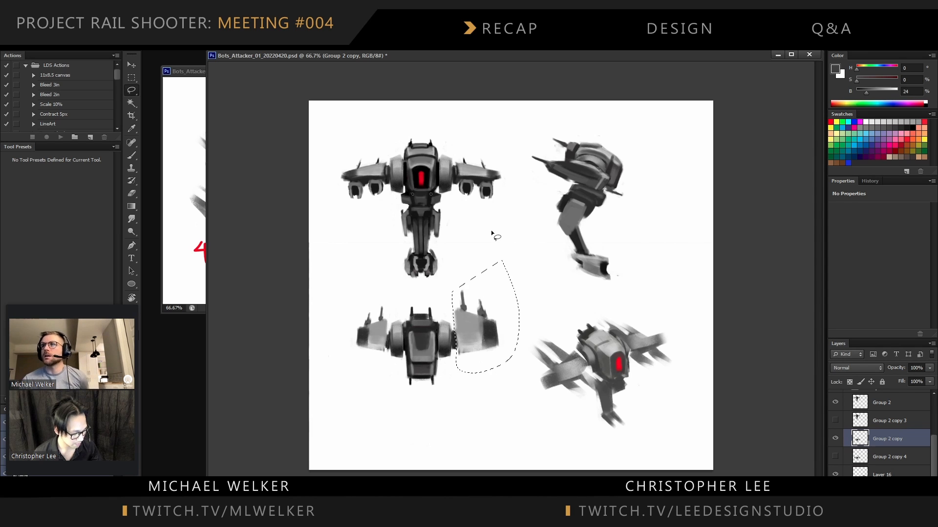
{"action": "key", "text": "Delete"}
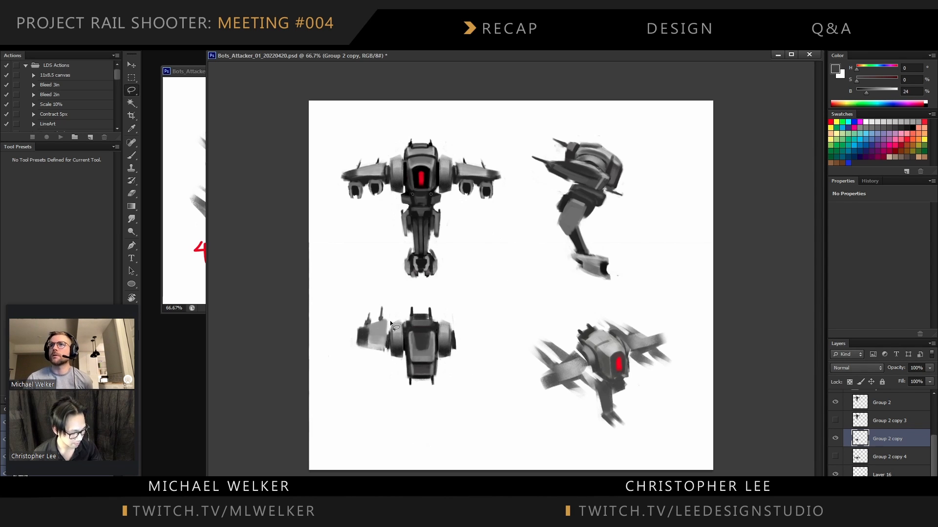
{"action": "mouse_move", "coordinate": [389, 315]}
{"action": "left_mouse_down"}
{"action": "mouse_move", "coordinate": [386, 365]}
{"action": "mouse_move", "coordinate": [341, 368]}
{"action": "mouse_move", "coordinate": [379, 270]}
{"action": "mouse_move", "coordinate": [375, 341]}
{"action": "mouse_move", "coordinate": [489, 327]}
{"action": "left_mouse_up"}
{"action": "key", "text": "v"}
{"action": "key", "text": "ctrl+d"}
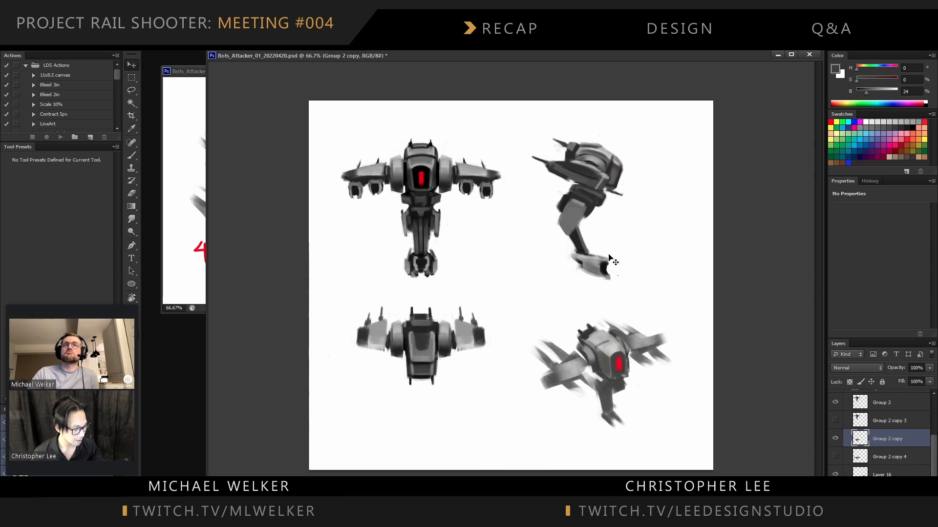
Compare the side view's leg with its foot armour layer hidden and shown
{"action": "left_click", "coordinate": [602, 264], "text": "ctrl"}
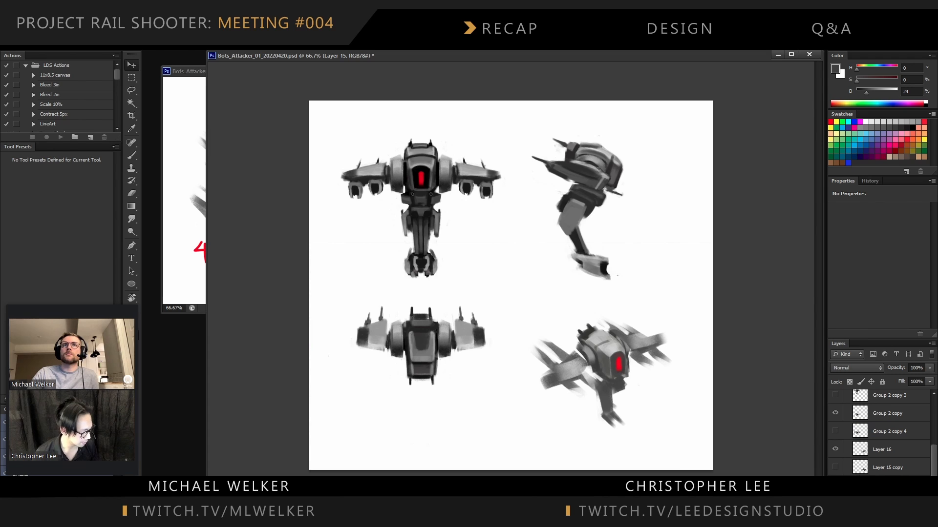
{"action": "left_click_drag", "start_coordinate": [602, 263], "coordinate": [606, 293]}
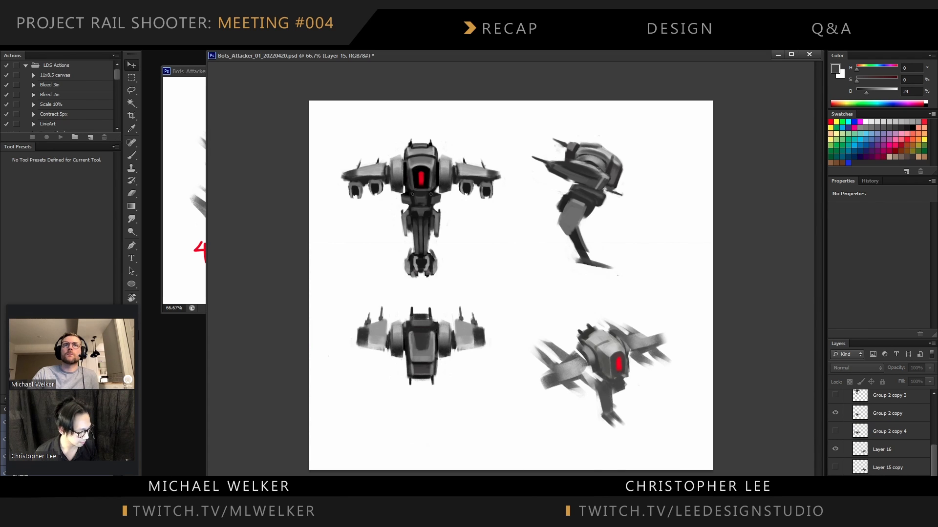
{"action": "left_click_drag", "start_coordinate": [605, 293], "coordinate": [604, 268]}
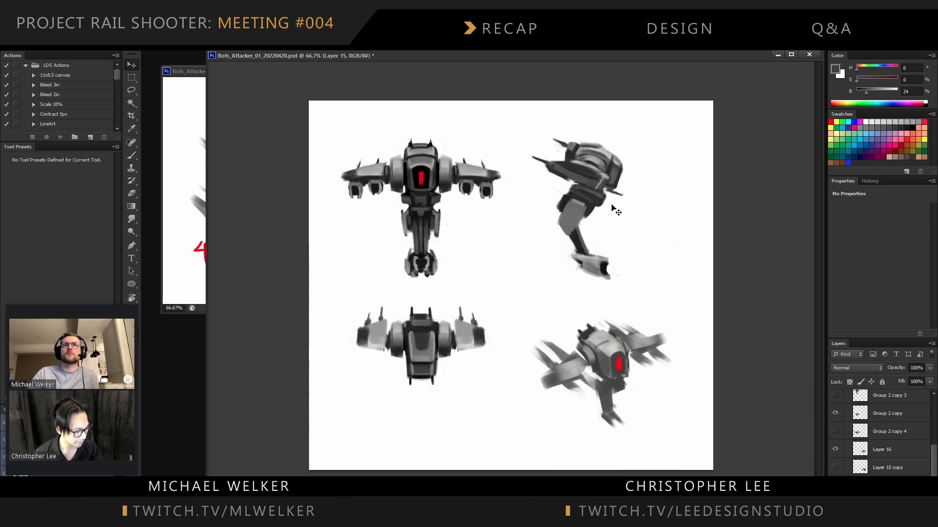
Try painting a red glow on the front view's foot and a red beam from the side view's foot, then undo both
{"action": "left_click", "coordinate": [429, 270], "text": "ctrl"}
{"action": "key", "text": "b"}
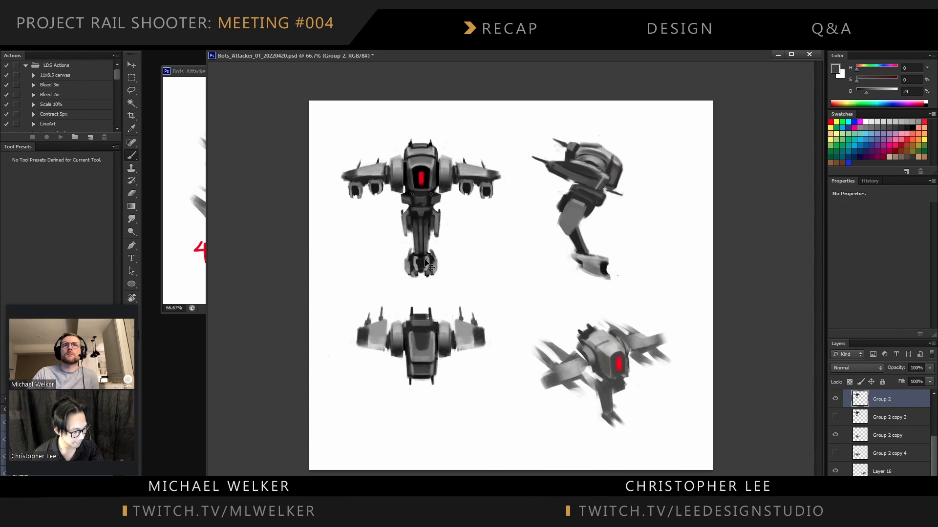
{"action": "left_click", "coordinate": [424, 180], "text": "alt"}
{"action": "left_click_drag", "start_coordinate": [421, 260], "coordinate": [421, 267]}
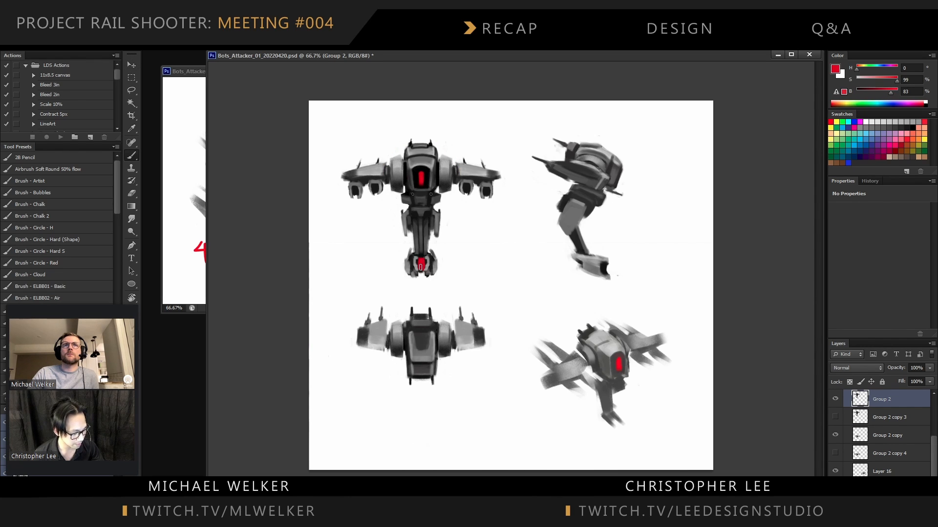
{"action": "left_click_drag", "start_coordinate": [604, 268], "coordinate": [715, 280]}
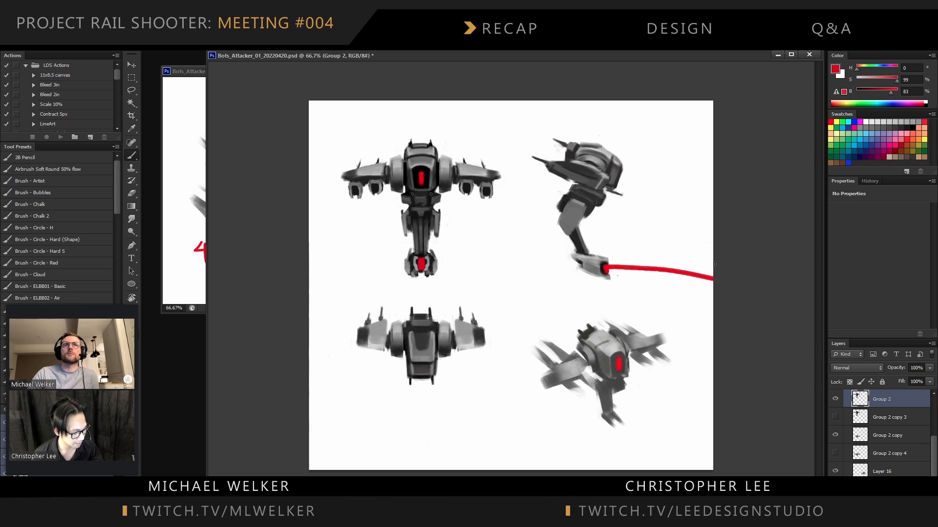
{"action": "key", "text": "ctrl+alt+z"}
{"action": "left_click", "coordinate": [517, 225], "text": "ctrl"}
{"action": "key", "text": "ctrl+alt+z"}
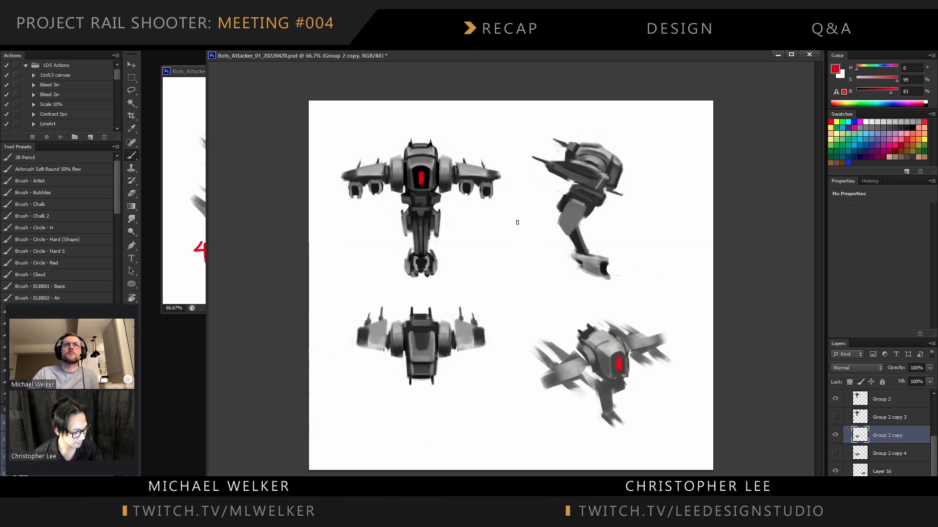
Paint over most of the dark opening in the side view's foot with its sampled grey and near-black tones
{"action": "left_click", "coordinate": [591, 262], "text": "ctrl"}
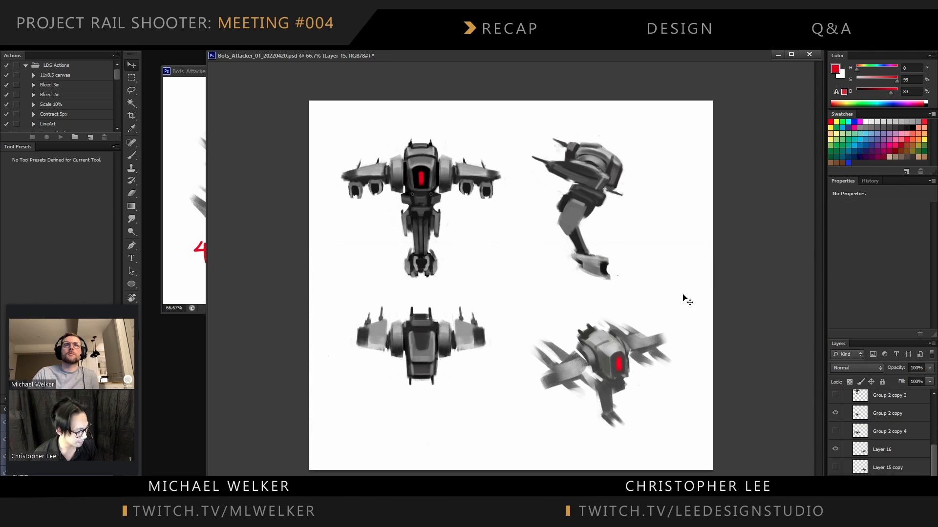
{"action": "left_click", "coordinate": [595, 264], "text": "alt"}
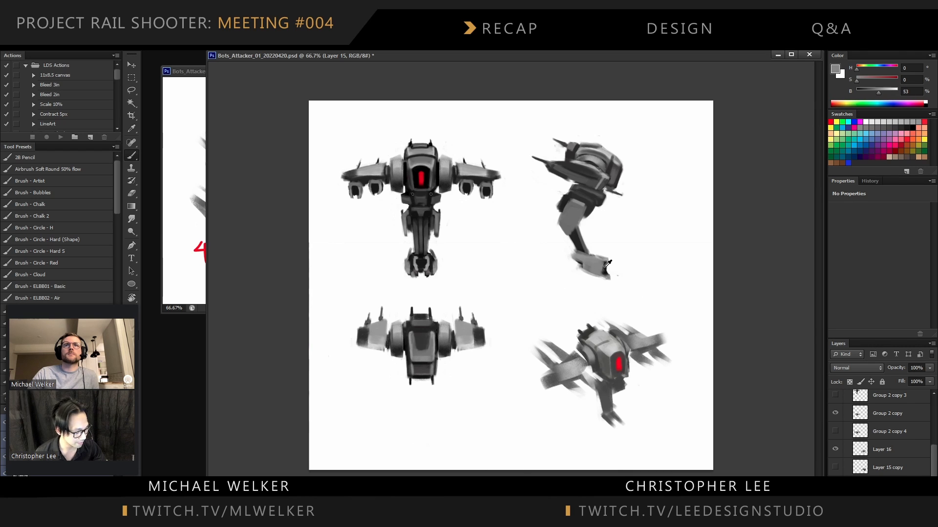
{"action": "left_click", "coordinate": [605, 266], "text": "alt"}
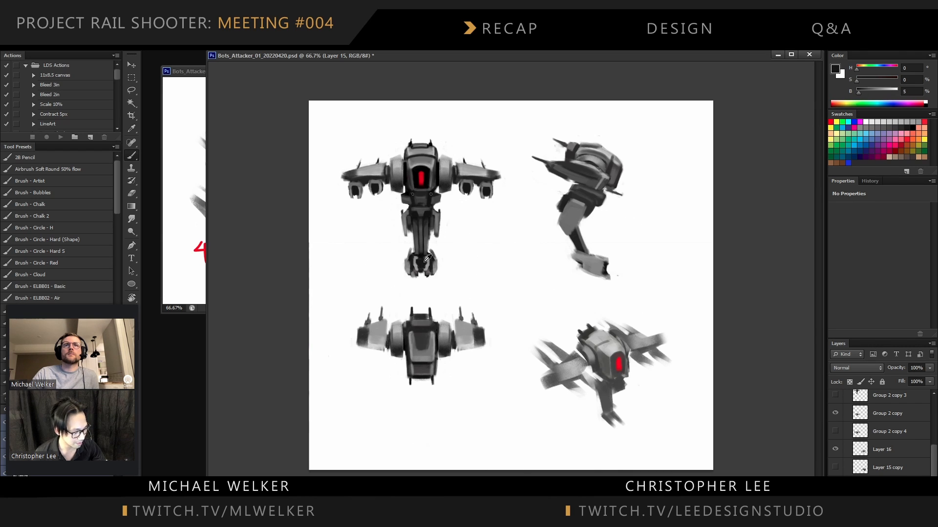
{"action": "left_click", "coordinate": [426, 181], "text": "alt"}
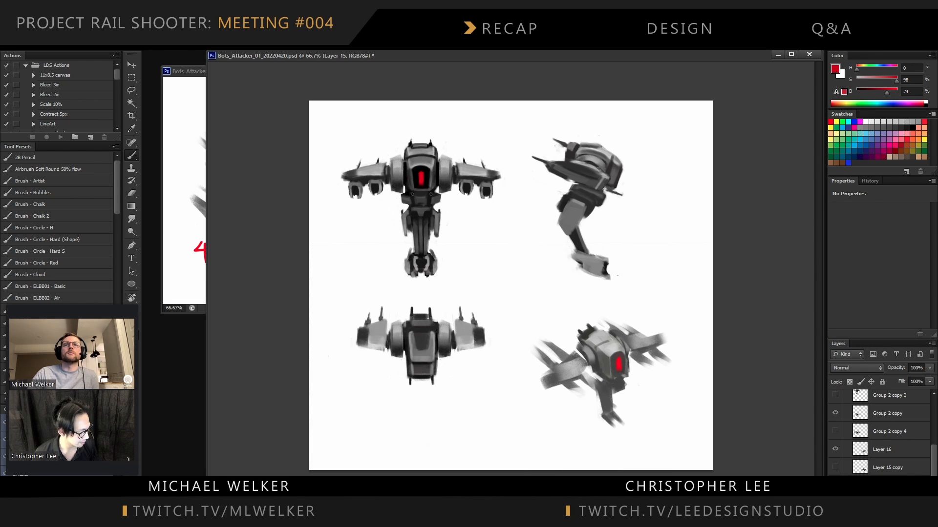
{"action": "key", "text": "v"}
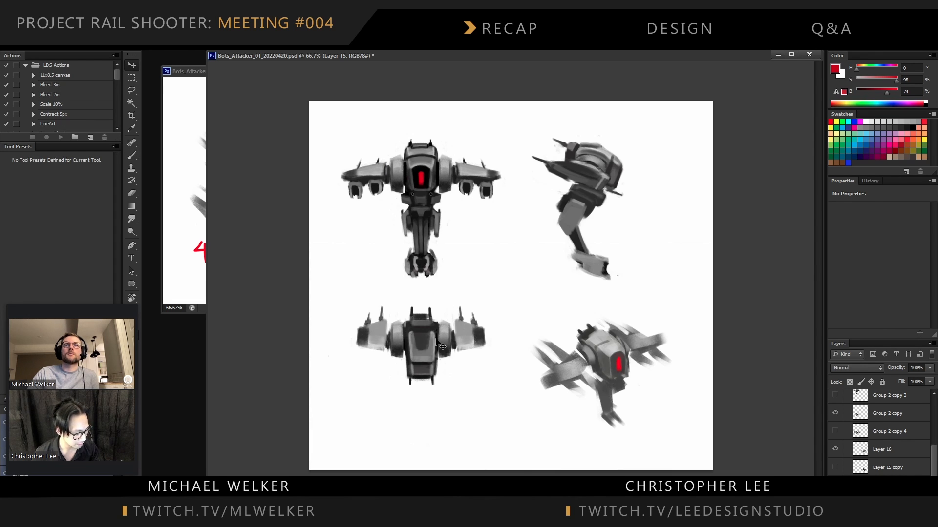
Separate the front view's two wings from the Group 2 layer onto their own new layers
{"action": "left_click", "coordinate": [475, 336], "text": "ctrl"}
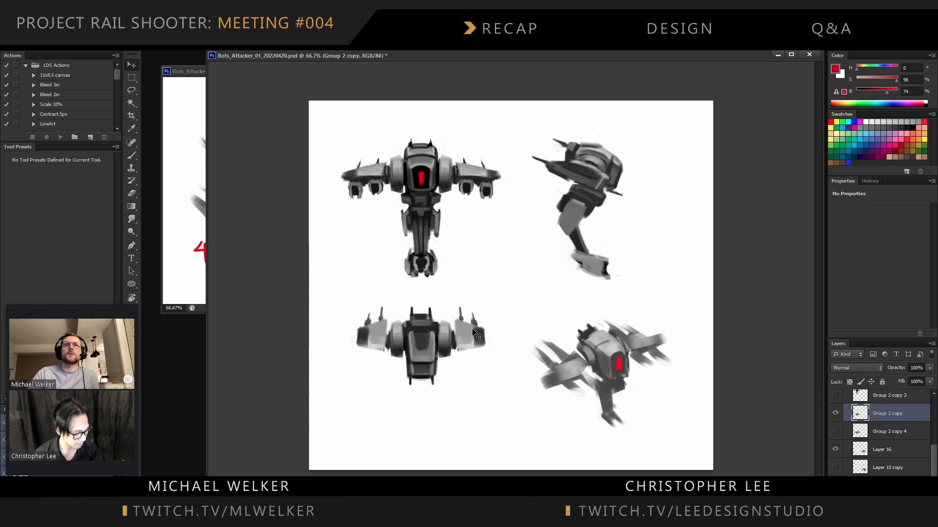
{"action": "left_click", "coordinate": [372, 172], "text": "ctrl"}
{"action": "left_click", "coordinate": [837, 400]}
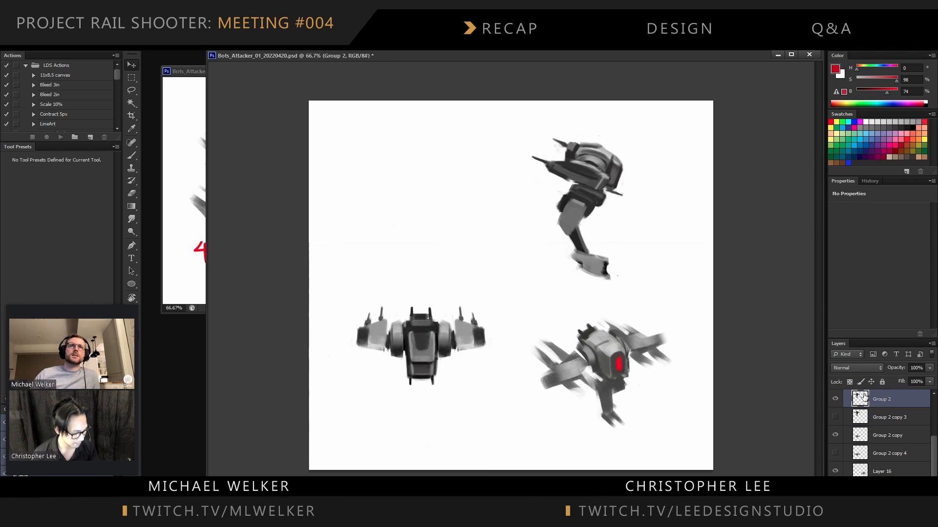
{"action": "left_click", "coordinate": [836, 400]}
{"action": "key", "text": "m"}
{"action": "left_click_drag", "start_coordinate": [313, 136], "coordinate": [390, 245]}
{"action": "left_click_drag", "start_coordinate": [521, 141], "coordinate": [453, 252]}
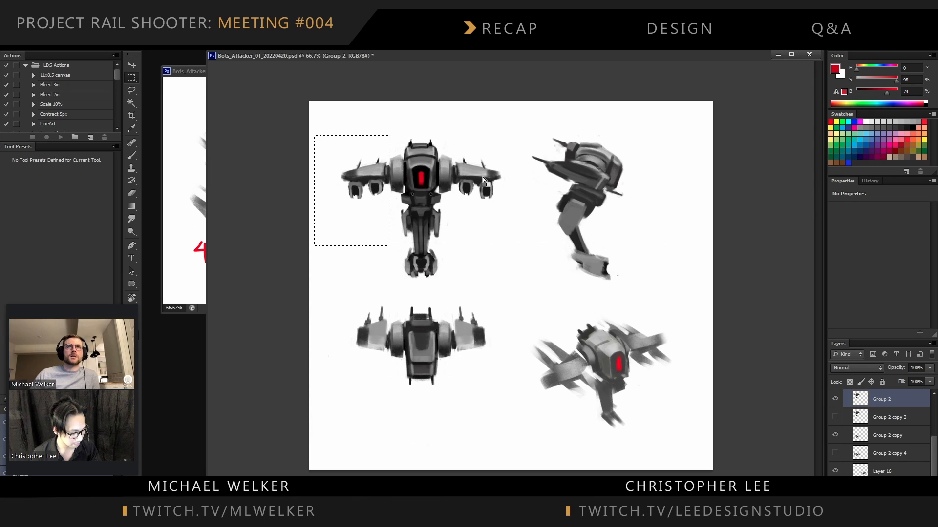
{"action": "right_click", "coordinate": [498, 168]}
{"action": "left_click", "coordinate": [561, 261]}
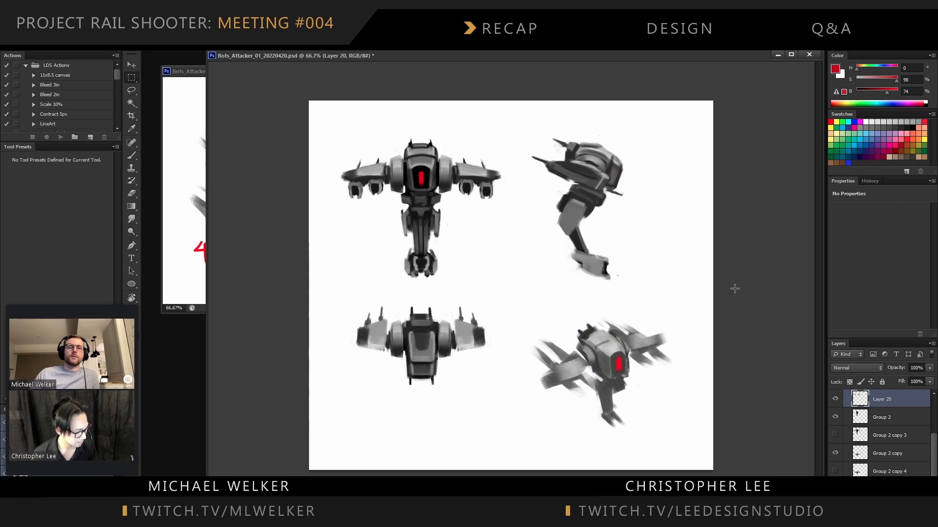
{"action": "left_click_drag", "start_coordinate": [543, 127], "coordinate": [438, 257]}
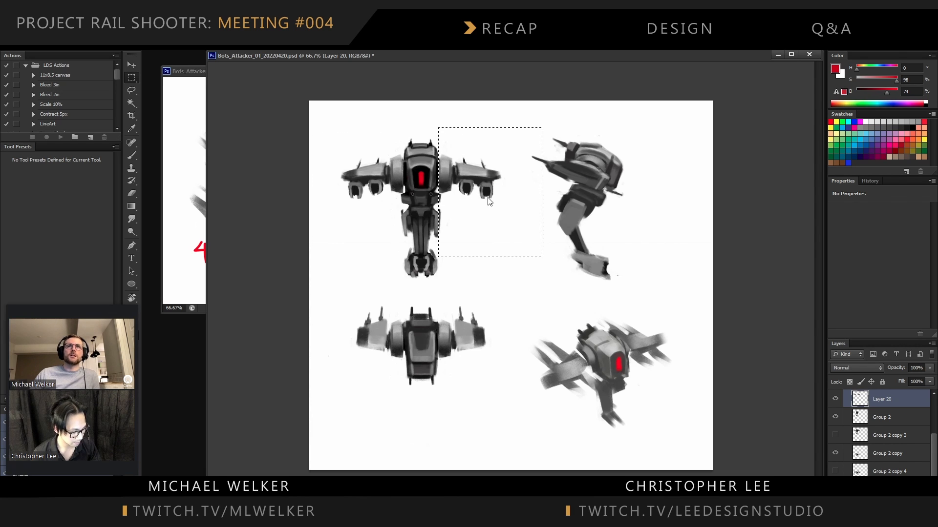
{"action": "right_click", "coordinate": [486, 200]}
{"action": "left_click", "coordinate": [537, 261]}
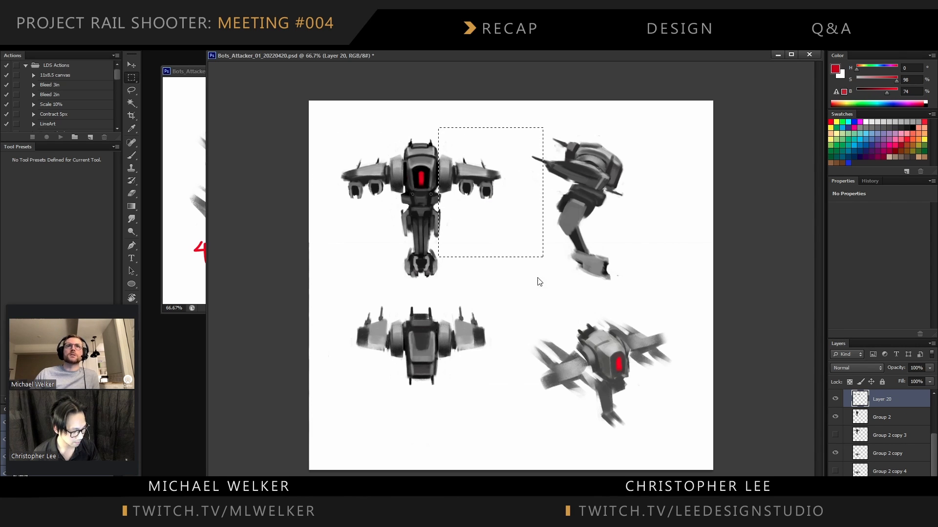
Scale down both front-view wings together to match the top view's wingspan
{"action": "left_click", "coordinate": [379, 178], "text": "ctrl+shift"}
{"action": "key", "text": "ctrl+t"}
{"action": "left_click_drag", "start_coordinate": [497, 150], "coordinate": [488, 174]}
{"action": "key", "text": "Return"}
{"action": "left_click", "coordinate": [473, 182]}
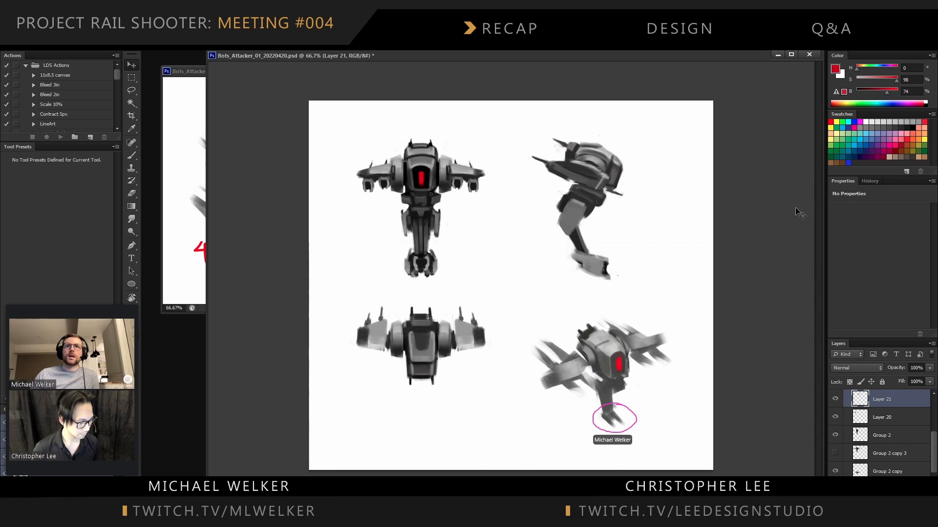
Erase the bulky outer plates of the front view's foot and repaint it as a narrow foot with small dark toes
{"action": "left_click", "coordinate": [426, 263], "text": "ctrl"}
{"action": "key", "text": "e"}
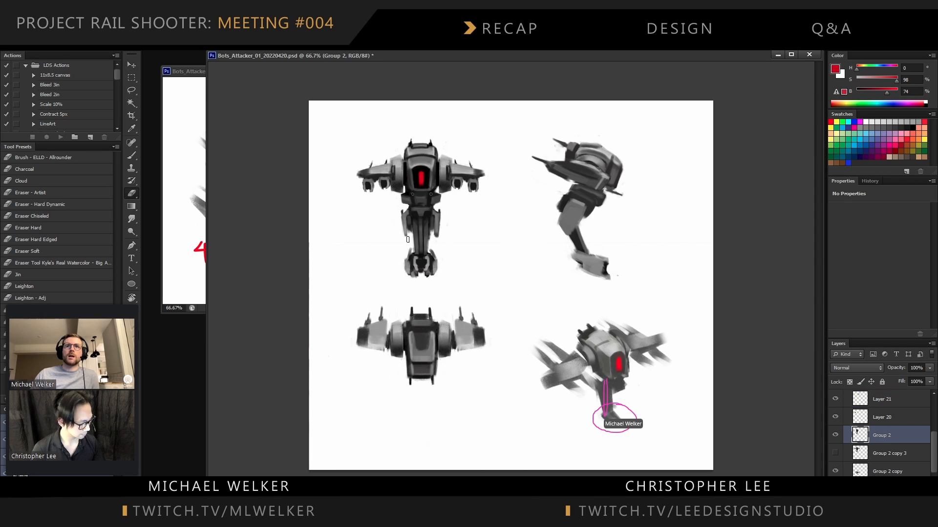
{"action": "key", "text": "b"}
{"action": "left_click", "coordinate": [421, 267], "text": "alt"}
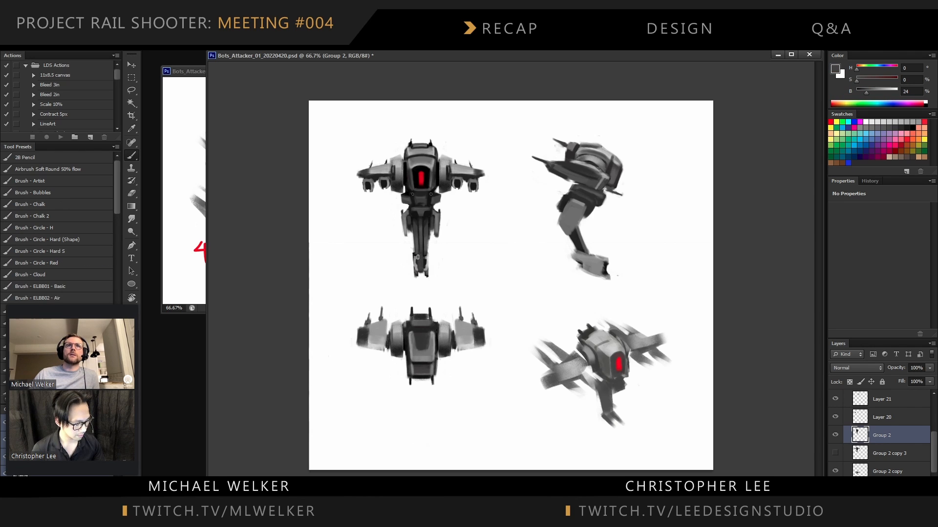
{"action": "left_click", "coordinate": [444, 182], "text": "alt"}
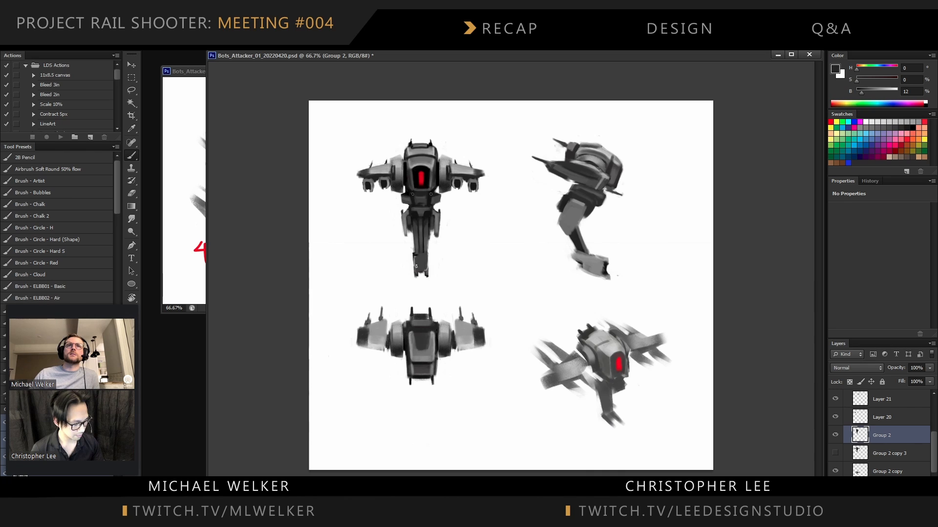
{"action": "left_click_drag", "start_coordinate": [411, 268], "coordinate": [413, 275]}
{"action": "key", "text": "e"}
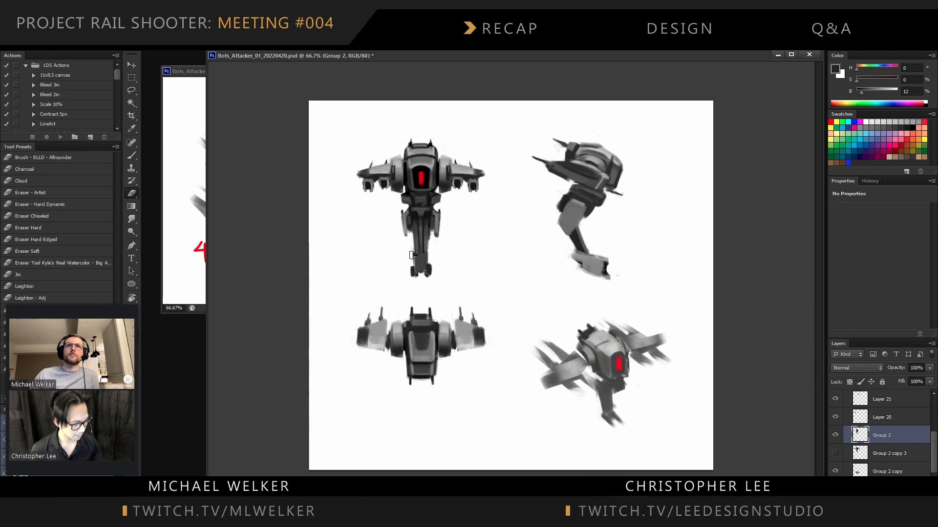
Hide the side view's bulky foot armour layer to leave the thin foot underneath
{"action": "left_click", "coordinate": [589, 256], "text": "ctrl"}
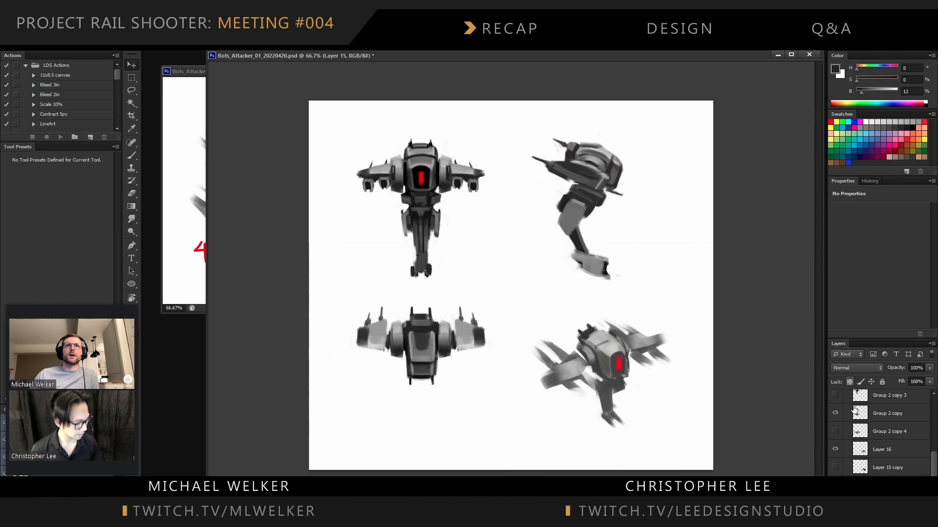
{"action": "left_click", "coordinate": [835, 485]}
{"action": "left_click", "coordinate": [835, 503]}
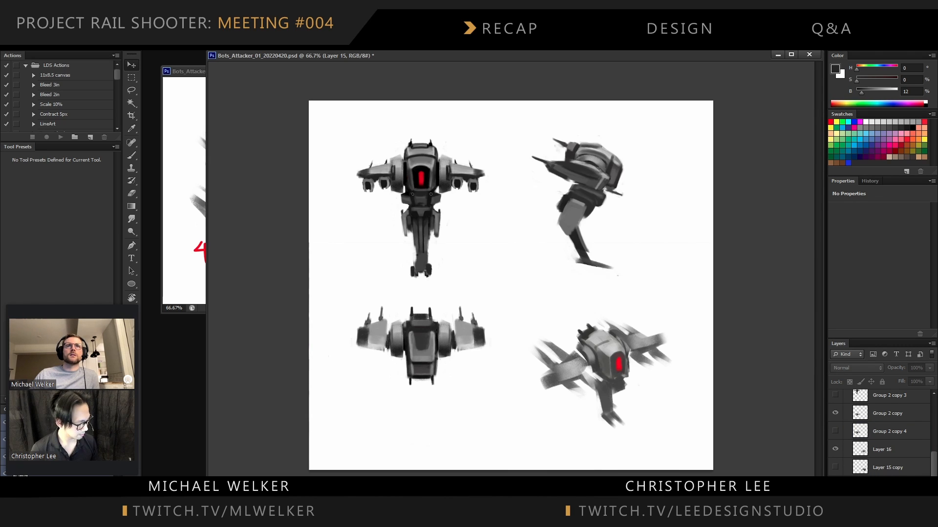
Repaint the side view's thin foot on Layer 15 copy 6 as a flat dark shape and erase its lower edge clean
{"action": "left_click", "coordinate": [588, 259], "text": "ctrl"}
{"action": "key", "text": "b"}
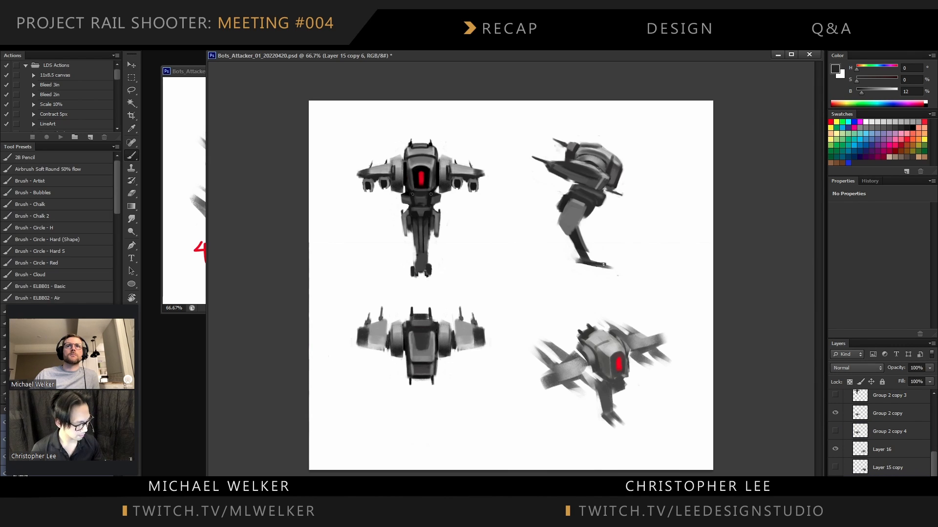
{"action": "key", "text": "e"}
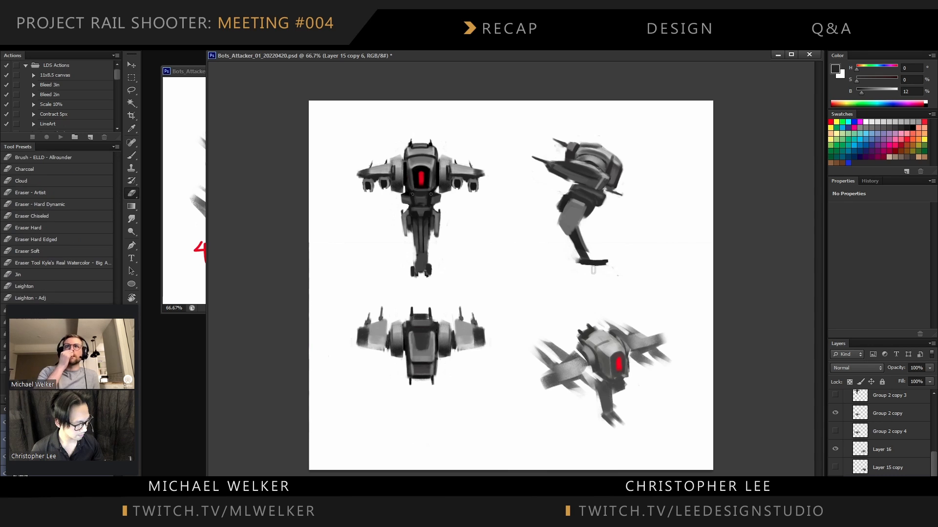
{"action": "key", "text": "b"}
{"action": "left_click", "coordinate": [585, 258], "text": "alt"}
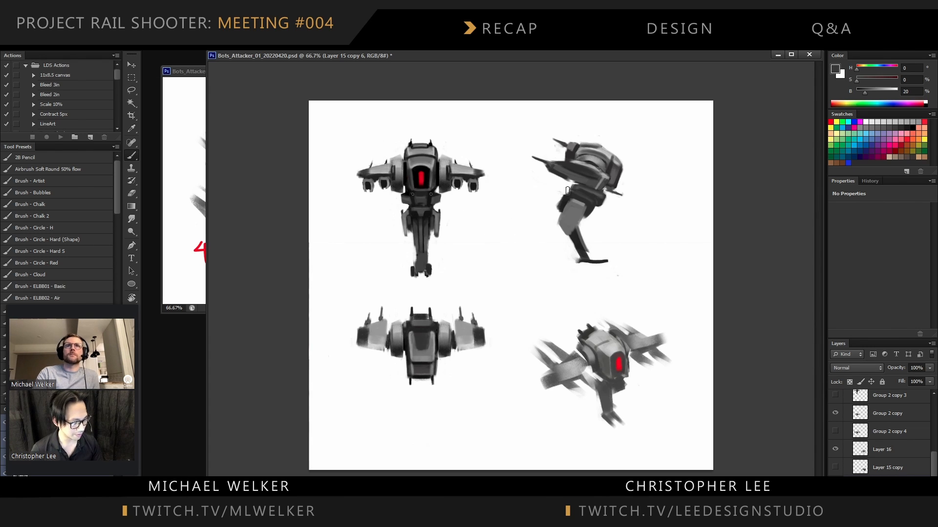
Stretch the side view's lower leg and foot downward to about the level of the front view's foot
{"action": "key", "text": "v"}
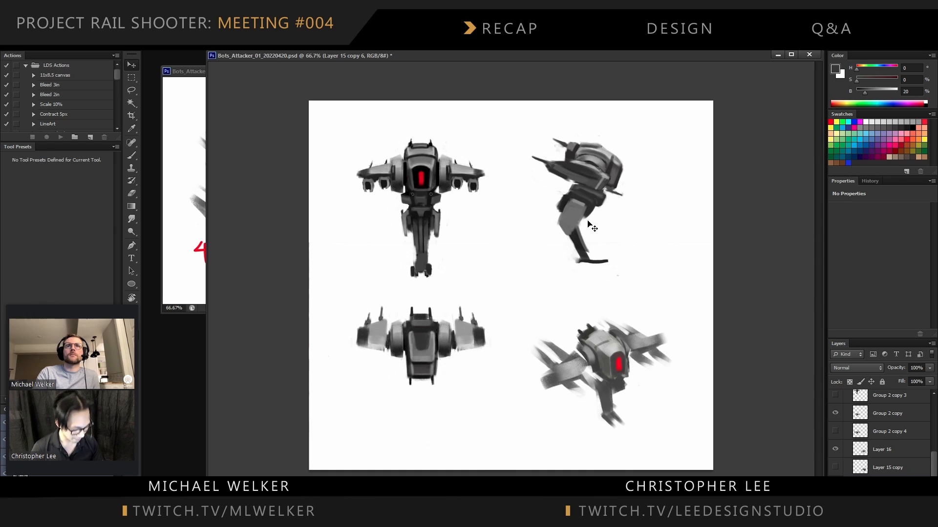
{"action": "key", "text": "m"}
{"action": "left_click_drag", "start_coordinate": [543, 281], "coordinate": [627, 227]}
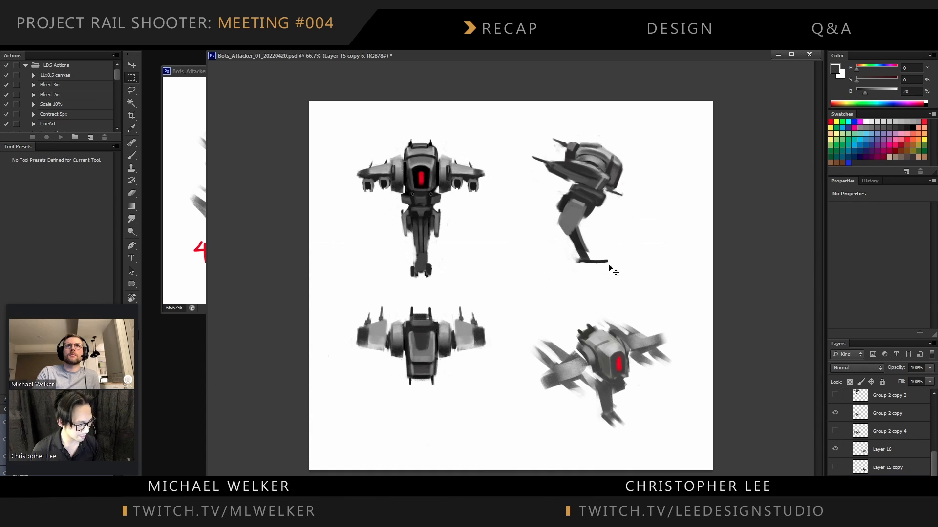
{"action": "key", "text": "ctrl+t"}
{"action": "left_click_drag", "start_coordinate": [588, 278], "coordinate": [586, 305]}
{"action": "key", "text": "Escape"}
{"action": "key", "text": "ctrl+d"}
Block in the side view's foot with the sampled dark tone and erase it down to a thin sole
{"action": "key", "text": "b"}
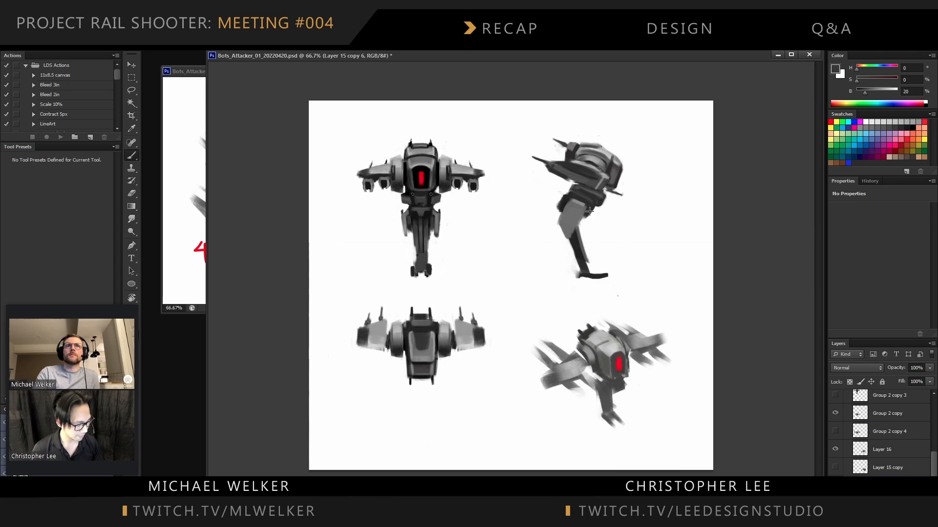
{"action": "left_click", "coordinate": [589, 268], "text": "alt"}
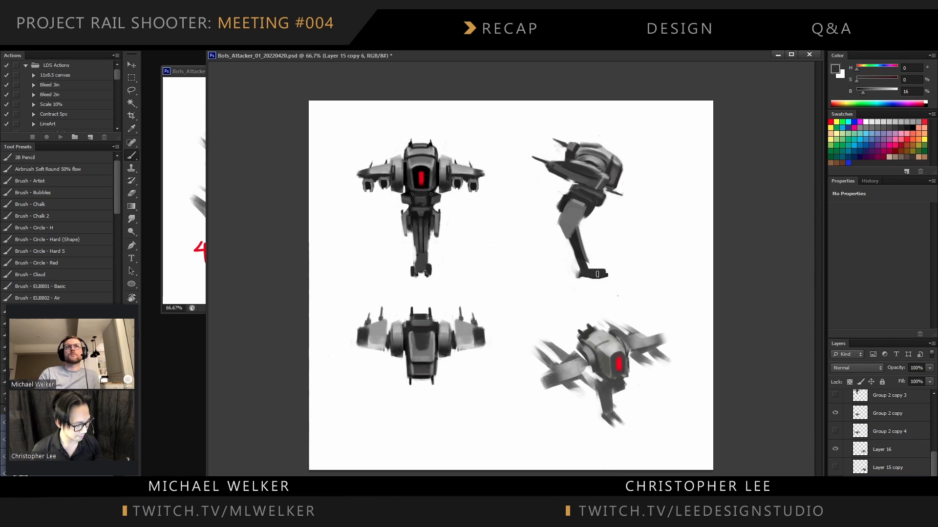
{"action": "key", "text": "e"}
{"action": "mouse_move", "coordinate": [607, 270]}
{"action": "left_mouse_down"}
{"action": "mouse_move", "coordinate": [582, 281]}
{"action": "mouse_move", "coordinate": [606, 279]}
{"action": "left_mouse_up"}
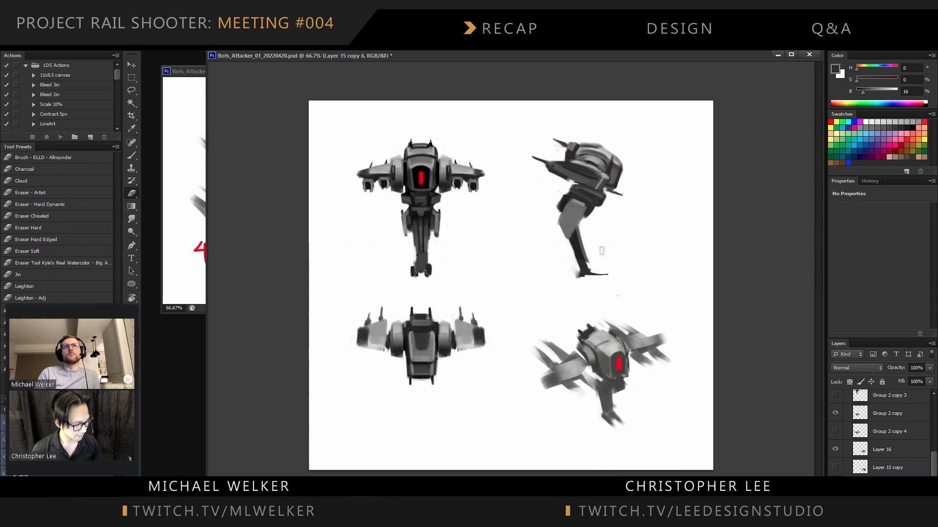
{"action": "key", "text": "b"}
{"action": "left_click", "coordinate": [576, 241], "text": "alt"}
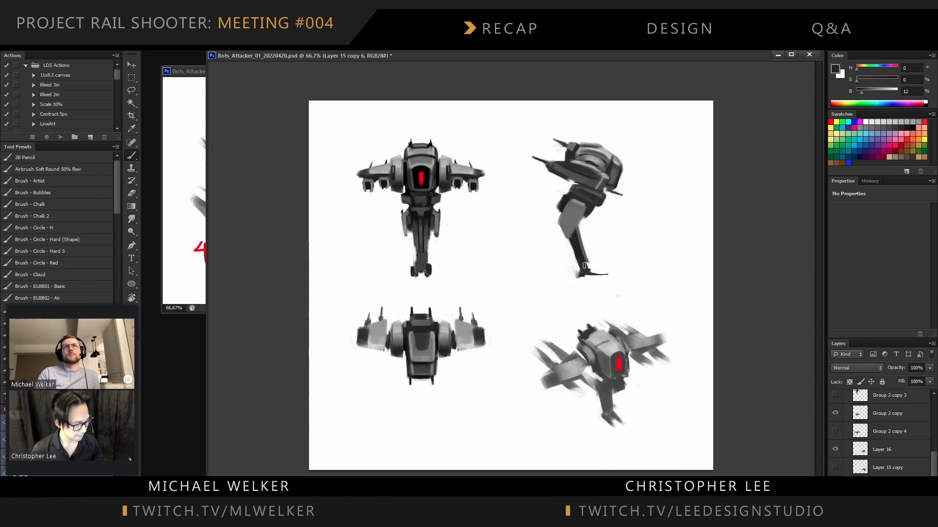
Try broad dark straight and curved strokes for the side view's leg from hip to foot, undoing each one
{"action": "left_click", "coordinate": [590, 206], "text": "alt"}
{"action": "left_click_drag", "start_coordinate": [590, 202], "coordinate": [589, 292]}
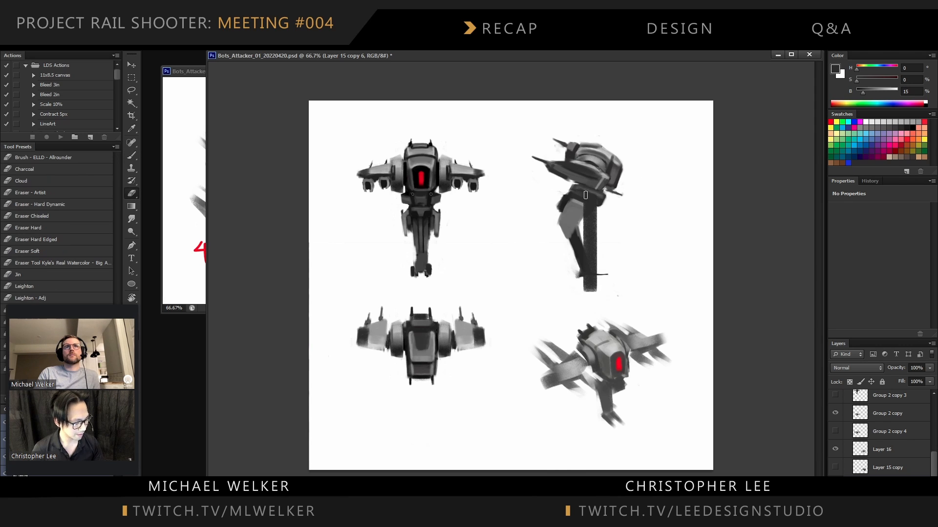
{"action": "key", "text": "ctrl+z"}
{"action": "mouse_move", "coordinate": [579, 196]}
{"action": "left_mouse_down"}
{"action": "mouse_move", "coordinate": [570, 227]}
{"action": "mouse_move", "coordinate": [598, 286]}
{"action": "left_mouse_up"}
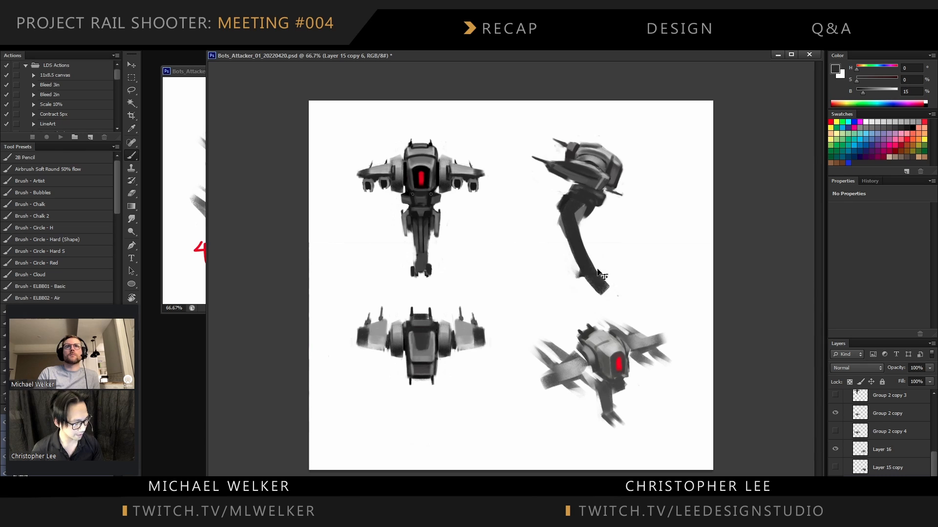
{"action": "key", "text": "ctrl+z"}
{"action": "mouse_move", "coordinate": [576, 198]}
{"action": "left_mouse_down"}
{"action": "mouse_move", "coordinate": [580, 257]}
{"action": "mouse_move", "coordinate": [594, 277]}
{"action": "left_mouse_up"}
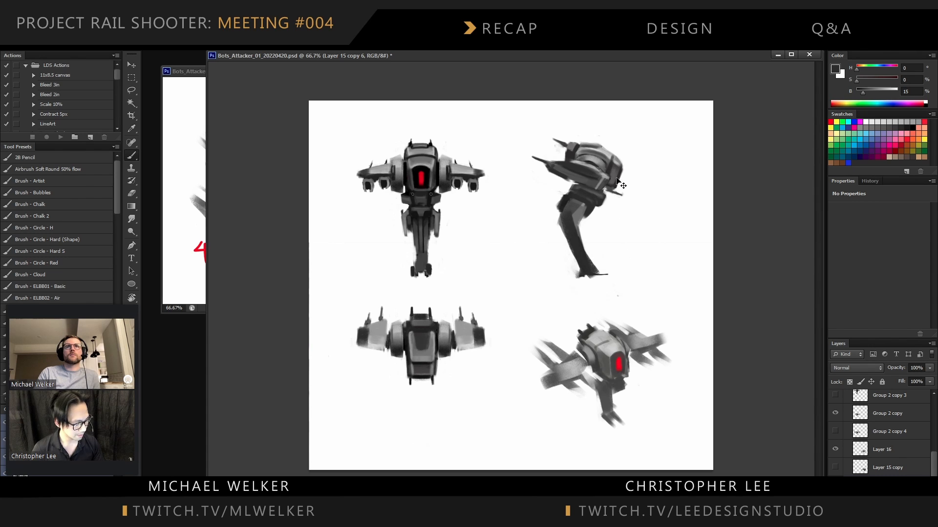
{"action": "key", "text": "ctrl+z"}
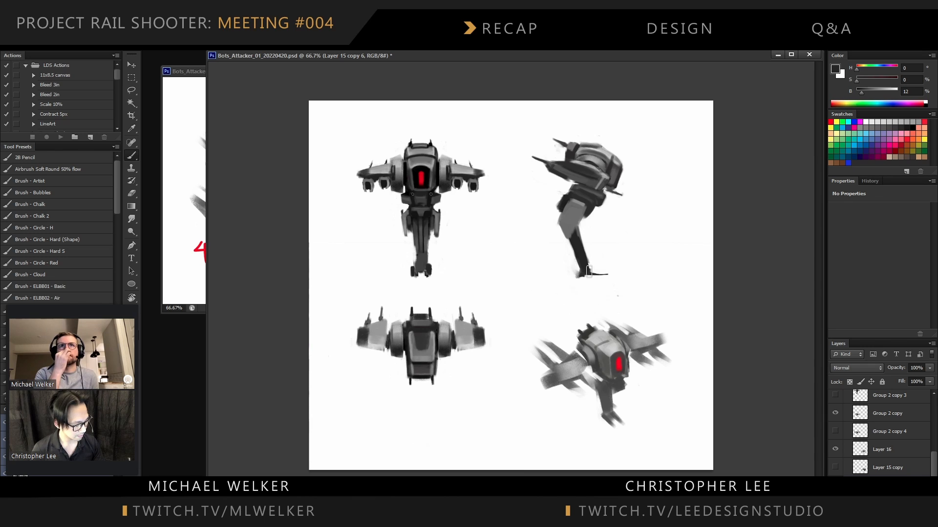
Thicken the side view's thin sole with a dark stroke and erase the rough edge around the heel
{"action": "left_click_drag", "start_coordinate": [589, 272], "coordinate": [601, 273]}
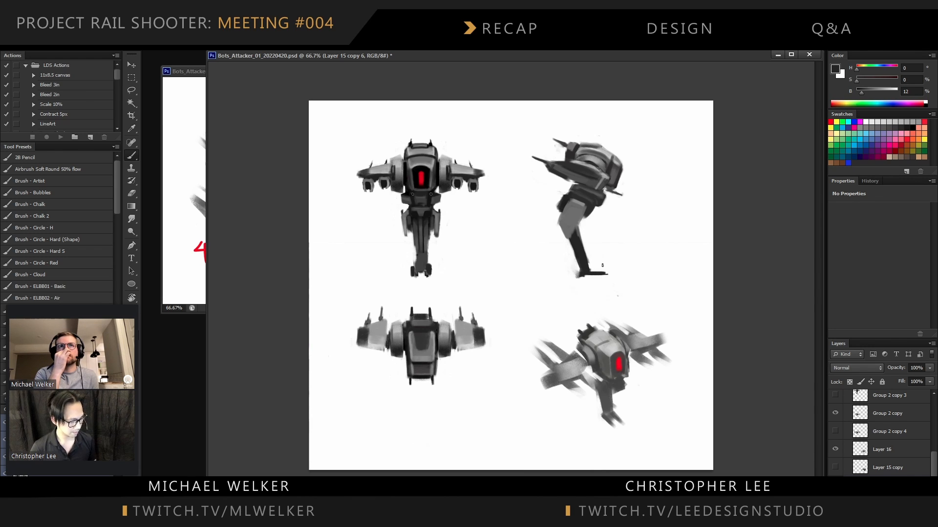
{"action": "key", "text": "e"}
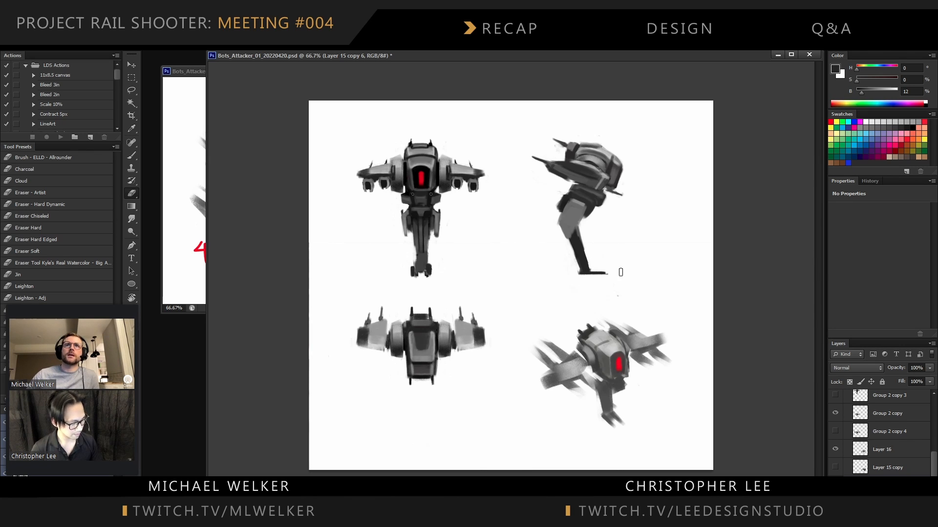
{"action": "key", "text": "b"}
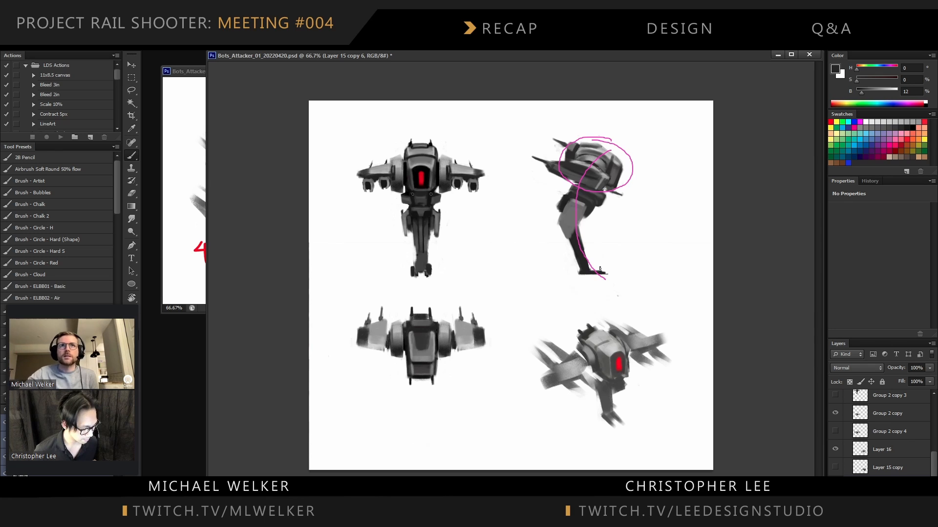
{"action": "key", "text": "ctrl+z"}
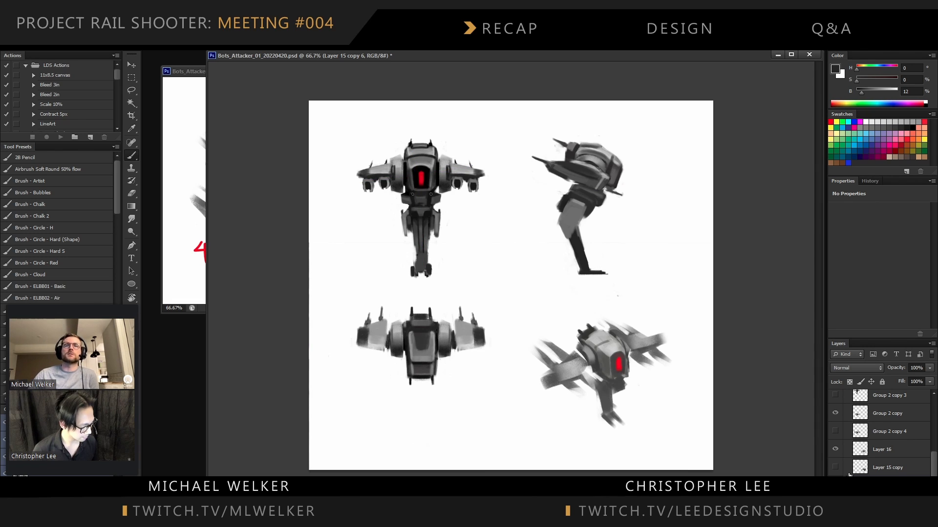
{"action": "key", "text": "ctrl+z"}
{"action": "key", "text": "ctrl+z"}
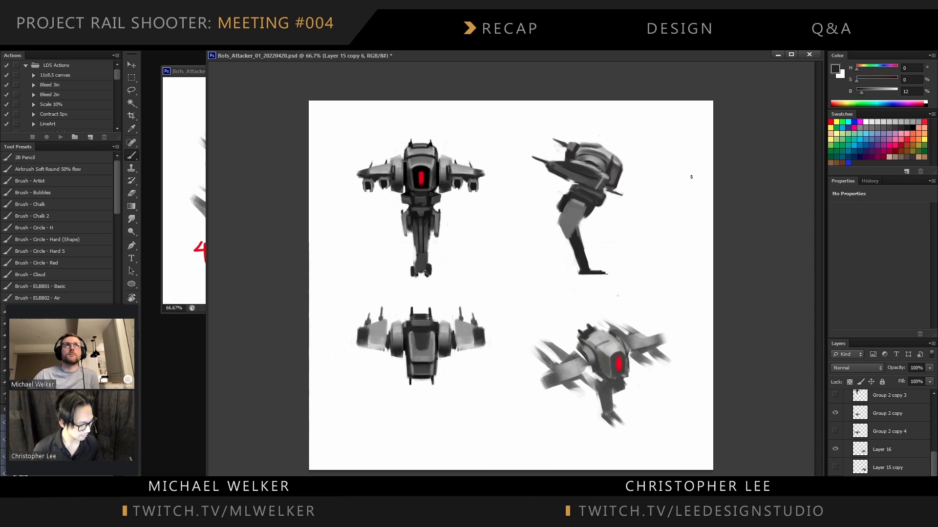
Erase the side view's whole leg and foot, and block in a straight vertical grey leg beneath the body
{"action": "key", "text": "e"}
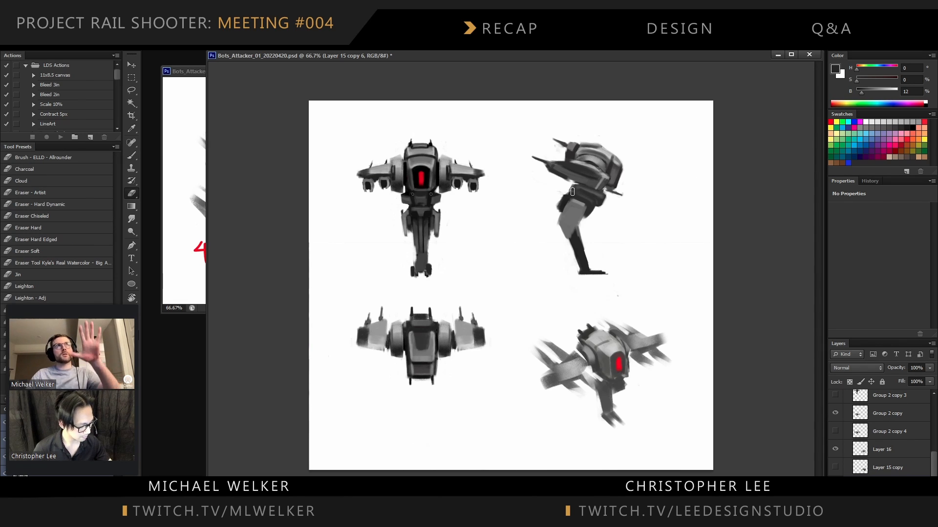
{"action": "mouse_move", "coordinate": [549, 201]}
{"action": "left_mouse_down"}
{"action": "mouse_move", "coordinate": [591, 274]}
{"action": "mouse_move", "coordinate": [584, 192]}
{"action": "mouse_move", "coordinate": [606, 244]}
{"action": "mouse_move", "coordinate": [607, 272]}
{"action": "left_mouse_up"}
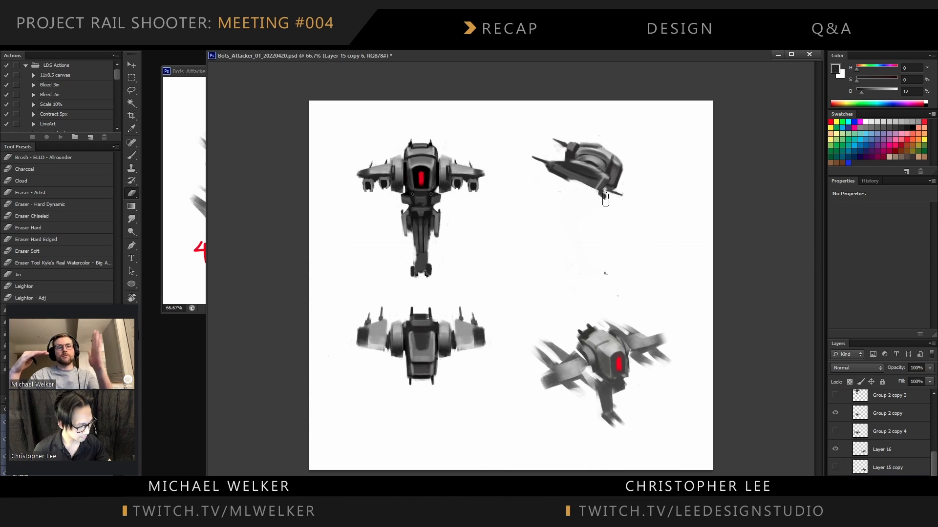
{"action": "key", "text": "b"}
{"action": "left_click", "coordinate": [594, 166], "text": "alt"}
{"action": "left_click_drag", "start_coordinate": [586, 183], "coordinate": [588, 270]}
{"action": "left_click_drag", "start_coordinate": [583, 180], "coordinate": [583, 215]}
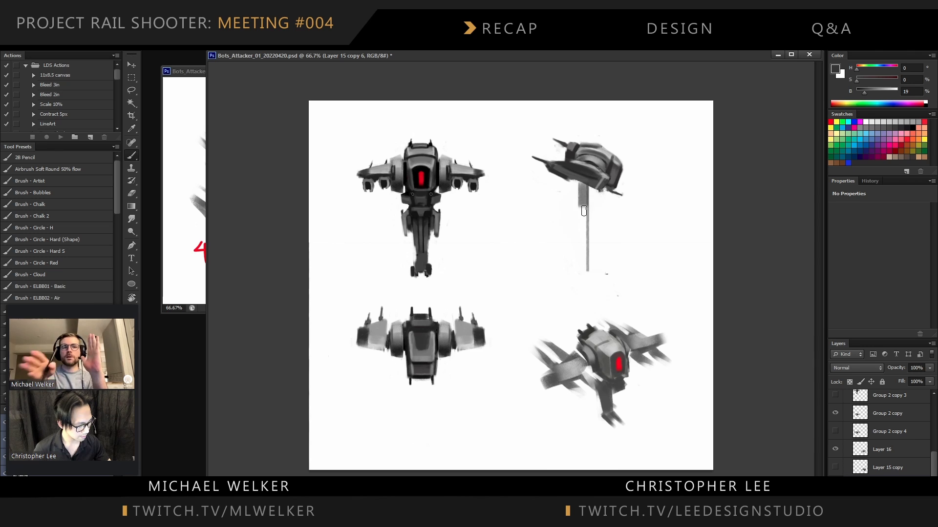
{"action": "left_click_drag", "start_coordinate": [583, 183], "coordinate": [585, 282]}
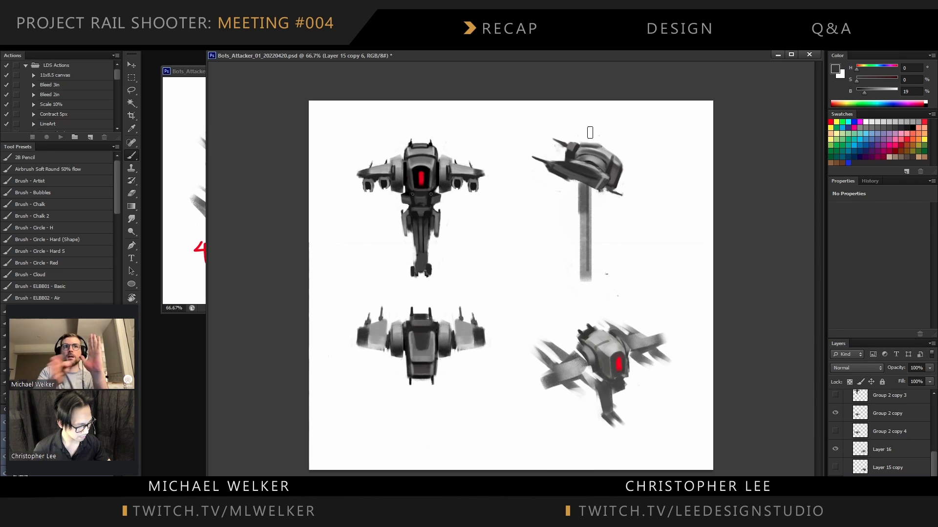
Lasso the side view's upper body and wings and rotate them counterclockwise until they sit level above the straight leg
{"action": "key", "text": "l"}
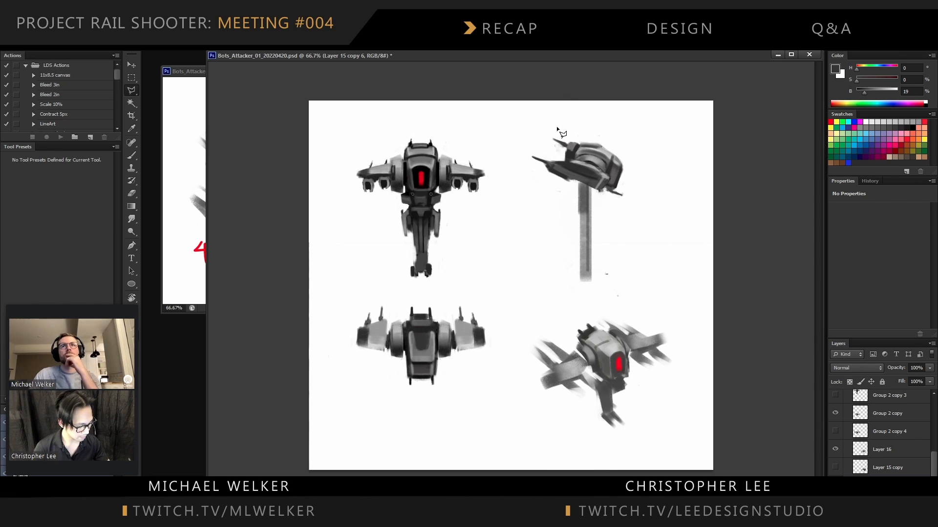
{"action": "key", "text": "shift+l"}
{"action": "mouse_move", "coordinate": [556, 118]}
{"action": "left_mouse_down"}
{"action": "mouse_move", "coordinate": [523, 159]}
{"action": "mouse_move", "coordinate": [568, 182]}
{"action": "left_mouse_up"}
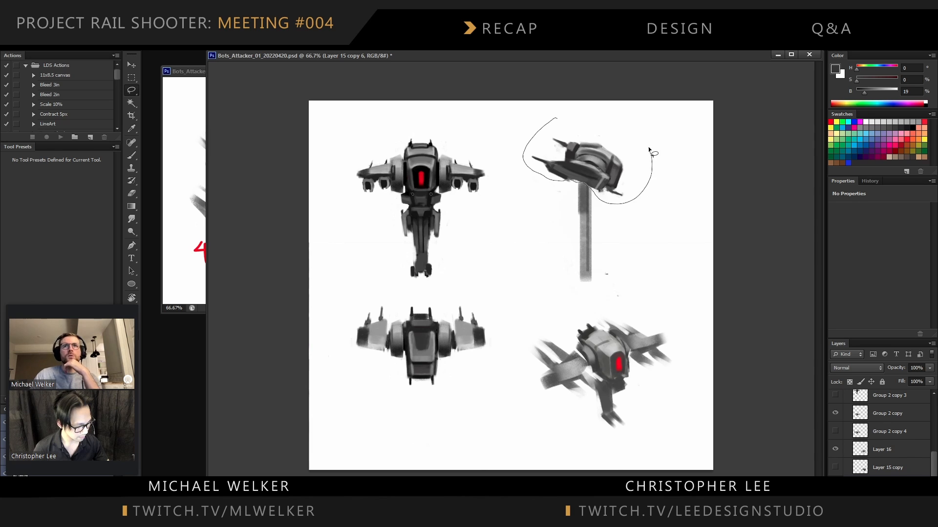
{"action": "mouse_move", "coordinate": [653, 155]}
{"action": "left_mouse_down"}
{"action": "mouse_move", "coordinate": [661, 152]}
{"action": "mouse_move", "coordinate": [611, 169]}
{"action": "left_mouse_up"}
{"action": "key", "text": "ctrl+t"}
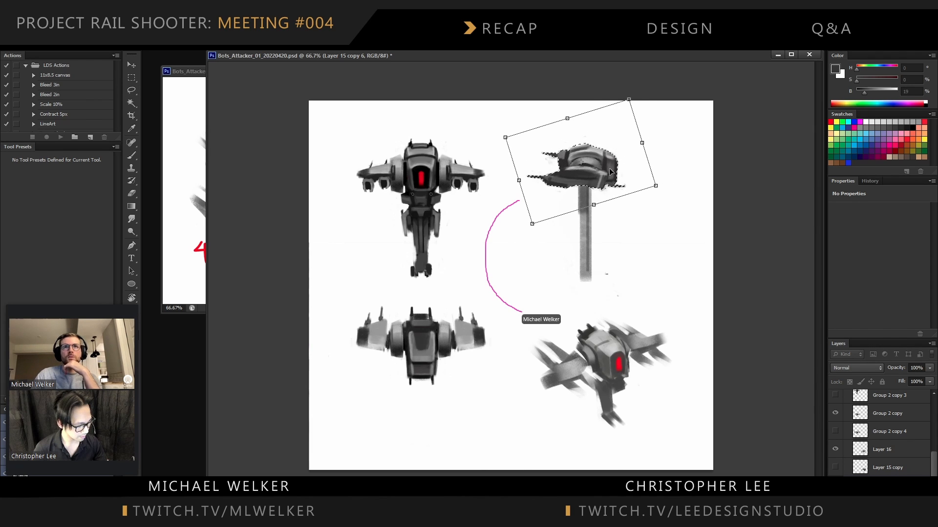
{"action": "key", "text": "Return"}
Paint the side view's leg as a flat mid-grey silhouette with a wide hip and tapered shin, and erase the stray foot mark
{"action": "key", "text": "b"}
{"action": "left_click", "coordinate": [587, 193], "text": "alt"}
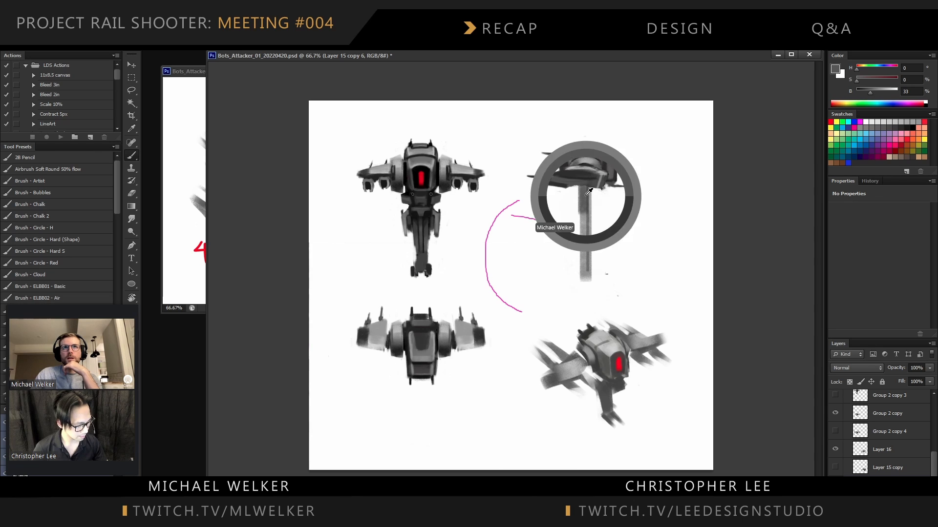
{"action": "left_click_drag", "start_coordinate": [581, 213], "coordinate": [581, 279]}
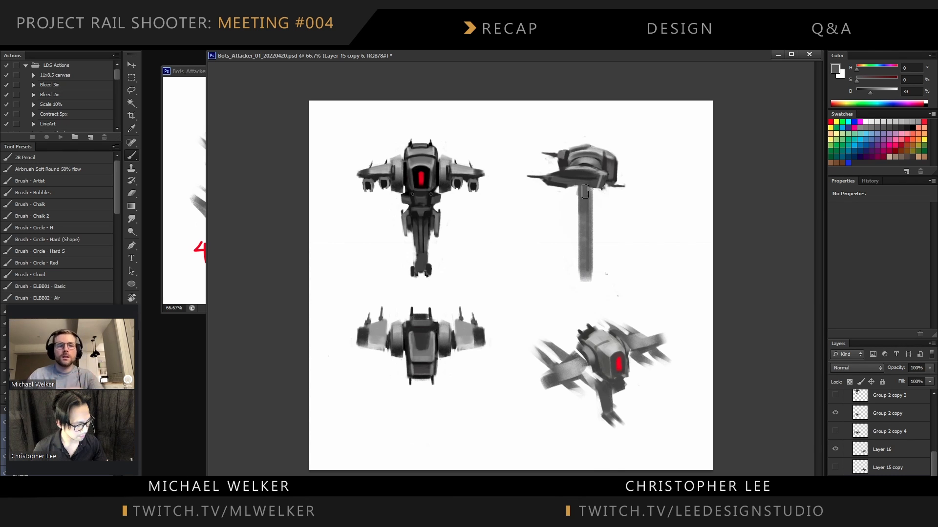
{"action": "mouse_move", "coordinate": [594, 192]}
{"action": "left_mouse_down"}
{"action": "mouse_move", "coordinate": [575, 220]}
{"action": "mouse_move", "coordinate": [583, 272]}
{"action": "mouse_move", "coordinate": [590, 214]}
{"action": "mouse_move", "coordinate": [585, 270]}
{"action": "mouse_move", "coordinate": [601, 278]}
{"action": "mouse_move", "coordinate": [586, 287]}
{"action": "mouse_move", "coordinate": [606, 280]}
{"action": "left_mouse_up"}
{"action": "key", "text": "e"}
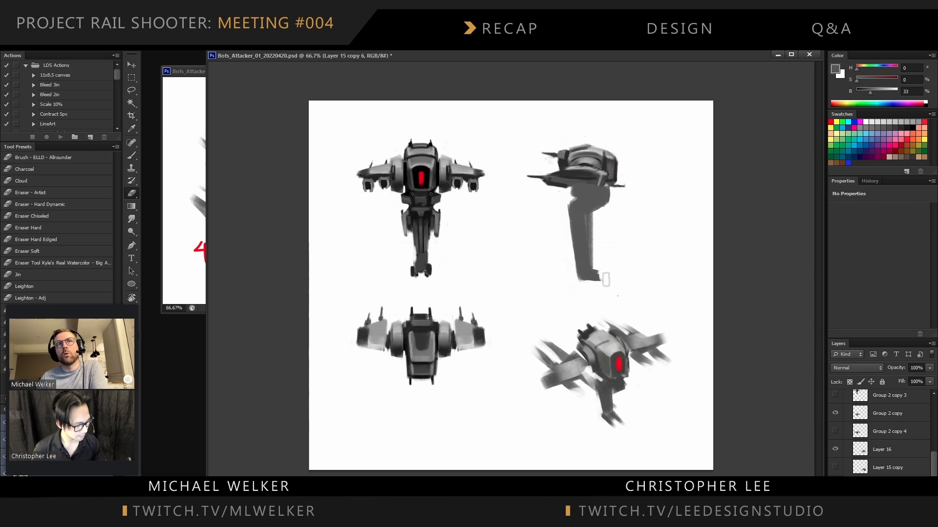
Paint a dark grey arrow beside the perspective view, pointing at its leg
{"action": "key", "text": "b"}
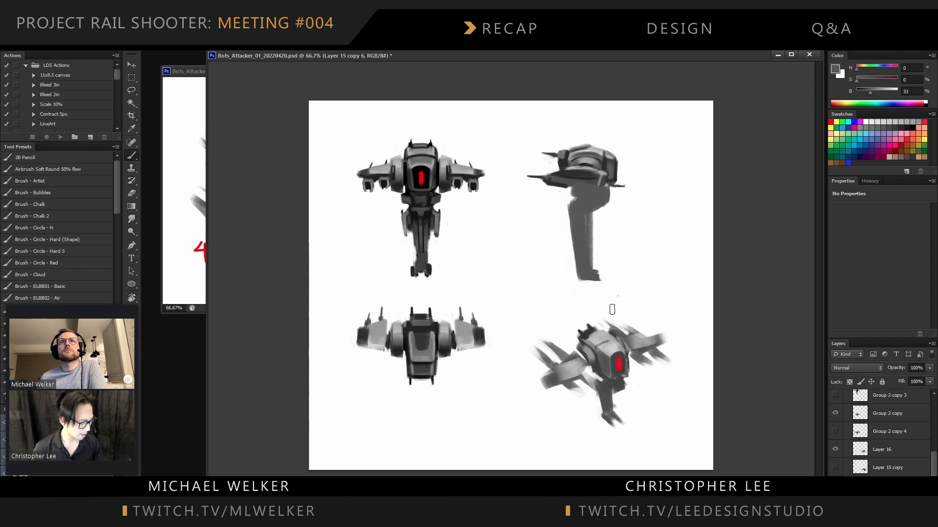
{"action": "mouse_move", "coordinate": [645, 393]}
{"action": "left_mouse_down"}
{"action": "mouse_move", "coordinate": [646, 411]}
{"action": "mouse_move", "coordinate": [660, 397]}
{"action": "left_mouse_up"}
{"action": "left_click_drag", "start_coordinate": [647, 395], "coordinate": [676, 418]}
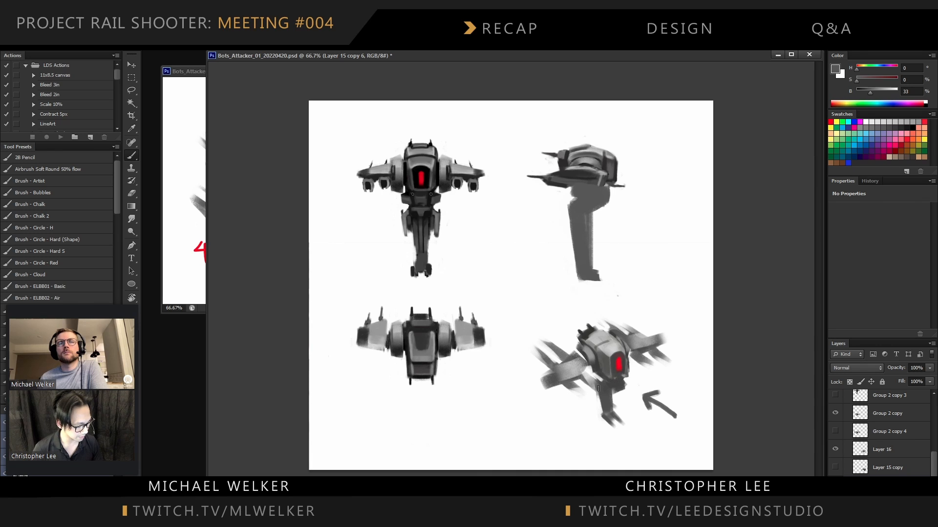
Add a new layer and draw a zigzag line in the eye's red over the perspective view's bent leg
{"action": "left_click", "coordinate": [619, 362], "text": "alt"}
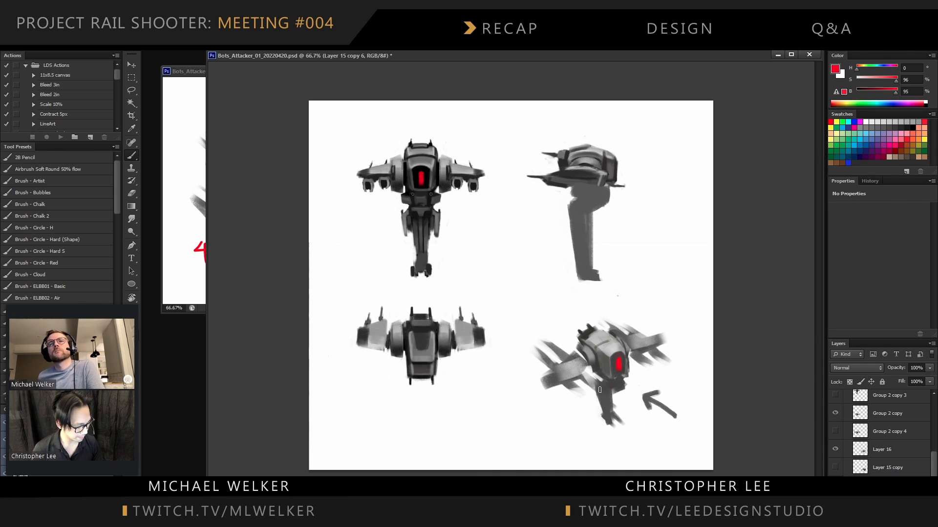
{"action": "left_click", "coordinate": [621, 363], "text": "alt"}
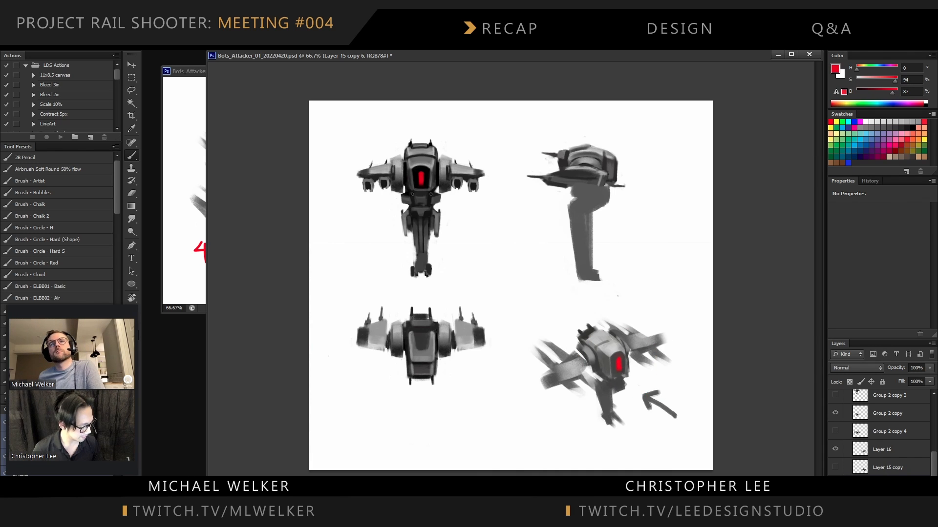
{"action": "key", "text": "ctrl+shift+n"}
{"action": "key", "text": "Return"}
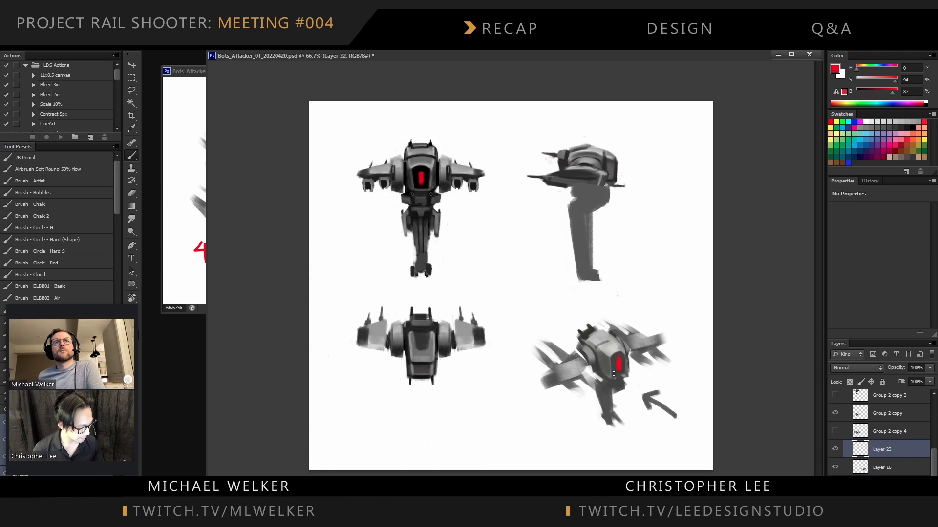
{"action": "mouse_move", "coordinate": [613, 374]}
{"action": "left_mouse_down"}
{"action": "mouse_move", "coordinate": [616, 388]}
{"action": "mouse_move", "coordinate": [599, 389]}
{"action": "mouse_move", "coordinate": [609, 423]}
{"action": "left_mouse_up"}
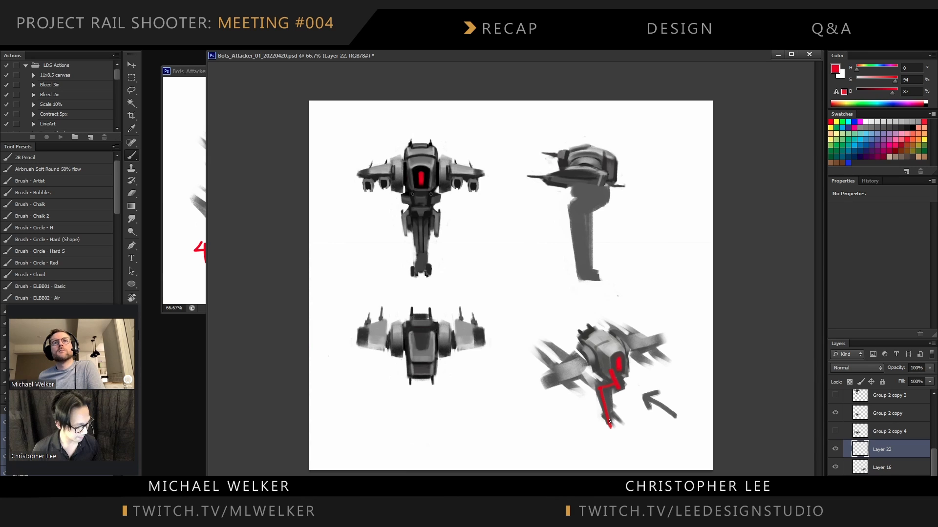
Hide and reshow Layer 22 to compare the perspective view's leg without and with the red zigzag
{"action": "left_click", "coordinate": [835, 450]}
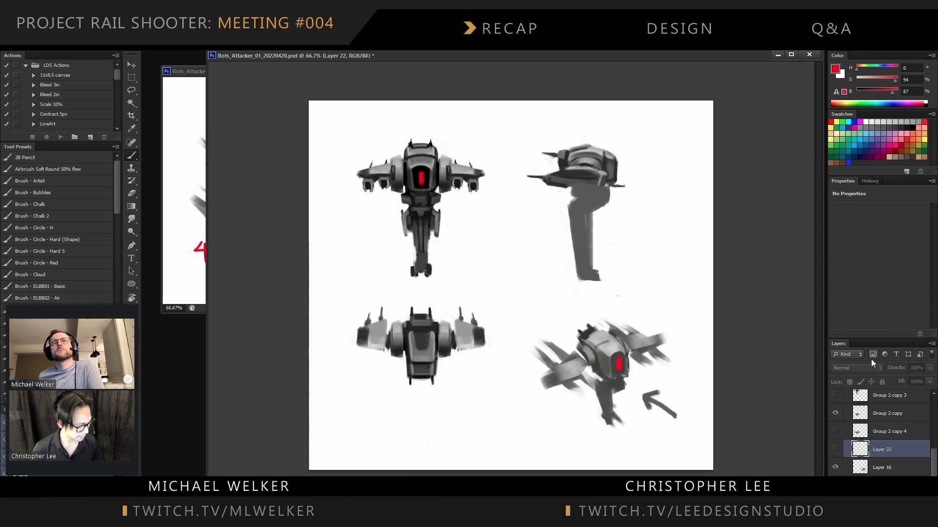
{"action": "left_click", "coordinate": [608, 390]}
{"action": "key", "text": "Return"}
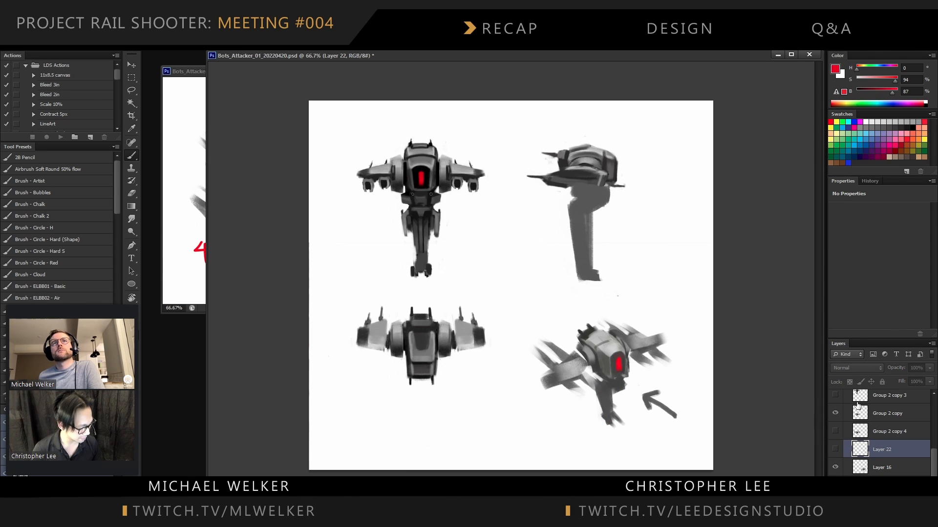
{"action": "left_click", "coordinate": [835, 449]}
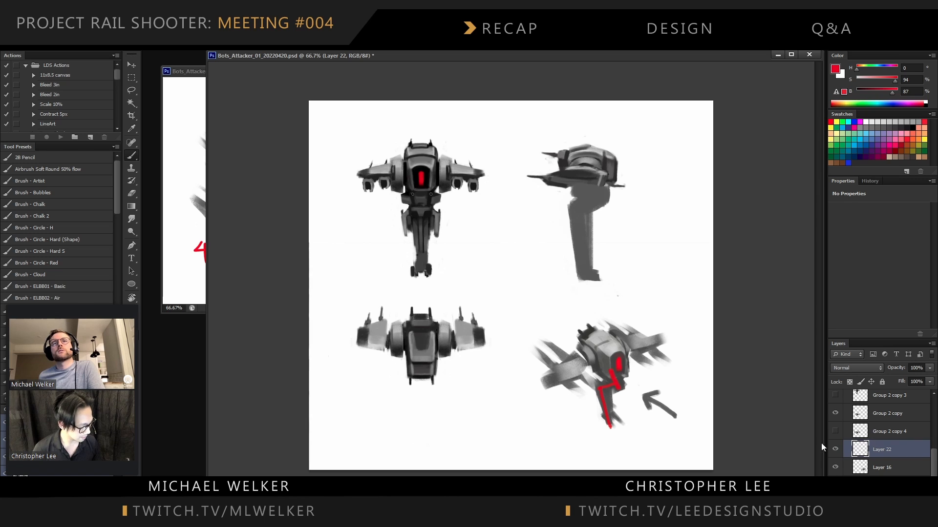
Undo the red zigzag, try a straight vertical red line down the perspective view's leg, and undo it too
{"action": "left_click", "coordinate": [614, 355], "text": "alt"}
{"action": "key", "text": "ctrl+z"}
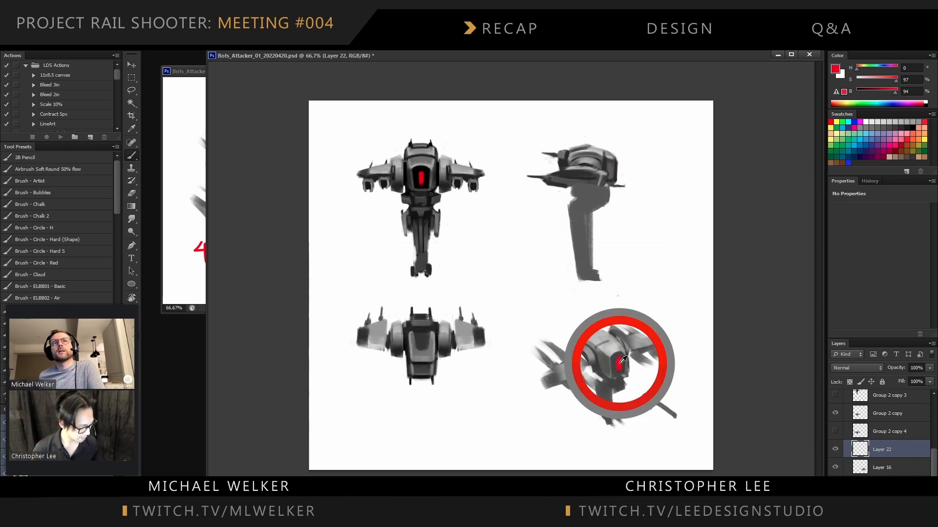
{"action": "left_click_drag", "start_coordinate": [609, 385], "coordinate": [611, 439]}
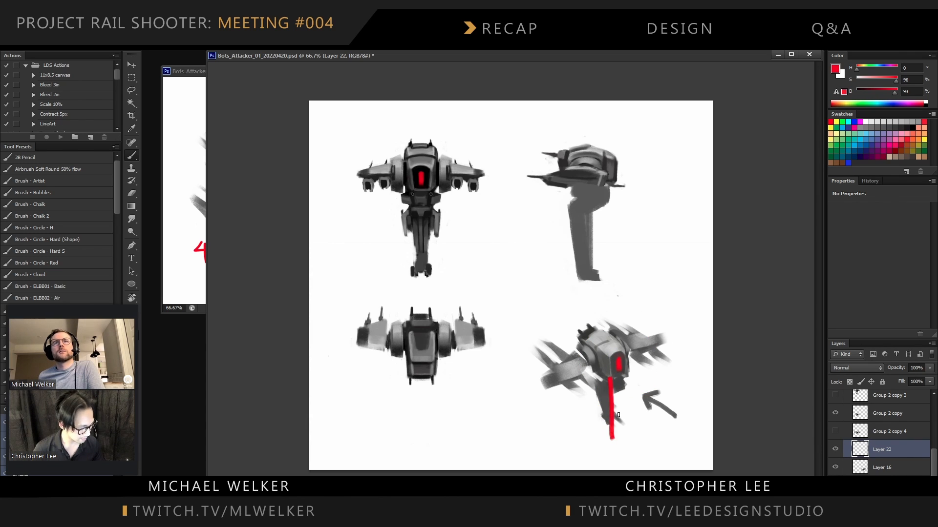
{"action": "key", "text": "ctrl+z"}
Select the side view's layer and erase along the leg's edge above the foot to slim it
{"action": "left_click", "coordinate": [587, 166], "text": "ctrl"}
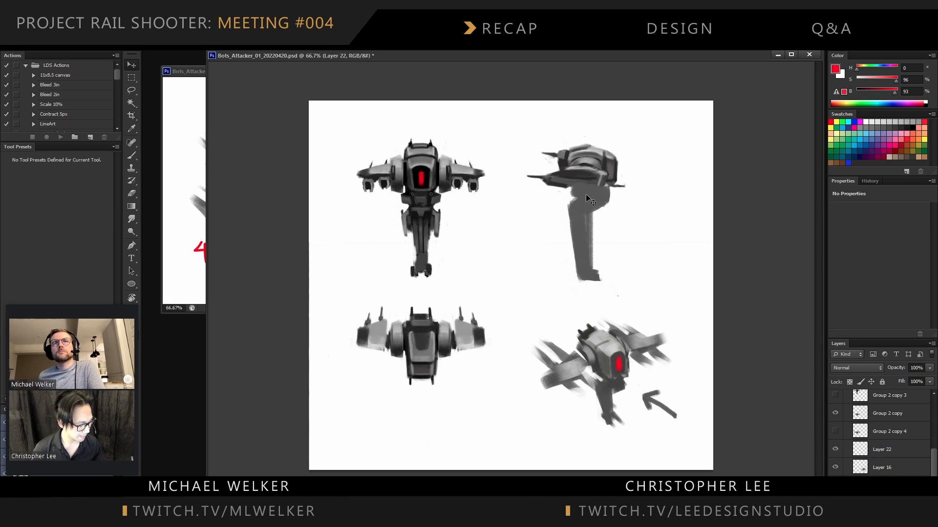
{"action": "key", "text": "e"}
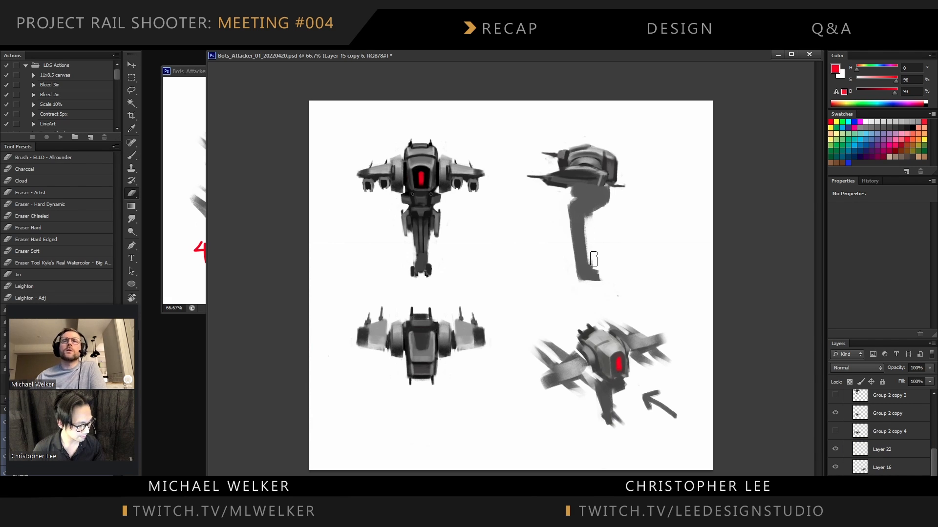
{"action": "left_click", "coordinate": [594, 245], "text": "ctrl"}
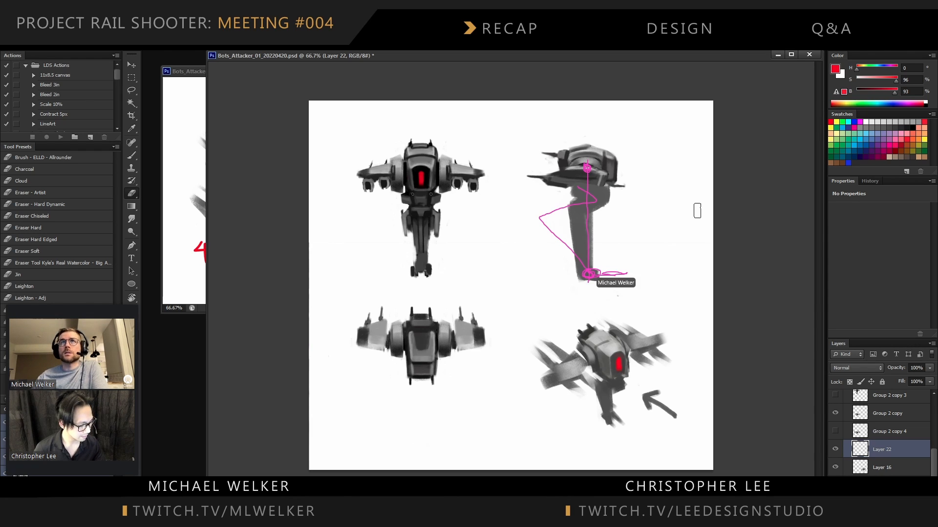
Paint a small toe on the side view's foot in the leg's grey and a near-black joint at the top of the leg
{"action": "left_click", "coordinate": [592, 259], "text": "ctrl"}
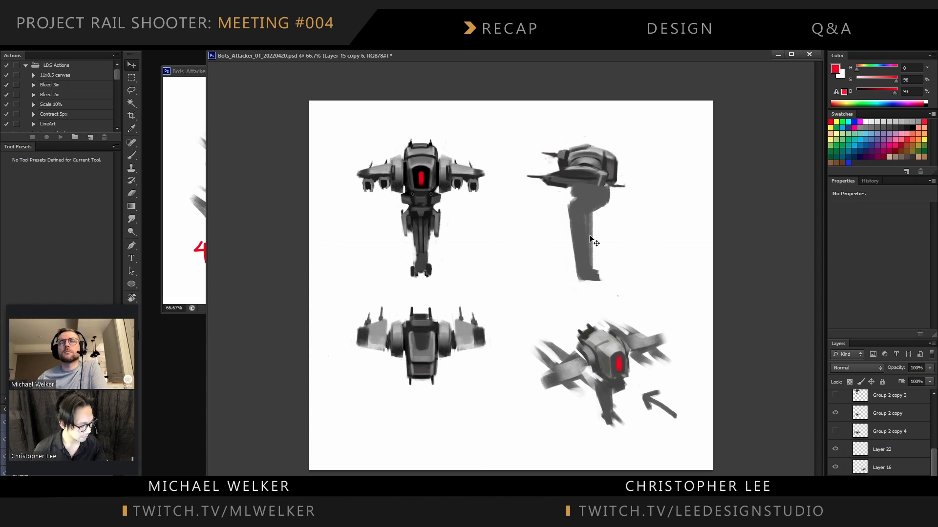
{"action": "key", "text": "b"}
{"action": "left_click", "coordinate": [588, 274], "text": "alt"}
{"action": "left_click_drag", "start_coordinate": [593, 278], "coordinate": [604, 275]}
{"action": "key", "text": "e"}
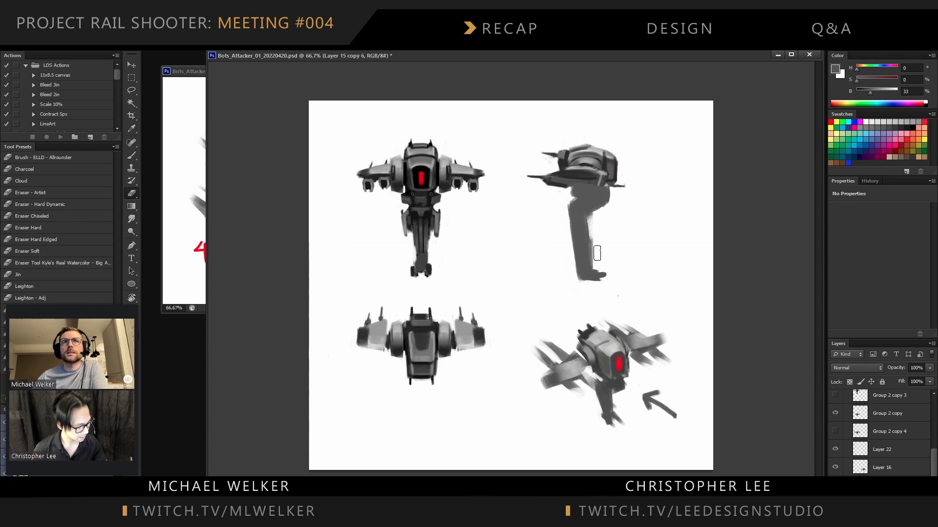
{"action": "key", "text": "b"}
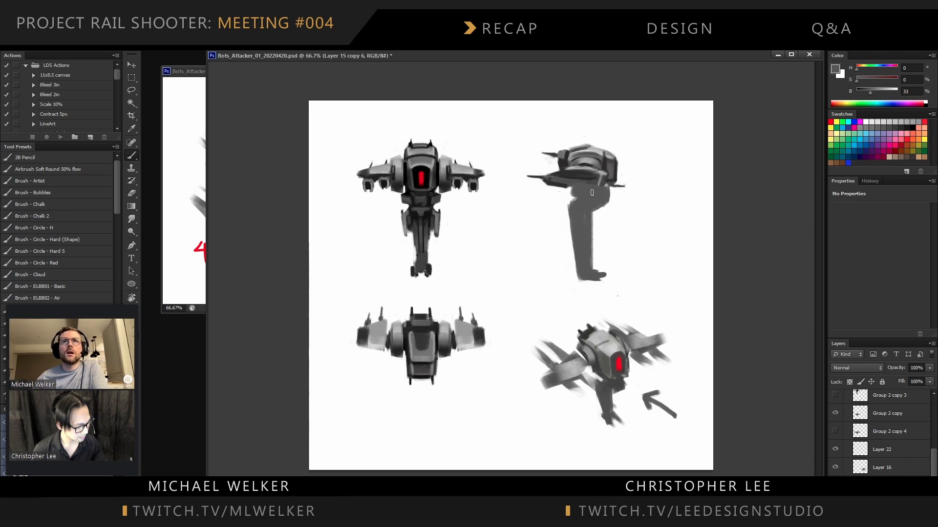
{"action": "left_click", "coordinate": [577, 191], "text": "alt"}
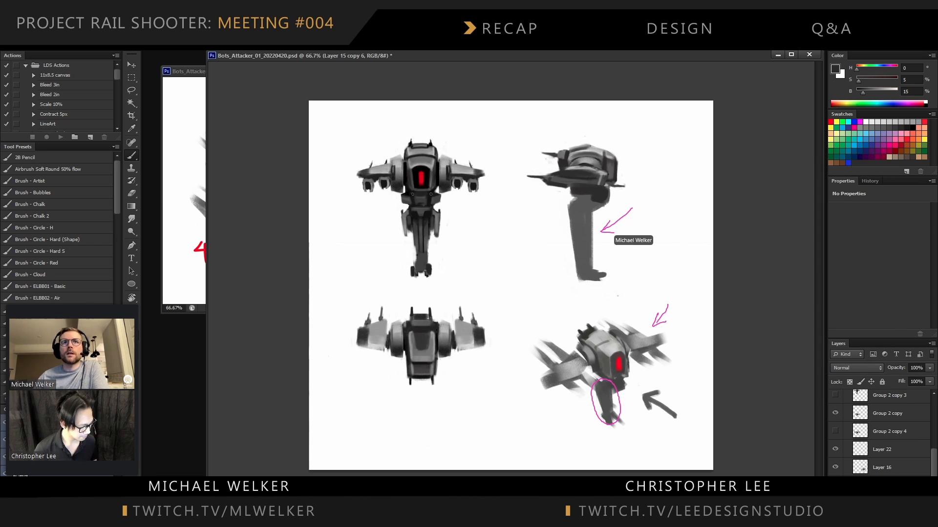
Lasso the side view's leg and scale it down beneath the body, leaving nothing selected
{"action": "key", "text": "l"}
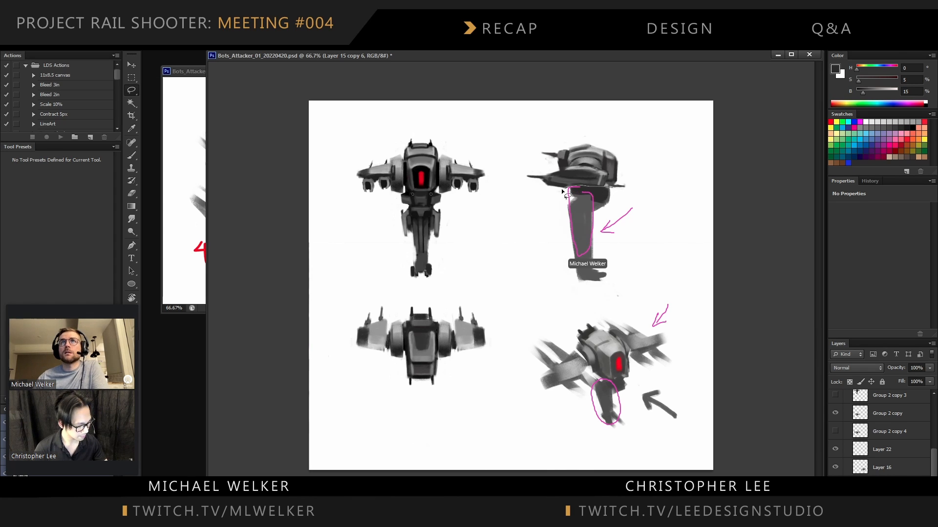
{"action": "mouse_move", "coordinate": [566, 194]}
{"action": "left_mouse_down"}
{"action": "mouse_move", "coordinate": [632, 247]}
{"action": "mouse_move", "coordinate": [637, 210]}
{"action": "left_mouse_up"}
{"action": "key", "text": "ctrl+t"}
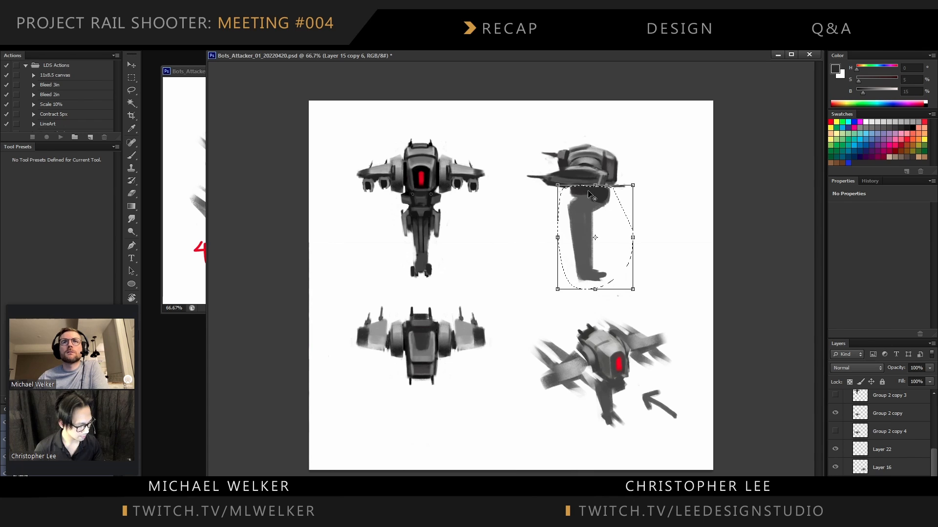
{"action": "left_click_drag", "start_coordinate": [632, 289], "coordinate": [614, 272]}
{"action": "key", "text": "Return"}
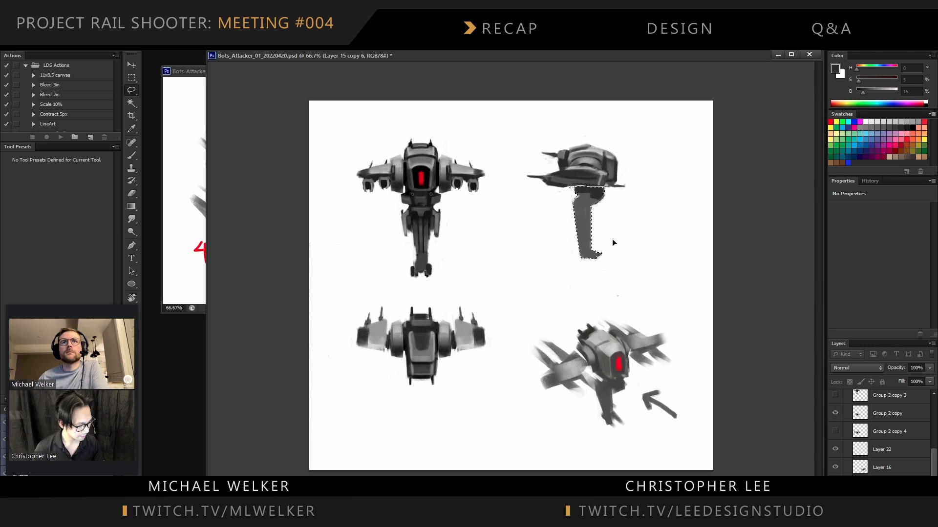
{"action": "key", "text": "ctrl+d"}
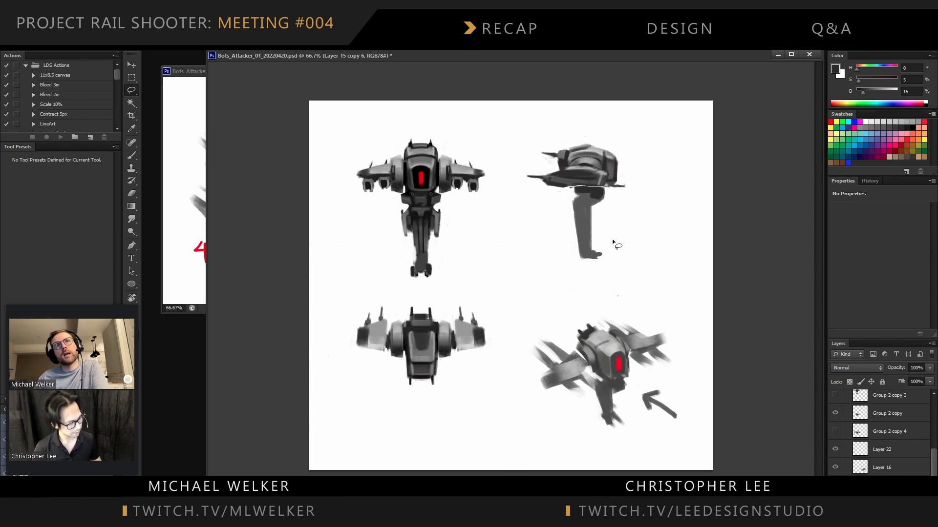
{"action": "key", "text": "b"}
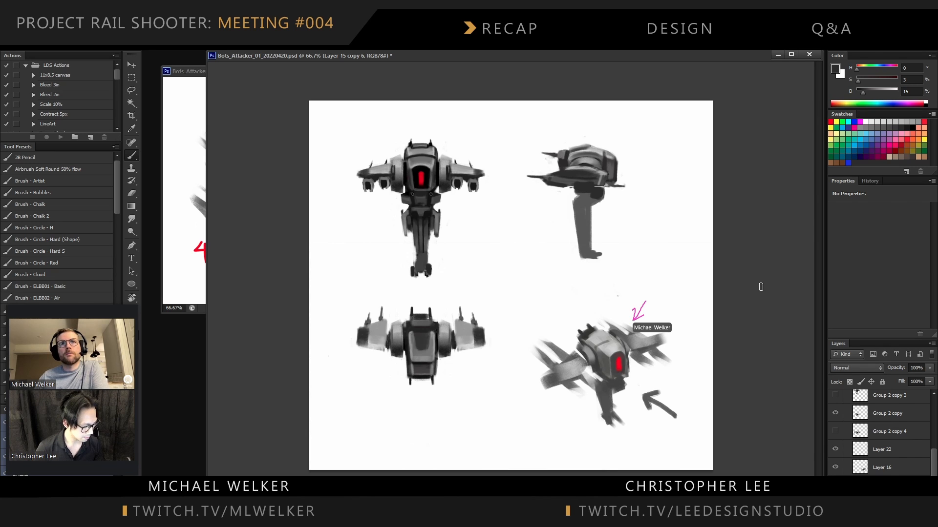
{"action": "key", "text": "ctrl+t"}
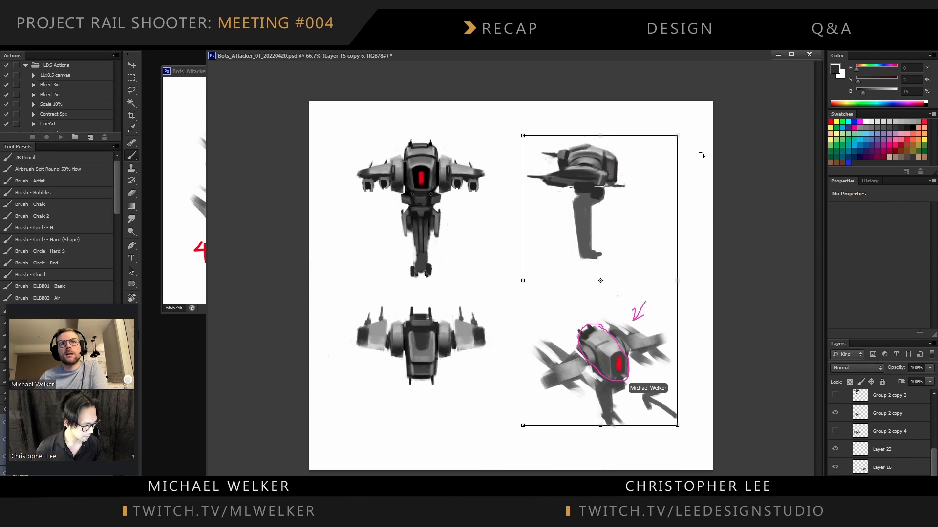
{"action": "key", "text": "Escape"}
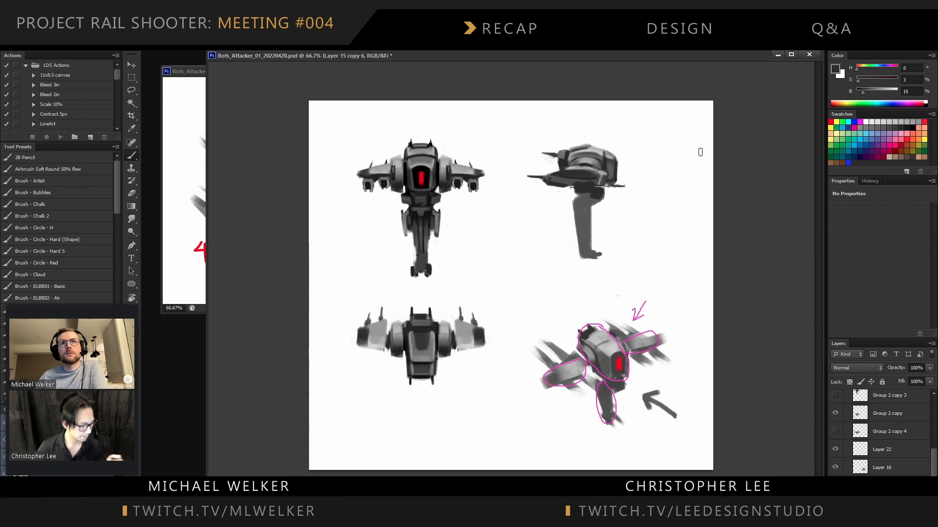
Lasso the entire side view and rotate it slightly clockwise, leaving nothing selected
{"action": "key", "text": "l"}
{"action": "mouse_move", "coordinate": [535, 125]}
{"action": "left_mouse_down"}
{"action": "mouse_move", "coordinate": [513, 221]}
{"action": "mouse_move", "coordinate": [640, 117]}
{"action": "mouse_move", "coordinate": [680, 121]}
{"action": "left_mouse_up"}
{"action": "key", "text": "ctrl+t"}
{"action": "key", "text": "Return"}
{"action": "key", "text": "ctrl+d"}
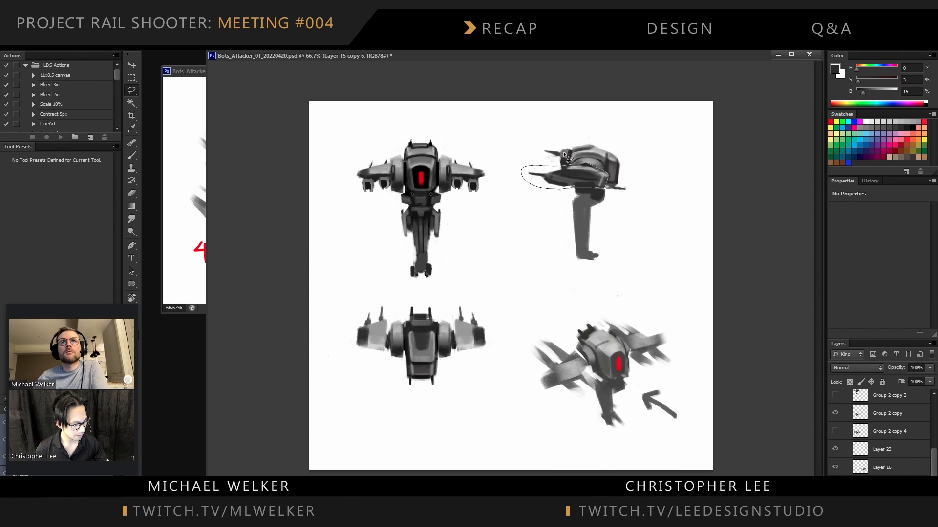
Cut the side view's near wing onto its own layer and scale it down against the body
{"action": "right_click", "coordinate": [582, 167]}
{"action": "left_click", "coordinate": [651, 246]}
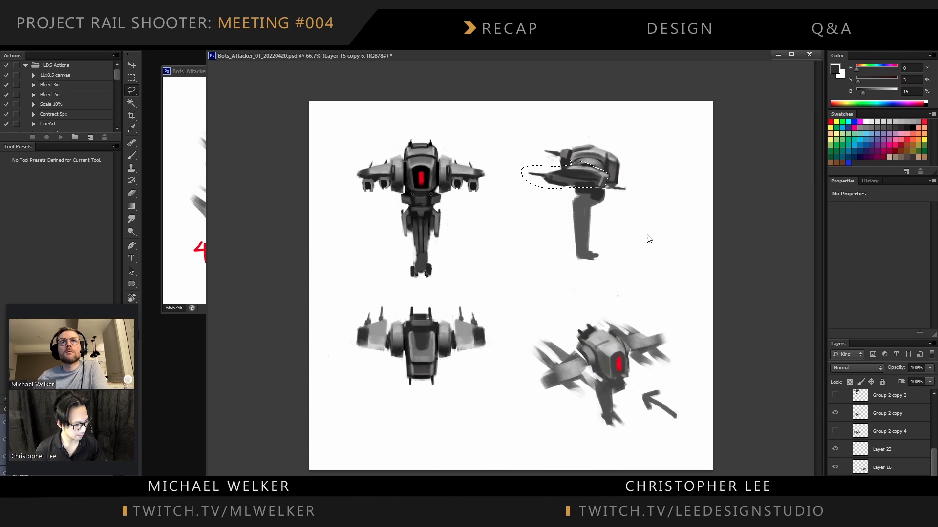
{"action": "key", "text": "ctrl+t"}
{"action": "mouse_move", "coordinate": [601, 188]}
{"action": "left_mouse_down"}
{"action": "mouse_move", "coordinate": [600, 172]}
{"action": "mouse_move", "coordinate": [647, 170]}
{"action": "mouse_move", "coordinate": [548, 173]}
{"action": "left_mouse_up"}
{"action": "key", "text": "ctrl+d"}
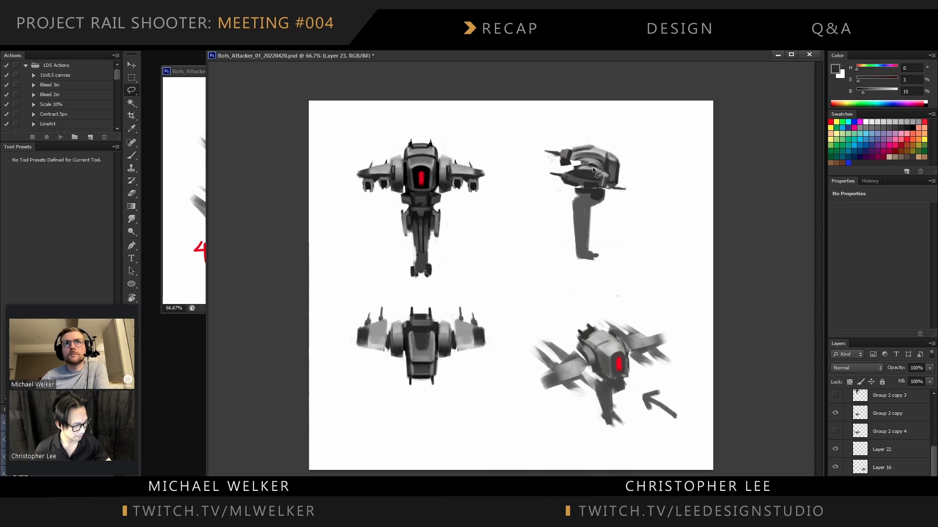
Fill the gaps around the side view's shortened wing with near-black sampled from the body, on the body's layer
{"action": "left_click", "coordinate": [577, 165], "text": "ctrl"}
{"action": "key", "text": "b"}
{"action": "left_click", "coordinate": [577, 162], "text": "alt"}
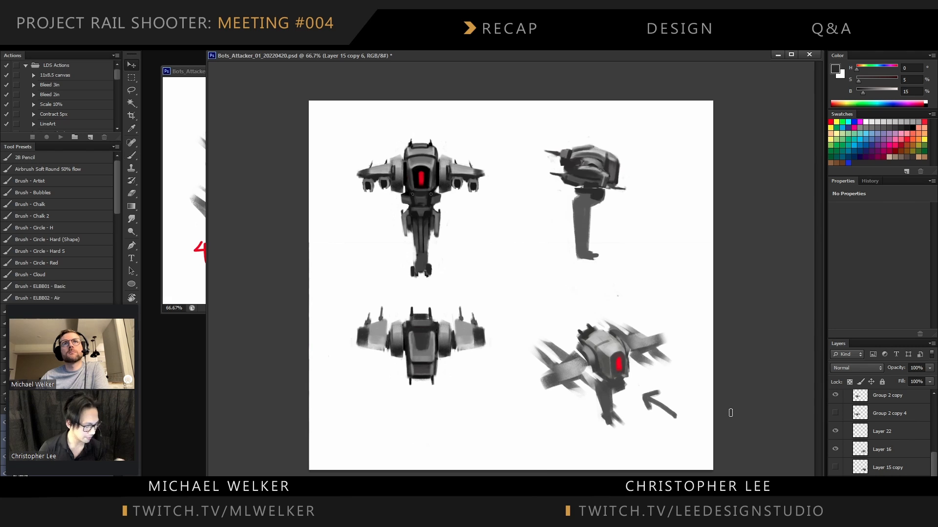
Lasso the arrow sketched beside the perspective view and delete it, then clear the selection
{"action": "key", "text": "v"}
{"action": "mouse_move", "coordinate": [623, 243]}
{"action": "left_mouse_down"}
{"action": "mouse_move", "coordinate": [503, 271]}
{"action": "mouse_move", "coordinate": [619, 252]}
{"action": "mouse_move", "coordinate": [625, 233]}
{"action": "mouse_move", "coordinate": [643, 224]}
{"action": "left_mouse_up"}
{"action": "key", "text": "l"}
{"action": "mouse_move", "coordinate": [734, 427]}
{"action": "left_mouse_down"}
{"action": "mouse_move", "coordinate": [711, 402]}
{"action": "mouse_move", "coordinate": [723, 324]}
{"action": "left_mouse_up"}
{"action": "key", "text": "Delete"}
{"action": "key", "text": "ctrl+d"}
{"action": "key", "text": "v"}
Paint dark grey touches on the side view's wing using a tone sampled from the body
{"action": "left_click", "coordinate": [598, 182]}
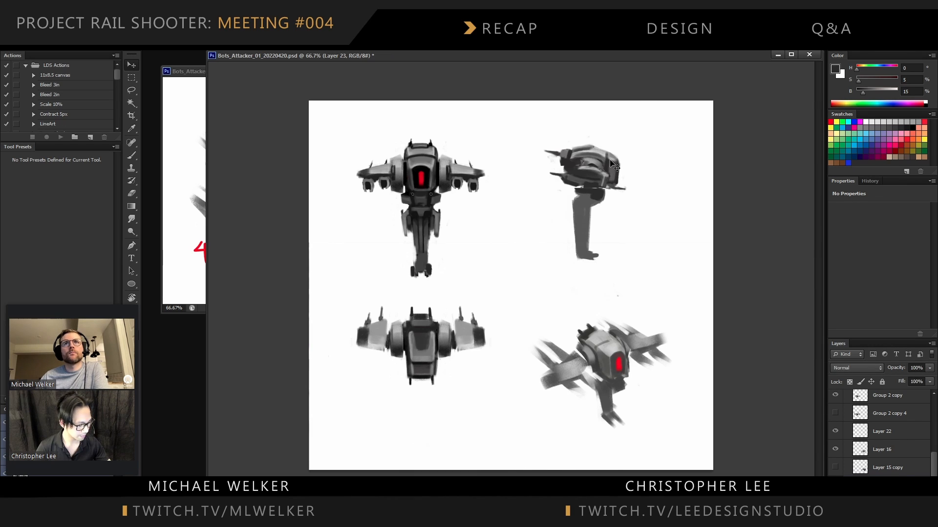
{"action": "key", "text": "b"}
{"action": "left_click", "coordinate": [569, 173], "text": "alt"}
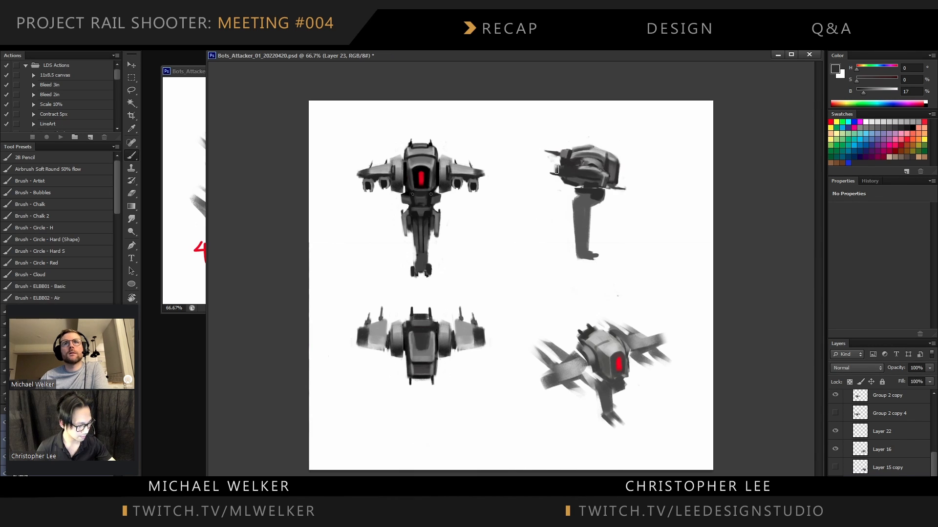
{"action": "left_click", "coordinate": [600, 192], "text": "alt"}
Move the side view's body and leg layers together slightly down and to the right
{"action": "key", "text": "v"}
{"action": "left_click", "coordinate": [607, 196], "text": "ctrl"}
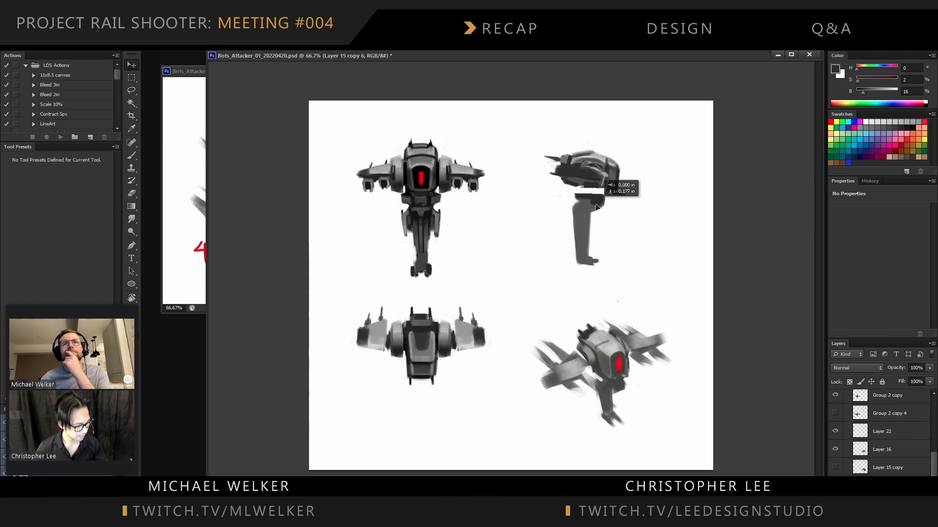
{"action": "left_click", "coordinate": [598, 198], "text": "ctrl"}
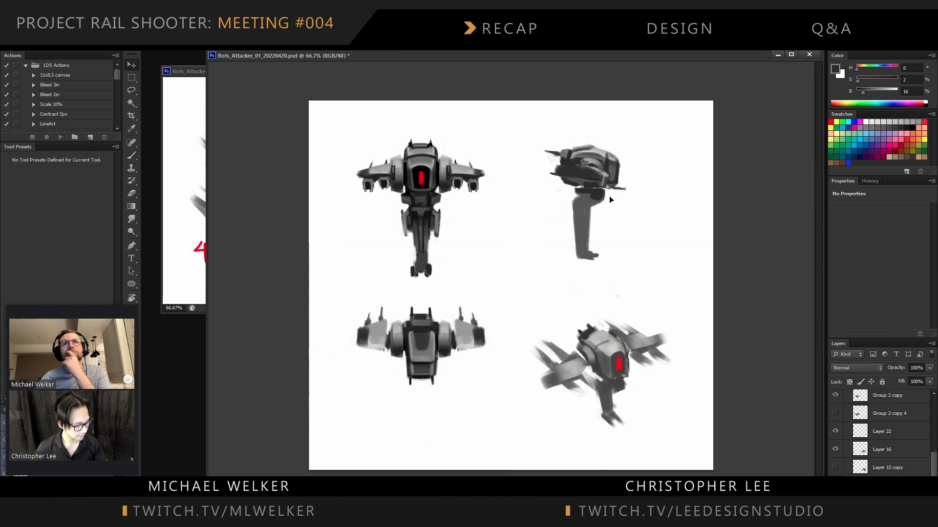
{"action": "left_click_drag", "start_coordinate": [609, 196], "coordinate": [609, 205]}
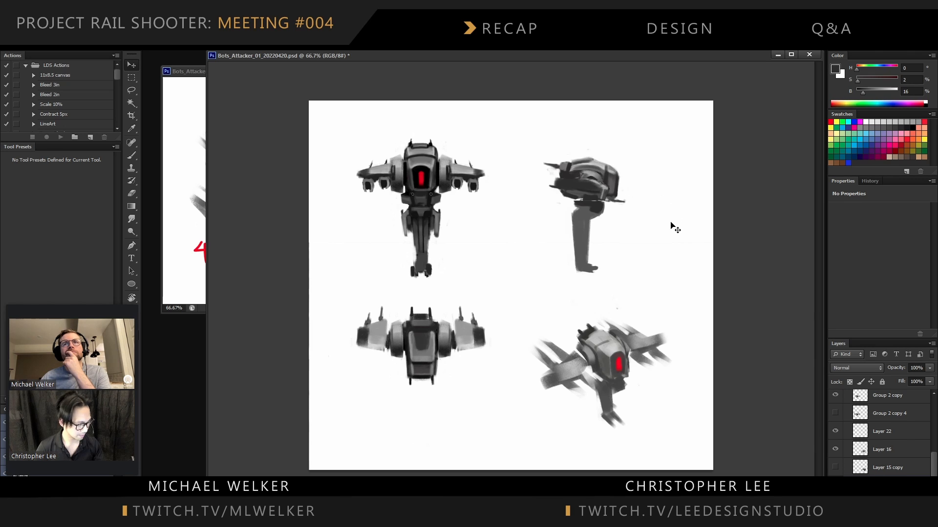
{"action": "left_click_drag", "start_coordinate": [669, 226], "coordinate": [675, 214]}
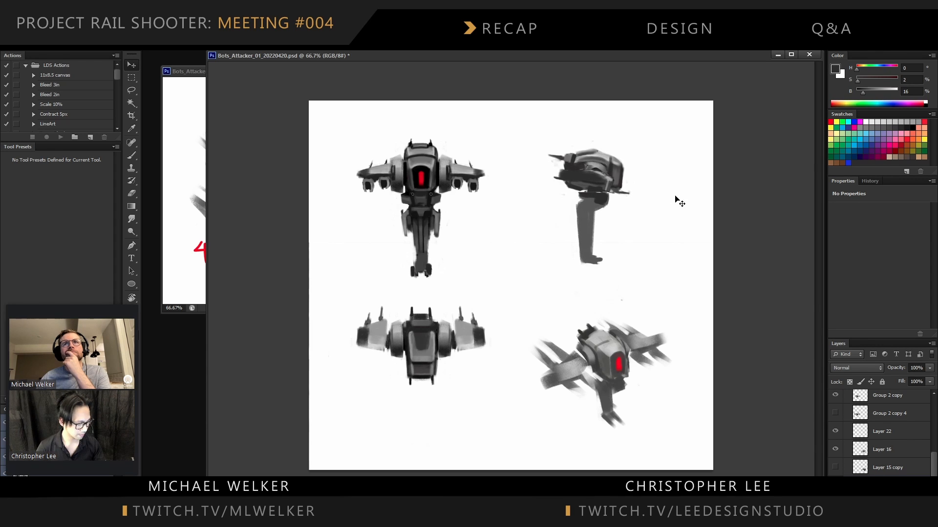
Lasso the side view's leg and enlarge it slightly with Free Transform
{"action": "key", "text": "l"}
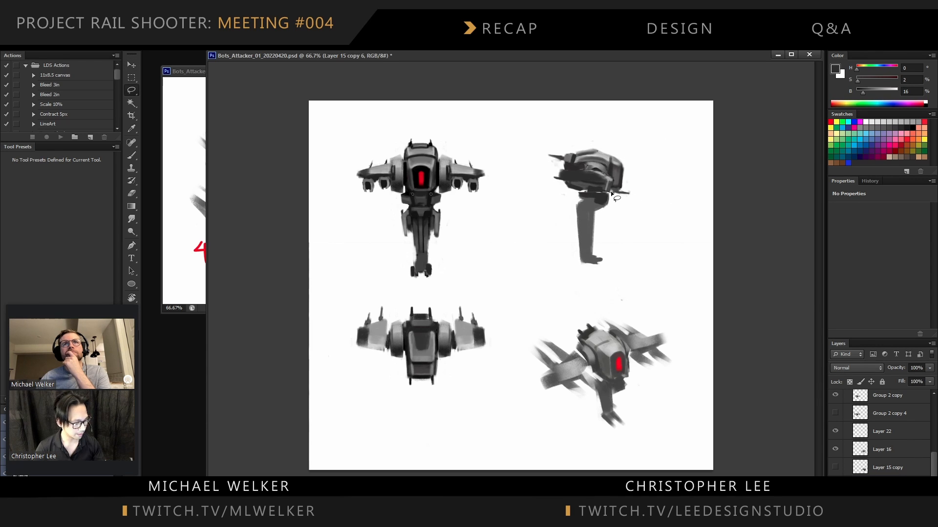
{"action": "mouse_move", "coordinate": [611, 193]}
{"action": "left_mouse_down"}
{"action": "mouse_move", "coordinate": [563, 202]}
{"action": "mouse_move", "coordinate": [605, 272]}
{"action": "mouse_move", "coordinate": [615, 185]}
{"action": "left_mouse_up"}
{"action": "key", "text": "ctrl+t"}
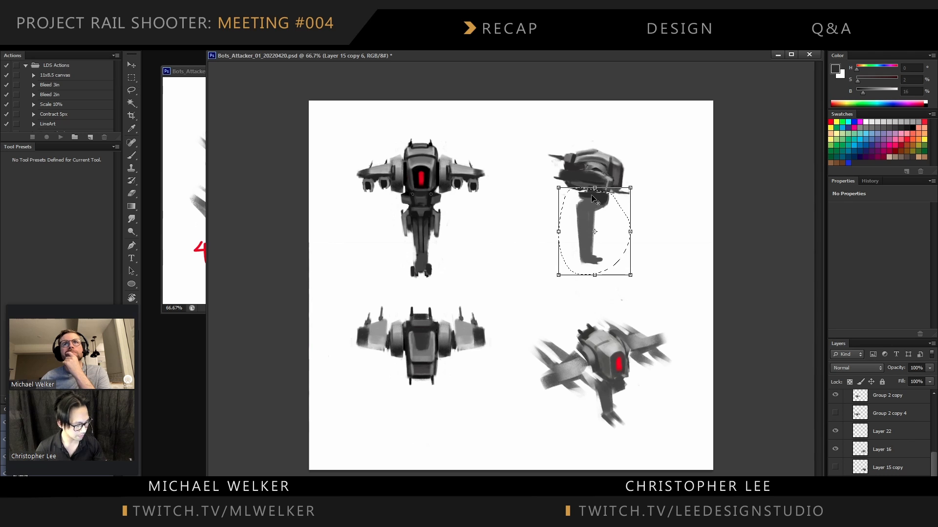
{"action": "left_click_drag", "start_coordinate": [633, 279], "coordinate": [636, 290]}
{"action": "key", "text": "Return"}
{"action": "key", "text": "ctrl+d"}
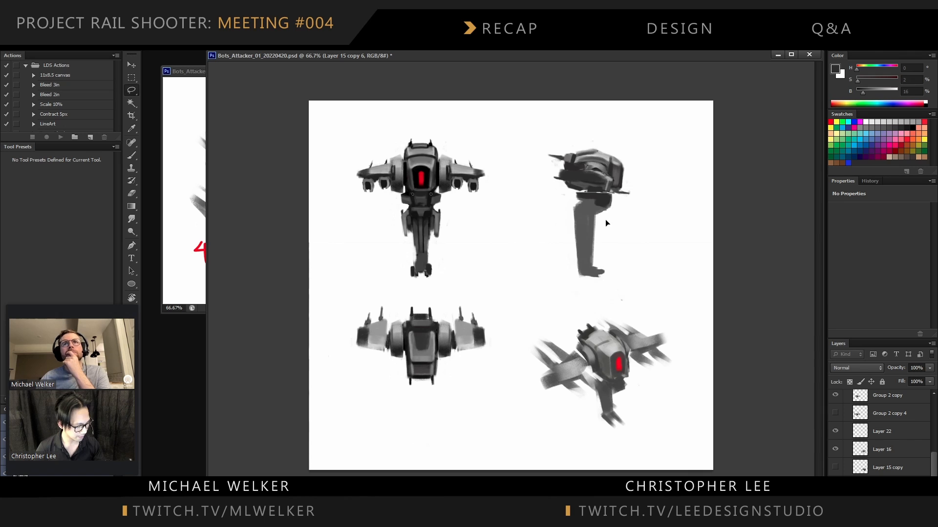
Fill the gap between the side view's body and leg, and shade the leg's outer edge in sampled dark grey
{"action": "key", "text": "b"}
{"action": "left_click", "coordinate": [600, 188], "text": "alt"}
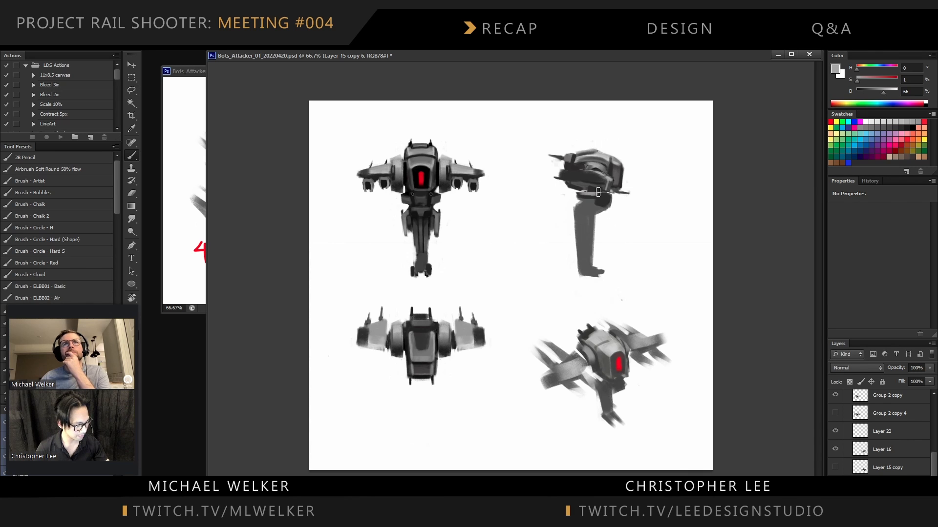
{"action": "left_click", "coordinate": [584, 191], "text": "alt"}
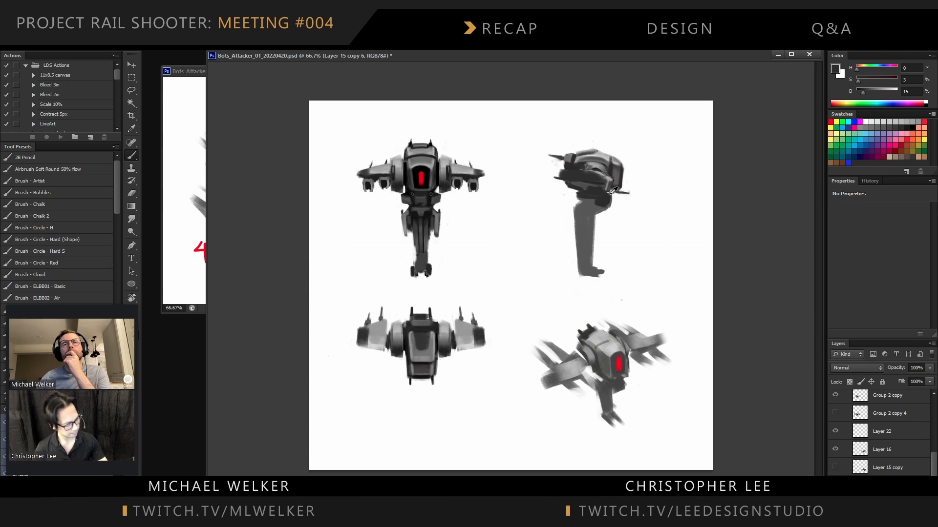
{"action": "left_click_drag", "start_coordinate": [573, 209], "coordinate": [578, 242]}
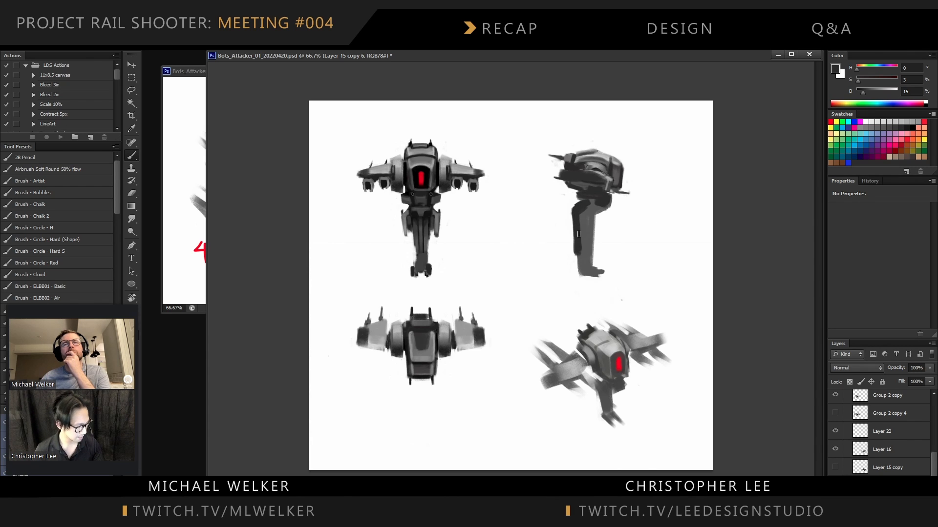
Paint lighter sampled grey across the side view's wing on the body layer
{"action": "left_click", "coordinate": [597, 184], "text": "alt"}
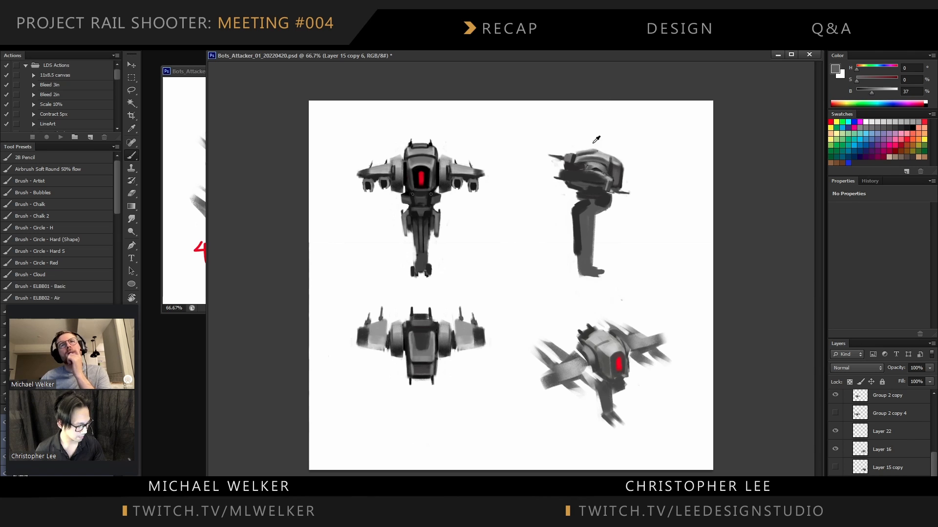
{"action": "left_click", "coordinate": [599, 172], "text": "alt"}
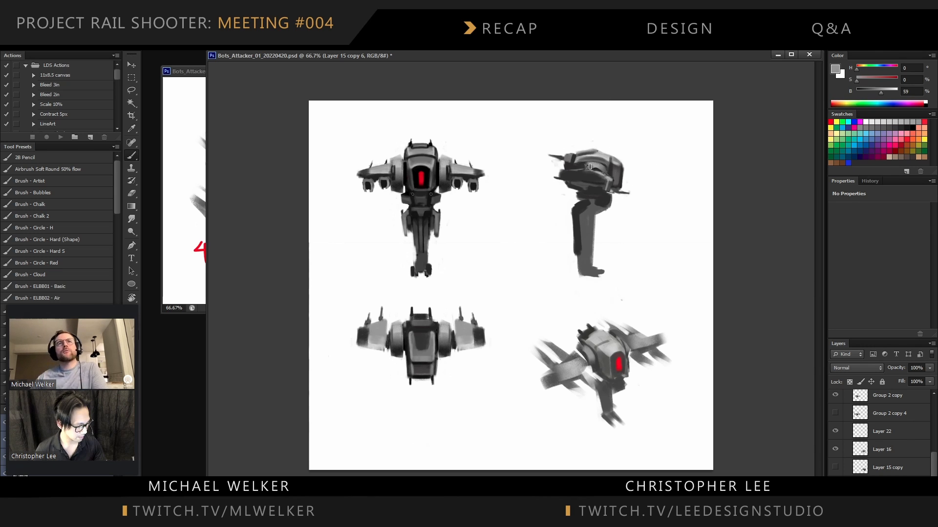
{"action": "left_click", "coordinate": [602, 152], "text": "ctrl"}
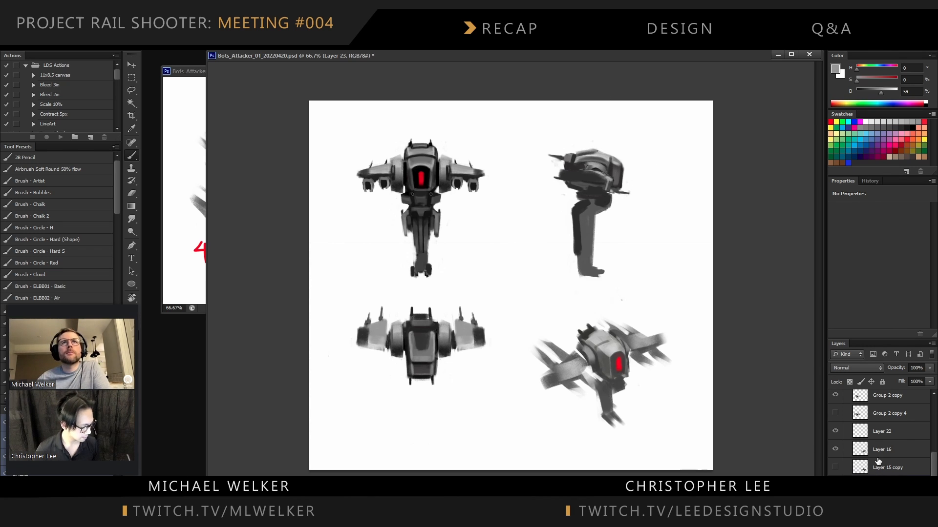
{"action": "left_click", "coordinate": [600, 154], "text": "alt"}
{"action": "left_click_drag", "start_coordinate": [567, 172], "coordinate": [598, 172]}
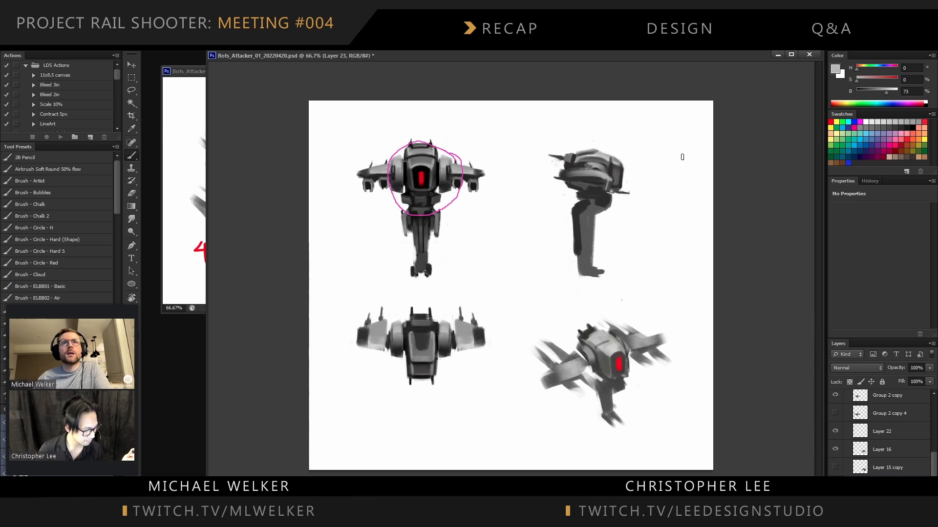
{"action": "key", "text": "e"}
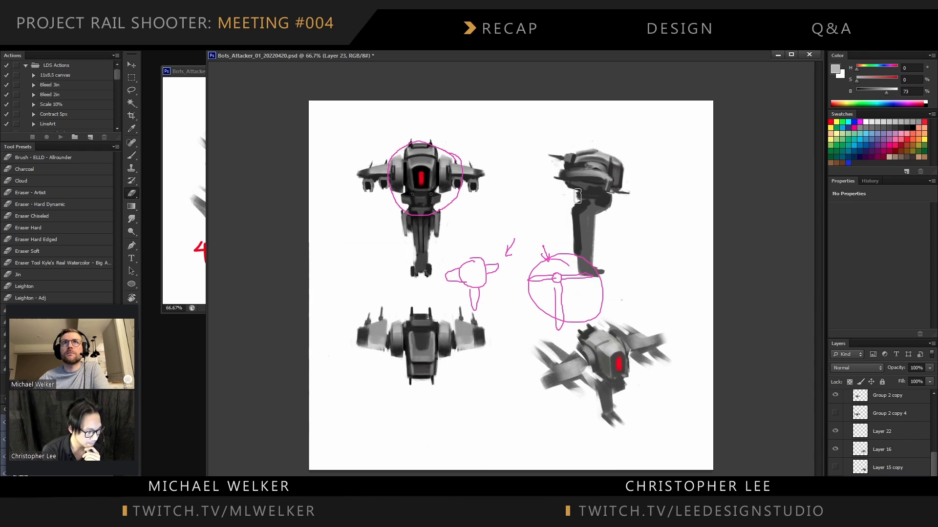
{"action": "key", "text": "Delete"}
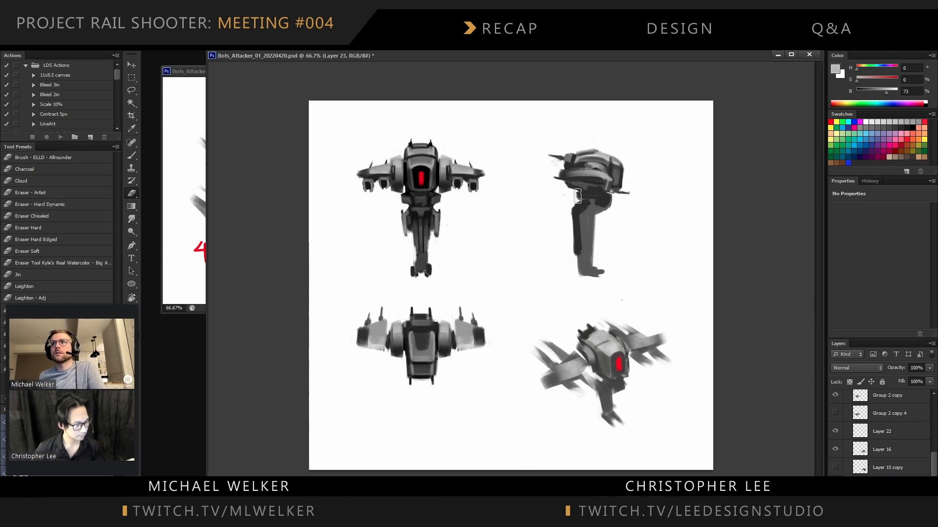
{"action": "key", "text": "v"}
{"action": "left_click", "coordinate": [649, 166]}
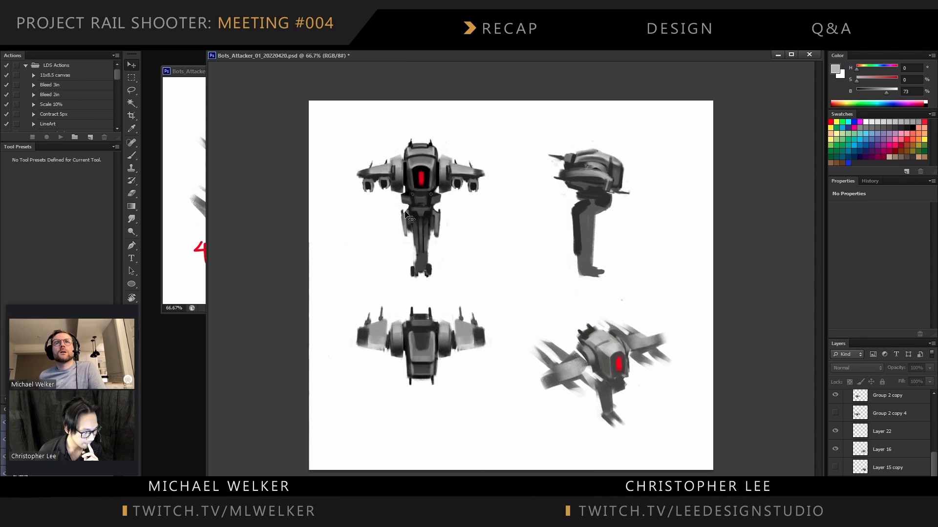
Marquee the front view's lower body and leg on the Group 2 layer and cut them to a new layer
{"action": "left_click", "coordinate": [427, 222], "text": "ctrl"}
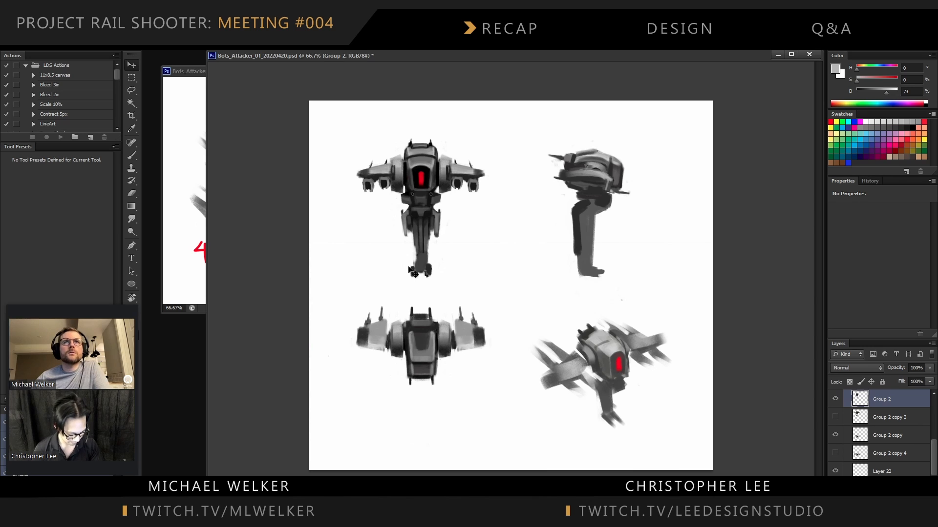
{"action": "key", "text": "m"}
{"action": "left_click_drag", "start_coordinate": [388, 295], "coordinate": [460, 206]}
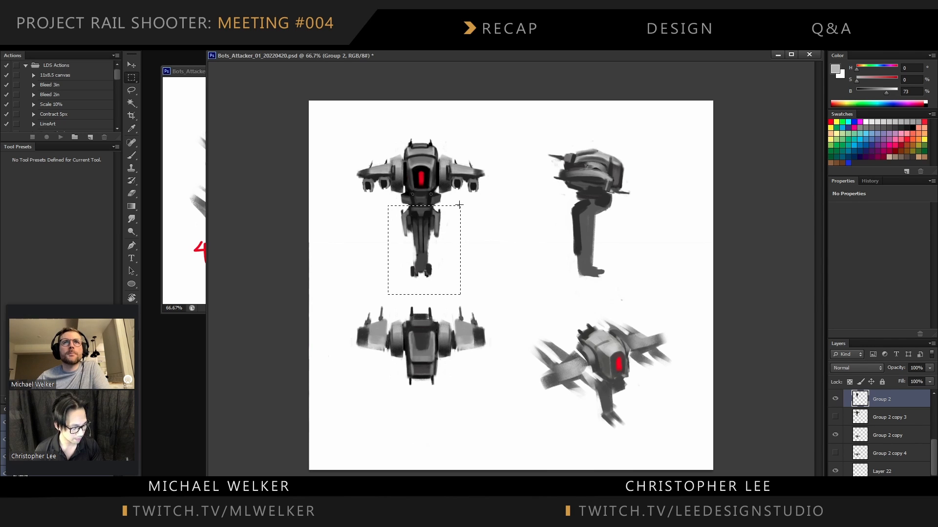
{"action": "left_click", "coordinate": [669, 209]}
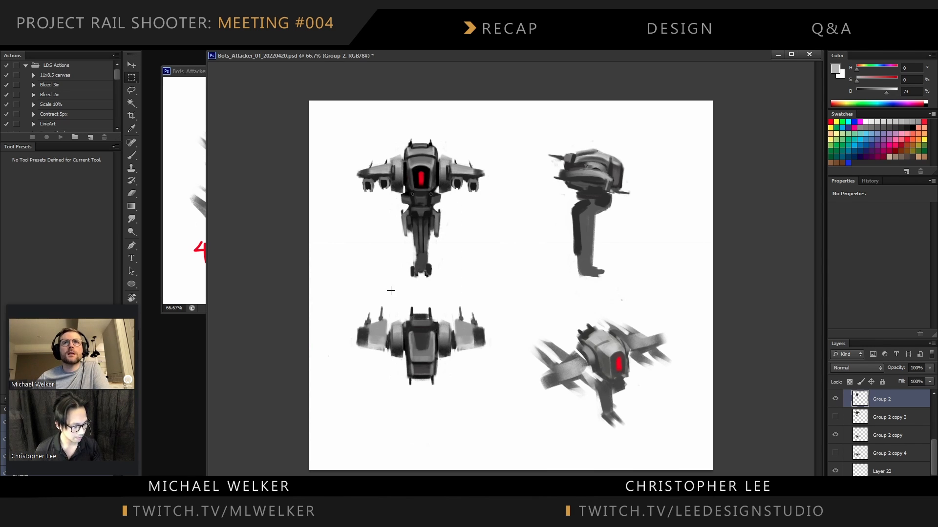
{"action": "left_click_drag", "start_coordinate": [391, 292], "coordinate": [452, 208]}
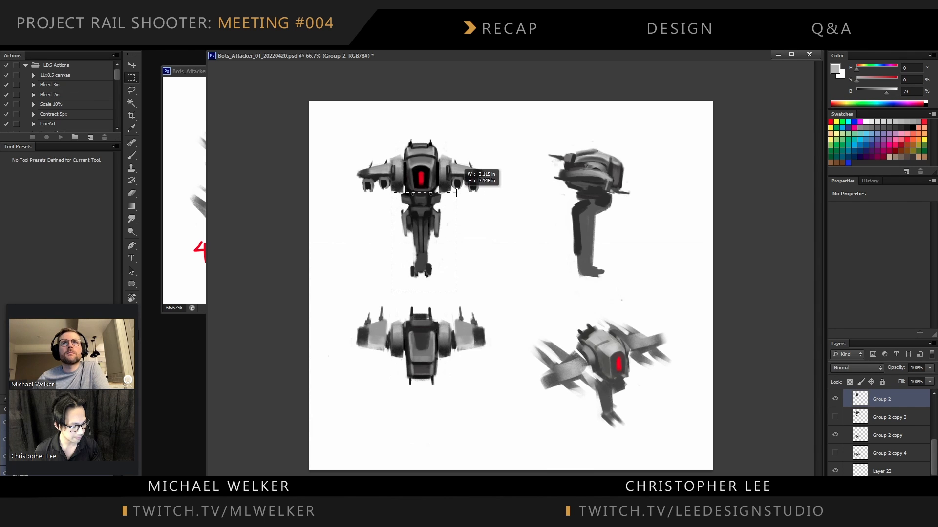
{"action": "left_click", "coordinate": [454, 188]}
{"action": "key", "text": "v"}
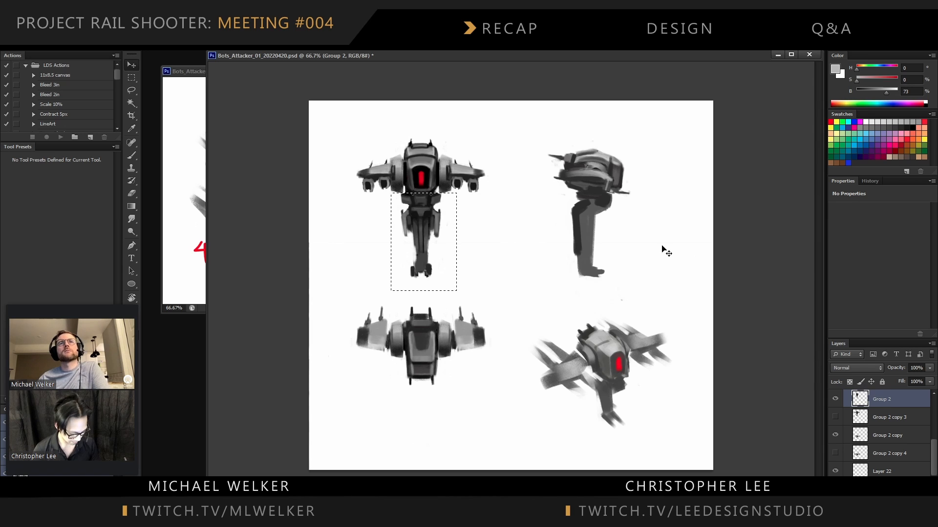
{"action": "key", "text": "m"}
{"action": "right_click", "coordinate": [420, 220]}
{"action": "left_click", "coordinate": [454, 307]}
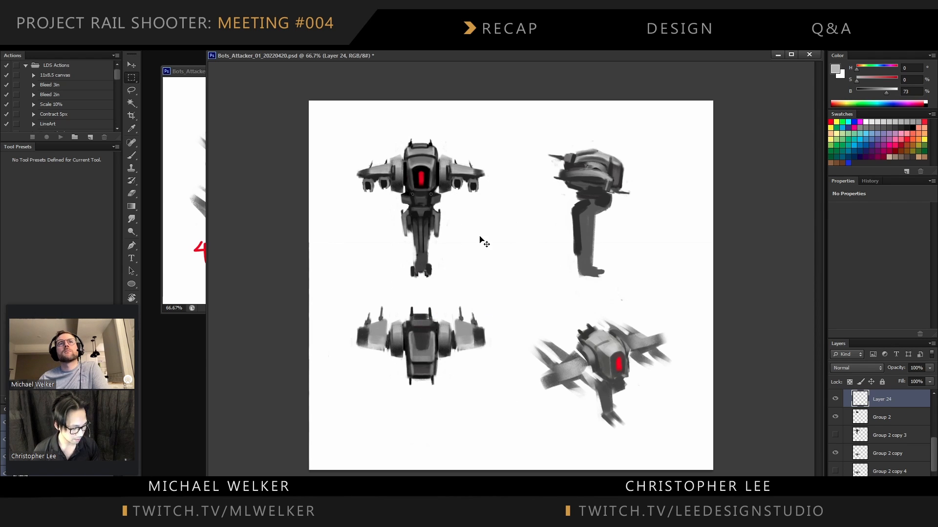
Scale the front view's leg section down to about 2.48 in high from its top centre, then widen it slightly
{"action": "key", "text": "ctrl+t"}
{"action": "left_click_drag", "start_coordinate": [421, 192], "coordinate": [421, 193]}
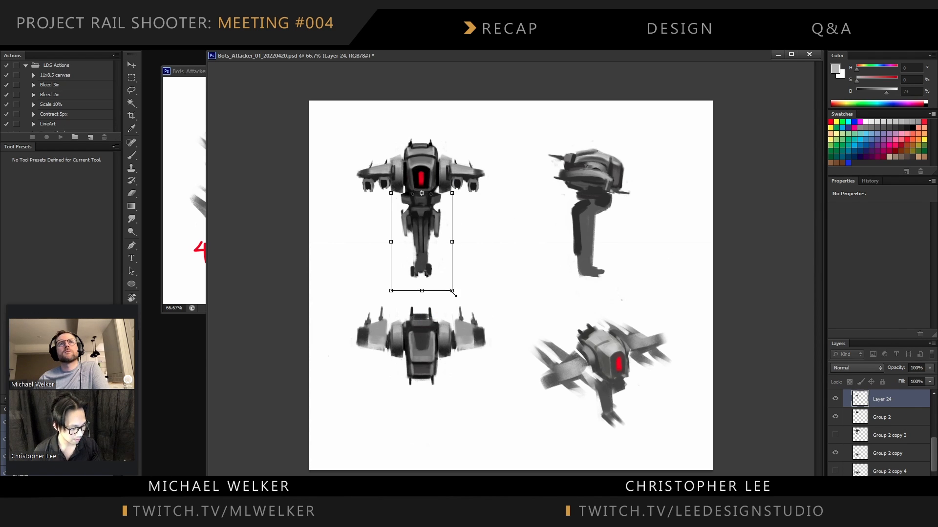
{"action": "left_click_drag", "start_coordinate": [451, 291], "coordinate": [438, 276]}
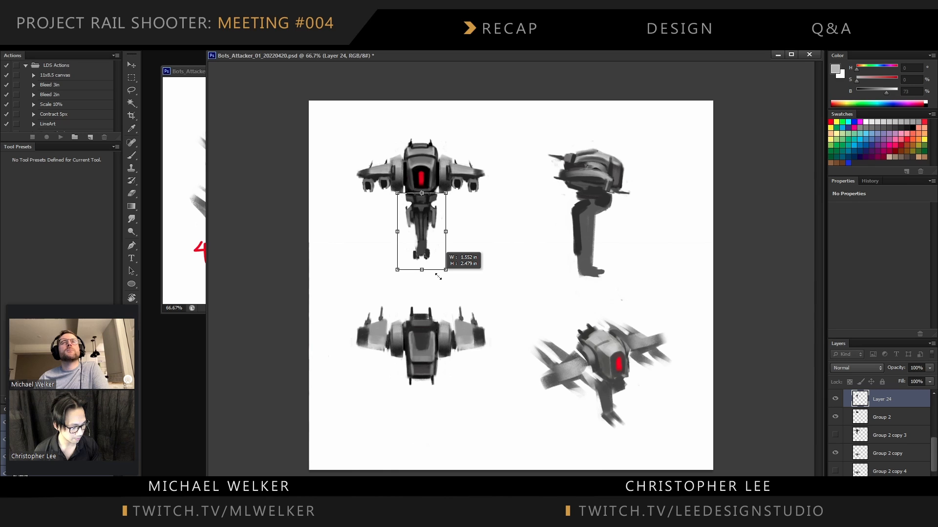
{"action": "left_click_drag", "start_coordinate": [438, 277], "coordinate": [438, 277]}
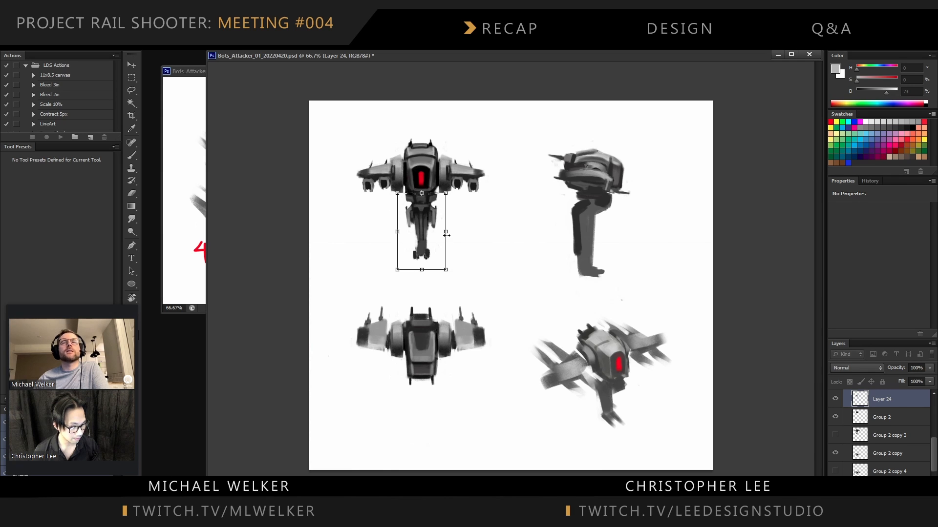
{"action": "left_click_drag", "start_coordinate": [446, 235], "coordinate": [451, 233]}
{"action": "left_click_drag", "start_coordinate": [452, 233], "coordinate": [453, 233]}
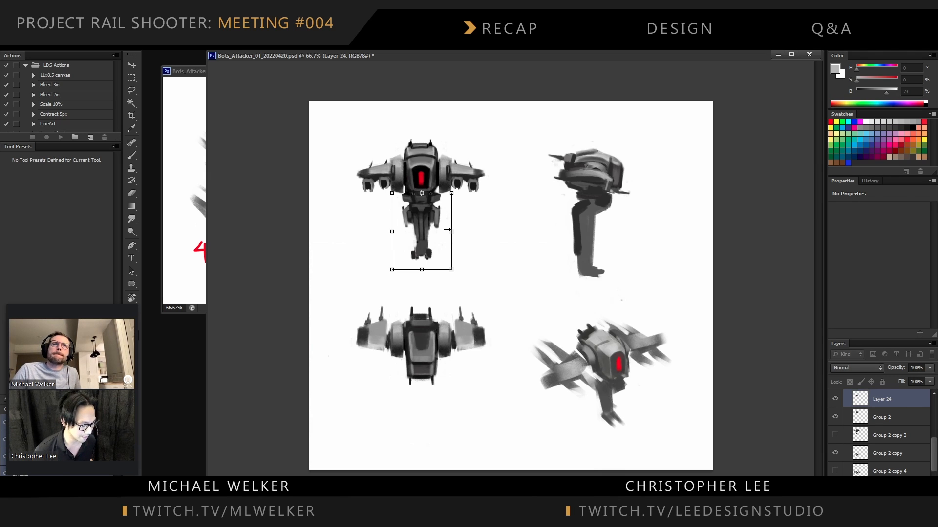
{"action": "key", "text": "Return"}
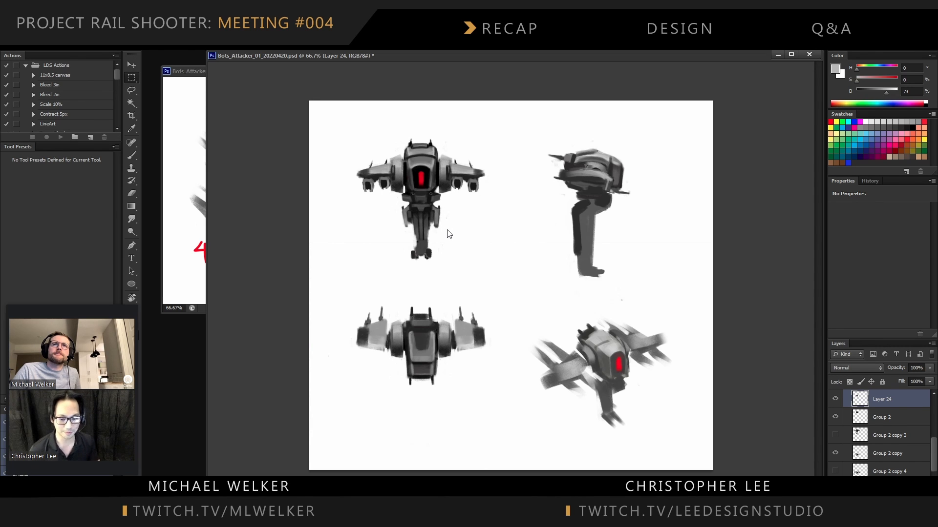
Move the front view's wing on Layer 21 about 0.25 in horizontally outward from the body
{"action": "key", "text": "ctrl+plus"}
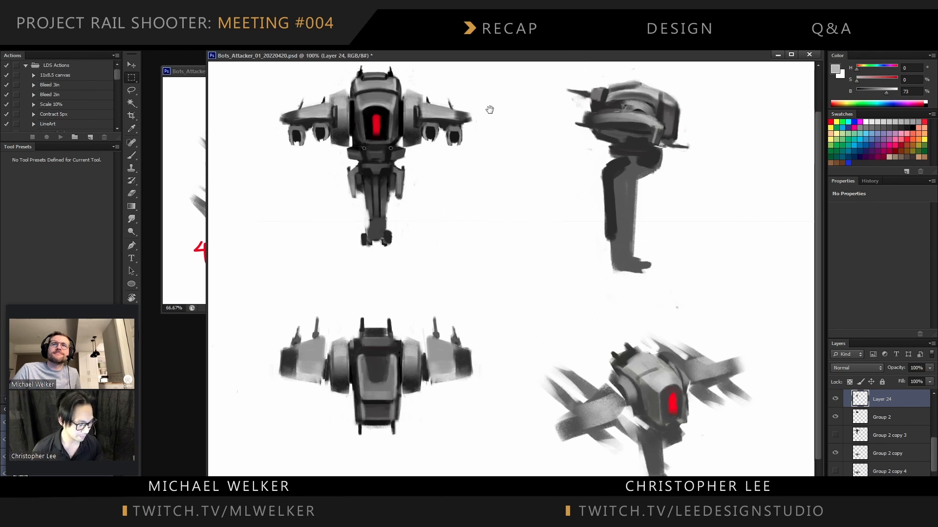
{"action": "key", "text": "ctrl+plus"}
{"action": "left_click_drag", "start_coordinate": [470, 203], "coordinate": [634, 250]}
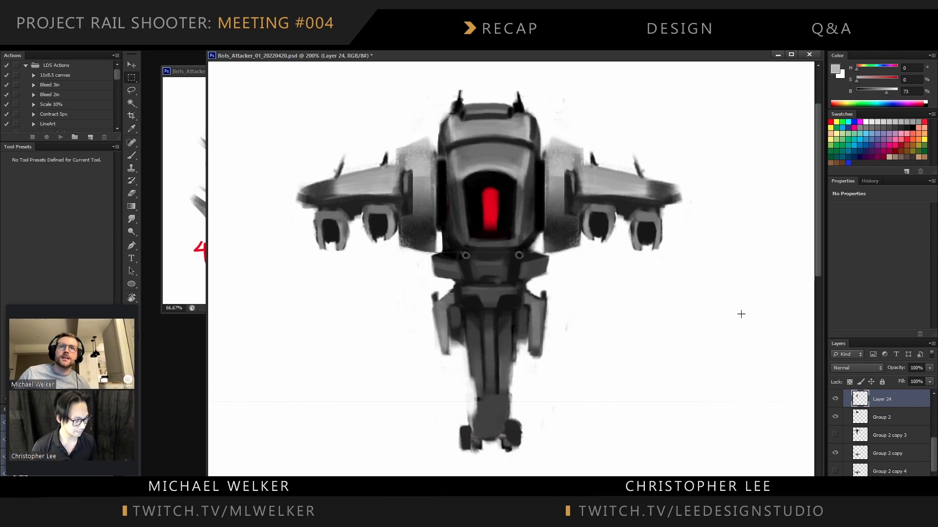
{"action": "key", "text": "v"}
{"action": "left_click", "coordinate": [626, 183], "text": "ctrl"}
{"action": "key", "text": "ctrl+minus"}
{"action": "key", "text": "ctrl+minus"}
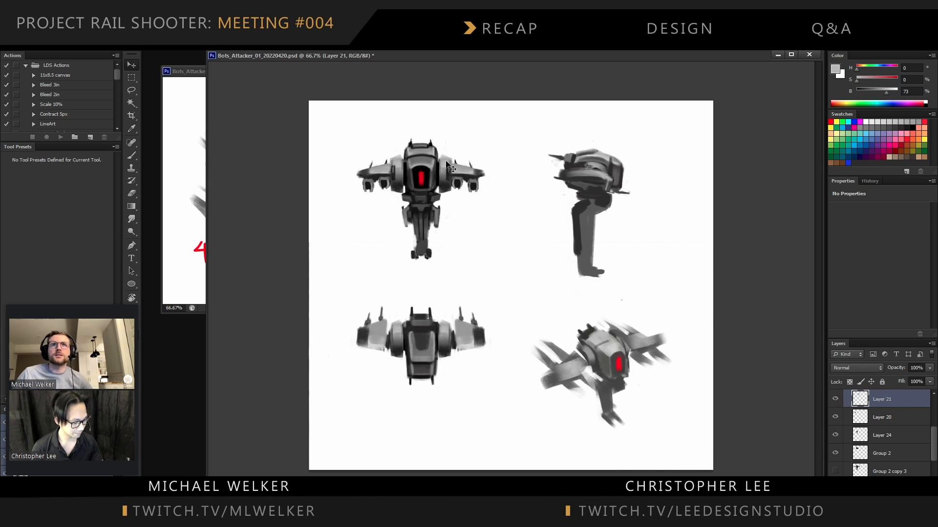
{"action": "left_click_drag", "start_coordinate": [465, 170], "coordinate": [474, 170]}
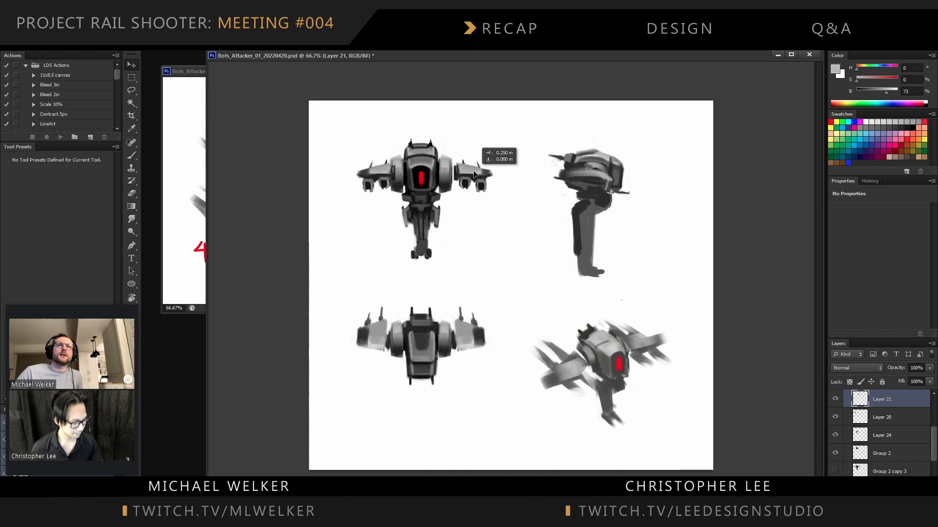
Outline the right shoulder pod of the front view on the Group 2 layer with the Polygonal Lasso
{"action": "left_click", "coordinate": [388, 177], "text": "ctrl"}
{"action": "left_click", "coordinate": [448, 175], "text": "ctrl"}
{"action": "key", "text": "ctrl+plus"}
{"action": "key", "text": "ctrl+plus"}
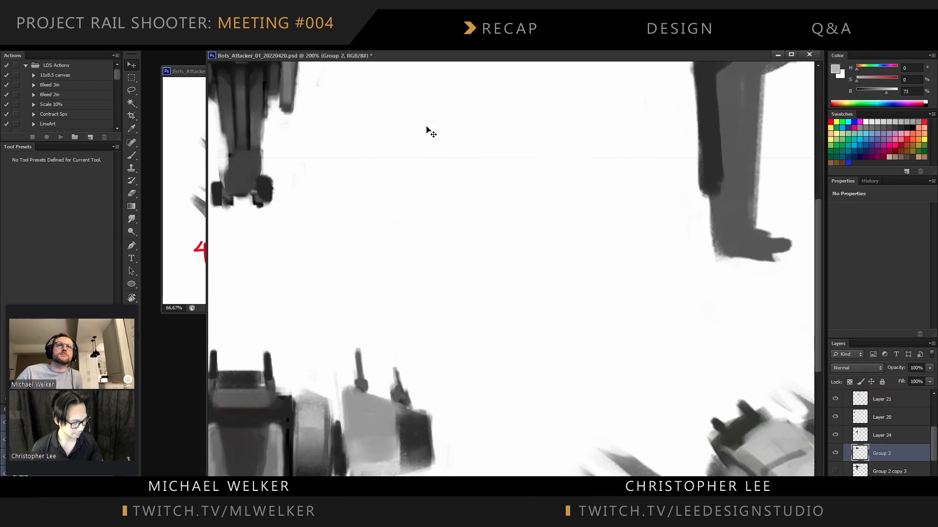
{"action": "left_click_drag", "start_coordinate": [723, 355], "coordinate": [533, 208]}
{"action": "mouse_move", "coordinate": [416, 171]}
{"action": "left_mouse_down"}
{"action": "mouse_move", "coordinate": [571, 348]}
{"action": "mouse_move", "coordinate": [579, 294]}
{"action": "mouse_move", "coordinate": [595, 323]}
{"action": "left_mouse_up"}
{"action": "key", "text": "l"}
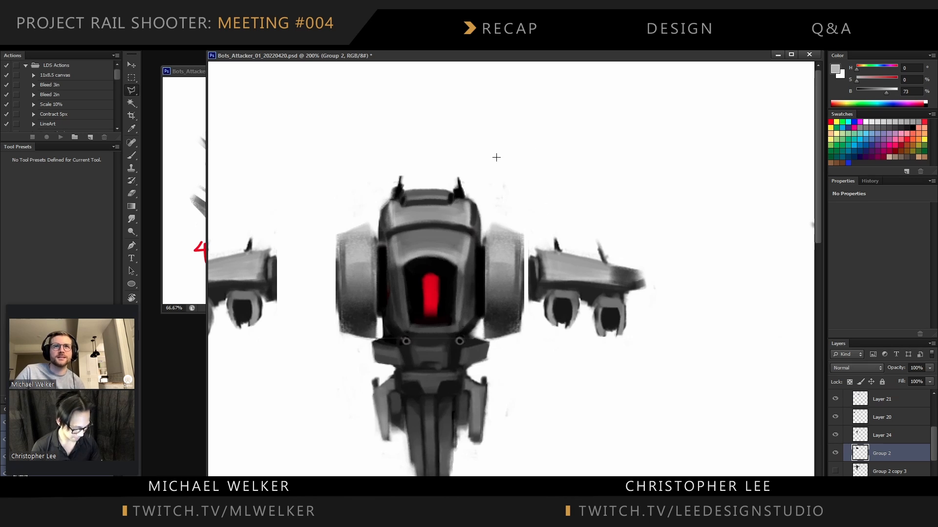
{"action": "left_click", "coordinate": [488, 213]}
{"action": "left_click", "coordinate": [482, 230]}
{"action": "left_click", "coordinate": [481, 337]}
{"action": "left_click", "coordinate": [492, 348]}
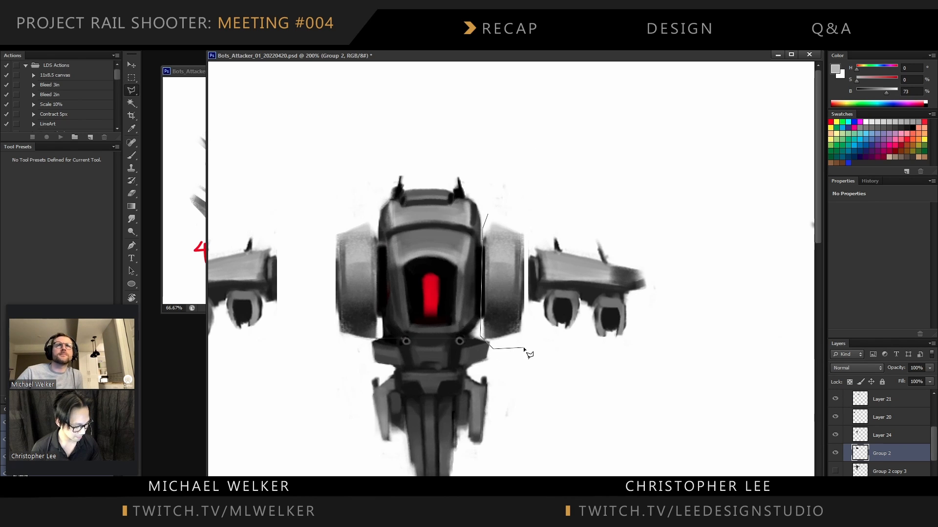
{"action": "left_click", "coordinate": [525, 344]}
{"action": "left_click", "coordinate": [537, 289]}
{"action": "left_click", "coordinate": [534, 192]}
{"action": "double_click", "coordinate": [526, 189]}
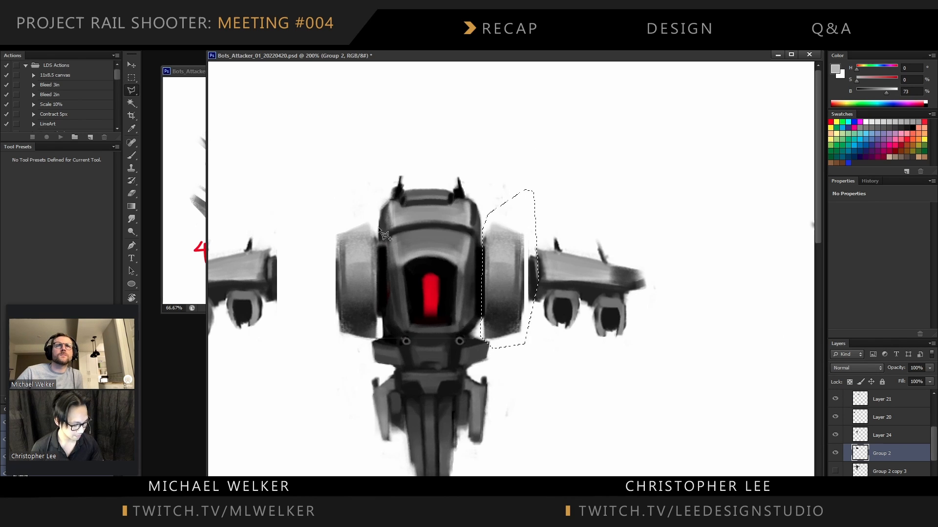
Add the left shoulder pod to the selection and cut both pods to a new layer
{"action": "left_click", "coordinate": [378, 261]}
{"action": "left_click", "coordinate": [375, 338]}
{"action": "left_click", "coordinate": [356, 353]}
{"action": "left_click", "coordinate": [322, 336]}
{"action": "left_click", "coordinate": [312, 244]}
{"action": "left_click", "coordinate": [343, 192]}
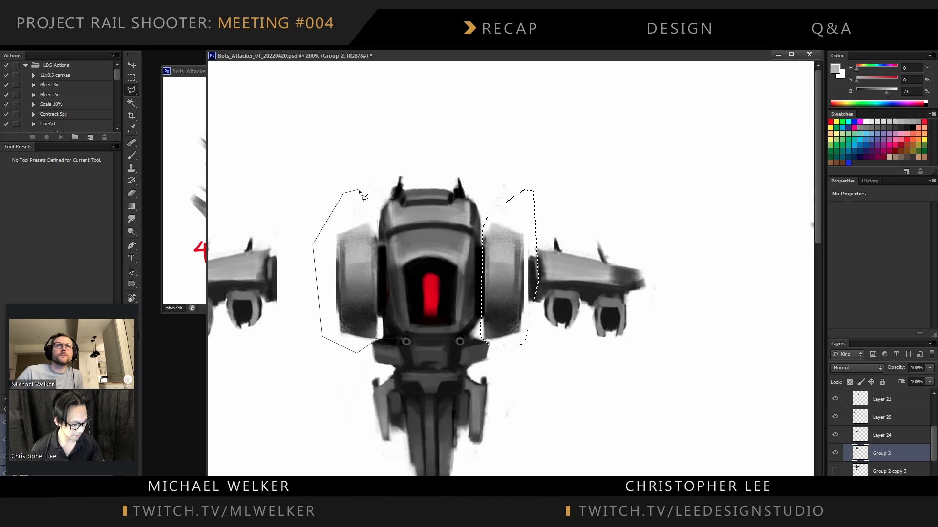
{"action": "left_click", "coordinate": [378, 261]}
{"action": "right_click", "coordinate": [505, 230]}
{"action": "left_click", "coordinate": [579, 318]}
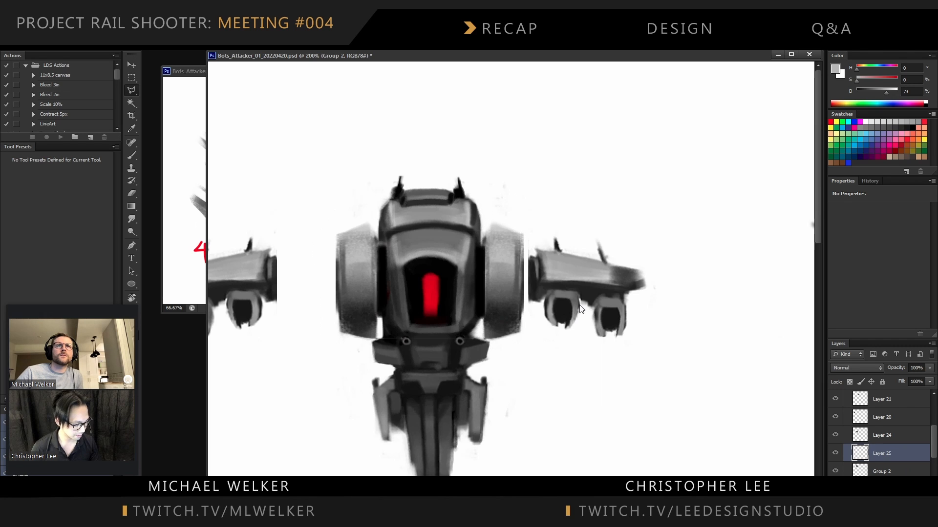
Scale the front view's two shoulder pods down together to about three quarters of their size
{"action": "key", "text": "ctrl+minus"}
{"action": "key", "text": "ctrl+t"}
{"action": "left_click_drag", "start_coordinate": [415, 133], "coordinate": [423, 221]}
{"action": "key", "text": "Return"}
Cut the right shoulder pod to its own layer and move the two pods slightly outward from the body
{"action": "key", "text": "m"}
{"action": "right_click", "coordinate": [424, 156]}
{"action": "left_click", "coordinate": [462, 234]}
{"action": "key", "text": "v"}
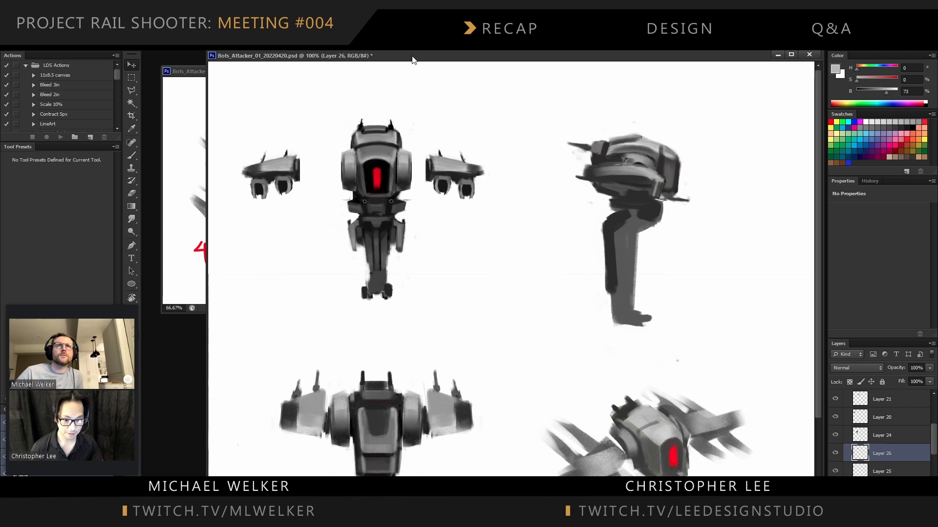
{"action": "left_click_drag", "start_coordinate": [406, 171], "coordinate": [412, 172]}
{"action": "left_click", "coordinate": [351, 171], "text": "ctrl"}
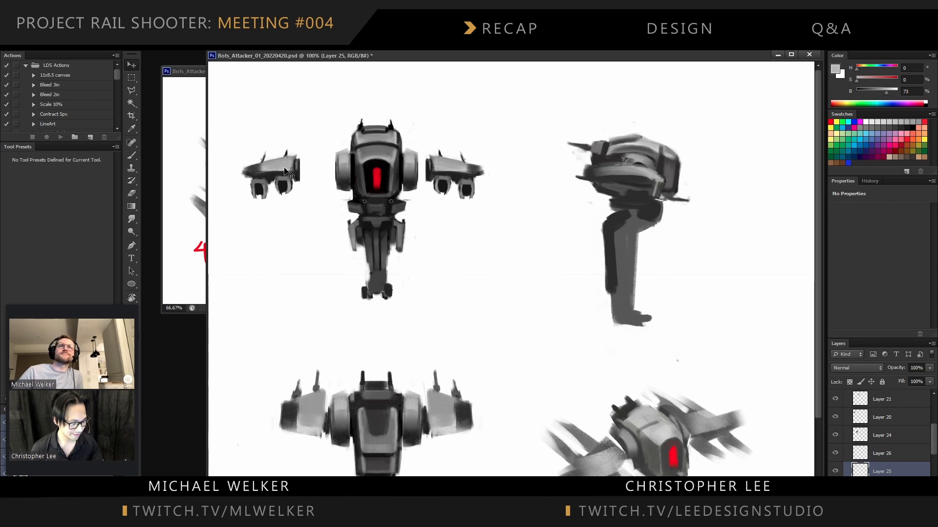
Move both front view wings inward until they meet the shoulder pods
{"action": "left_click", "coordinate": [303, 155], "text": "ctrl"}
{"action": "left_click_drag", "start_coordinate": [302, 156], "coordinate": [342, 153]}
{"action": "left_click", "coordinate": [444, 165], "text": "ctrl"}
{"action": "left_click_drag", "start_coordinate": [444, 165], "coordinate": [435, 164]}
{"action": "left_click", "coordinate": [420, 165], "text": "ctrl"}
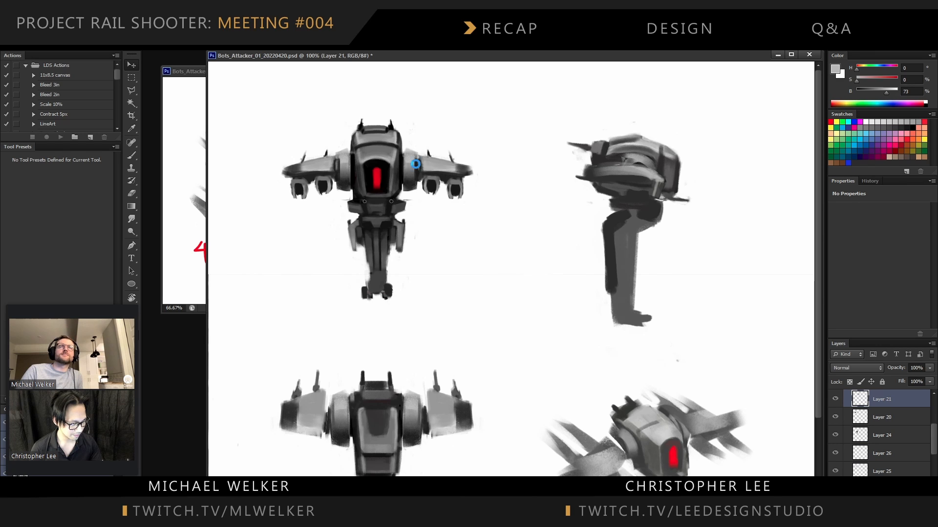
{"action": "left_click", "coordinate": [420, 165]}
{"action": "key", "text": "Return"}
{"action": "left_click", "coordinate": [440, 174], "text": "ctrl"}
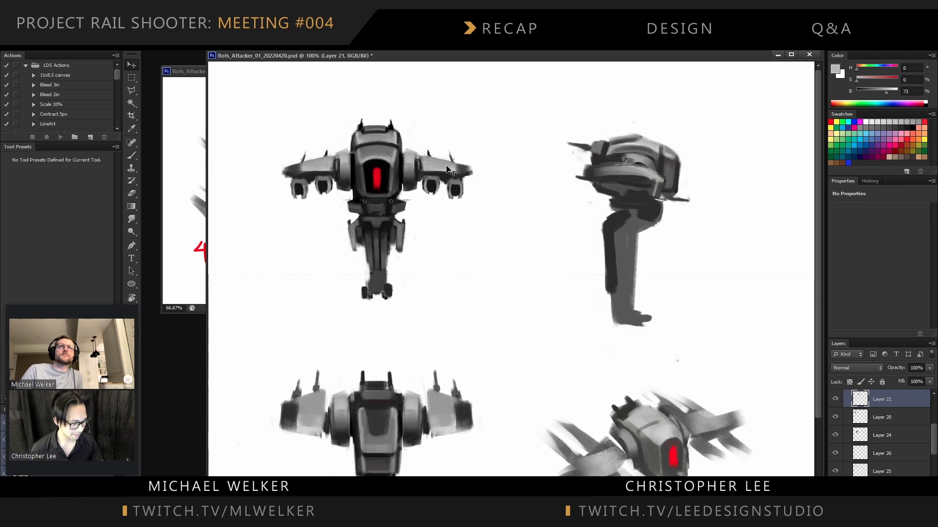
{"action": "key", "text": "ctrl+minus"}
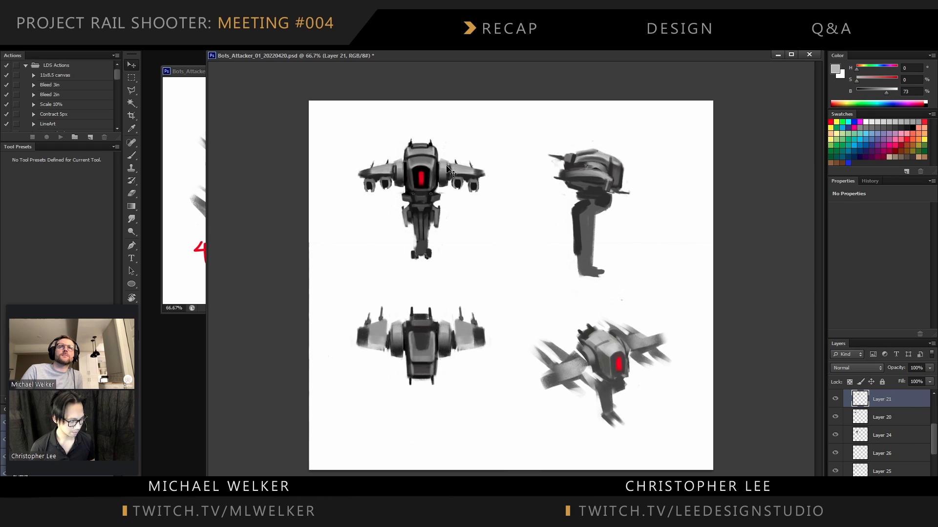
Erase the head section and antennae above the front view's body on the Group 2 layer, leaving a low curved top
{"action": "key", "text": "ctrl+plus"}
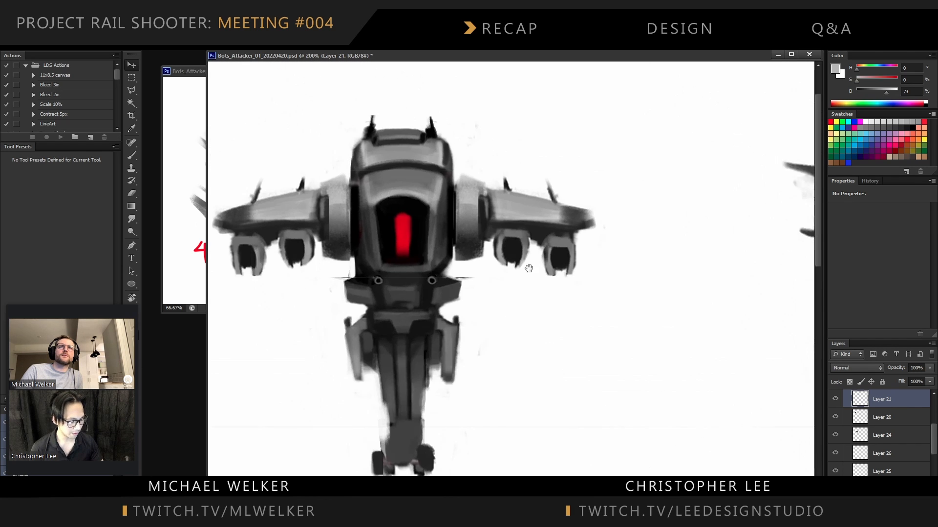
{"action": "key", "text": "e"}
{"action": "mouse_move", "coordinate": [363, 157]}
{"action": "left_mouse_down"}
{"action": "mouse_move", "coordinate": [482, 145]}
{"action": "mouse_move", "coordinate": [391, 162]}
{"action": "mouse_move", "coordinate": [490, 158]}
{"action": "mouse_move", "coordinate": [405, 152]}
{"action": "mouse_move", "coordinate": [463, 163]}
{"action": "left_mouse_up"}
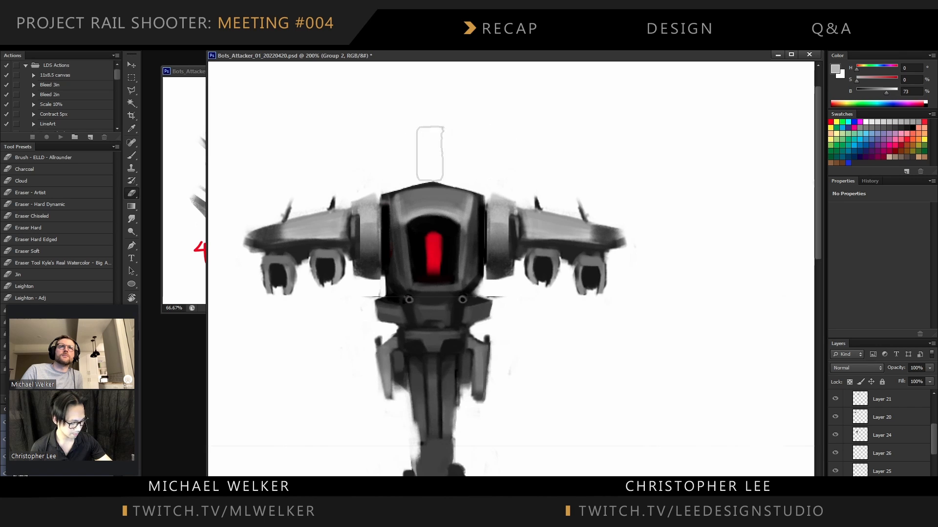
{"action": "key", "text": "ctrl+minus"}
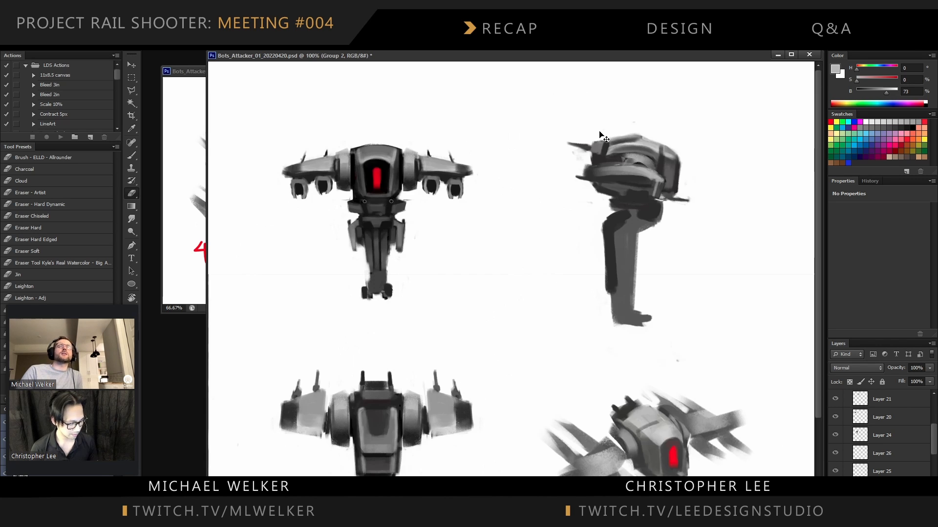
{"action": "key", "text": "v"}
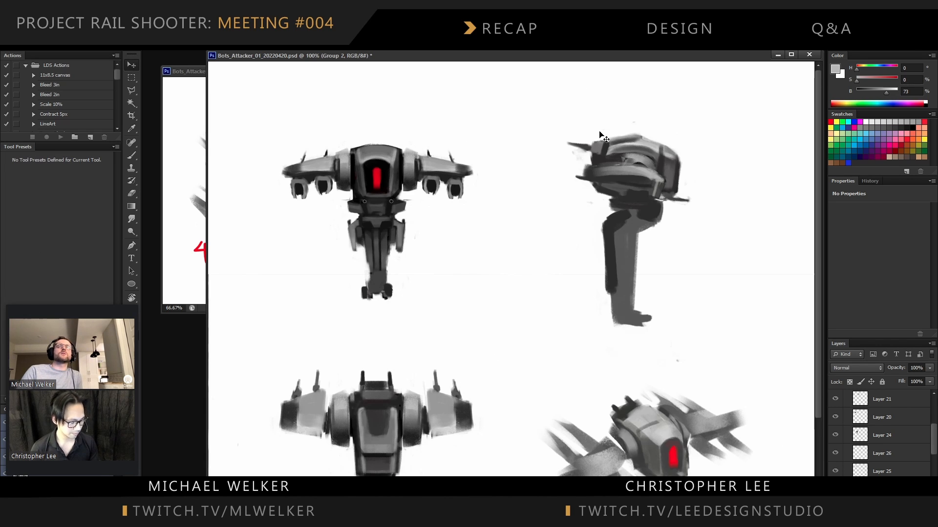
Try lowering the front view's right wing, alone and together with its pod, and undo each move
{"action": "left_click", "coordinate": [397, 273], "text": "ctrl"}
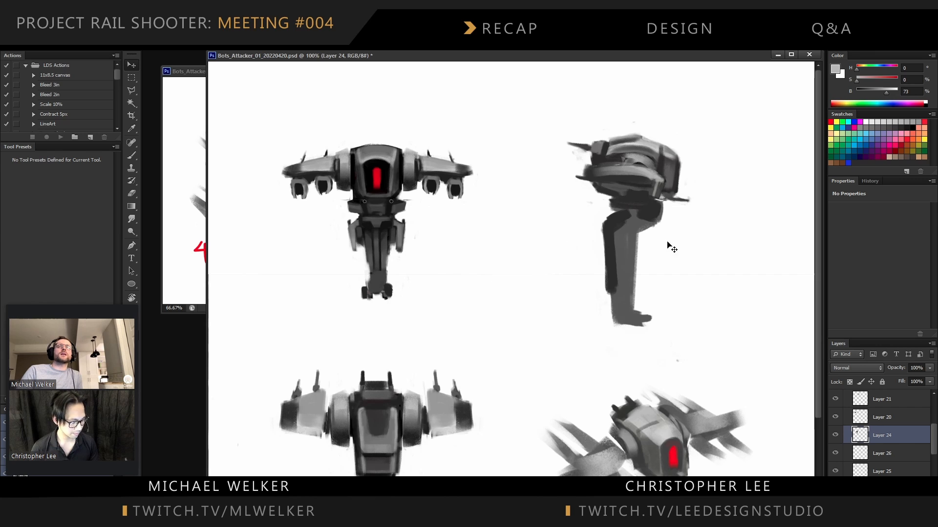
{"action": "left_click", "coordinate": [442, 170], "text": "ctrl"}
{"action": "left_click_drag", "start_coordinate": [459, 181], "coordinate": [460, 192]}
{"action": "key", "text": "ctrl+z"}
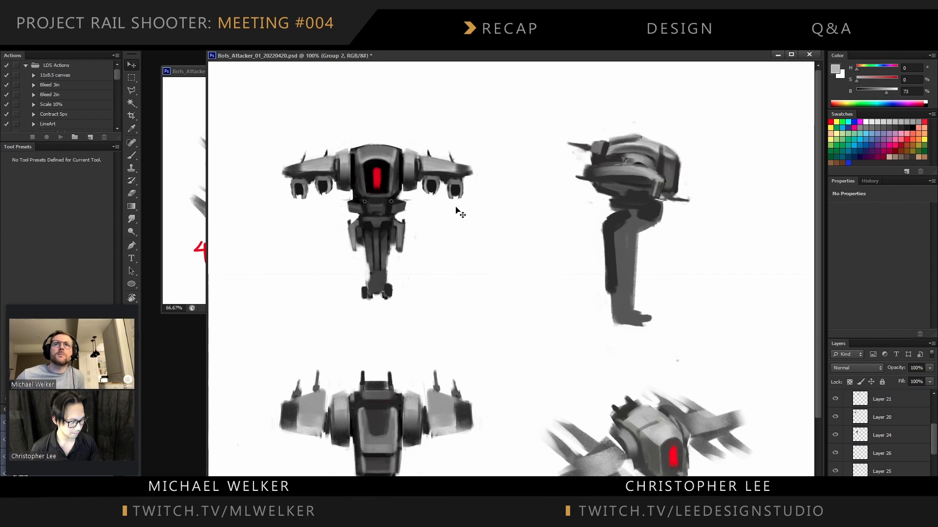
{"action": "left_click", "coordinate": [460, 180], "text": "ctrl+shift"}
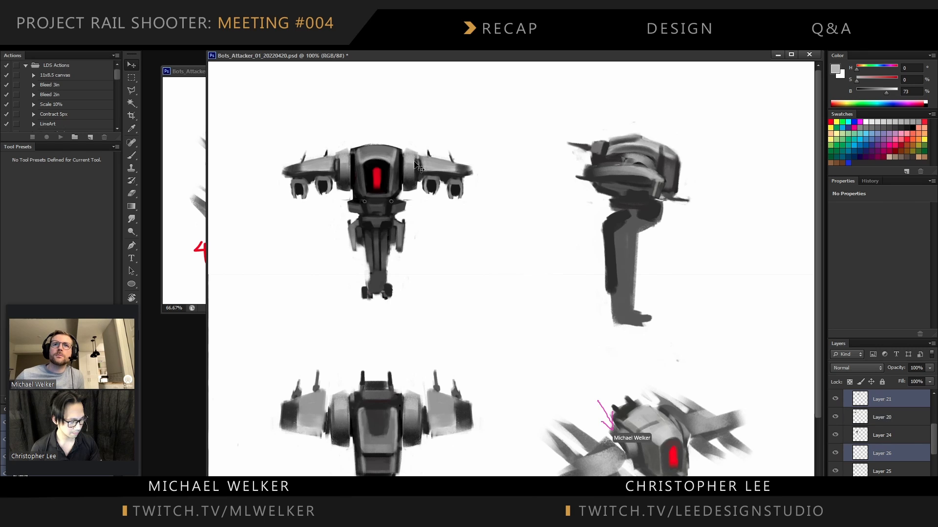
{"action": "left_click_drag", "start_coordinate": [464, 180], "coordinate": [462, 186]}
{"action": "key", "text": "ctrl+z"}
Move the front view's right wing on Layer 21 slightly outward from its pod
{"action": "left_click", "coordinate": [460, 202], "text": "ctrl"}
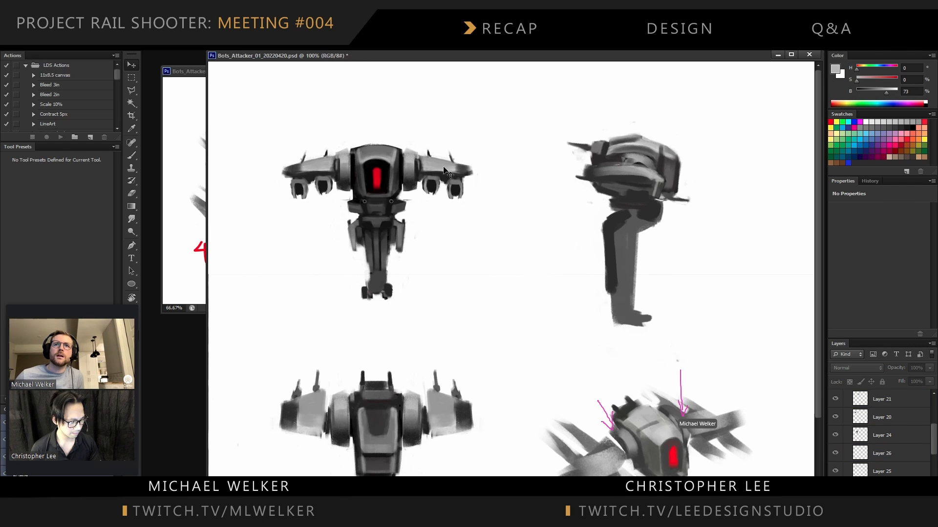
{"action": "left_click", "coordinate": [420, 171], "text": "ctrl"}
{"action": "left_click", "coordinate": [463, 172], "text": "ctrl+shift"}
{"action": "left_click", "coordinate": [465, 174], "text": "ctrl"}
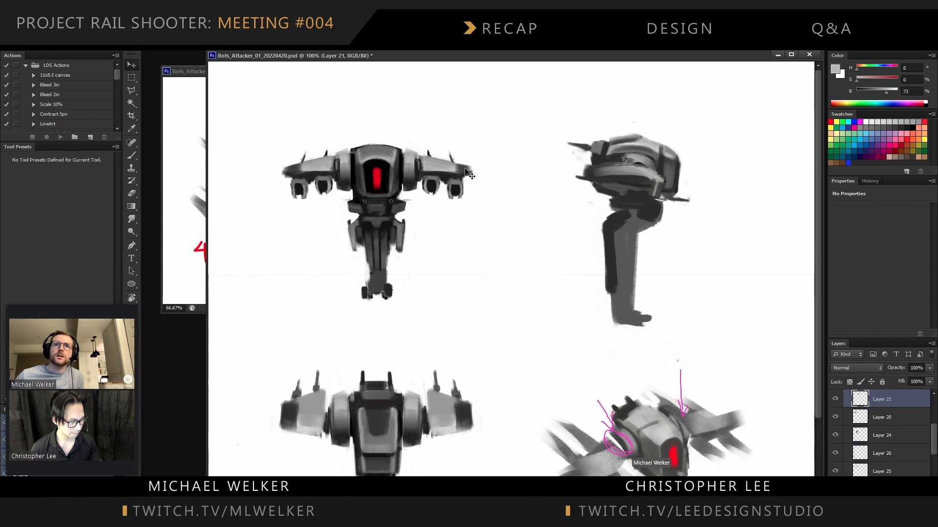
{"action": "left_click_drag", "start_coordinate": [465, 174], "coordinate": [470, 172]}
Try flattening the front view's two shoulder pods vertically about their centre
{"action": "left_click", "coordinate": [423, 205], "text": "ctrl"}
{"action": "left_click", "coordinate": [396, 142], "text": "ctrl"}
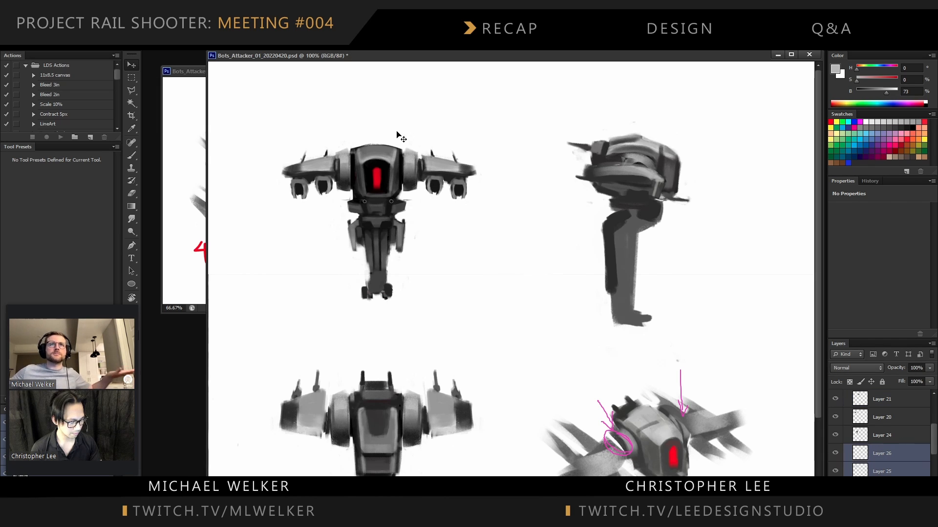
{"action": "left_click_drag", "start_coordinate": [378, 136], "coordinate": [378, 153]}
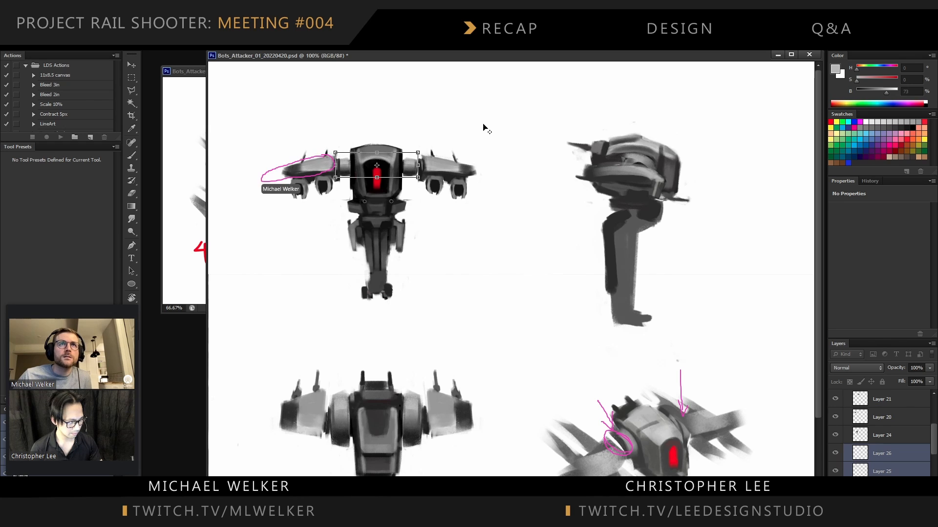
{"action": "key", "text": "Return"}
{"action": "left_click", "coordinate": [443, 210]}
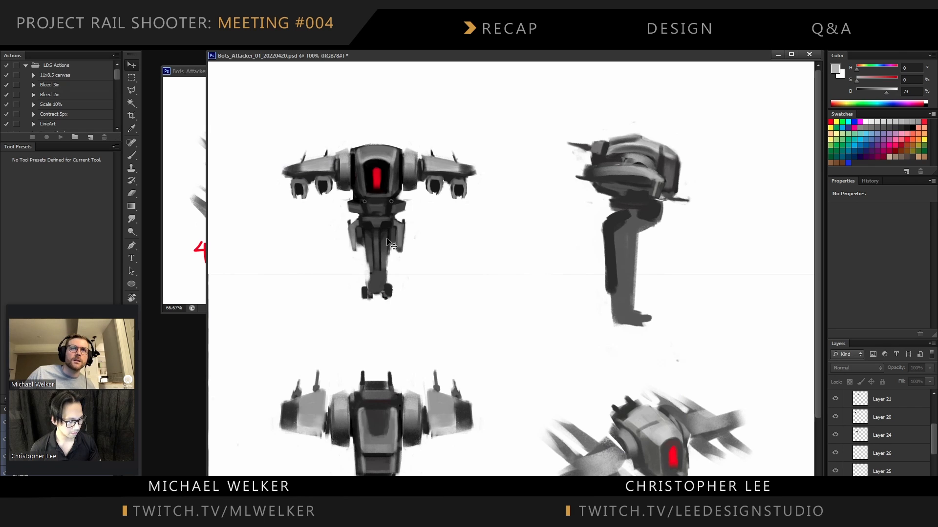
Slide the earlier front view on Group 2 copy 3 sideways to compare it with the revised one, and undo the moves
{"action": "mouse_move", "coordinate": [389, 244]}
{"action": "left_mouse_down"}
{"action": "mouse_move", "coordinate": [380, 284]}
{"action": "mouse_move", "coordinate": [383, 259]}
{"action": "left_mouse_up"}
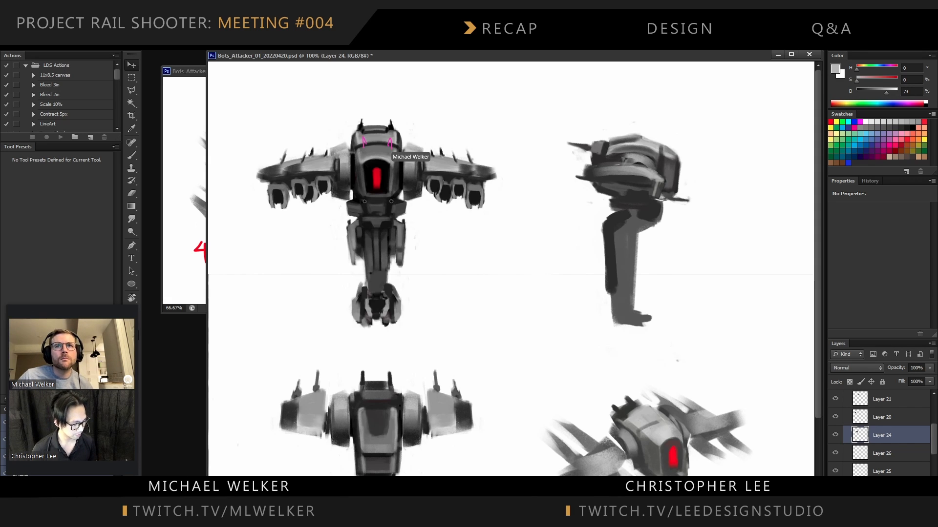
{"action": "left_click_drag", "start_coordinate": [382, 317], "coordinate": [594, 313]}
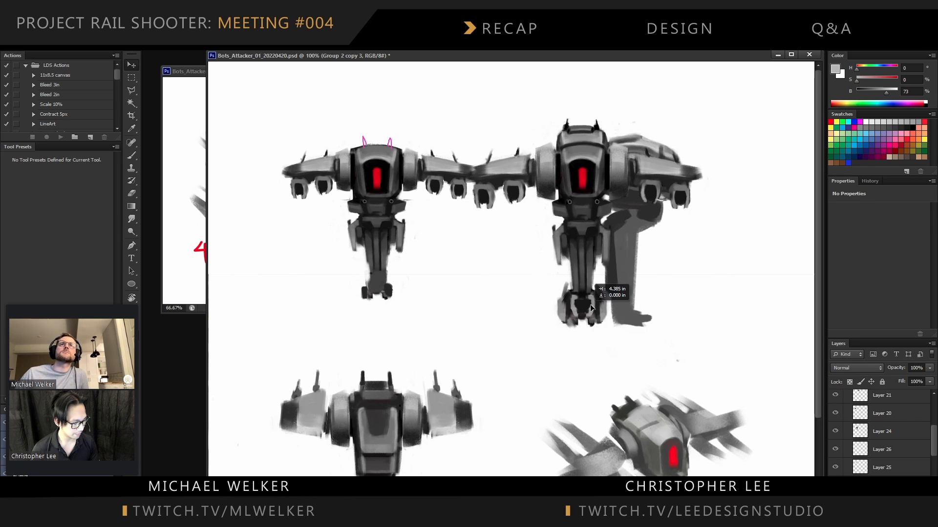
{"action": "mouse_move", "coordinate": [662, 324]}
{"action": "left_mouse_down"}
{"action": "mouse_move", "coordinate": [703, 324]}
{"action": "mouse_move", "coordinate": [669, 341]}
{"action": "mouse_move", "coordinate": [655, 332]}
{"action": "mouse_move", "coordinate": [557, 327]}
{"action": "mouse_move", "coordinate": [589, 320]}
{"action": "left_mouse_up"}
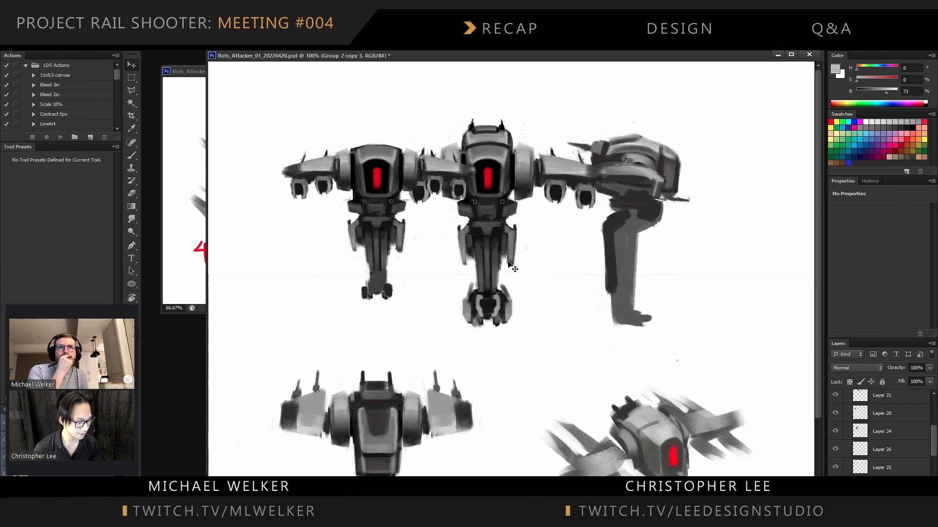
{"action": "left_click_drag", "start_coordinate": [537, 313], "coordinate": [687, 324]}
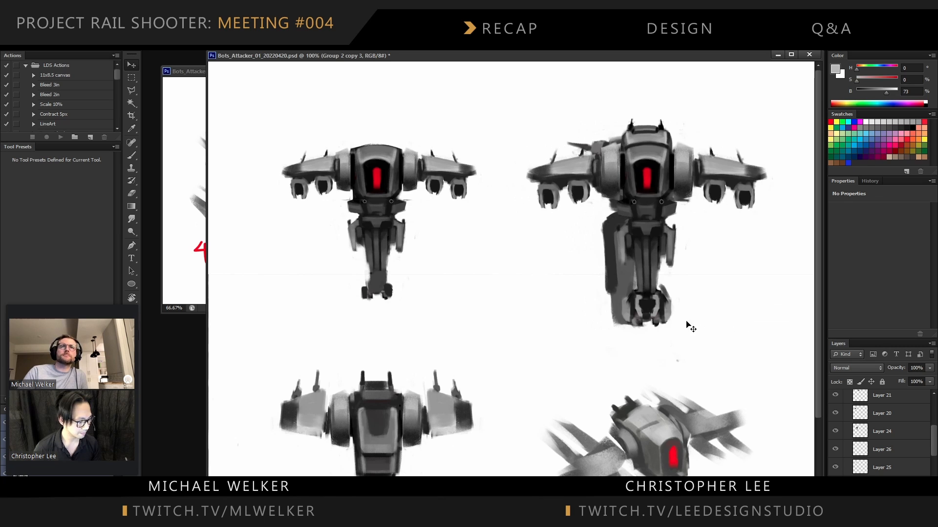
{"action": "key", "text": "ctrl+minus"}
{"action": "left_click_drag", "start_coordinate": [647, 282], "coordinate": [607, 284]}
{"action": "key", "text": "ctrl+z"}
{"action": "key", "text": "ctrl+alt+z"}
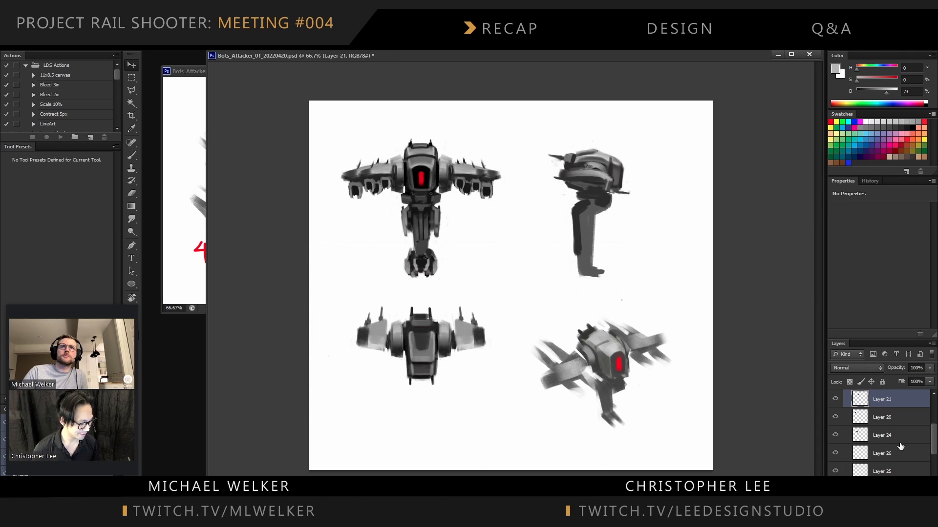
{"action": "left_click", "coordinate": [839, 400]}
{"action": "left_click", "coordinate": [837, 401]}
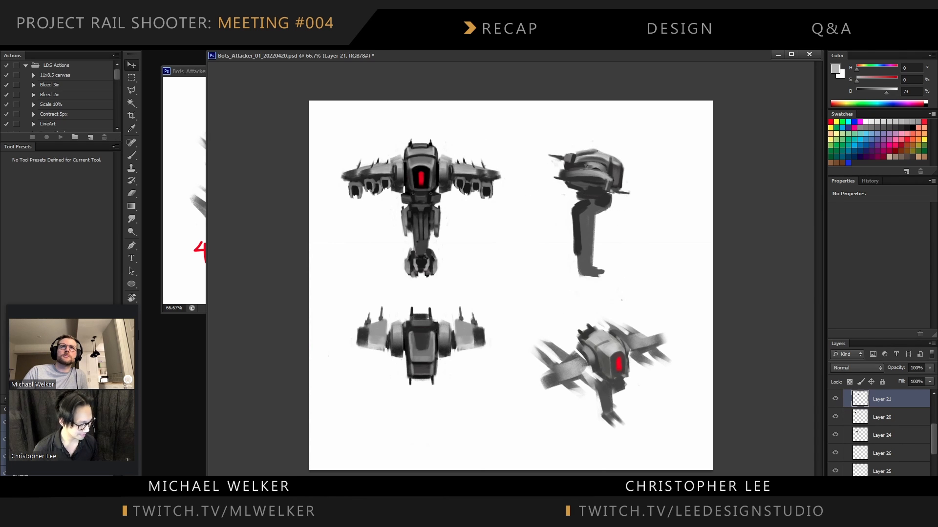
{"action": "key", "text": "ctrl+plus"}
{"action": "left_click_drag", "start_coordinate": [475, 149], "coordinate": [463, 198]}
{"action": "left_click", "coordinate": [458, 209]}
{"action": "left_click", "coordinate": [426, 163]}
{"action": "key", "text": "ctrl+z"}
Select both wings and both shoulder pods of the front view and move them slightly down
{"action": "left_click", "coordinate": [447, 172], "text": "shift"}
{"action": "left_click", "coordinate": [442, 171], "text": "shift"}
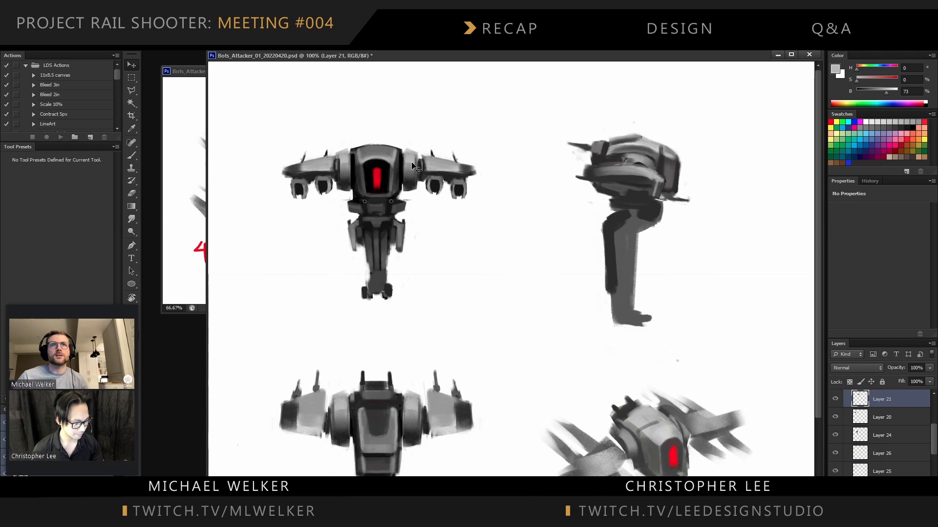
{"action": "left_click", "coordinate": [411, 164], "text": "shift"}
{"action": "left_click", "coordinate": [347, 161], "text": "shift"}
{"action": "left_click", "coordinate": [329, 169], "text": "shift"}
{"action": "left_click_drag", "start_coordinate": [494, 166], "coordinate": [492, 172]}
Show the earlier front view on Group 2 copy 3, place it at reduced size beside the revised one, and undo the changes
{"action": "left_click", "coordinate": [835, 489]}
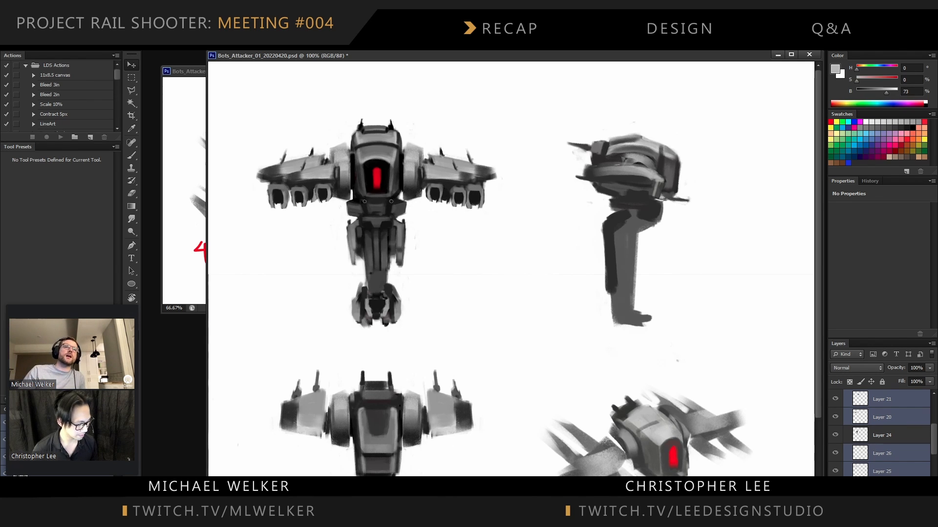
{"action": "left_click", "coordinate": [882, 489]}
{"action": "left_click_drag", "start_coordinate": [417, 292], "coordinate": [564, 292]}
{"action": "key", "text": "ctrl+t"}
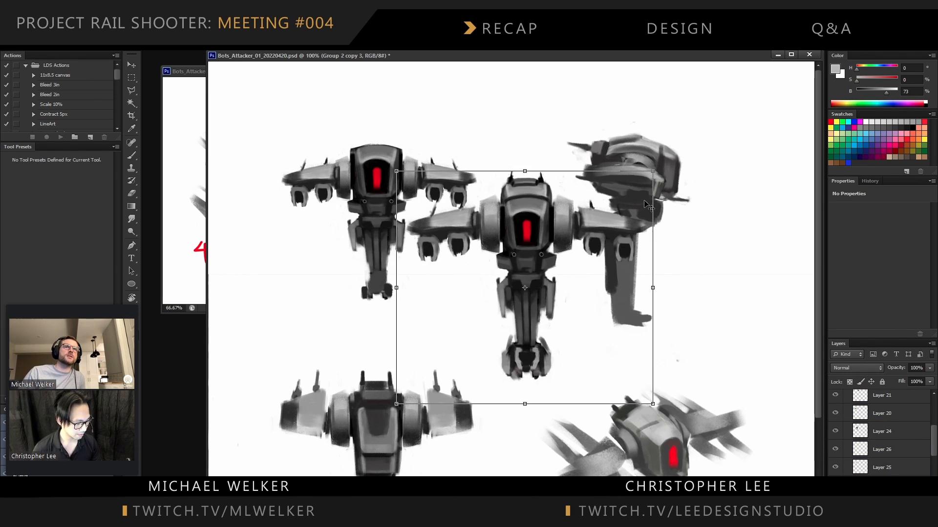
{"action": "left_click_drag", "start_coordinate": [650, 171], "coordinate": [548, 258]}
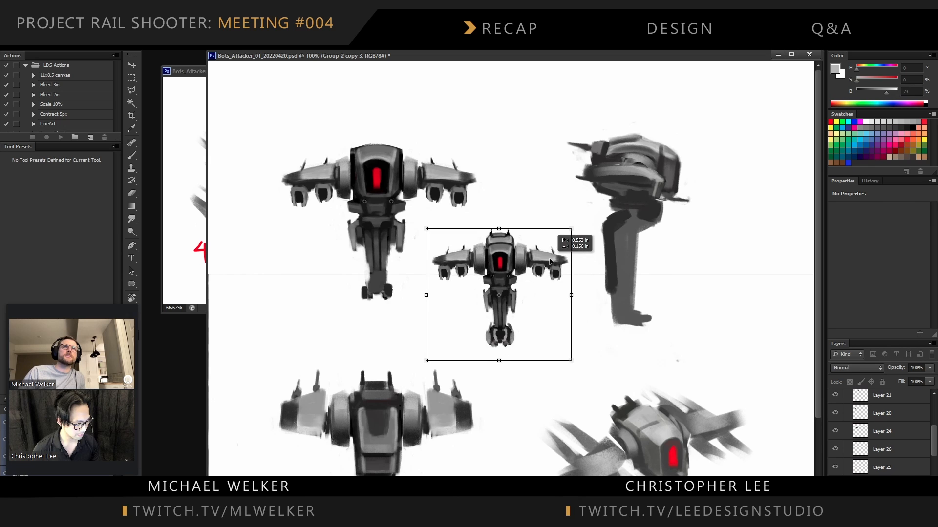
{"action": "key", "text": "Return"}
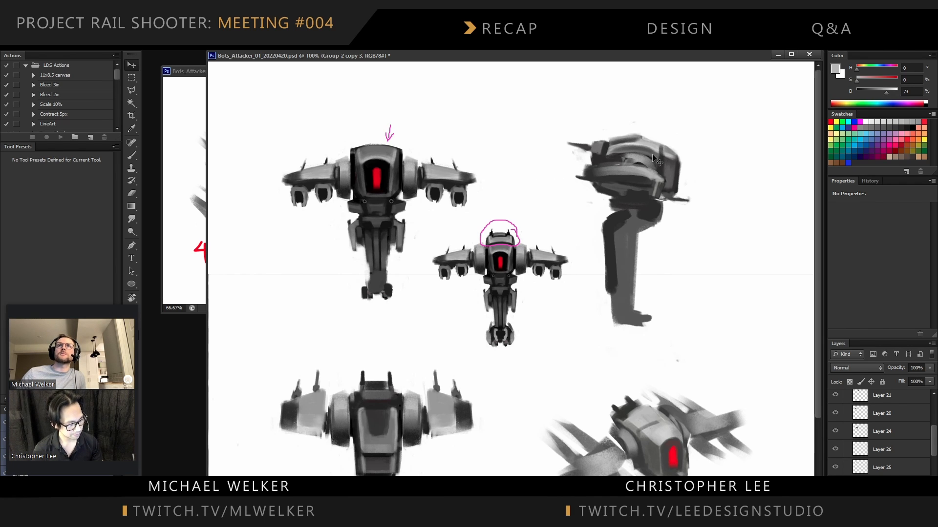
{"action": "key", "text": "ctrl+alt+z"}
{"action": "key", "text": "ctrl+alt+z"}
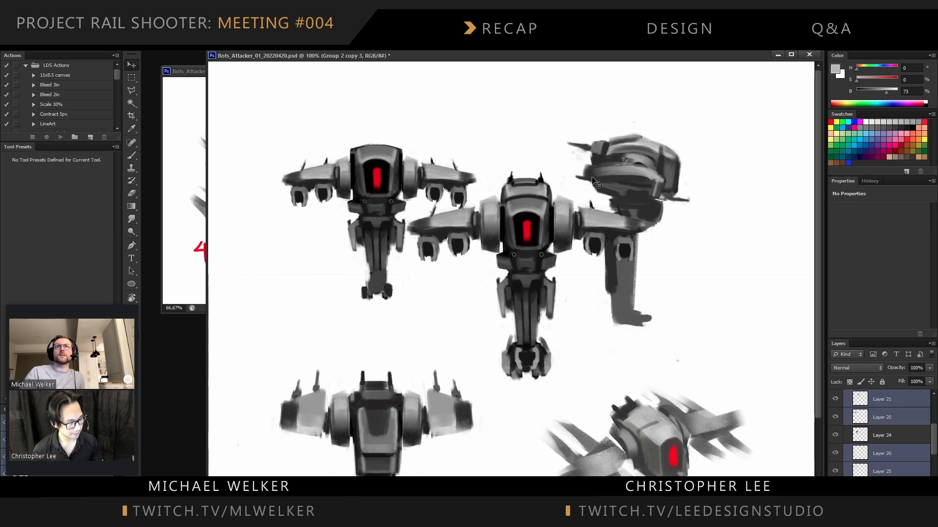
Separate the smaller wing of the earlier front view from the body and place it near the sheet's left edge
{"action": "key", "text": "ctrl+shift+z"}
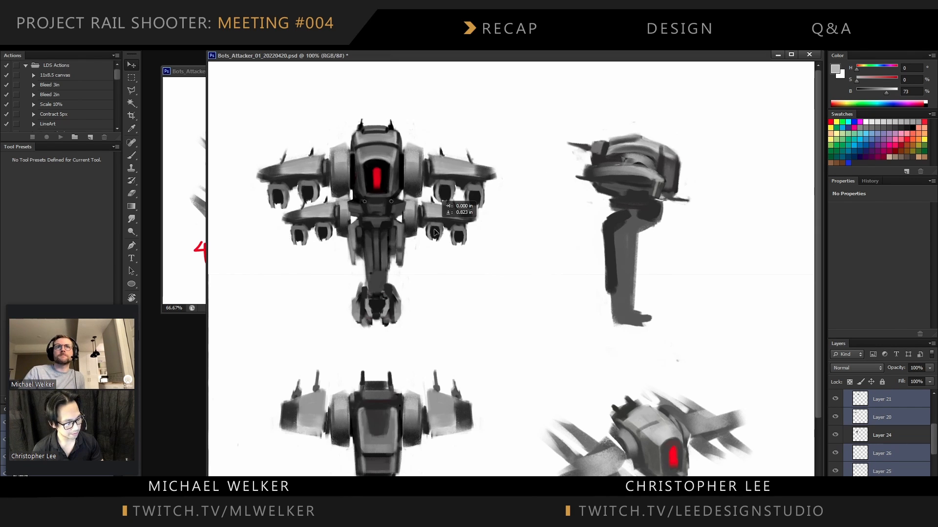
{"action": "key", "text": "ctrl+alt+z"}
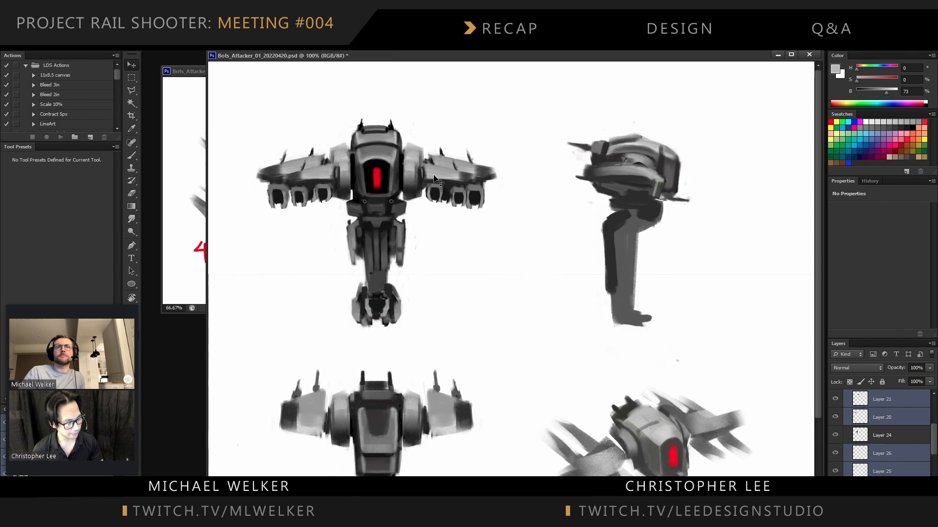
{"action": "key", "text": "ctrl+alt+z"}
{"action": "key", "text": "ctrl+shift+z"}
{"action": "key", "text": "ctrl+shift+z"}
{"action": "key", "text": "ctrl+shift+z"}
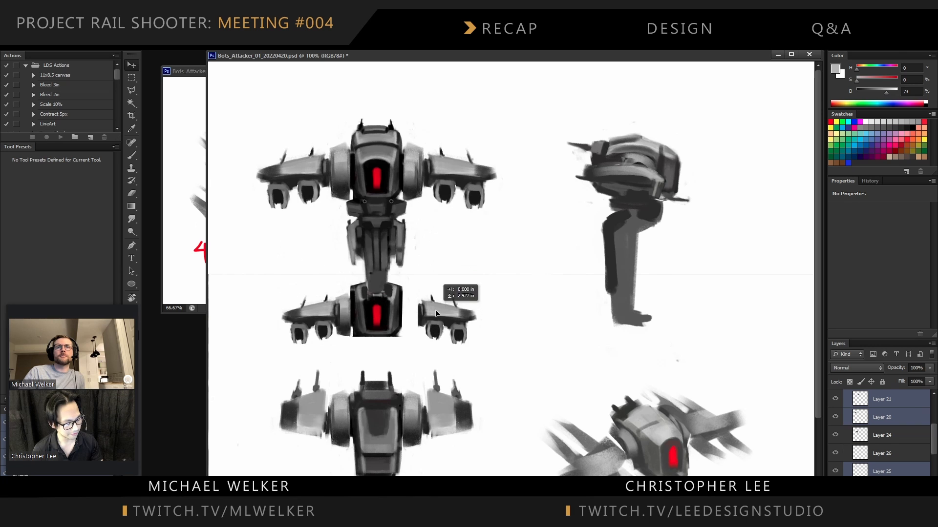
{"action": "key", "text": "ctrl+shift+z"}
{"action": "key", "text": "ctrl+shift+z"}
{"action": "key", "text": "ctrl+shift+z"}
{"action": "key", "text": "ctrl+shift+z"}
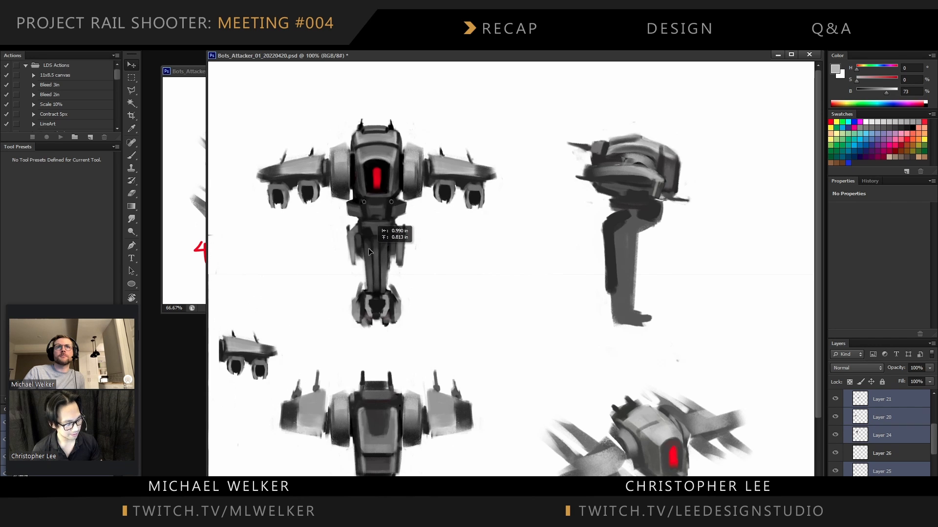
Shift the front view sideways, closer to the side view
{"action": "left_click_drag", "start_coordinate": [391, 168], "coordinate": [683, 205]}
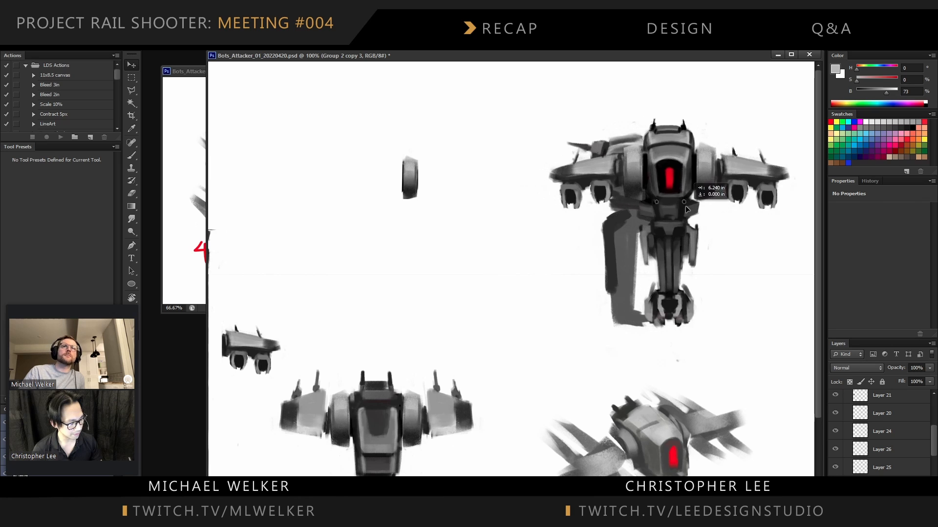
{"action": "key", "text": "ctrl+z"}
{"action": "left_click", "coordinate": [669, 166]}
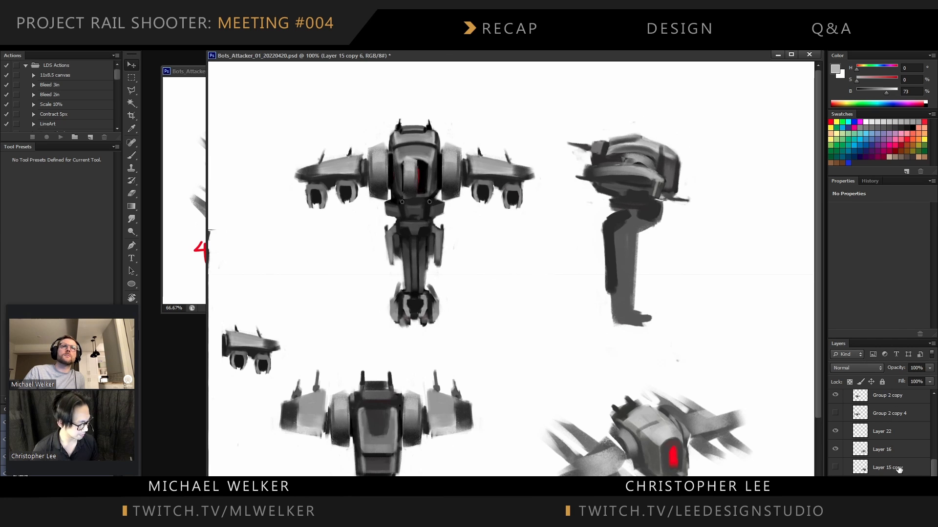
Hide the straight-leg side view on Layer 15 copy 6 and show the bent-leg version on Layer 15
{"action": "scroll", "coordinate": [879, 439], "scroll_direction": "down", "scroll_amount": 2}
{"action": "left_click", "coordinate": [835, 458]}
{"action": "left_click", "coordinate": [834, 440]}
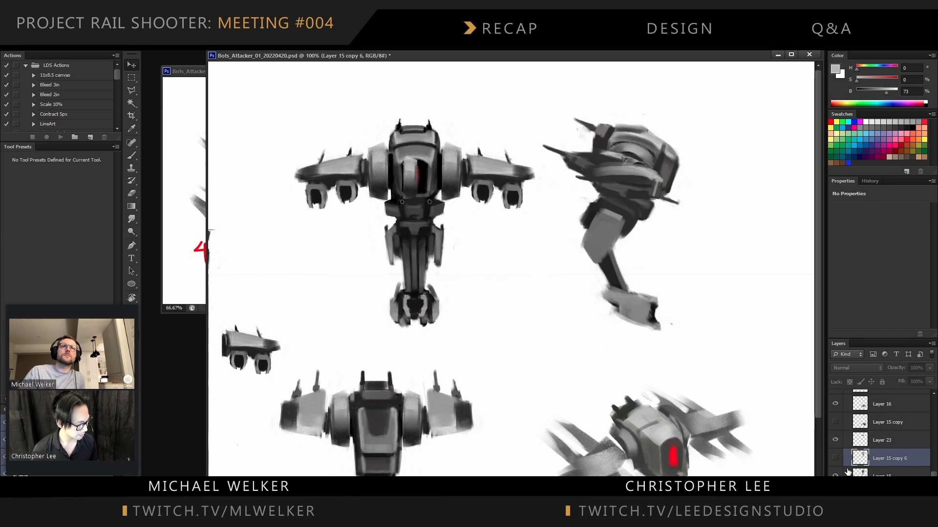
Move the spare shoulder pod off the front view to above the spare wing, keeping the front view beside the side view
{"action": "left_click_drag", "start_coordinate": [411, 193], "coordinate": [235, 295]}
{"action": "left_click_drag", "start_coordinate": [439, 295], "coordinate": [655, 293]}
{"action": "left_click_drag", "start_coordinate": [638, 362], "coordinate": [416, 373]}
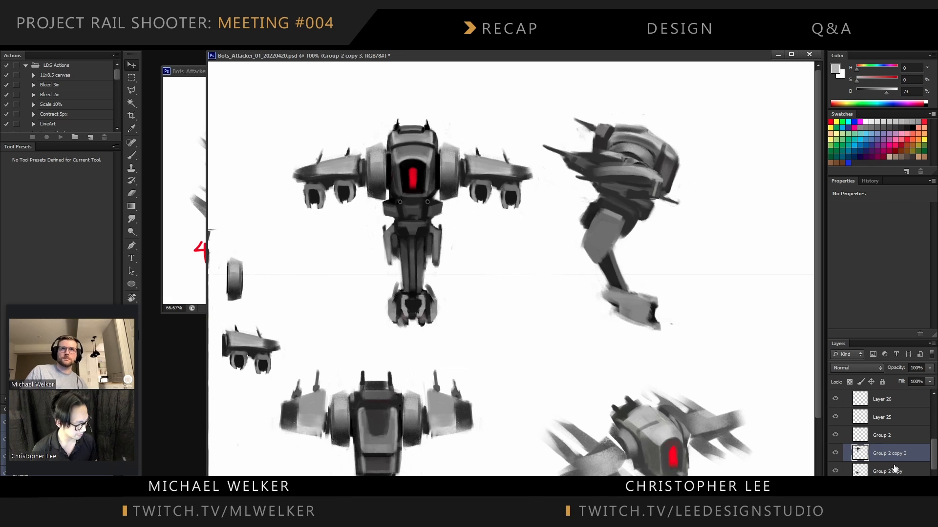
Create a new layer and raise it to the top of Group 5 in the layer stack
{"action": "key", "text": "ctrl+shift+n"}
{"action": "key", "text": "Return"}
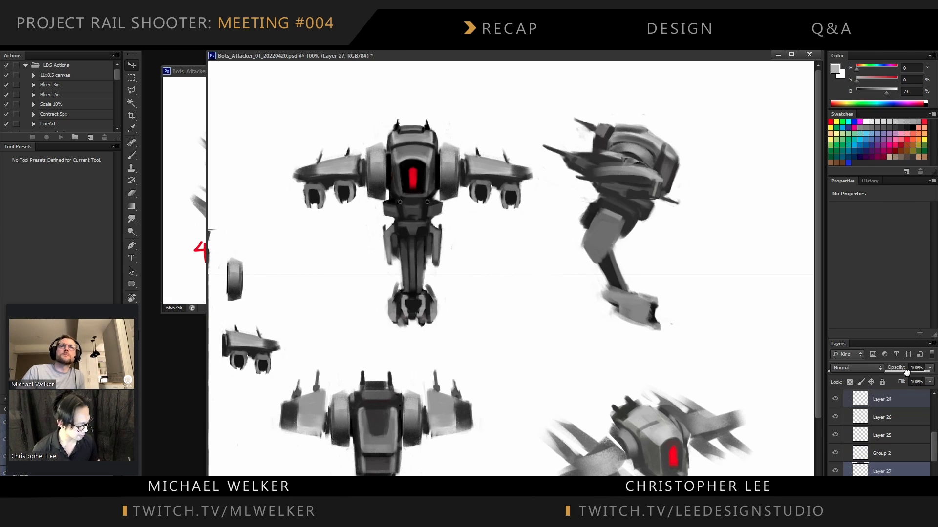
{"action": "key", "text": "ctrl+bracketleft"}
{"action": "key", "text": "ctrl+bracketleft"}
{"action": "key", "text": "ctrl+bracketleft"}
{"action": "key", "text": "ctrl+bracketleft"}
{"action": "key", "text": "ctrl+bracketleft"}
{"action": "key", "text": "ctrl+bracketleft"}
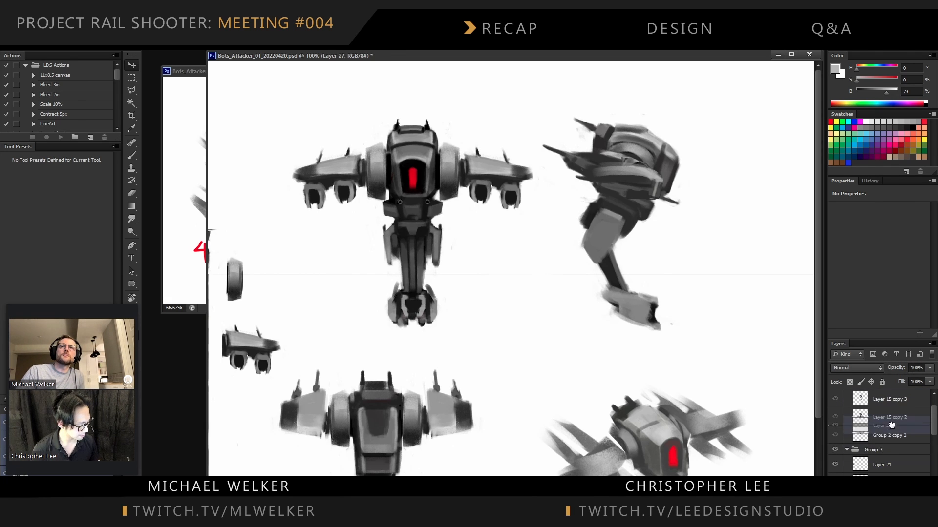
{"action": "key", "text": "ctrl+bracketright"}
{"action": "key", "text": "ctrl+bracketright"}
{"action": "key", "text": "ctrl+bracketright"}
{"action": "key", "text": "ctrl+bracketright"}
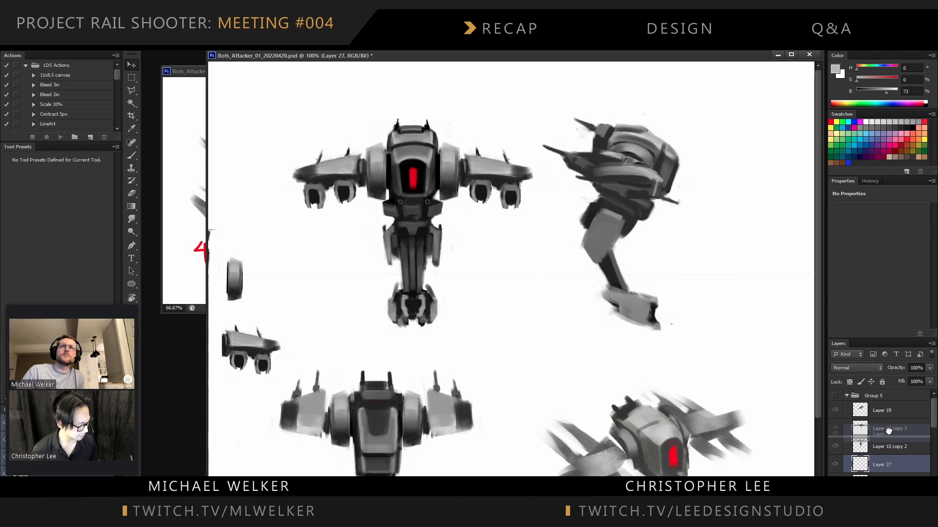
Sample the red of the front view's eye for the Brush and move Layer 27 above Group 5
{"action": "key", "text": "b"}
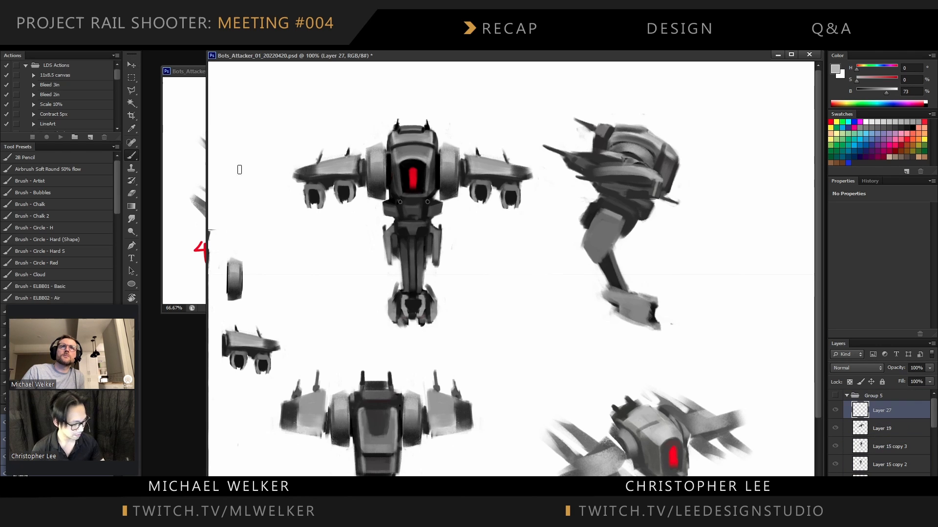
{"action": "left_click", "coordinate": [417, 171], "text": "alt"}
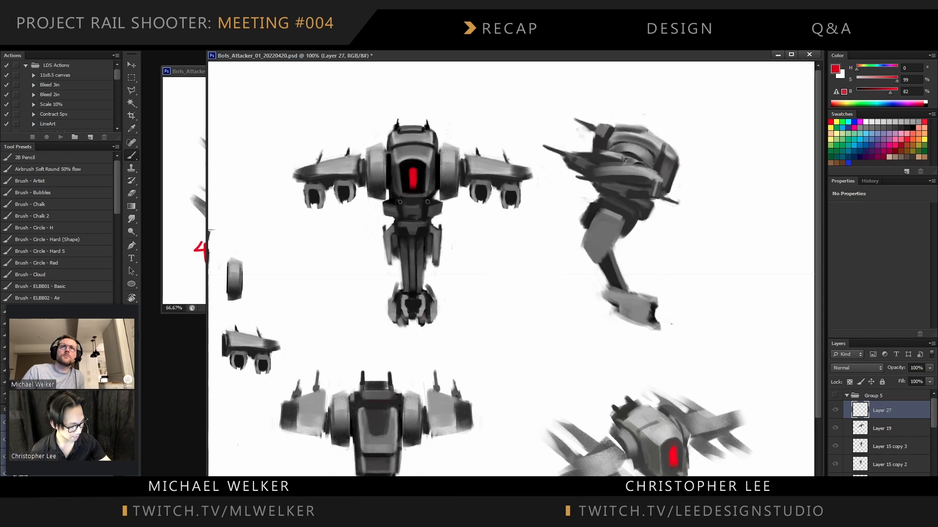
{"action": "left_click", "coordinate": [411, 167], "text": "alt"}
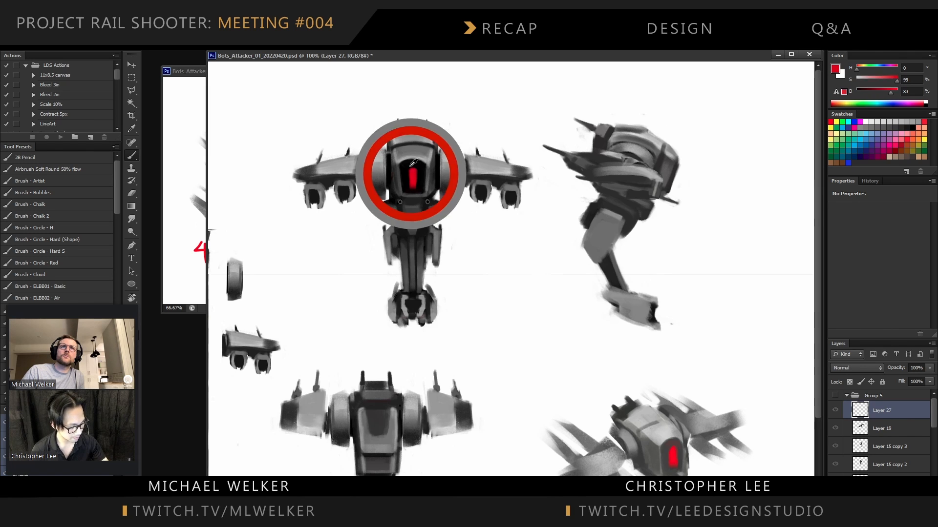
{"action": "left_click_drag", "start_coordinate": [878, 411], "coordinate": [877, 388]}
Draw red horizontal guide lines from the front view across the side view at head, eye, hull, hip, shin and foot heights
{"action": "left_click_drag", "start_coordinate": [739, 125], "coordinate": [391, 125]}
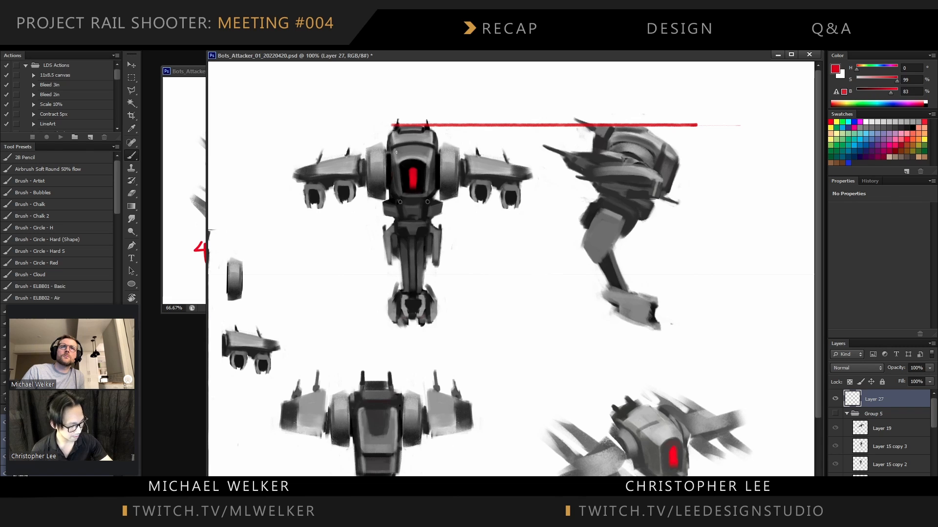
{"action": "mouse_move", "coordinate": [424, 155]}
{"action": "left_mouse_down"}
{"action": "mouse_move", "coordinate": [748, 135]}
{"action": "mouse_move", "coordinate": [752, 162]}
{"action": "left_mouse_up"}
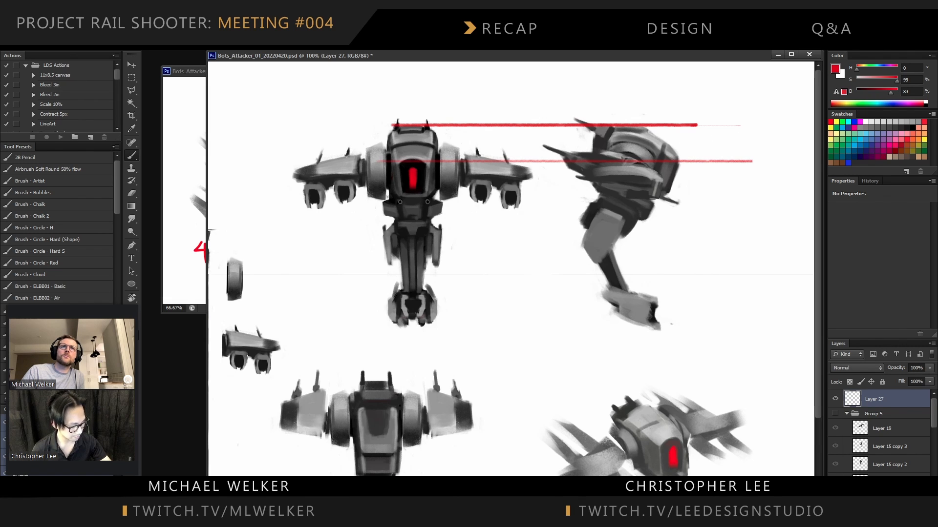
{"action": "left_click_drag", "start_coordinate": [391, 197], "coordinate": [748, 197]}
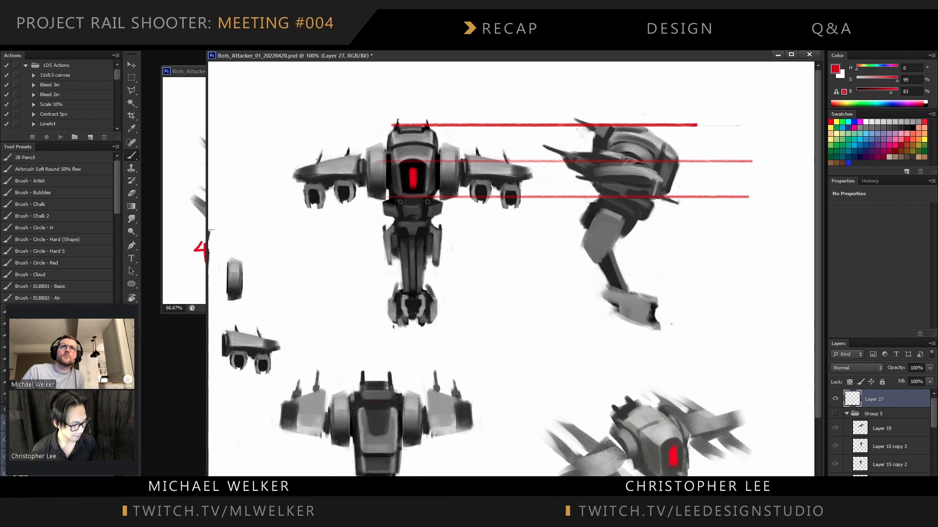
{"action": "left_click_drag", "start_coordinate": [382, 327], "coordinate": [763, 326]}
{"action": "left_click_drag", "start_coordinate": [386, 286], "coordinate": [780, 286]}
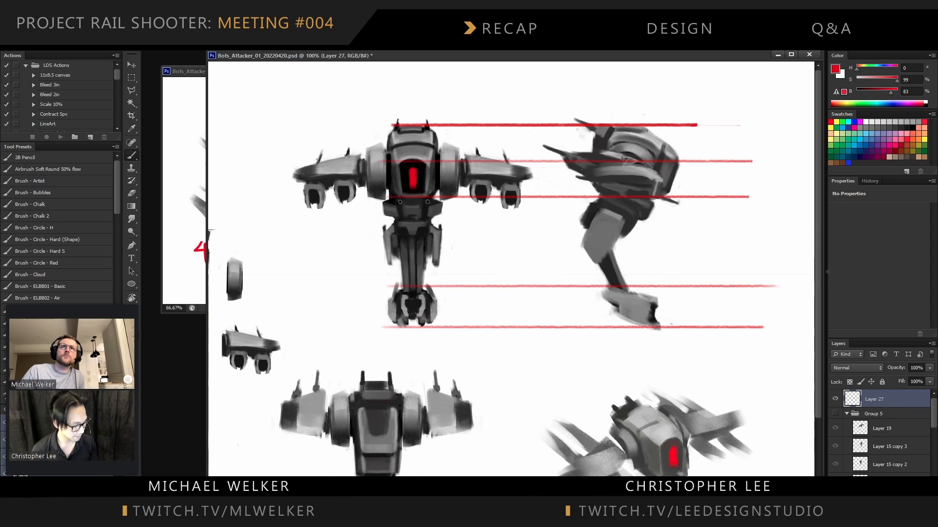
{"action": "left_click_drag", "start_coordinate": [375, 266], "coordinate": [796, 265]}
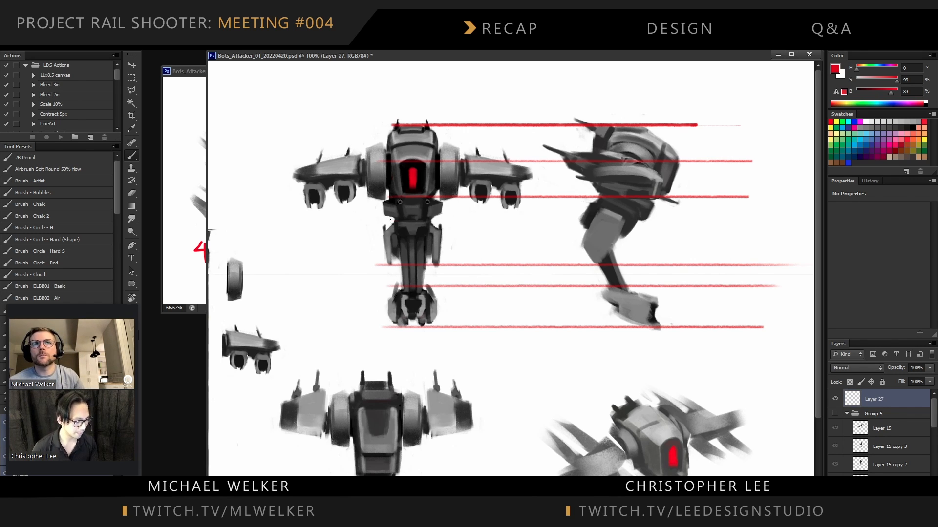
{"action": "left_click_drag", "start_coordinate": [390, 220], "coordinate": [773, 221]}
{"action": "key", "text": "ctrl+z"}
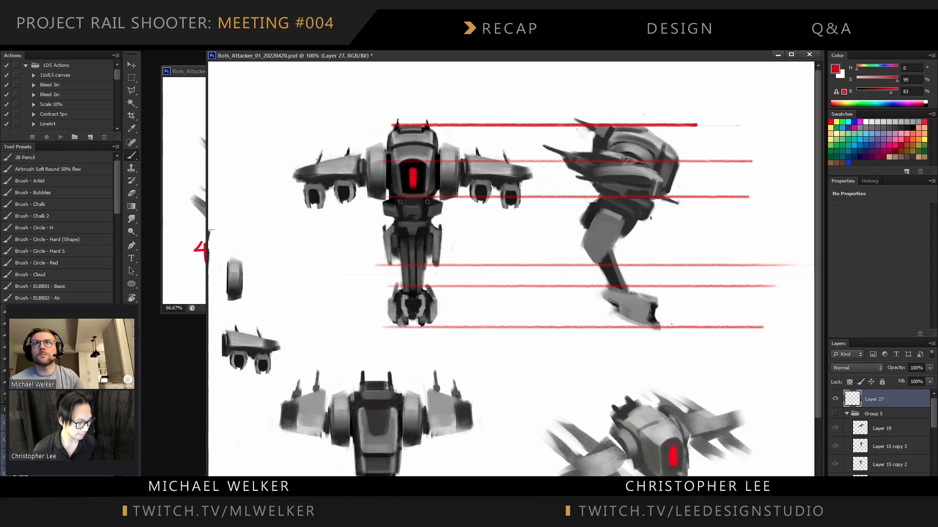
{"action": "left_click_drag", "start_coordinate": [651, 218], "coordinate": [303, 217]}
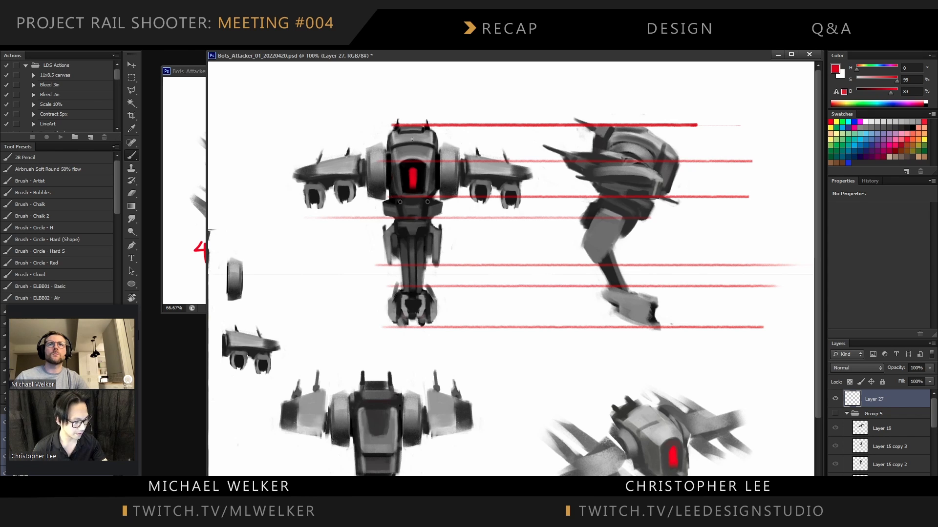
Shade the upper hull red in the front and side views, and undo the shading and all red guide lines
{"action": "mouse_move", "coordinate": [395, 140]}
{"action": "left_mouse_down"}
{"action": "mouse_move", "coordinate": [425, 139]}
{"action": "mouse_move", "coordinate": [405, 152]}
{"action": "mouse_move", "coordinate": [420, 146]}
{"action": "mouse_move", "coordinate": [412, 136]}
{"action": "left_mouse_up"}
{"action": "mouse_move", "coordinate": [656, 131]}
{"action": "left_mouse_down"}
{"action": "mouse_move", "coordinate": [617, 131]}
{"action": "mouse_move", "coordinate": [667, 153]}
{"action": "left_mouse_up"}
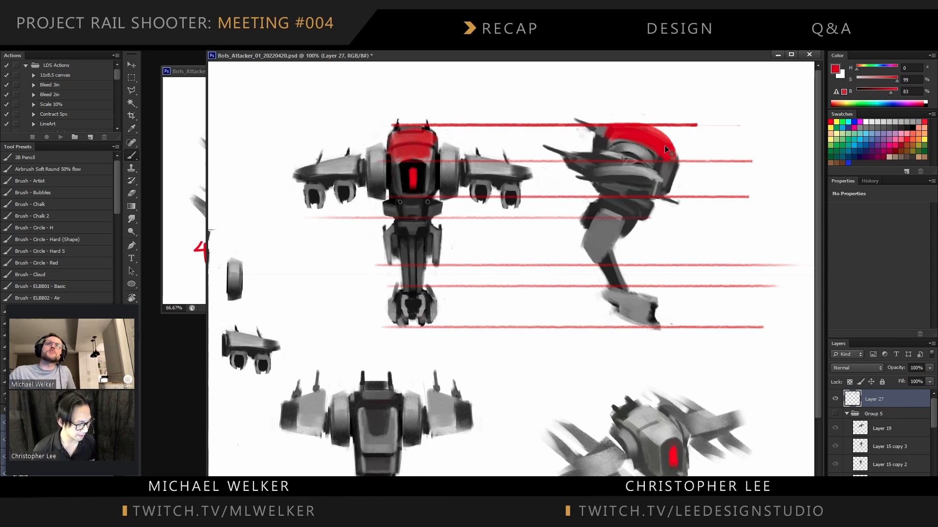
{"action": "key", "text": "ctrl+alt+z"}
{"action": "key", "text": "ctrl+alt+z"}
{"action": "key", "text": "ctrl+alt+z"}
{"action": "key", "text": "ctrl+alt+z"}
{"action": "key", "text": "ctrl+alt+z"}
{"action": "key", "text": "ctrl+alt+z"}
{"action": "key", "text": "ctrl+alt+z"}
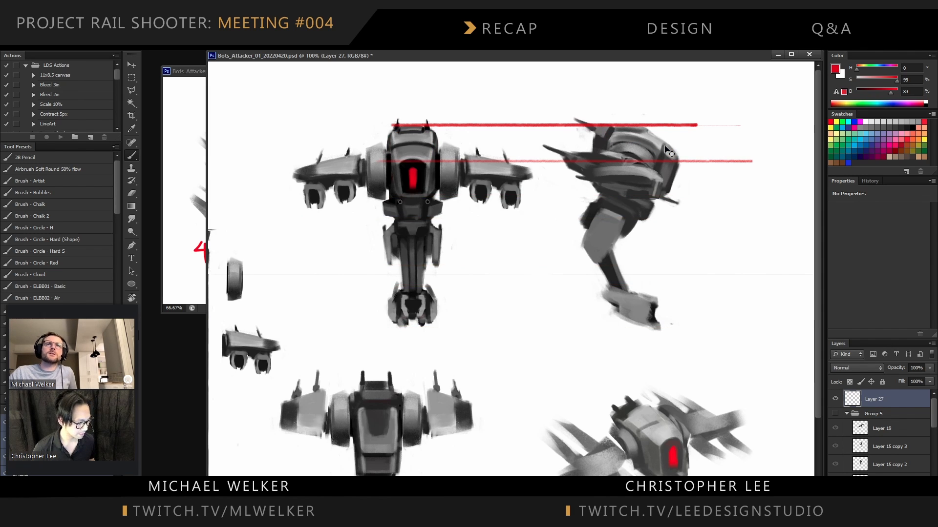
{"action": "key", "text": "ctrl+alt+z"}
{"action": "key", "text": "ctrl+alt+z"}
{"action": "key", "text": "ctrl+alt+z"}
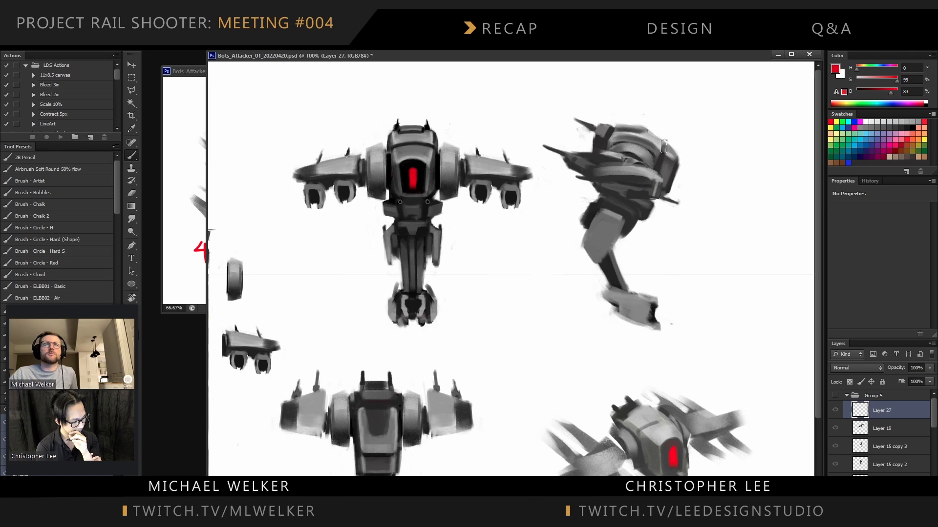
Duplicate the side view's Layer 15 and erase the upper part of the foot on the copy
{"action": "key", "text": "v"}
{"action": "left_click", "coordinate": [631, 296], "text": "ctrl"}
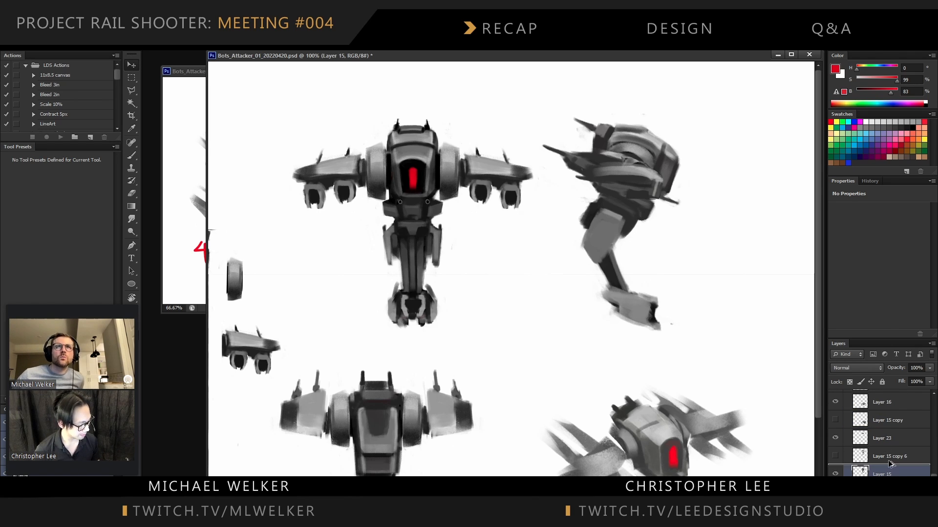
{"action": "key", "text": "e"}
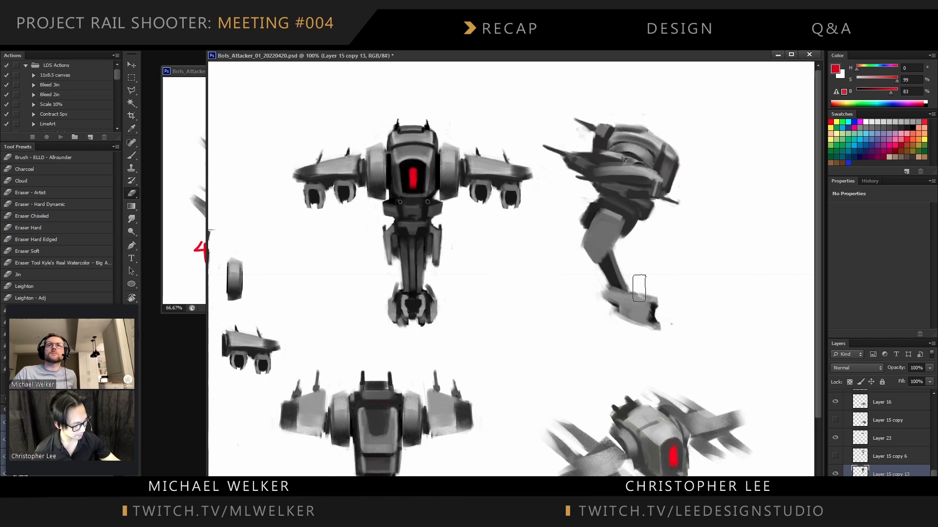
{"action": "mouse_move", "coordinate": [664, 306]}
{"action": "left_mouse_down"}
{"action": "mouse_move", "coordinate": [595, 289]}
{"action": "mouse_move", "coordinate": [660, 311]}
{"action": "left_mouse_up"}
Extend the side view's lower leg down to the slimmer foot in sampled dark grey and trim the shin's edge with the Eraser
{"action": "key", "text": "b"}
{"action": "left_click", "coordinate": [616, 276], "text": "alt"}
{"action": "left_click_drag", "start_coordinate": [613, 277], "coordinate": [628, 304]}
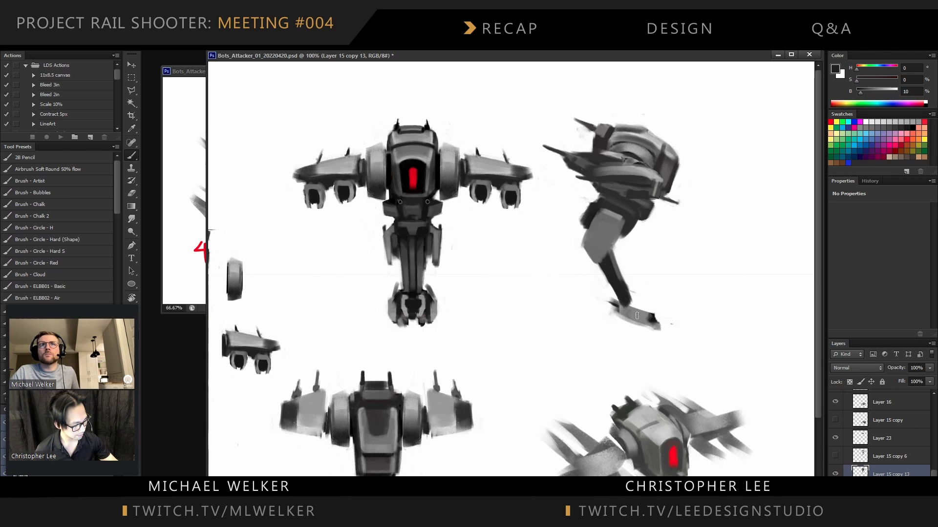
{"action": "left_click", "coordinate": [637, 316], "text": "alt"}
{"action": "left_click", "coordinate": [630, 295], "text": "alt"}
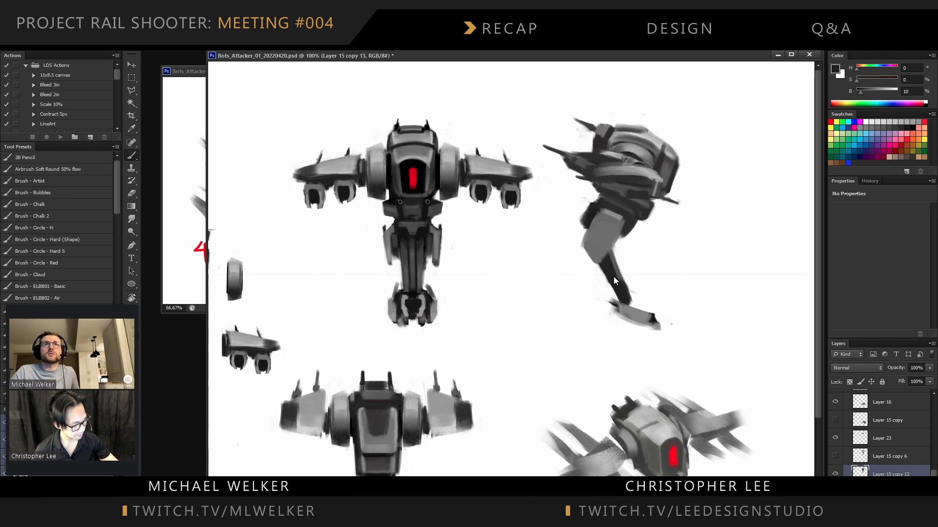
{"action": "key", "text": "e"}
{"action": "left_click_drag", "start_coordinate": [617, 256], "coordinate": [634, 292]}
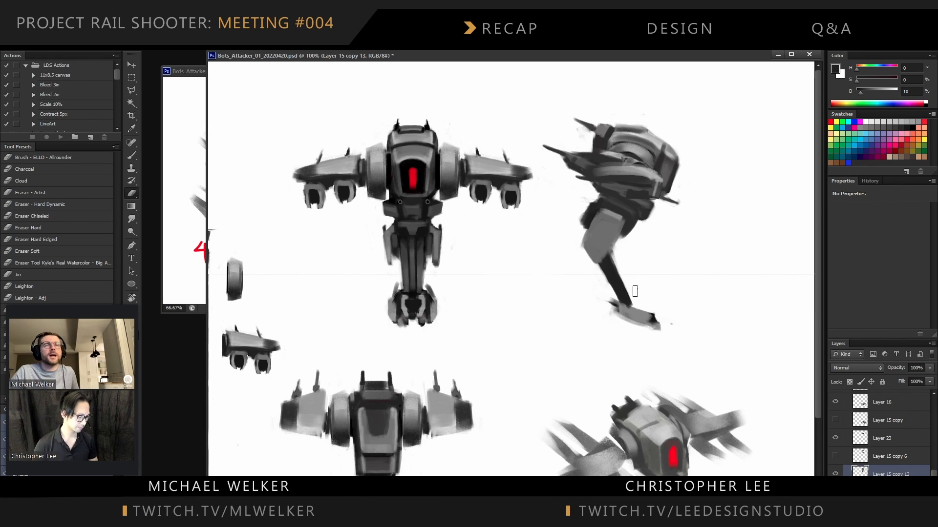
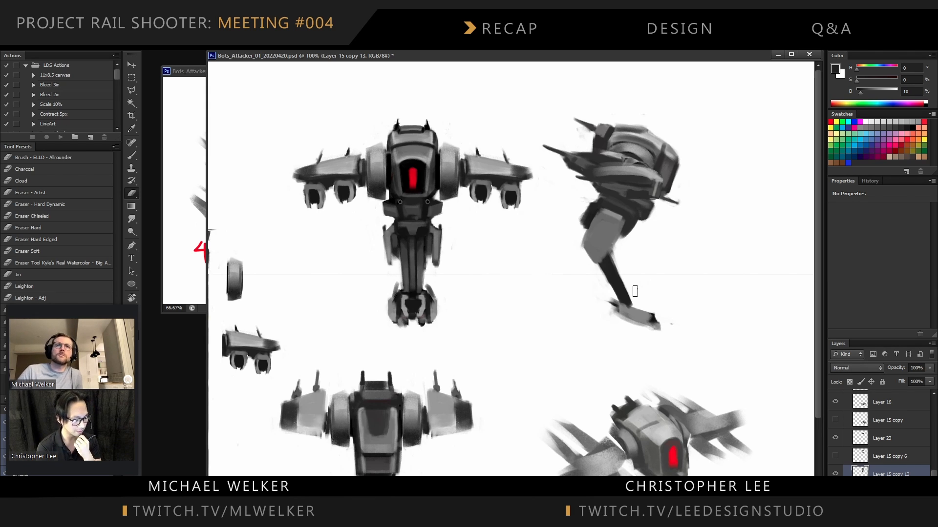
Move the spare wing closer beneath the spare shoulder pod
{"action": "key", "text": "ctrl+minus"}
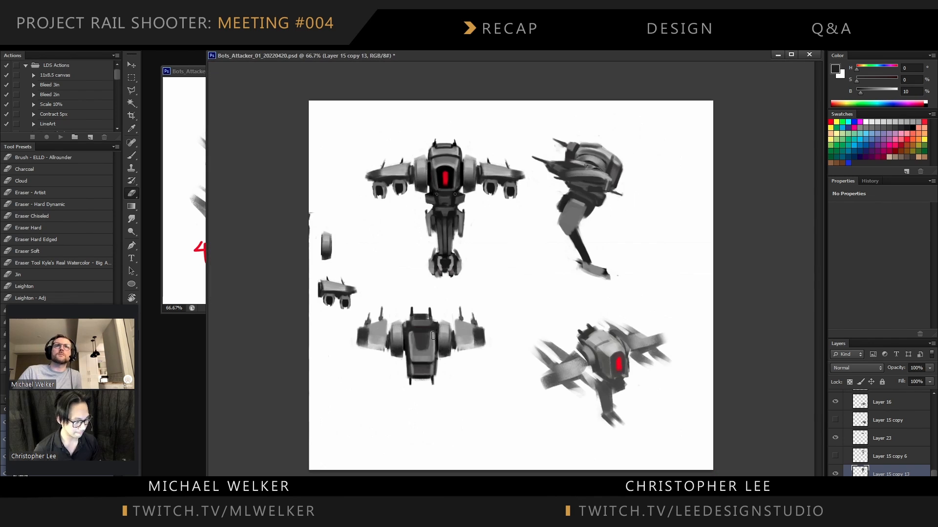
{"action": "key", "text": "v"}
{"action": "left_click_drag", "start_coordinate": [332, 287], "coordinate": [328, 281]}
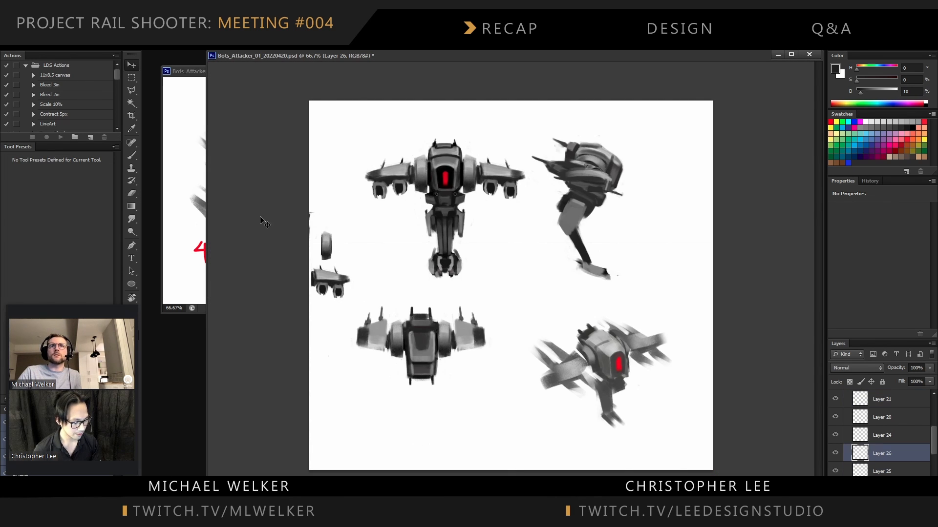
Centre the top view beneath the front view and move the spare pod and wing together away from the sheet's left edge
{"action": "left_click_drag", "start_coordinate": [266, 218], "coordinate": [343, 335]}
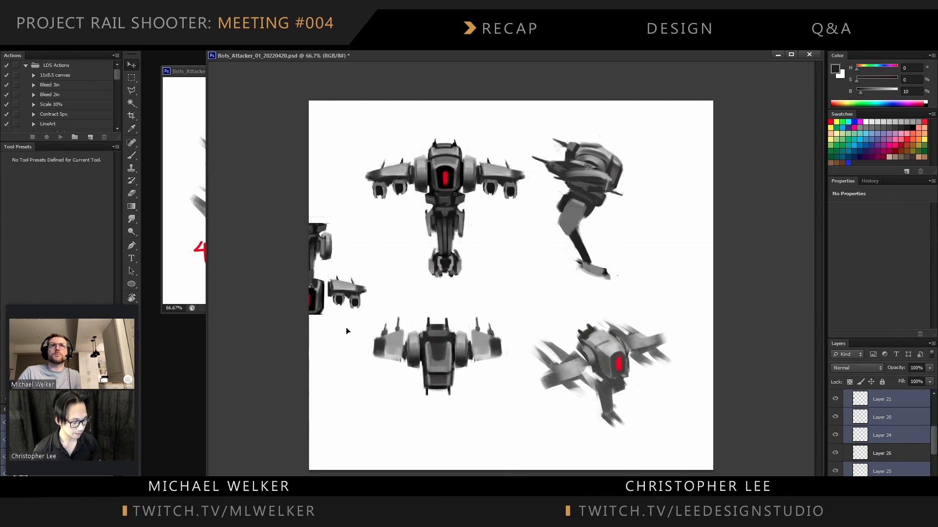
{"action": "left_click", "coordinate": [349, 296]}
{"action": "key", "text": "ctrl+z"}
{"action": "mouse_move", "coordinate": [495, 310]}
{"action": "left_mouse_down"}
{"action": "mouse_move", "coordinate": [496, 298]}
{"action": "mouse_move", "coordinate": [504, 301]}
{"action": "left_mouse_up"}
{"action": "key", "text": "ctrl+alt+z"}
{"action": "key", "text": "ctrl+alt+z"}
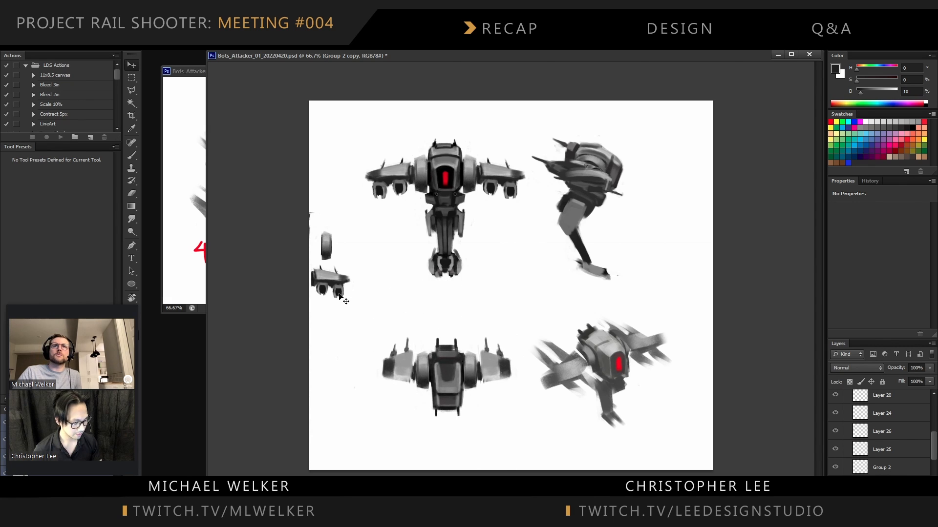
{"action": "left_click_drag", "start_coordinate": [332, 251], "coordinate": [343, 269]}
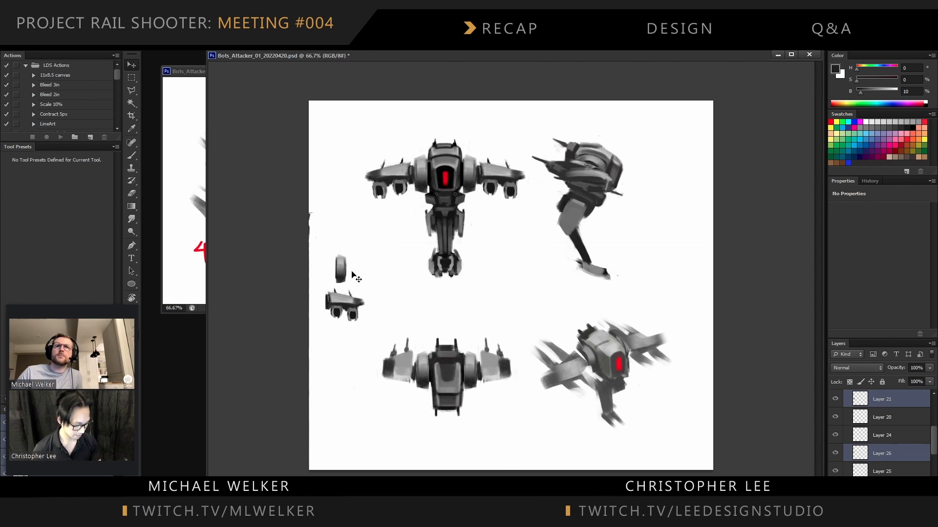
Delete the spare shoulder pod, the spare wing and the leftover mark at the sheet's left edge, and shift the side view slightly right
{"action": "key", "text": "Delete"}
{"action": "left_click_drag", "start_coordinate": [309, 223], "coordinate": [344, 277]}
{"action": "key", "text": "Delete"}
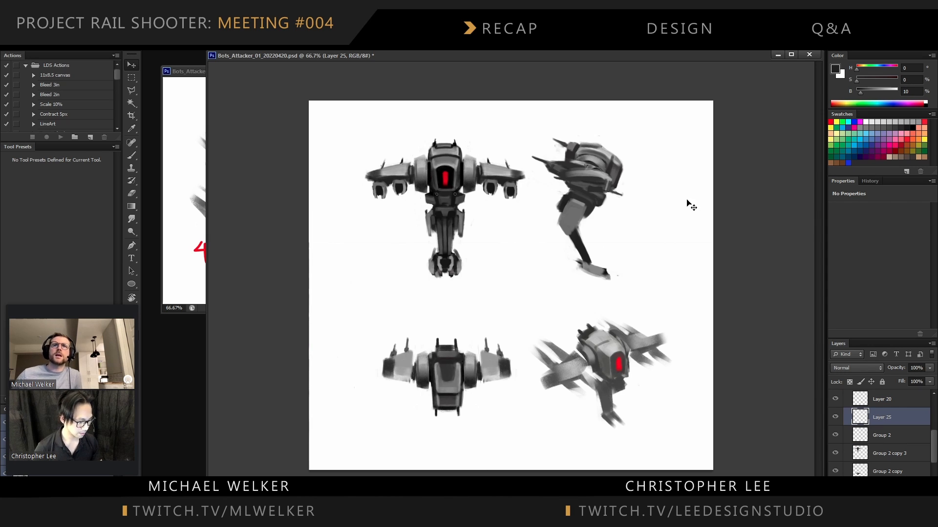
{"action": "mouse_move", "coordinate": [653, 140]}
{"action": "left_mouse_down"}
{"action": "mouse_move", "coordinate": [581, 265]}
{"action": "mouse_move", "coordinate": [636, 264]}
{"action": "left_mouse_up"}
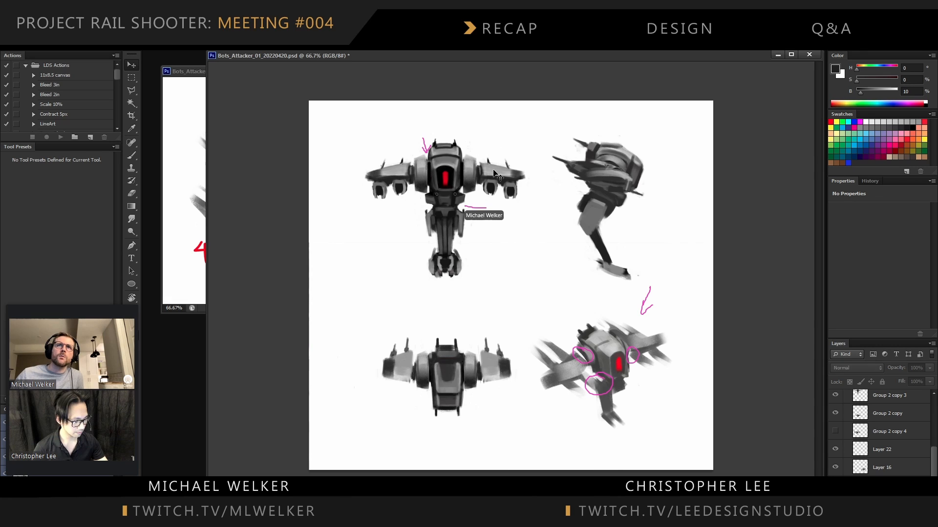
Duplicate the front view's Group 2 copy 3 layer as a hidden backup beneath it and reselect the visible layer
{"action": "left_click", "coordinate": [884, 396]}
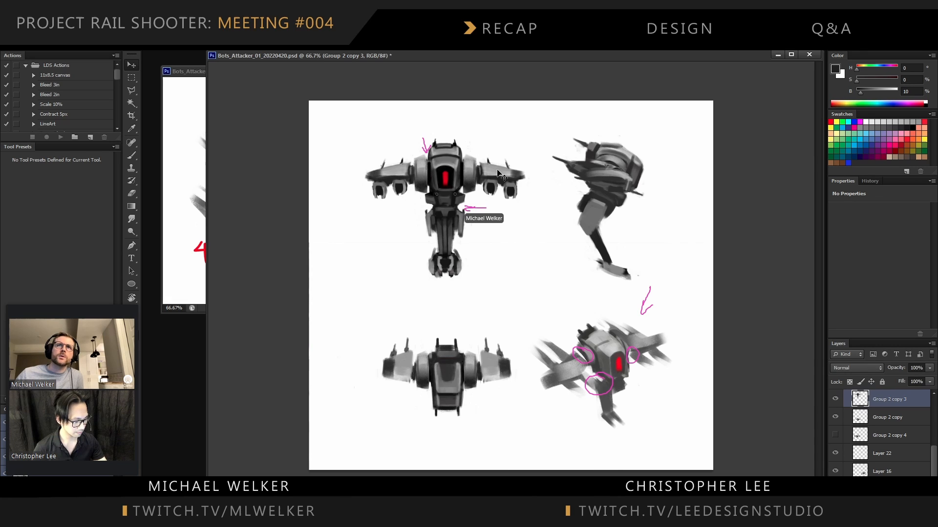
{"action": "left_click_drag", "start_coordinate": [877, 409], "coordinate": [877, 410]}
{"action": "left_click", "coordinate": [836, 418]}
{"action": "left_click", "coordinate": [881, 400]}
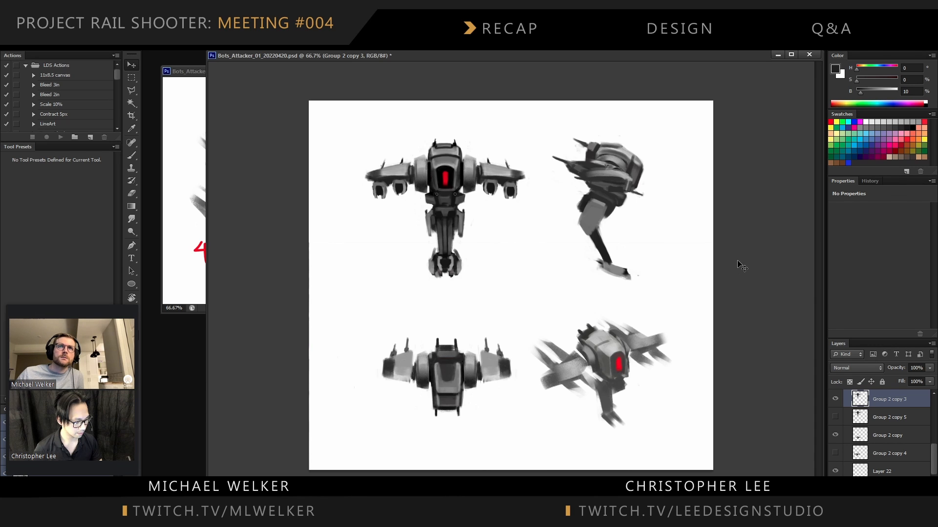
Add a layer mask to the front view's Group 2 copy 3 layer and ready the Brush for painting on it
{"action": "scroll", "coordinate": [539, 177], "scroll_direction": "up", "scroll_amount": 5}
{"action": "scroll", "coordinate": [485, 224], "scroll_direction": "up", "scroll_amount": 3}
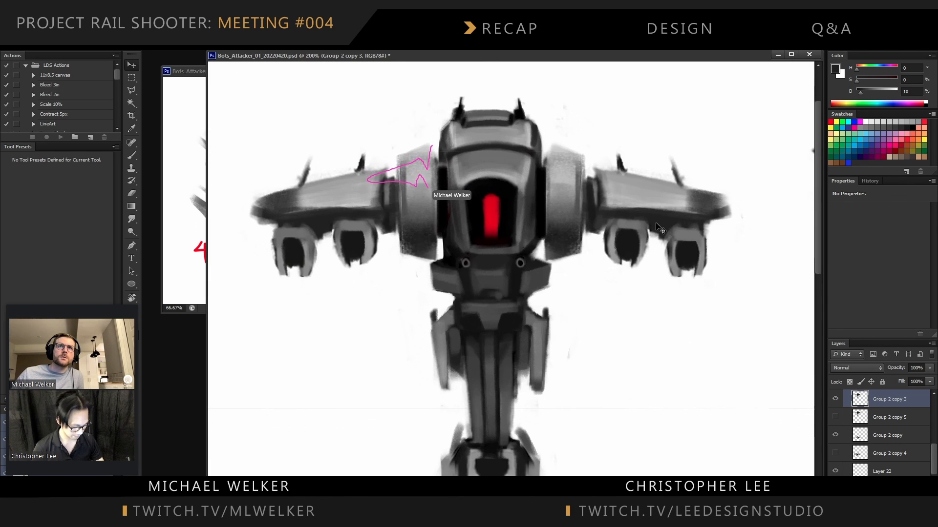
{"action": "key", "text": "m"}
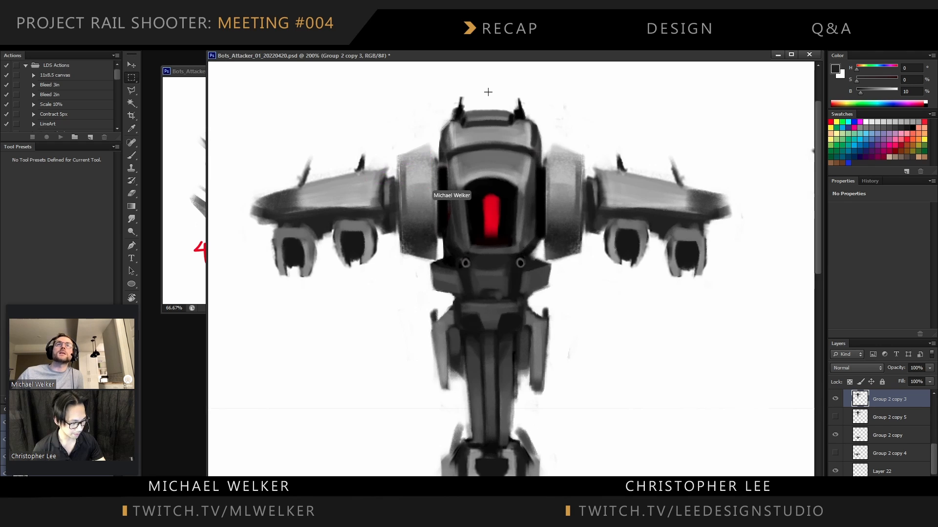
{"action": "key", "text": "e"}
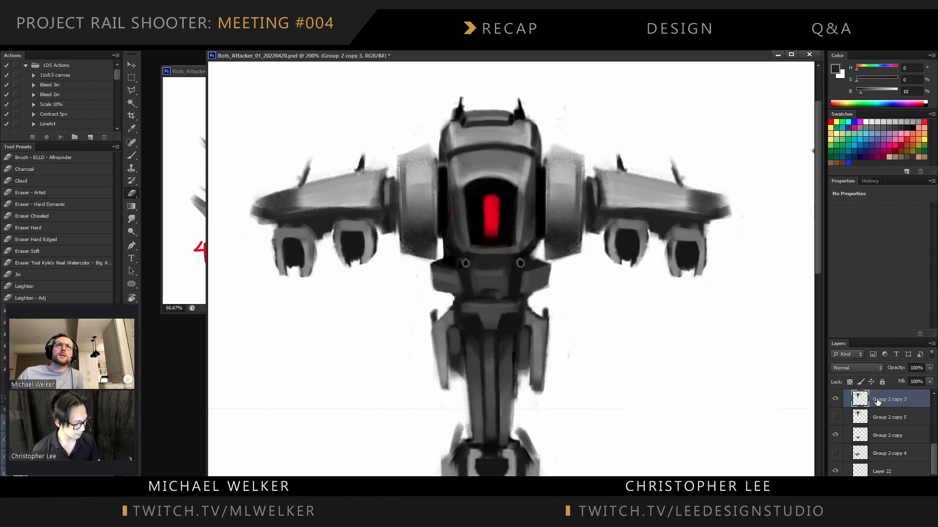
{"action": "key", "text": "ctrl+alt+m"}
{"action": "key", "text": "b"}
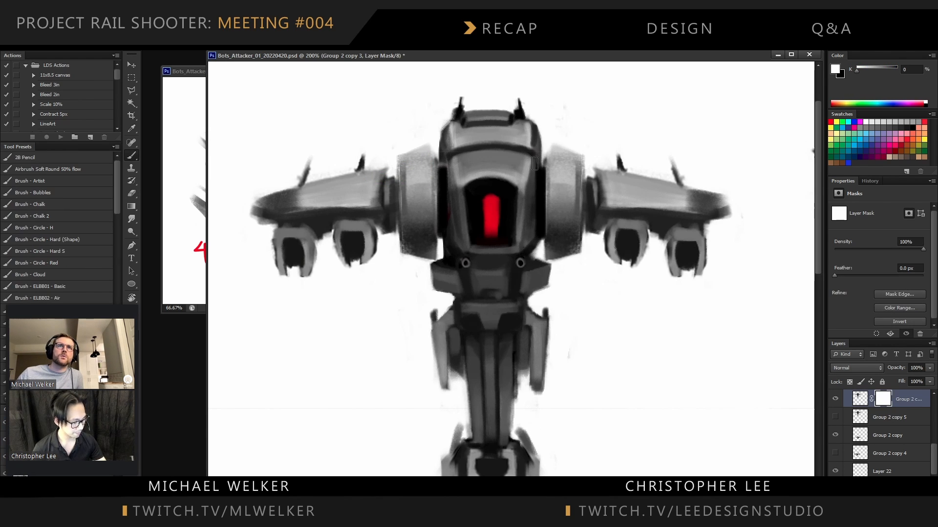
Paint black on the mask to cut gaps between the front view's wings, shoulder pods, torso, hip block and leg
{"action": "key", "text": "x"}
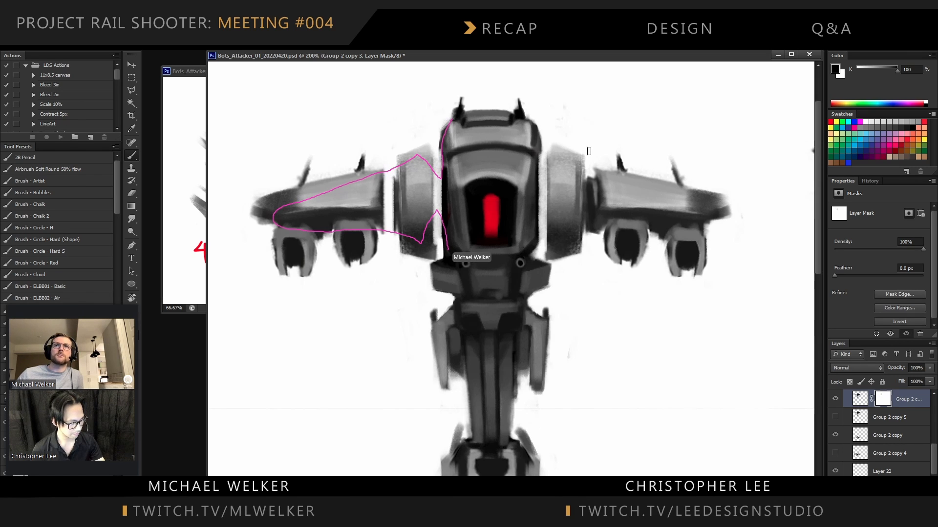
{"action": "left_click_drag", "start_coordinate": [587, 300], "coordinate": [593, 294]}
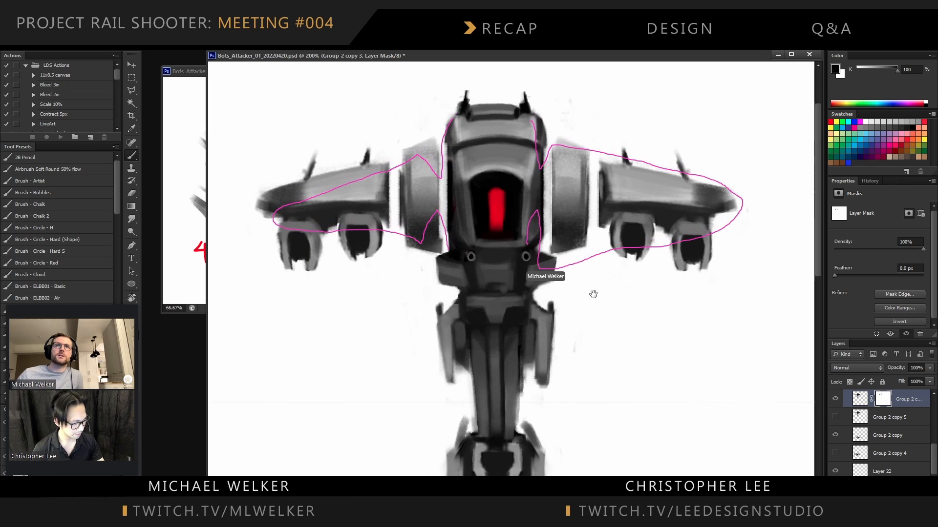
{"action": "left_click_drag", "start_coordinate": [459, 294], "coordinate": [535, 293]}
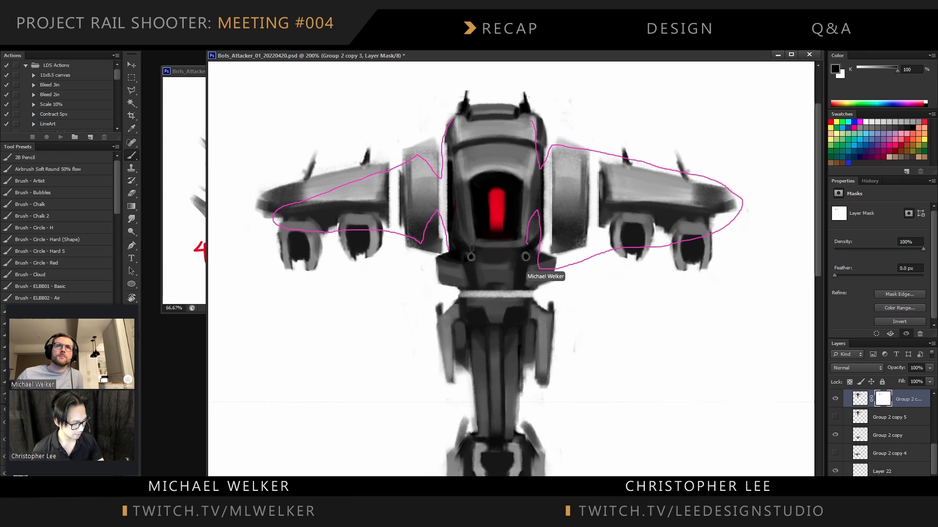
{"action": "left_click_drag", "start_coordinate": [455, 254], "coordinate": [538, 254]}
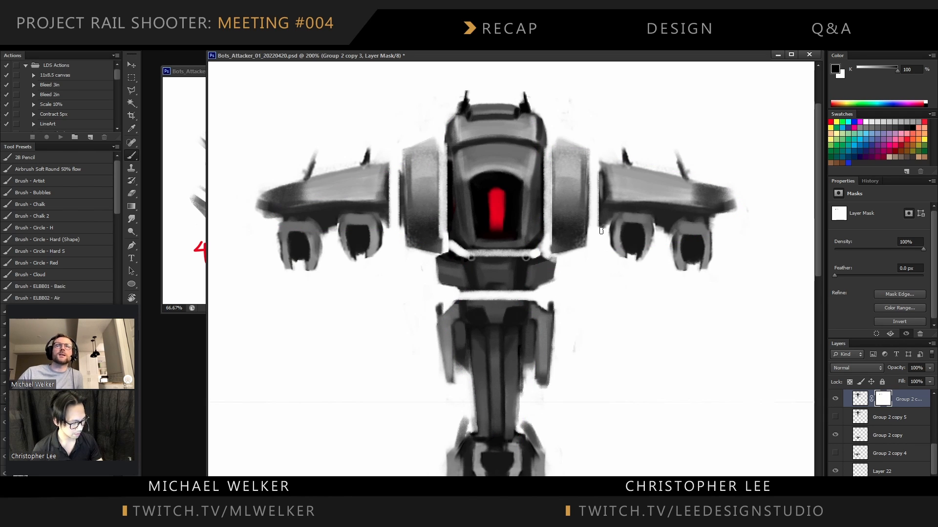
{"action": "key", "text": "ctrl+minus"}
{"action": "key", "text": "ctrl+minus"}
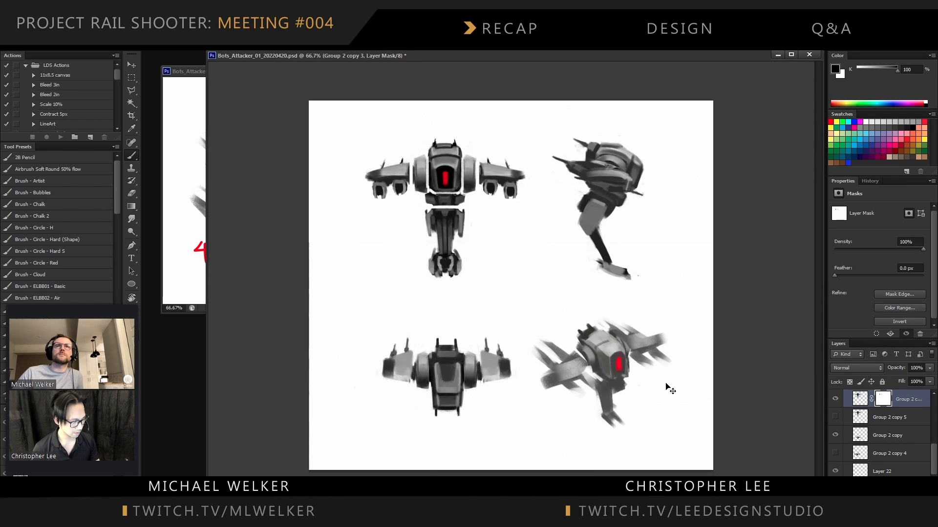
Paint white on the mask to restore narrow joints linking the front view's torso, shoulder pods, wings, hip block and leg
{"action": "key", "text": "ctrl+plus"}
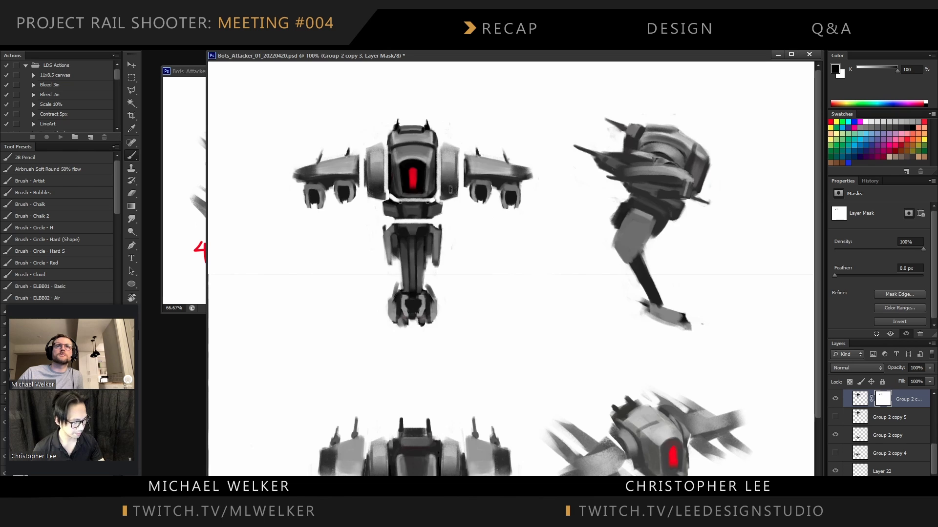
{"action": "key", "text": "ctrl+plus"}
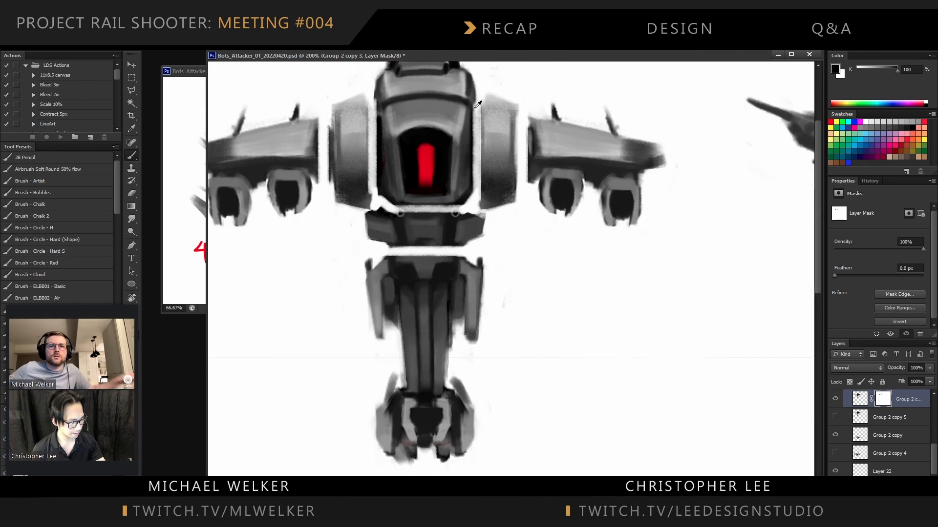
{"action": "key", "text": "x"}
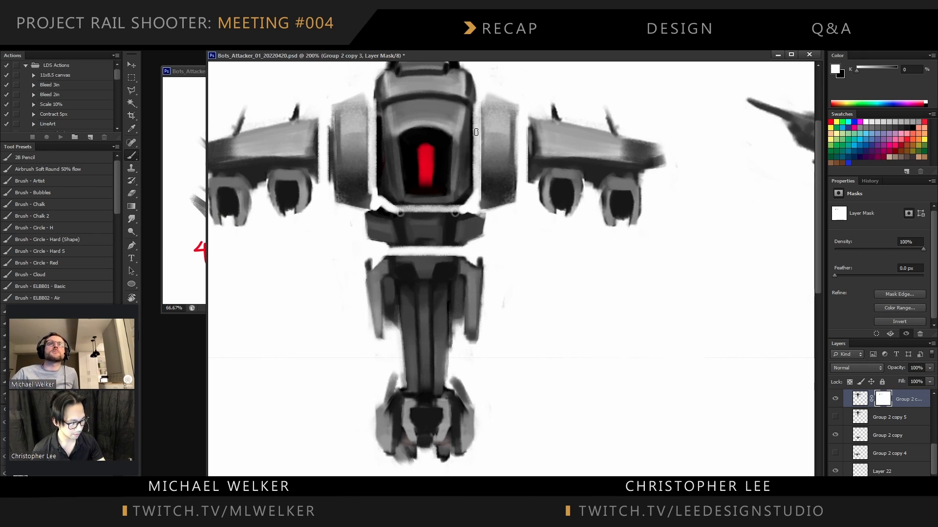
{"action": "left_click_drag", "start_coordinate": [475, 129], "coordinate": [476, 169]}
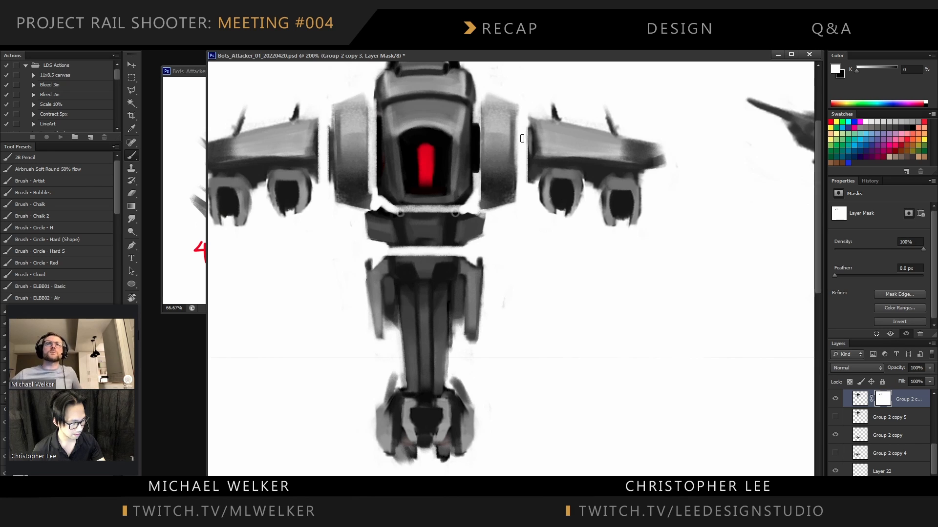
{"action": "mouse_move", "coordinate": [520, 139]}
{"action": "left_mouse_down"}
{"action": "mouse_move", "coordinate": [520, 156]}
{"action": "mouse_move", "coordinate": [521, 137]}
{"action": "mouse_move", "coordinate": [525, 147]}
{"action": "left_mouse_up"}
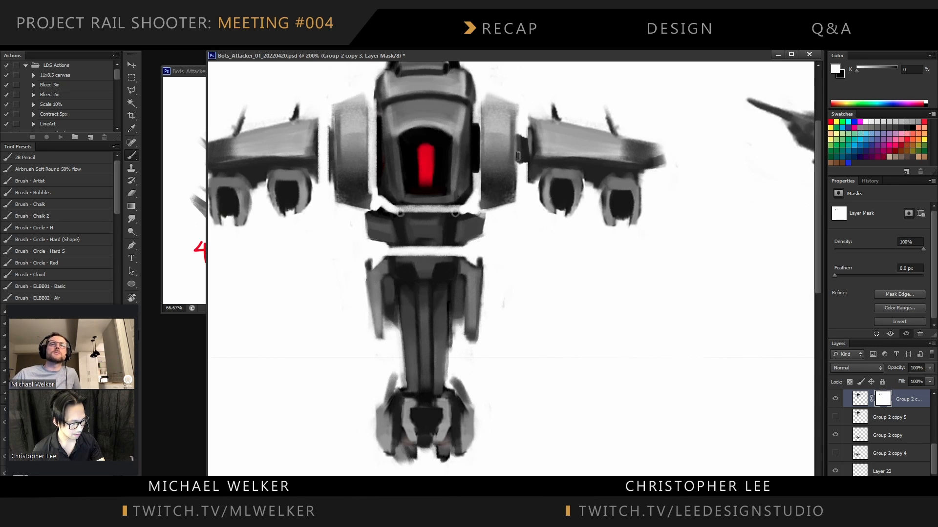
{"action": "mouse_move", "coordinate": [373, 118]}
{"action": "left_mouse_down"}
{"action": "mouse_move", "coordinate": [375, 162]}
{"action": "mouse_move", "coordinate": [322, 149]}
{"action": "mouse_move", "coordinate": [324, 157]}
{"action": "mouse_move", "coordinate": [321, 139]}
{"action": "mouse_move", "coordinate": [323, 168]}
{"action": "left_mouse_up"}
{"action": "left_click_drag", "start_coordinate": [410, 211], "coordinate": [425, 210]}
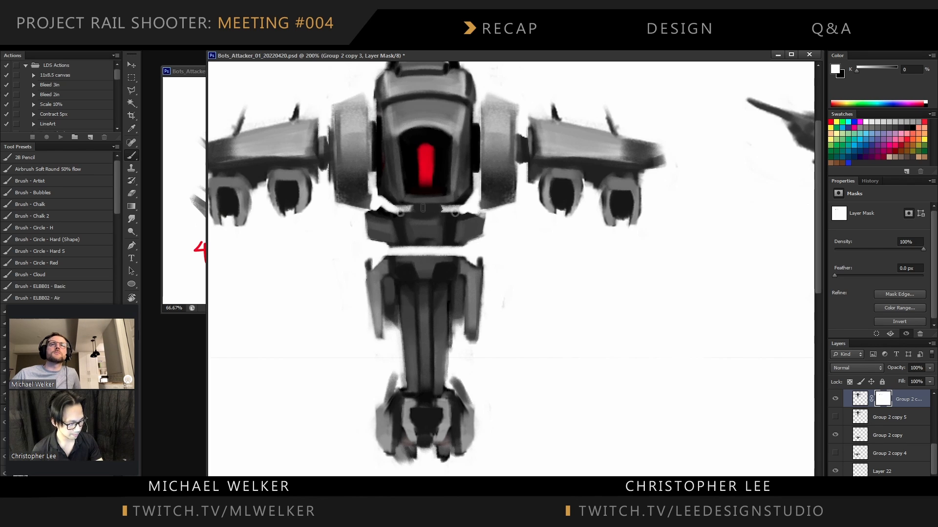
{"action": "left_click_drag", "start_coordinate": [426, 251], "coordinate": [423, 252]}
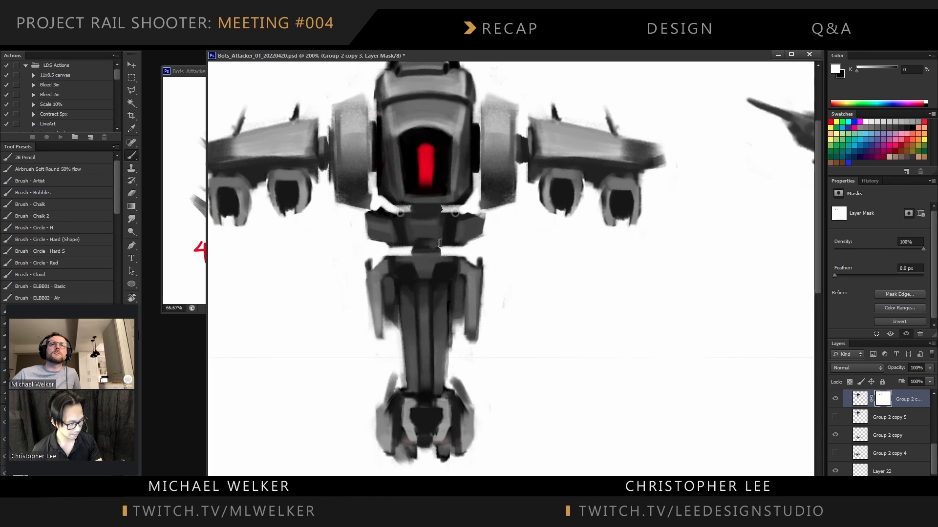
{"action": "key", "text": "ctrl+minus"}
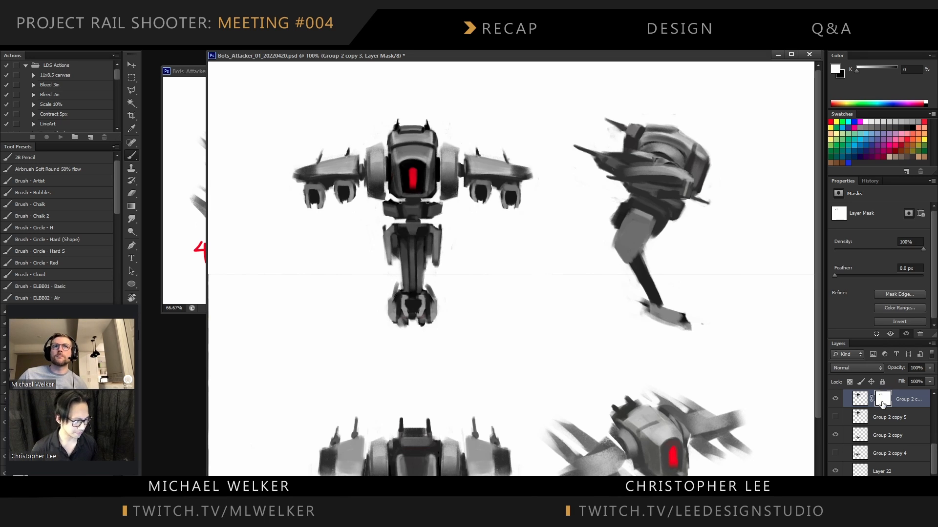
Toggle the masked front view layer's visibility to check the separated parts
{"action": "left_click", "coordinate": [835, 401]}
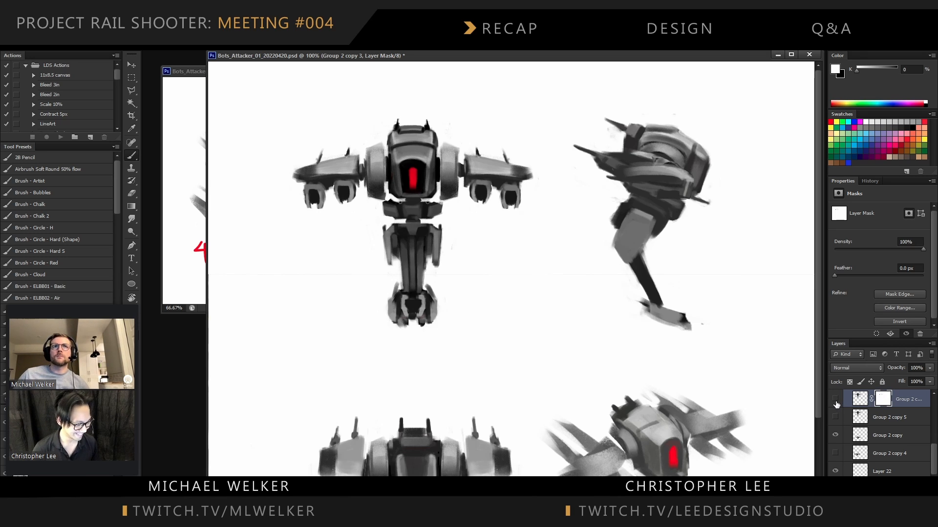
{"action": "left_click", "coordinate": [836, 399]}
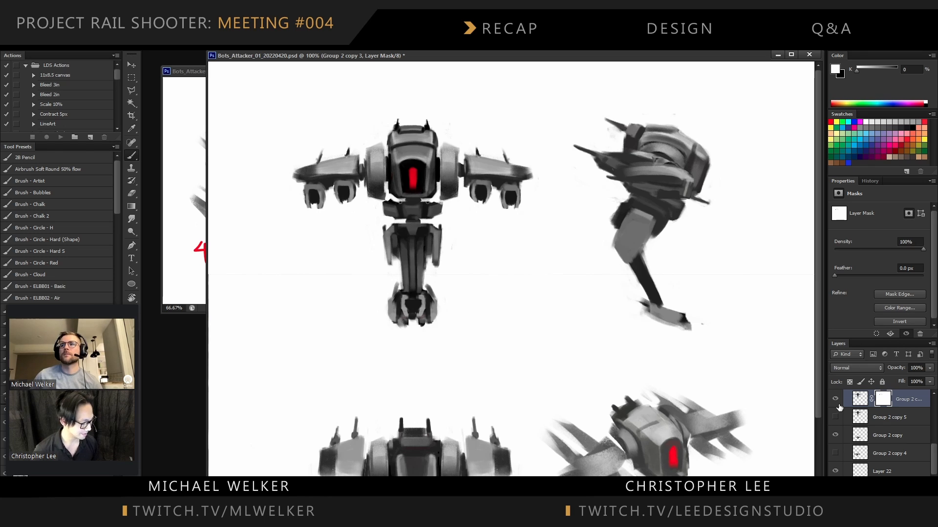
{"action": "left_click", "coordinate": [836, 399]}
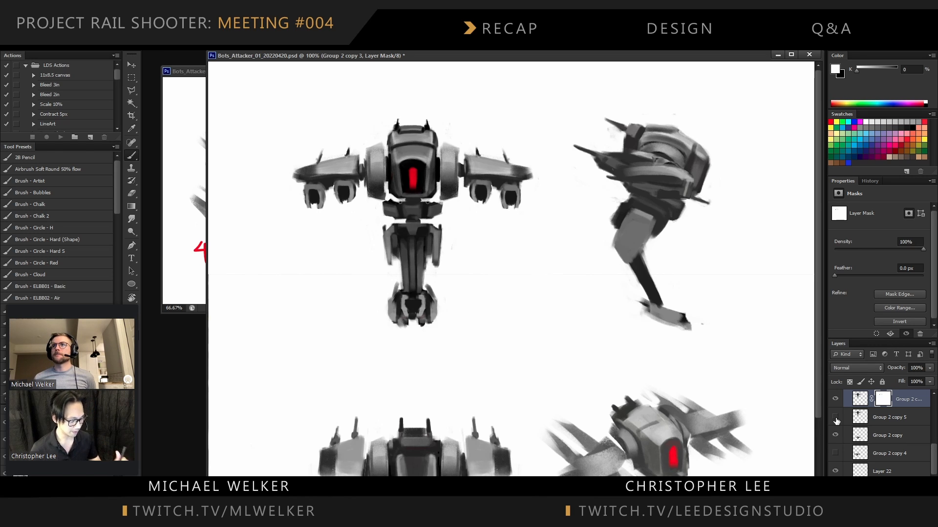
Move the top view's Group 2 copy layer straight up by about 1.53 in, closer beneath the front view
{"action": "left_click_drag", "start_coordinate": [439, 276], "coordinate": [440, 272]}
{"action": "key", "text": "v"}
{"action": "left_click_drag", "start_coordinate": [446, 425], "coordinate": [445, 360]}
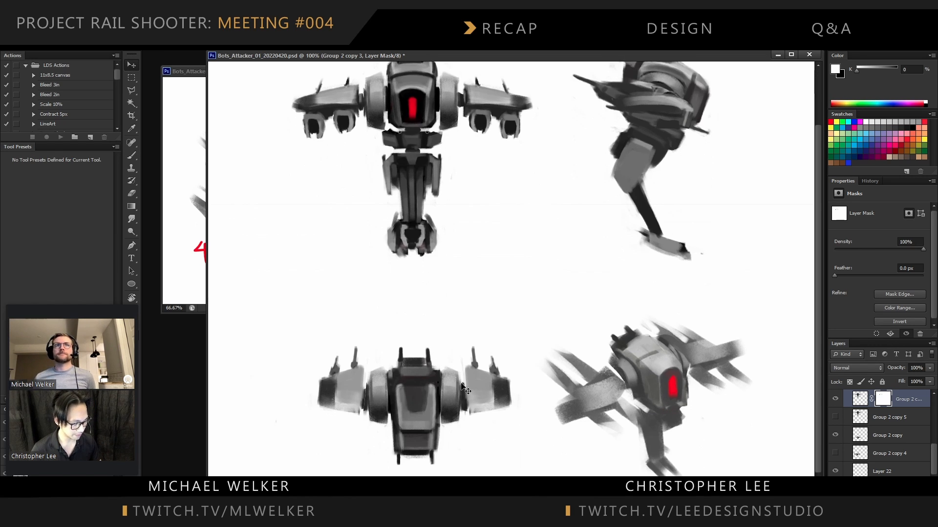
{"action": "left_click", "coordinate": [468, 391], "text": "ctrl"}
{"action": "key", "text": "Return"}
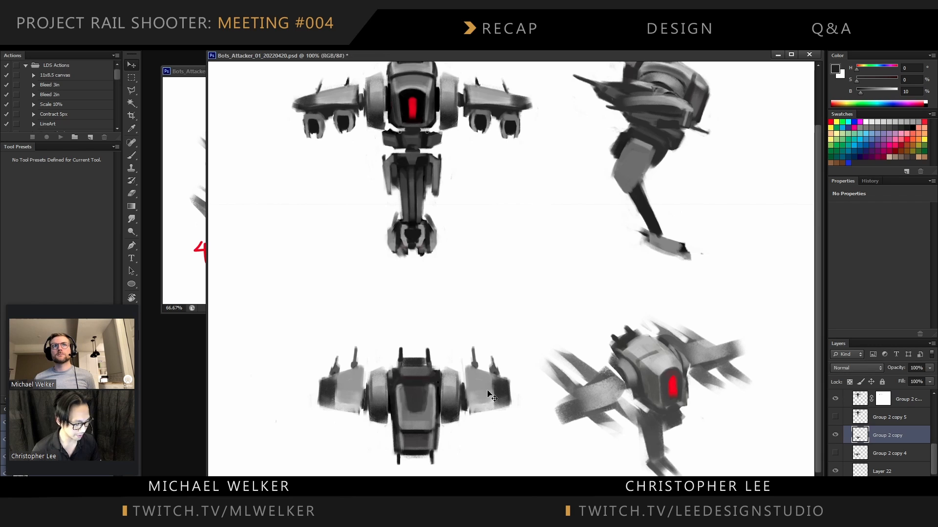
{"action": "left_click_drag", "start_coordinate": [433, 429], "coordinate": [435, 350]}
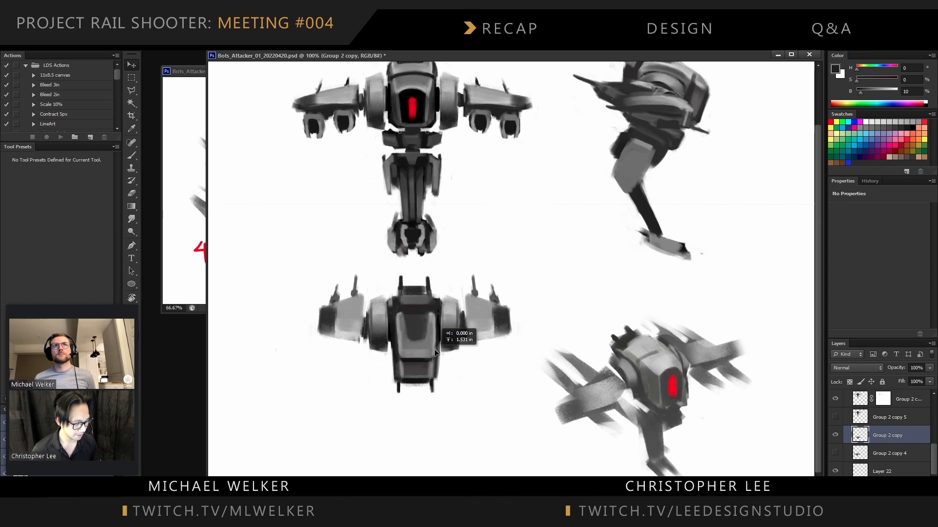
Duplicate the masked front view layer below itself and hide the original
{"action": "scroll", "coordinate": [537, 193], "scroll_direction": "up", "scroll_amount": 3}
{"action": "left_click", "coordinate": [380, 171], "text": "ctrl"}
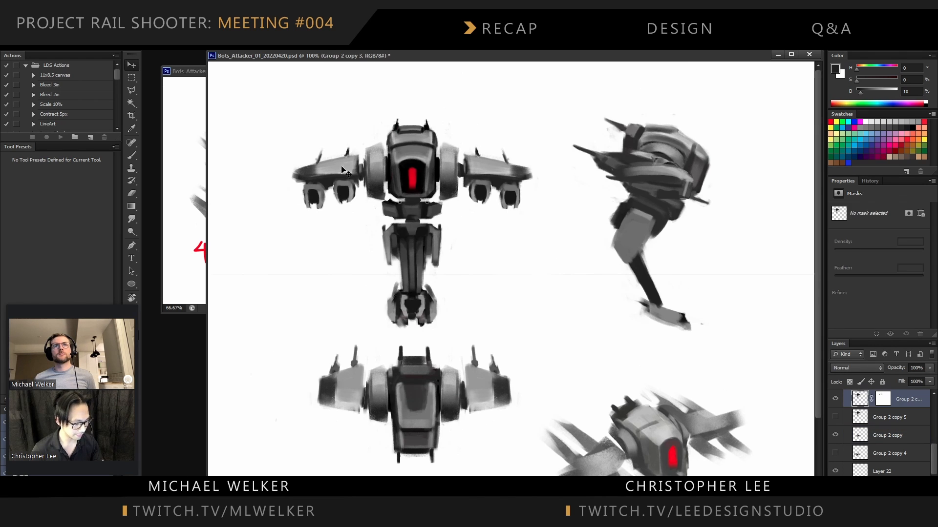
{"action": "left_click", "coordinate": [835, 400]}
{"action": "left_click", "coordinate": [835, 399]}
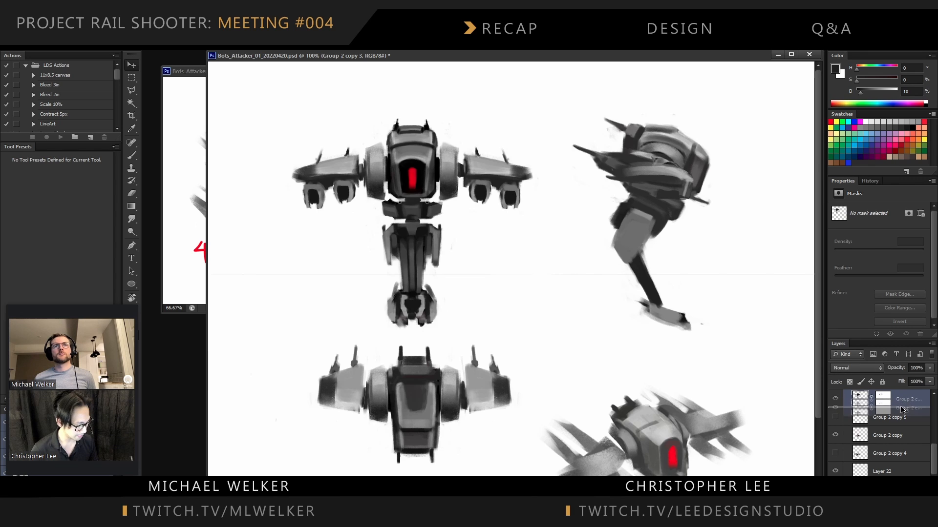
{"action": "left_click_drag", "start_coordinate": [889, 400], "coordinate": [889, 416]}
{"action": "left_click", "coordinate": [835, 400]}
Select the front view's left wing and shoulder pod with a rectangular marquee, and merge the duplicated layer with a new blank layer
{"action": "key", "text": "m"}
{"action": "left_click_drag", "start_coordinate": [245, 122], "coordinate": [385, 208]}
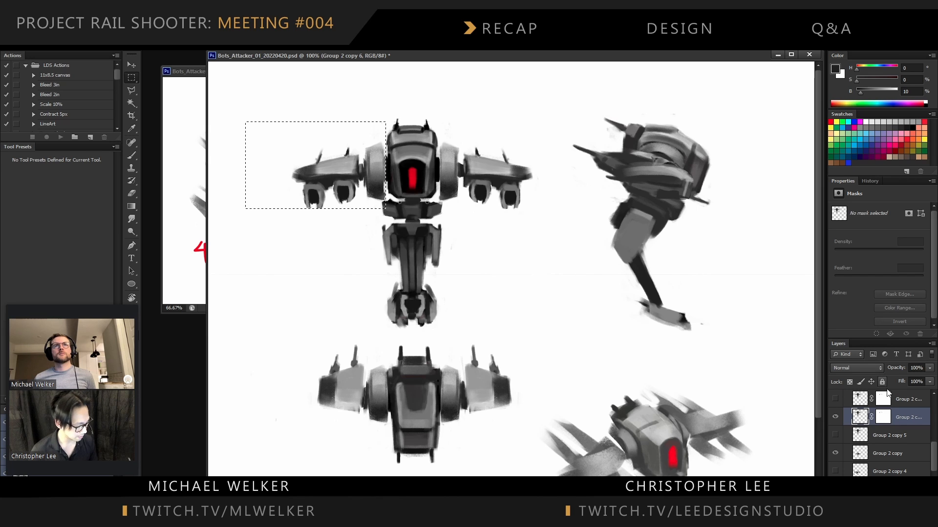
{"action": "key", "text": "ctrl+shift+n"}
{"action": "key", "text": "Return"}
{"action": "left_click", "coordinate": [900, 434], "text": "shift"}
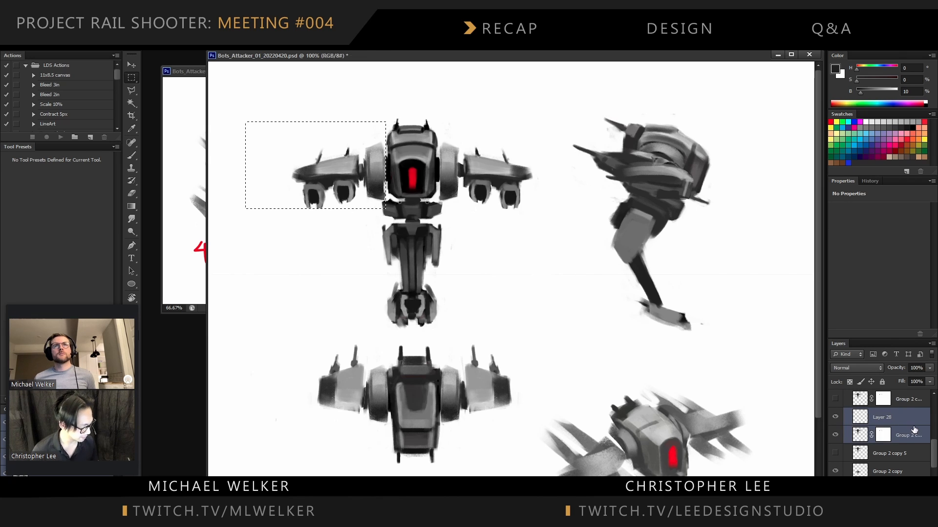
{"action": "key", "text": "ctrl+e"}
Trim the hip block's corner out of the selection and place the left wing and shoulder pod on their own layer
{"action": "key", "text": "l"}
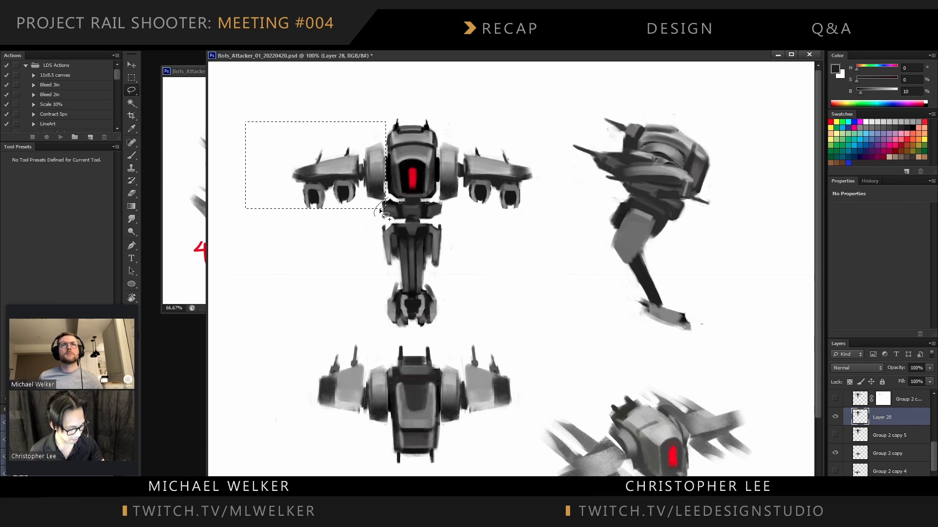
{"action": "left_click_drag", "start_coordinate": [390, 201], "coordinate": [390, 210]}
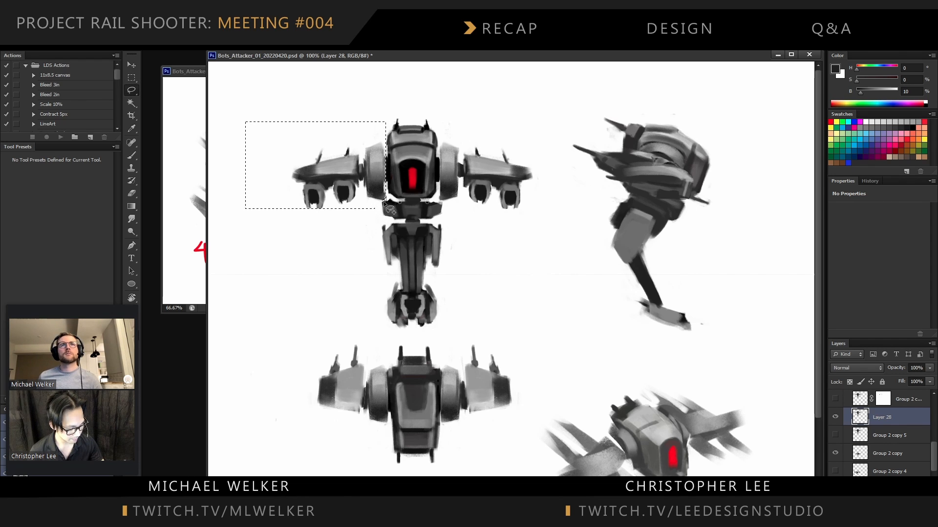
{"action": "key", "text": "m"}
{"action": "right_click", "coordinate": [362, 148]}
{"action": "left_click", "coordinate": [398, 224]}
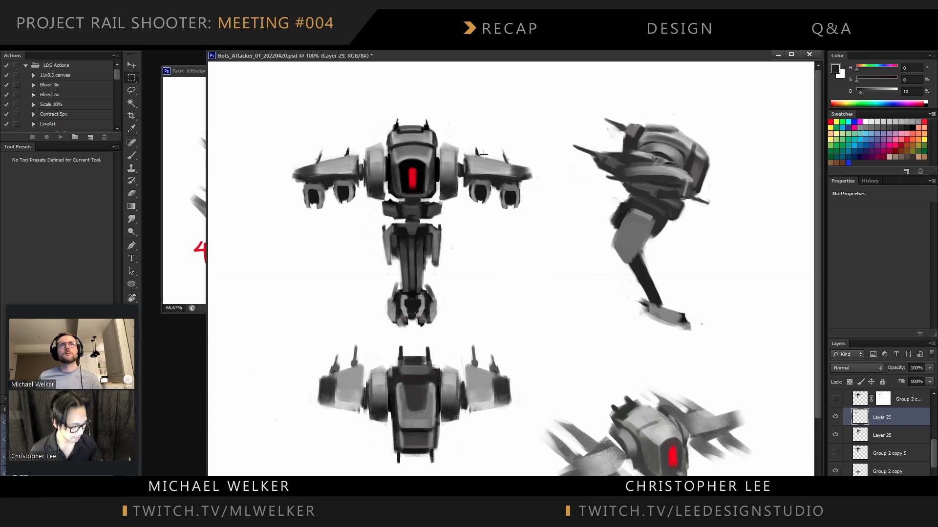
Lasso the front view's right wing and shoulder pod on Layer 28 and cut them away
{"action": "left_click", "coordinate": [487, 126], "text": "ctrl"}
{"action": "key", "text": "l"}
{"action": "mouse_move", "coordinate": [449, 136]}
{"action": "left_mouse_down"}
{"action": "mouse_move", "coordinate": [436, 194]}
{"action": "mouse_move", "coordinate": [450, 207]}
{"action": "mouse_move", "coordinate": [554, 213]}
{"action": "mouse_move", "coordinate": [540, 74]}
{"action": "left_mouse_up"}
{"action": "key", "text": "ctrl+x"}
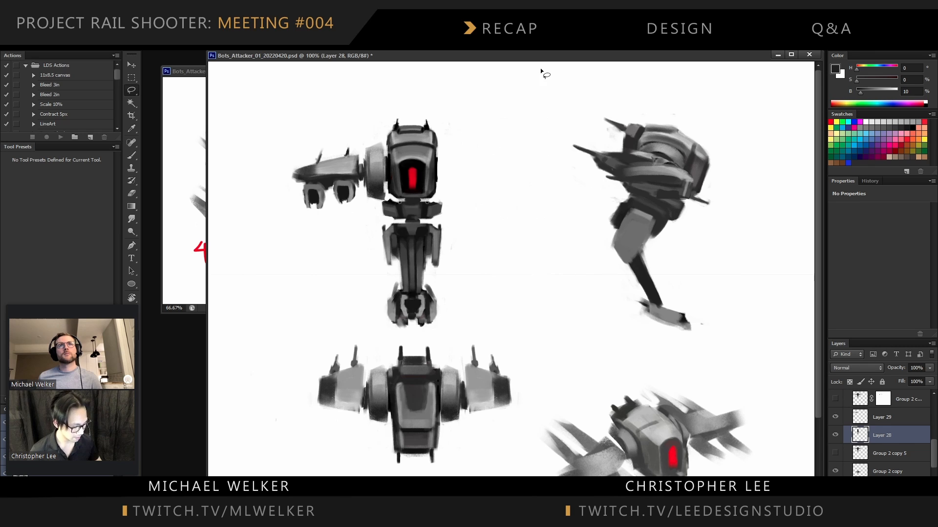
Scale down the front view's left wing and pod on Layer 29, aligning them over the top view's left wing to match its span
{"action": "left_click", "coordinate": [379, 163], "text": "ctrl"}
{"action": "key", "text": "ctrl+t"}
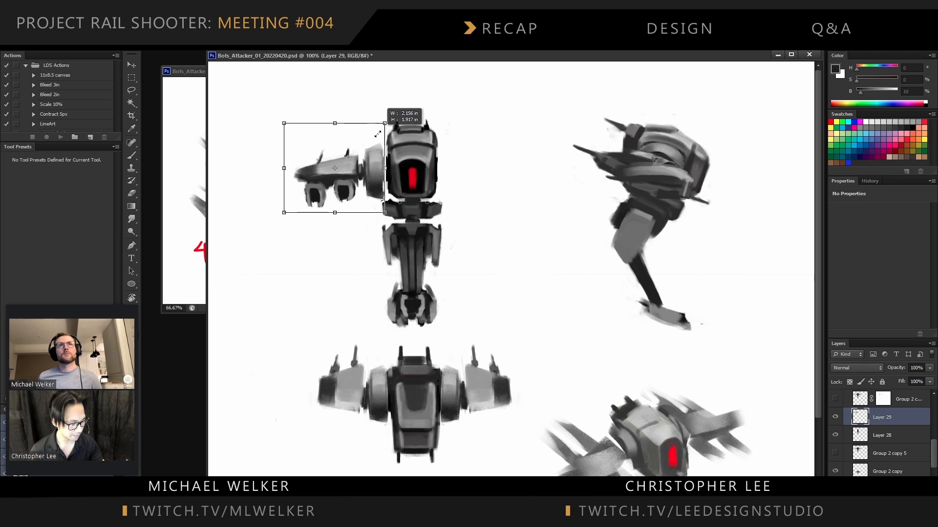
{"action": "left_click_drag", "start_coordinate": [377, 133], "coordinate": [383, 338]}
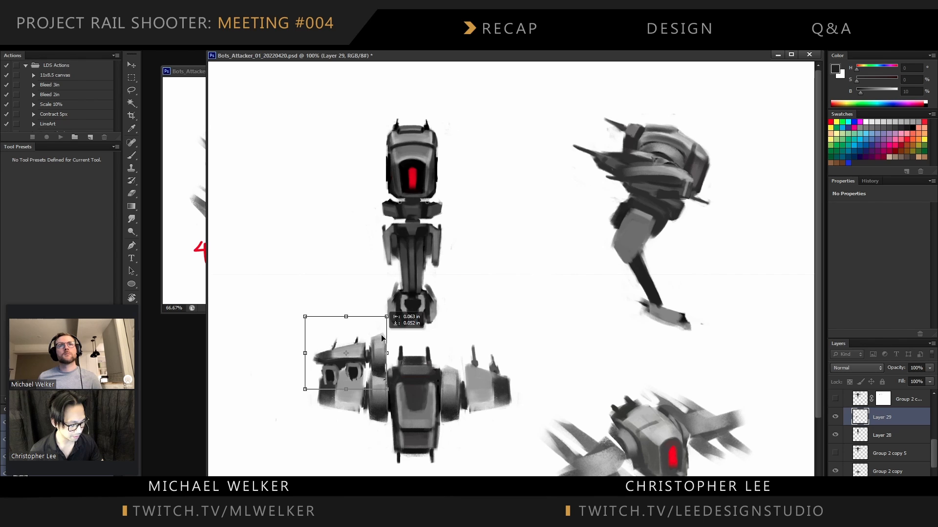
{"action": "key", "text": "Return"}
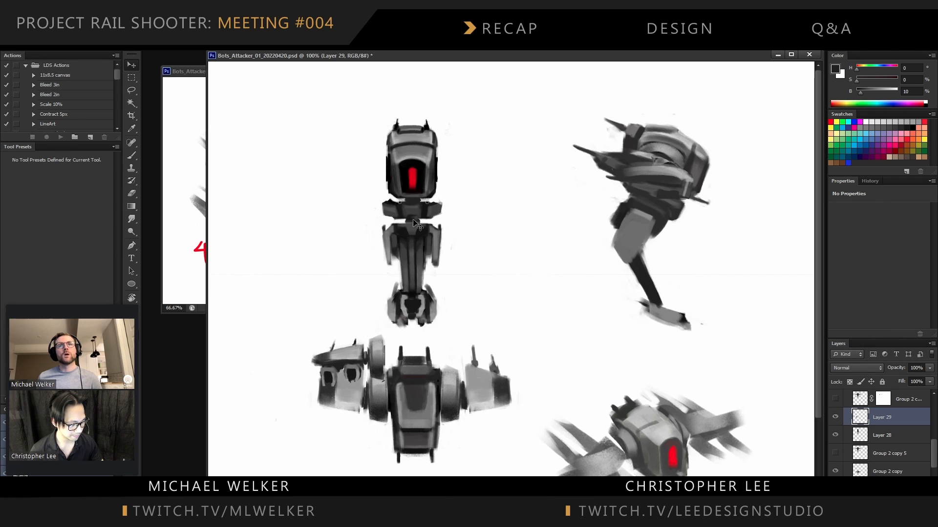
Move the resized wing back up beside the front view's torso and place a mirrored duplicate of it on the right side
{"action": "left_click_drag", "start_coordinate": [414, 223], "coordinate": [441, 218]}
{"action": "key", "text": "ctrl+j"}
{"action": "left_click_drag", "start_coordinate": [406, 276], "coordinate": [530, 270]}
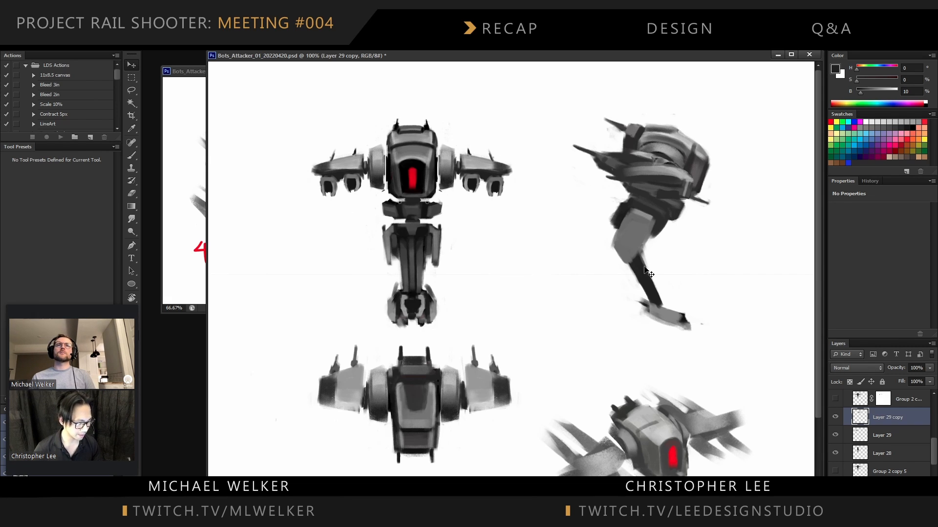
{"action": "left_click", "coordinate": [454, 215], "text": "ctrl"}
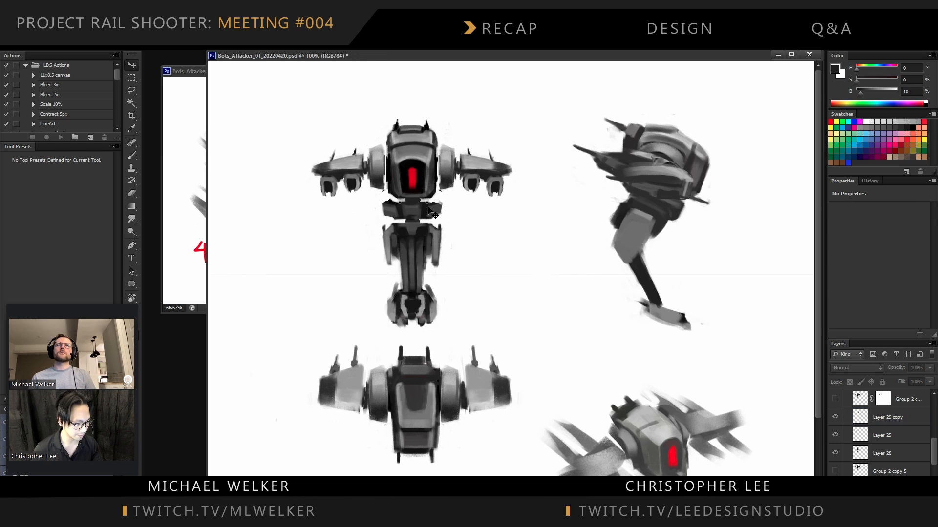
{"action": "left_click", "coordinate": [435, 232], "text": "ctrl"}
{"action": "key", "text": "Return"}
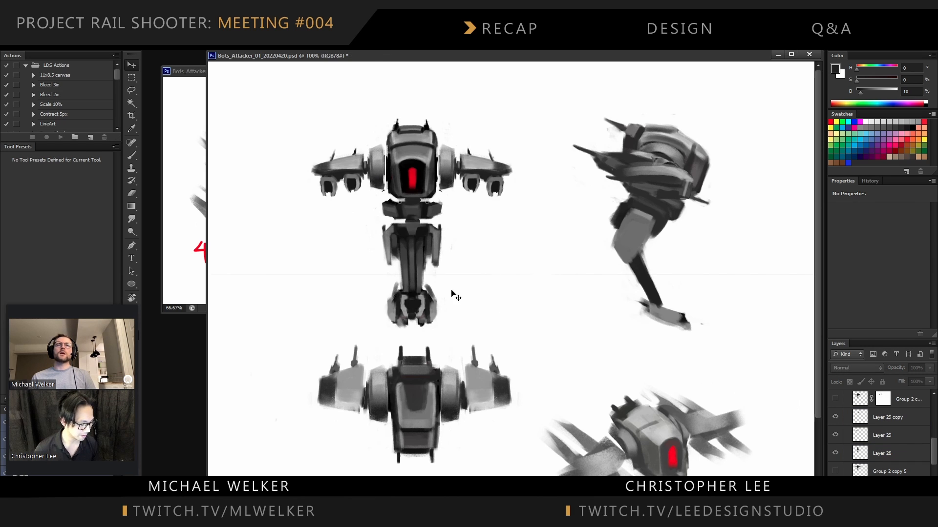
Lasso the front view's hip block and leg on Layer 28 and cut them onto their own layer
{"action": "left_click", "coordinate": [835, 454]}
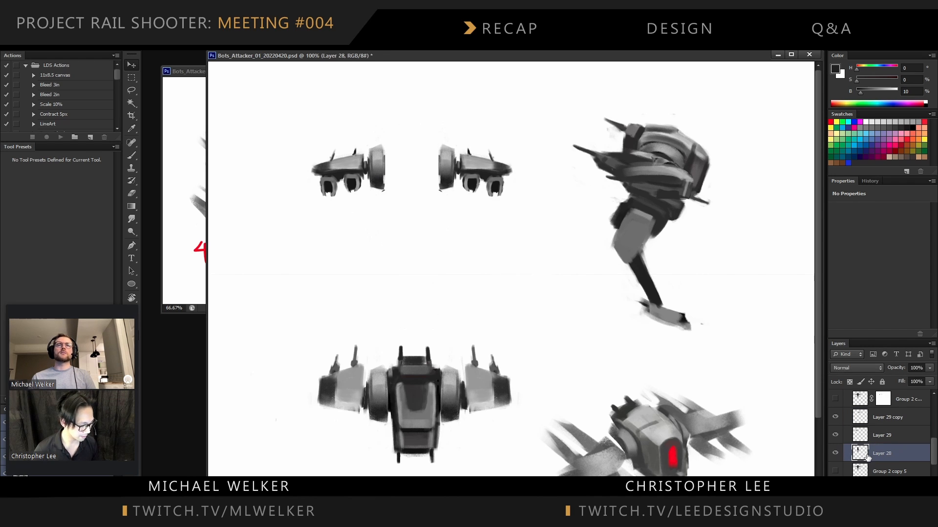
{"action": "left_click", "coordinate": [835, 453]}
{"action": "key", "text": "l"}
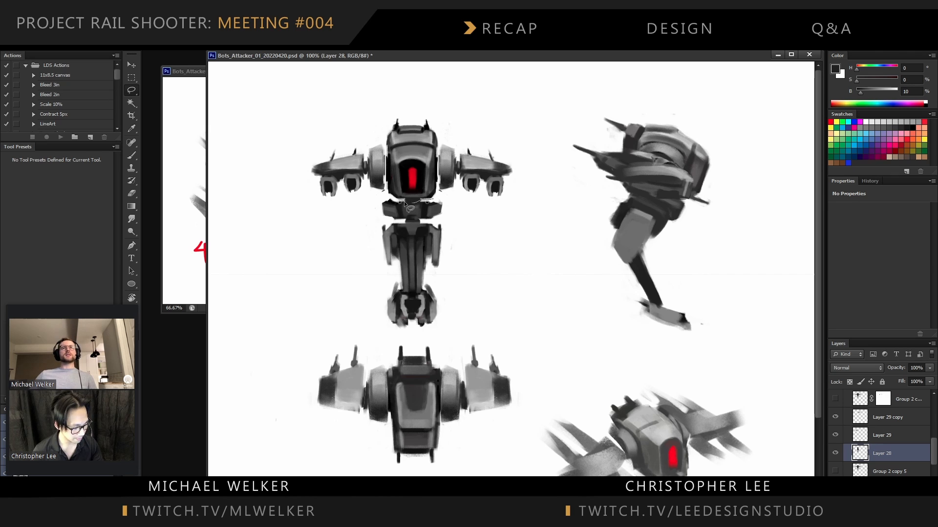
{"action": "mouse_move", "coordinate": [403, 201]}
{"action": "left_mouse_down"}
{"action": "mouse_move", "coordinate": [356, 255]}
{"action": "mouse_move", "coordinate": [484, 251]}
{"action": "mouse_move", "coordinate": [413, 200]}
{"action": "left_mouse_up"}
{"action": "right_click", "coordinate": [446, 226]}
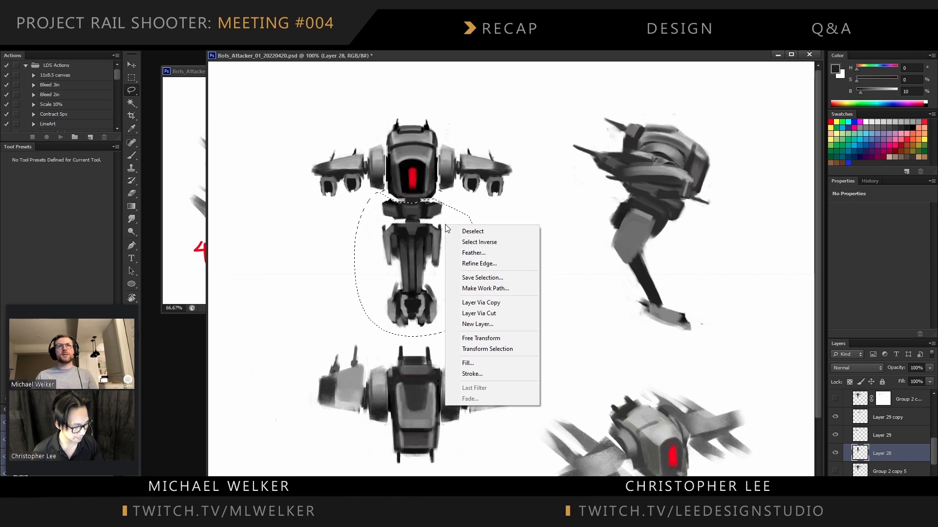
{"action": "left_click", "coordinate": [481, 313]}
Scale down the front view's hip and leg and position them centred directly beneath the torso
{"action": "key", "text": "ctrl+t"}
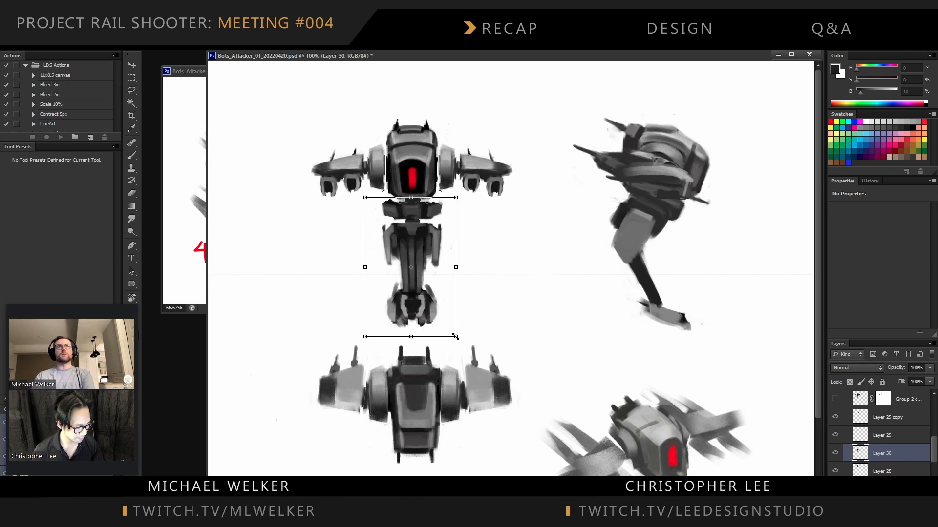
{"action": "left_click_drag", "start_coordinate": [455, 336], "coordinate": [432, 287]}
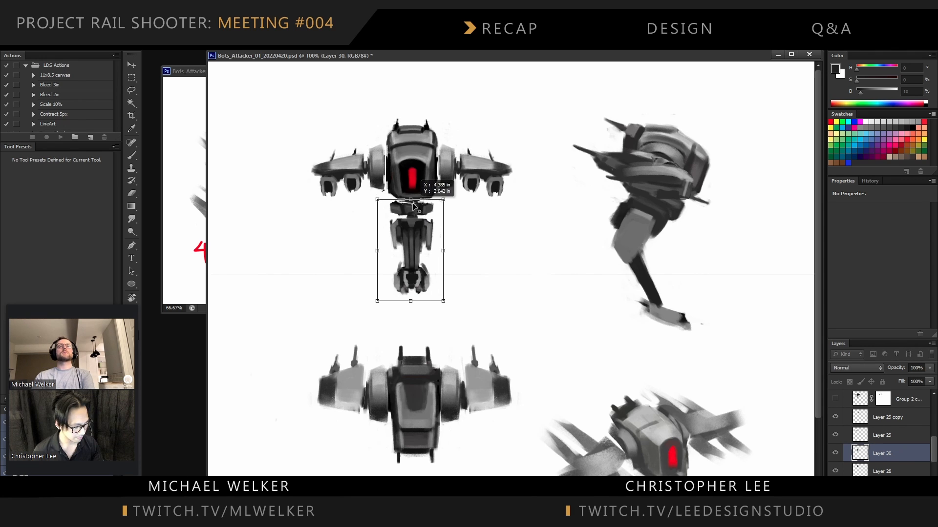
{"action": "left_click_drag", "start_coordinate": [443, 303], "coordinate": [439, 302]}
{"action": "key", "text": "l"}
{"action": "key", "text": "v"}
{"action": "mouse_move", "coordinate": [620, 329]}
{"action": "left_mouse_down"}
{"action": "mouse_move", "coordinate": [633, 322]}
{"action": "mouse_move", "coordinate": [528, 264]}
{"action": "mouse_move", "coordinate": [500, 288]}
{"action": "mouse_move", "coordinate": [502, 277]}
{"action": "left_mouse_up"}
{"action": "scroll", "coordinate": [528, 264], "scroll_direction": "up", "scroll_amount": 2}
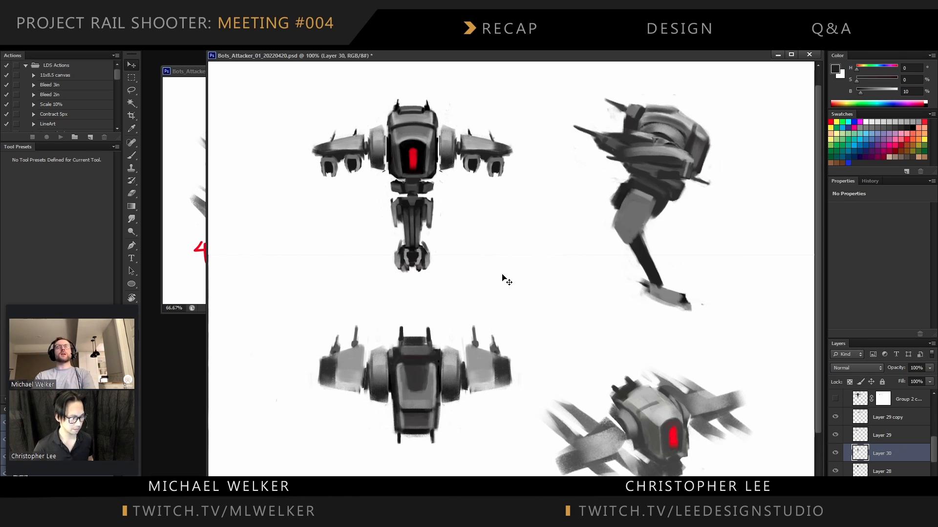
Erase the sides of the hip block and the outer thigh plates, leaving a narrow joint and slim leg
{"action": "key", "text": "e"}
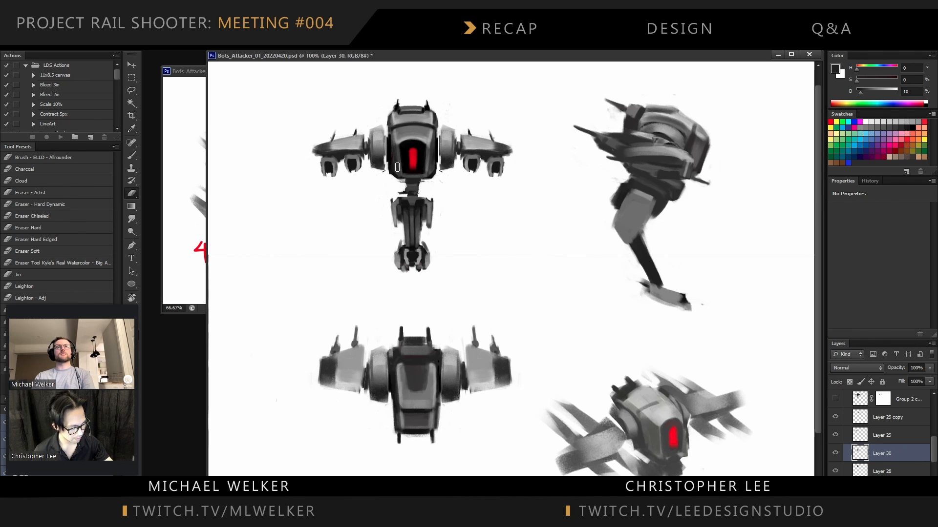
{"action": "key", "text": "b"}
{"action": "key", "text": "e"}
{"action": "key", "text": "alt+e"}
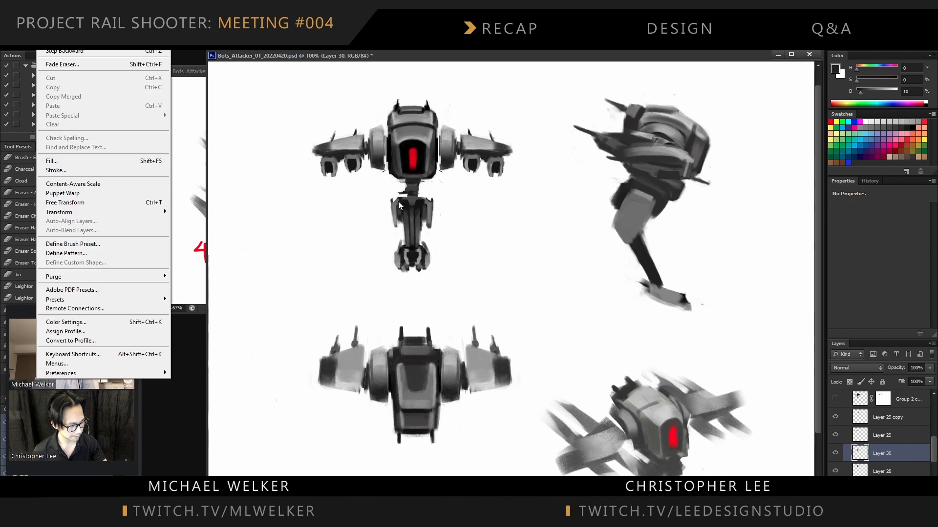
{"action": "key", "text": "Escape"}
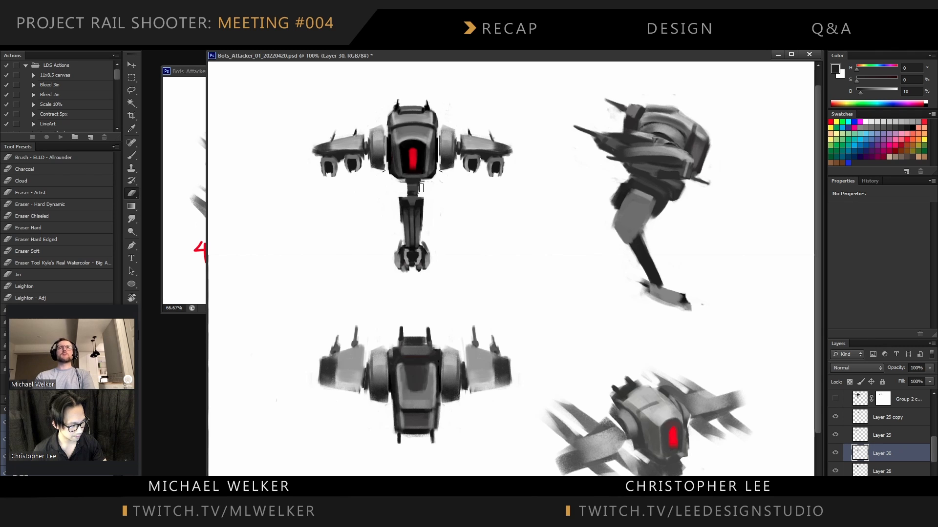
Try a rounded dark knee joint over the top of the front view's leg, trimming its left edge
{"action": "key", "text": "b"}
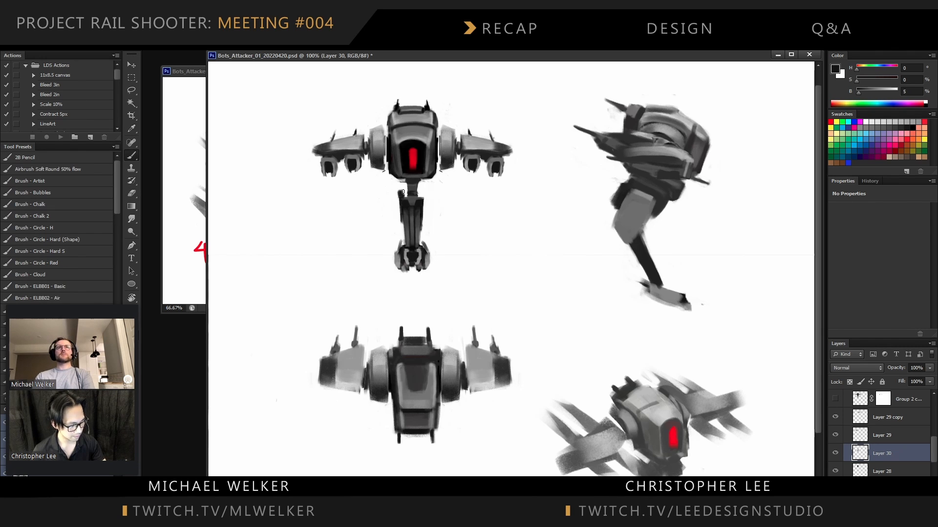
{"action": "left_click", "coordinate": [417, 194], "text": "alt"}
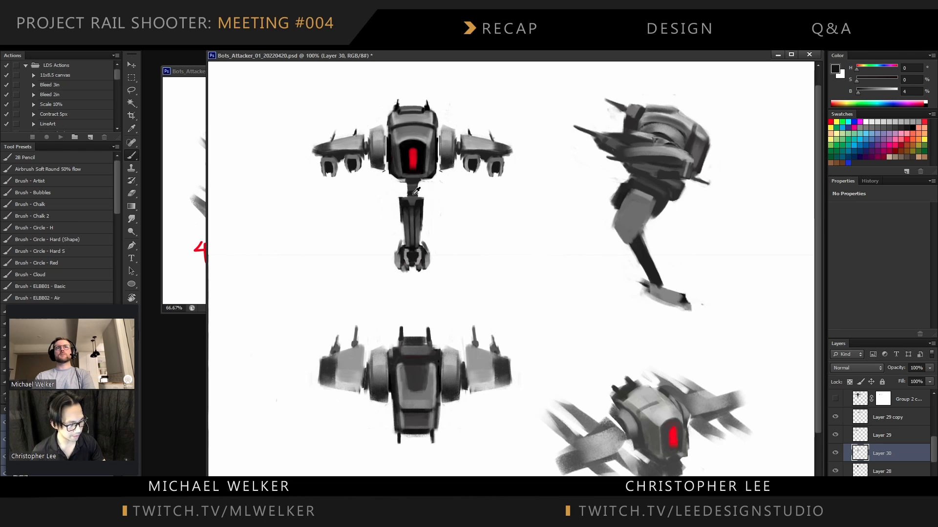
{"action": "scroll", "coordinate": [409, 182], "scroll_direction": "up", "scroll_amount": 3}
{"action": "scroll", "coordinate": [592, 339], "scroll_direction": "down", "scroll_amount": 1}
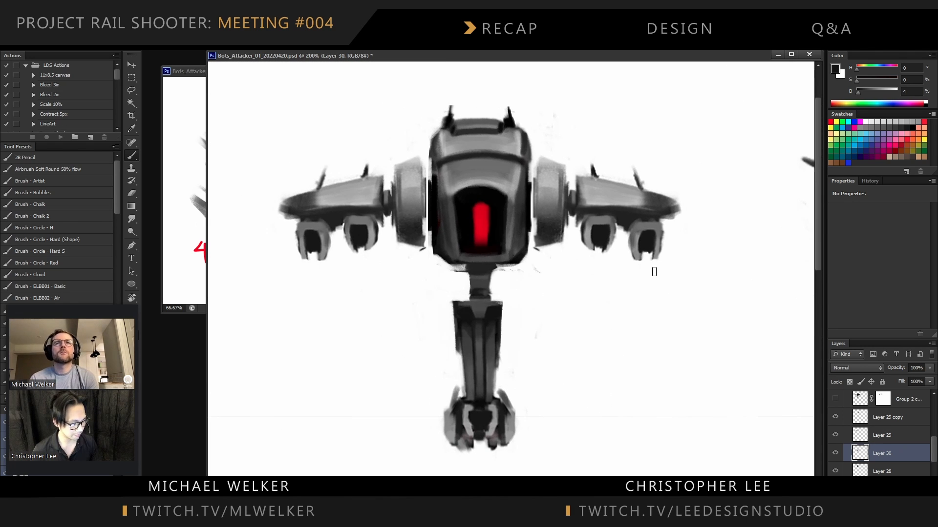
{"action": "left_click", "coordinate": [466, 295], "text": "alt"}
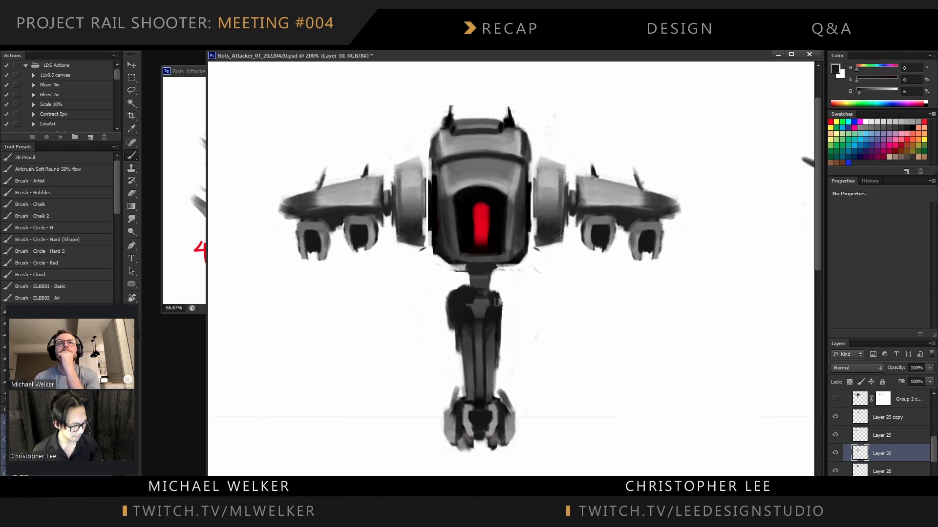
{"action": "key", "text": "e"}
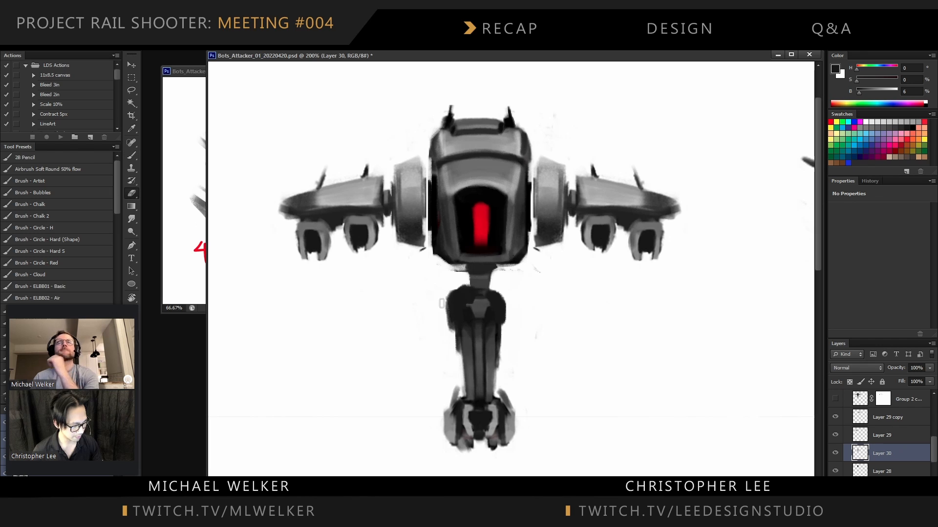
{"action": "left_click_drag", "start_coordinate": [447, 293], "coordinate": [447, 332]}
Try bulky dark thigh armour on both sides of the front view's upper leg
{"action": "key", "text": "b"}
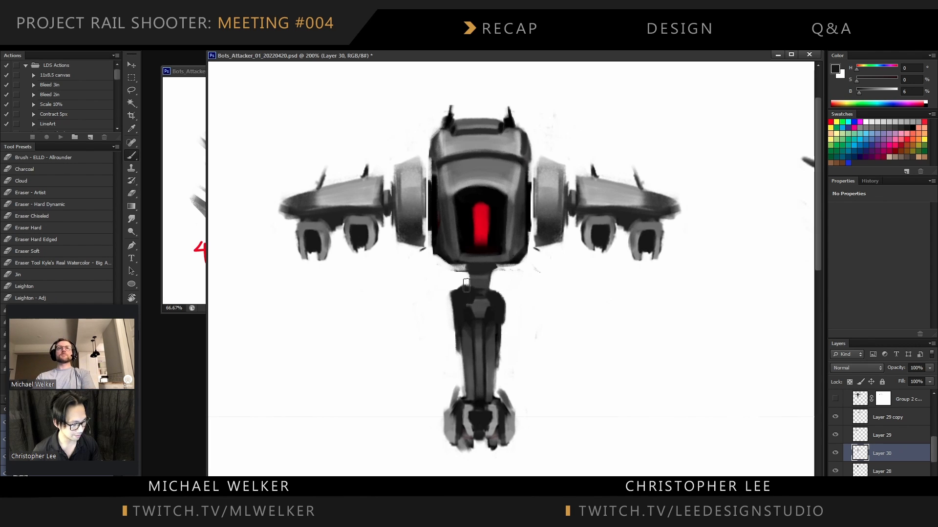
{"action": "mouse_move", "coordinate": [477, 292]}
{"action": "left_mouse_down"}
{"action": "mouse_move", "coordinate": [497, 305]}
{"action": "mouse_move", "coordinate": [479, 298]}
{"action": "mouse_move", "coordinate": [469, 310]}
{"action": "mouse_move", "coordinate": [479, 304]}
{"action": "mouse_move", "coordinate": [462, 290]}
{"action": "mouse_move", "coordinate": [453, 317]}
{"action": "left_mouse_up"}
{"action": "left_click", "coordinate": [463, 297], "text": "alt"}
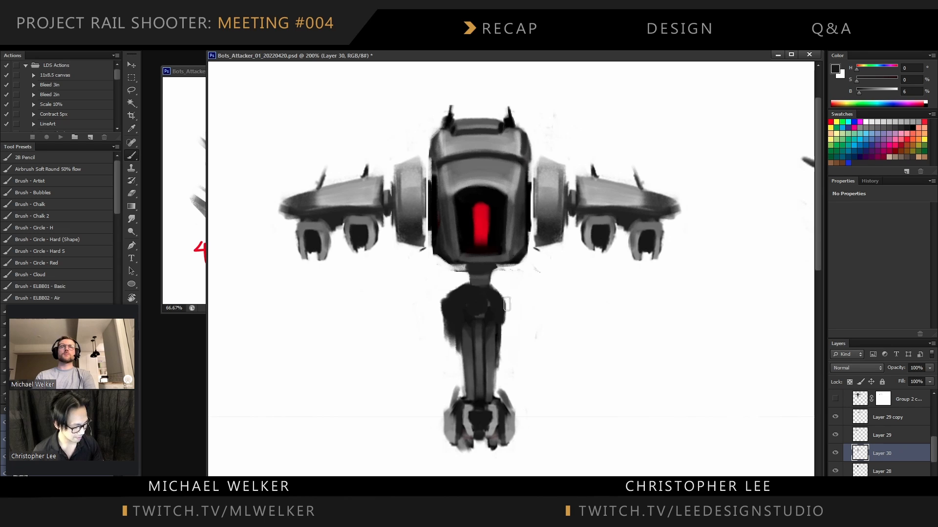
{"action": "left_click_drag", "start_coordinate": [506, 304], "coordinate": [510, 314]}
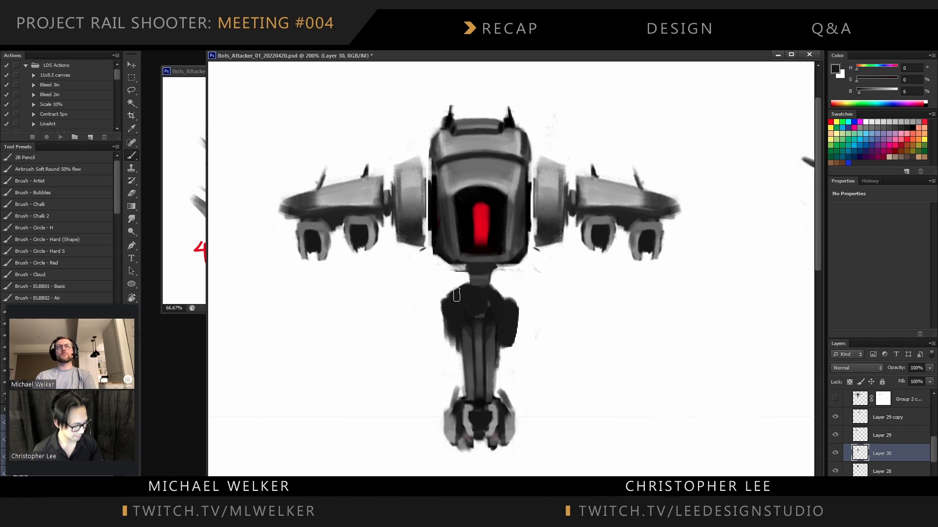
Erase the bulk on both sides of the leg and the outer foot plates, reducing the leg to a narrow column
{"action": "key", "text": "e"}
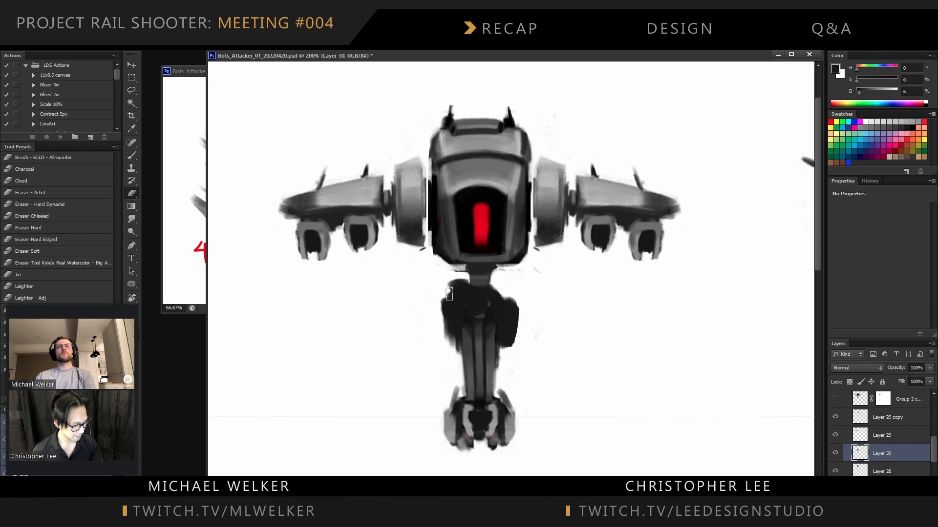
{"action": "left_click_drag", "start_coordinate": [450, 281], "coordinate": [448, 360]}
{"action": "left_click_drag", "start_coordinate": [508, 288], "coordinate": [506, 373]}
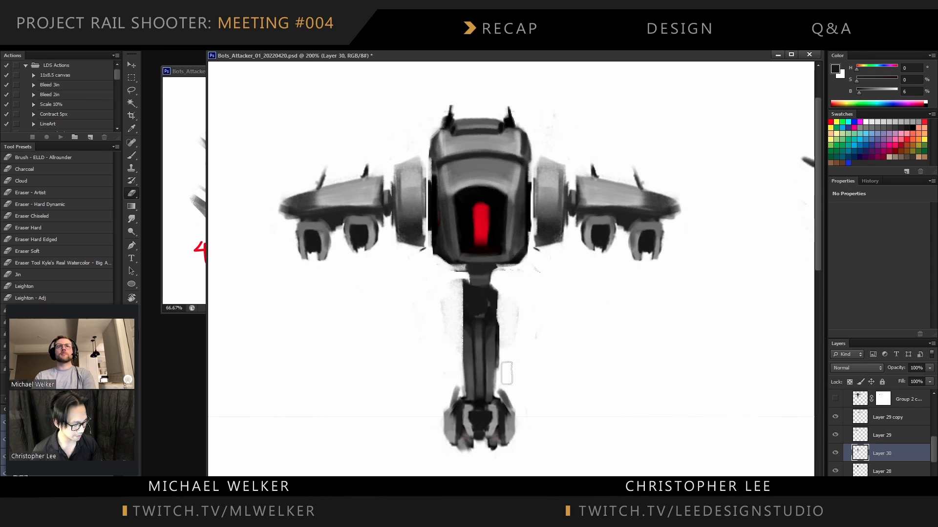
{"action": "left_click_drag", "start_coordinate": [452, 277], "coordinate": [450, 398]}
{"action": "left_click_drag", "start_coordinate": [499, 293], "coordinate": [506, 395]}
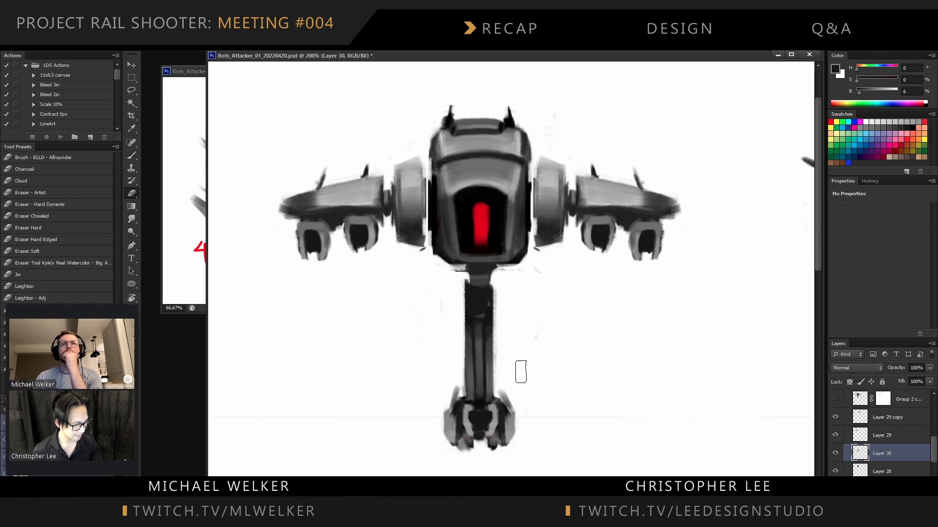
{"action": "left_click_drag", "start_coordinate": [444, 386], "coordinate": [448, 447]}
{"action": "left_click_drag", "start_coordinate": [504, 388], "coordinate": [505, 461]}
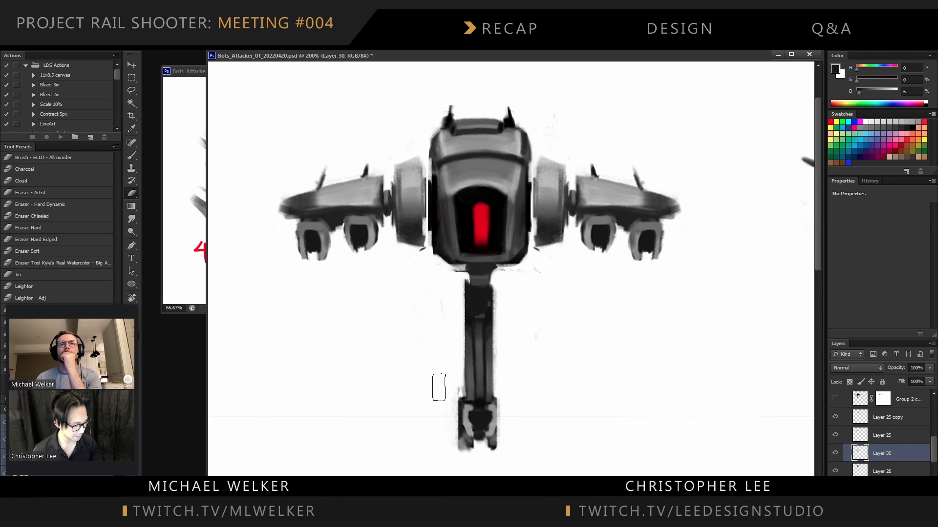
Paint a dark thigh that tapers downward beneath the front view's torso, and erase its outer edges into shape
{"action": "key", "text": "b"}
{"action": "left_click", "coordinate": [474, 268], "text": "alt"}
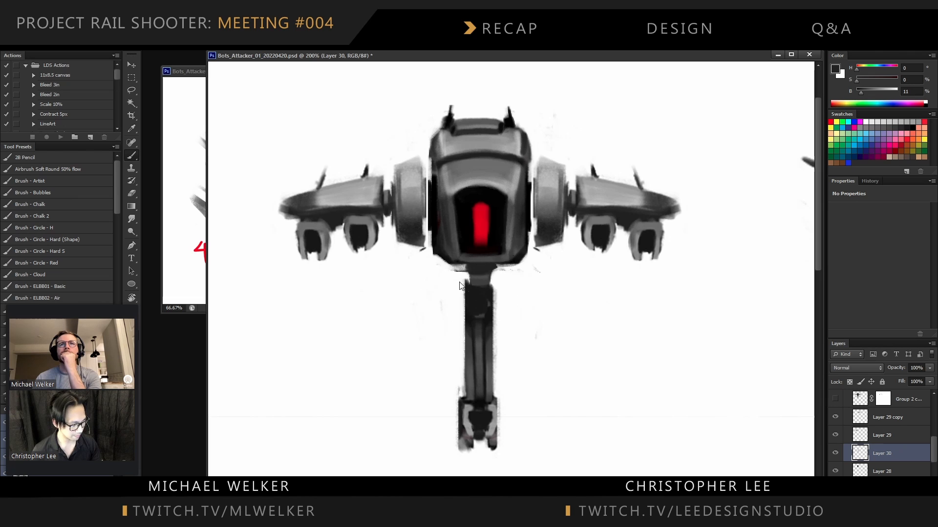
{"action": "mouse_move", "coordinate": [439, 289]}
{"action": "left_mouse_down"}
{"action": "mouse_move", "coordinate": [485, 293]}
{"action": "mouse_move", "coordinate": [486, 304]}
{"action": "mouse_move", "coordinate": [463, 298]}
{"action": "mouse_move", "coordinate": [460, 347]}
{"action": "mouse_move", "coordinate": [483, 314]}
{"action": "mouse_move", "coordinate": [485, 341]}
{"action": "mouse_move", "coordinate": [500, 300]}
{"action": "mouse_move", "coordinate": [502, 327]}
{"action": "mouse_move", "coordinate": [446, 319]}
{"action": "mouse_move", "coordinate": [427, 274]}
{"action": "mouse_move", "coordinate": [445, 366]}
{"action": "left_mouse_up"}
{"action": "key", "text": "e"}
{"action": "mouse_move", "coordinate": [529, 285]}
{"action": "left_mouse_down"}
{"action": "mouse_move", "coordinate": [522, 325]}
{"action": "mouse_move", "coordinate": [523, 296]}
{"action": "mouse_move", "coordinate": [498, 358]}
{"action": "left_mouse_up"}
{"action": "left_click_drag", "start_coordinate": [435, 315], "coordinate": [448, 379]}
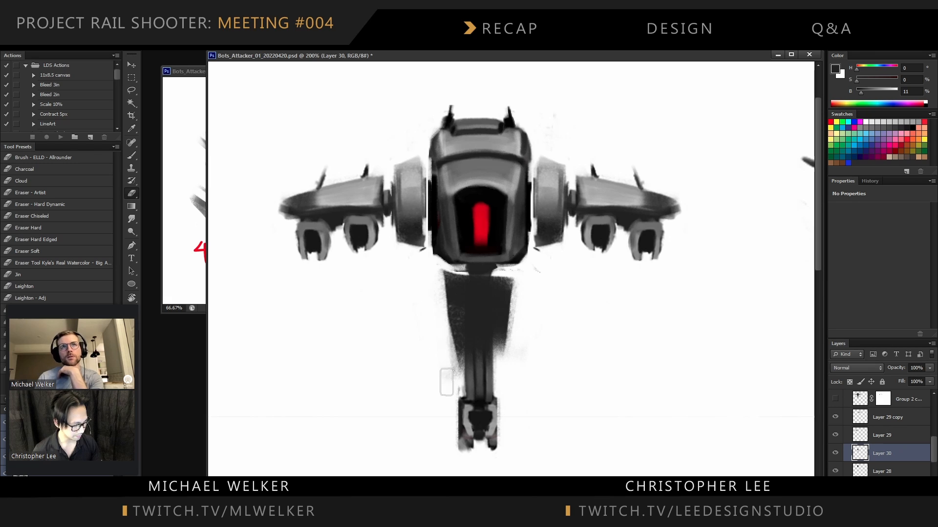
{"action": "left_click_drag", "start_coordinate": [434, 293], "coordinate": [452, 364]}
{"action": "left_click_drag", "start_coordinate": [523, 283], "coordinate": [517, 347]}
Extend the dark taper down to the ankle and trim both sides of the lower leg into clean slanted edges
{"action": "key", "text": "b"}
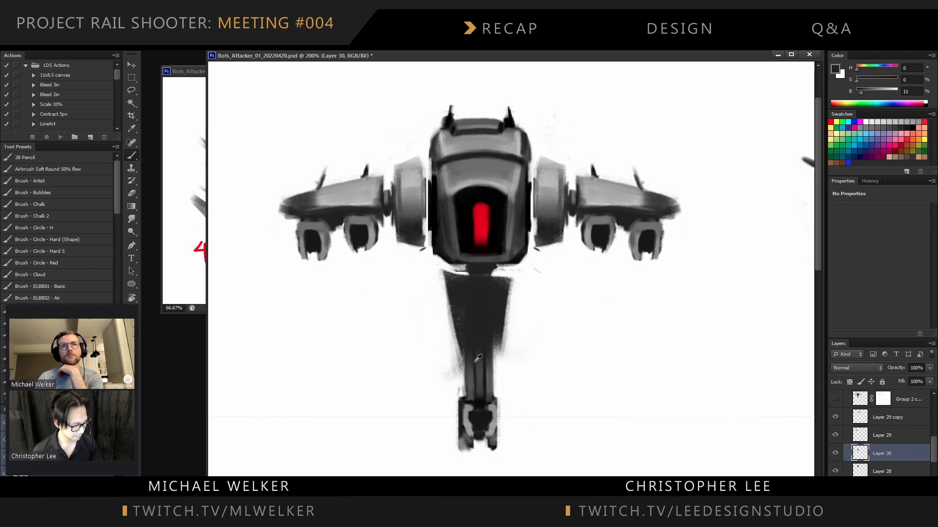
{"action": "mouse_move", "coordinate": [469, 312]}
{"action": "left_mouse_down"}
{"action": "mouse_move", "coordinate": [483, 329]}
{"action": "mouse_move", "coordinate": [465, 361]}
{"action": "mouse_move", "coordinate": [464, 437]}
{"action": "left_mouse_up"}
{"action": "key", "text": "e"}
{"action": "left_click_drag", "start_coordinate": [441, 349], "coordinate": [465, 438]}
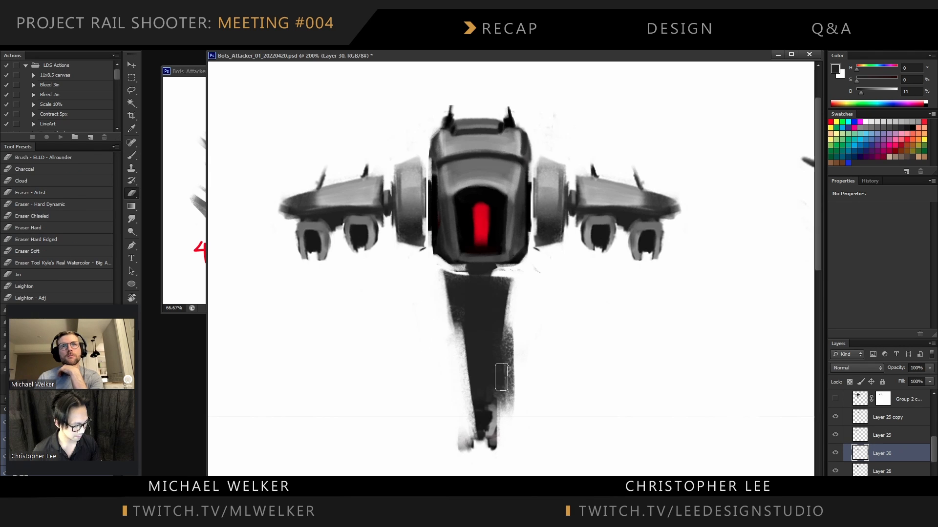
{"action": "left_click_drag", "start_coordinate": [518, 337], "coordinate": [504, 434]}
Paint dark grey along the leg's left edge and block in two splayed foot shapes at its base
{"action": "key", "text": "b"}
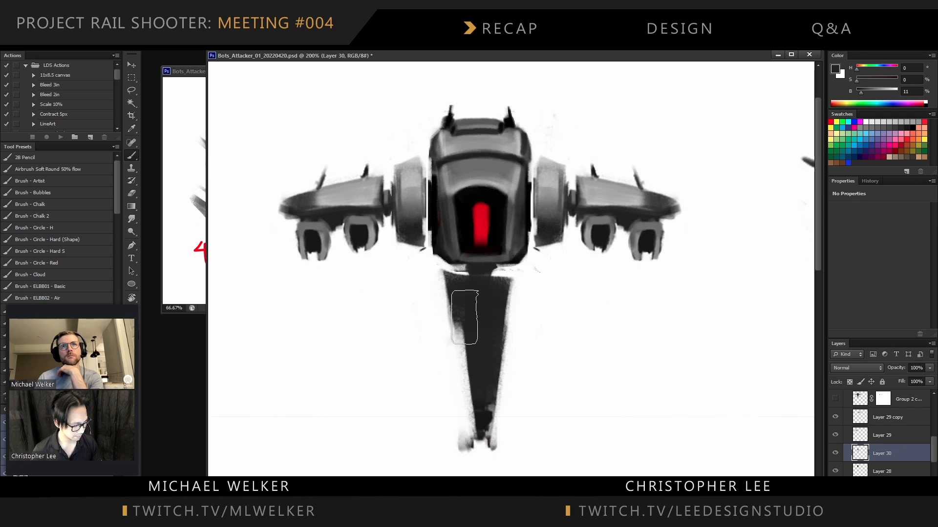
{"action": "mouse_move", "coordinate": [464, 317]}
{"action": "left_mouse_down"}
{"action": "mouse_move", "coordinate": [479, 443]}
{"action": "mouse_move", "coordinate": [468, 342]}
{"action": "mouse_move", "coordinate": [478, 459]}
{"action": "mouse_move", "coordinate": [479, 443]}
{"action": "mouse_move", "coordinate": [478, 452]}
{"action": "mouse_move", "coordinate": [456, 426]}
{"action": "mouse_move", "coordinate": [464, 474]}
{"action": "left_mouse_up"}
{"action": "mouse_move", "coordinate": [496, 444]}
{"action": "left_mouse_down"}
{"action": "mouse_move", "coordinate": [510, 439]}
{"action": "mouse_move", "coordinate": [512, 468]}
{"action": "left_mouse_up"}
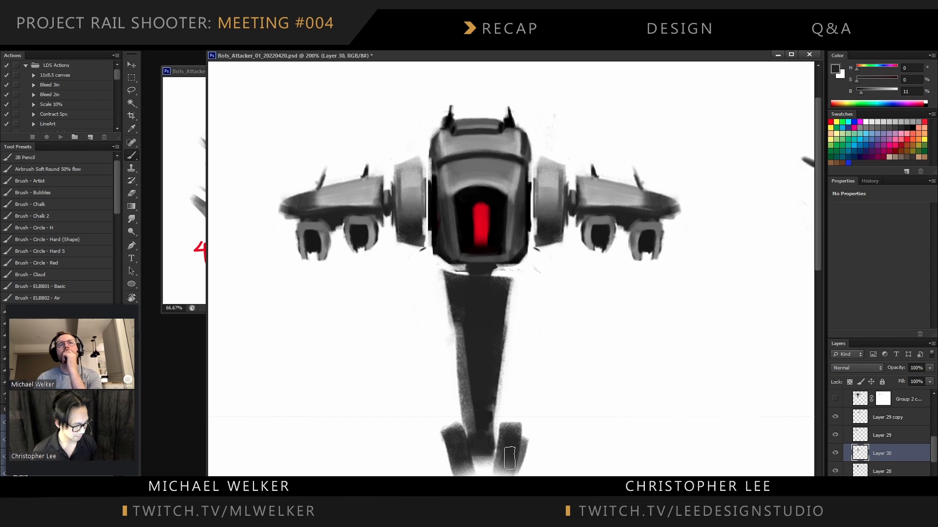
Shade the upper leg with a lighter grey sampled from the torso and darken the joint beneath the torso
{"action": "left_click", "coordinate": [454, 243], "text": "alt"}
{"action": "left_click_drag", "start_coordinate": [455, 276], "coordinate": [461, 325]}
{"action": "left_click_drag", "start_coordinate": [508, 281], "coordinate": [494, 362]}
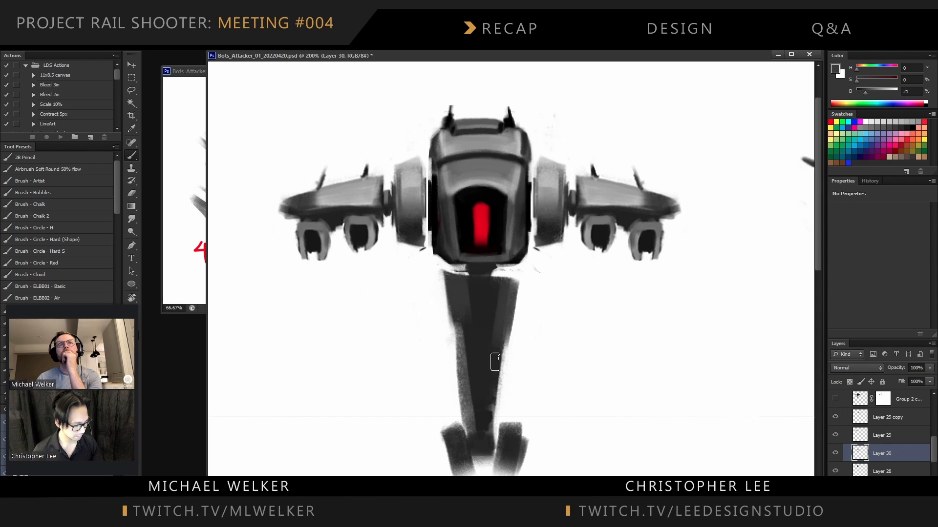
{"action": "left_click", "coordinate": [498, 261], "text": "alt"}
{"action": "mouse_move", "coordinate": [488, 278]}
{"action": "left_mouse_down"}
{"action": "mouse_move", "coordinate": [504, 267]}
{"action": "mouse_move", "coordinate": [498, 249]}
{"action": "left_mouse_up"}
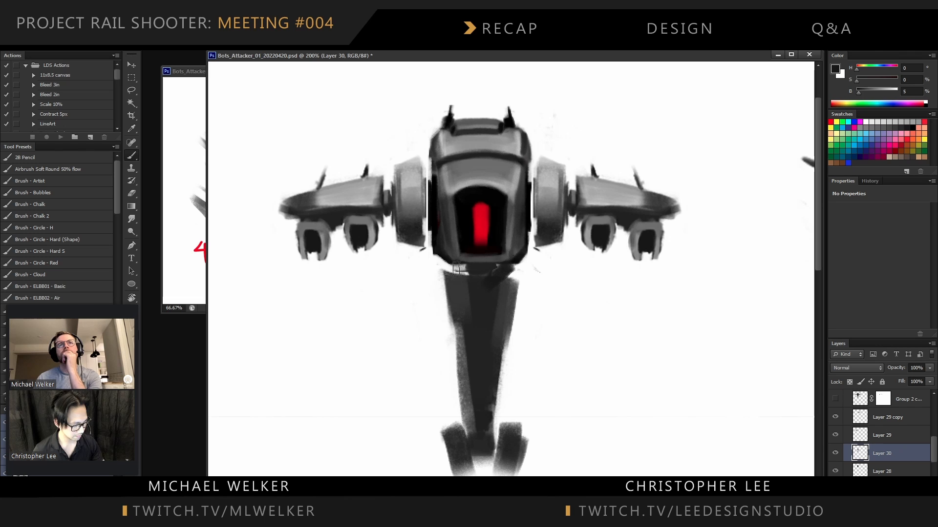
Paint a lighter grey strip down the centre of the front view's leg and a round mid-grey joint between its feet
{"action": "left_click", "coordinate": [549, 191], "text": "alt"}
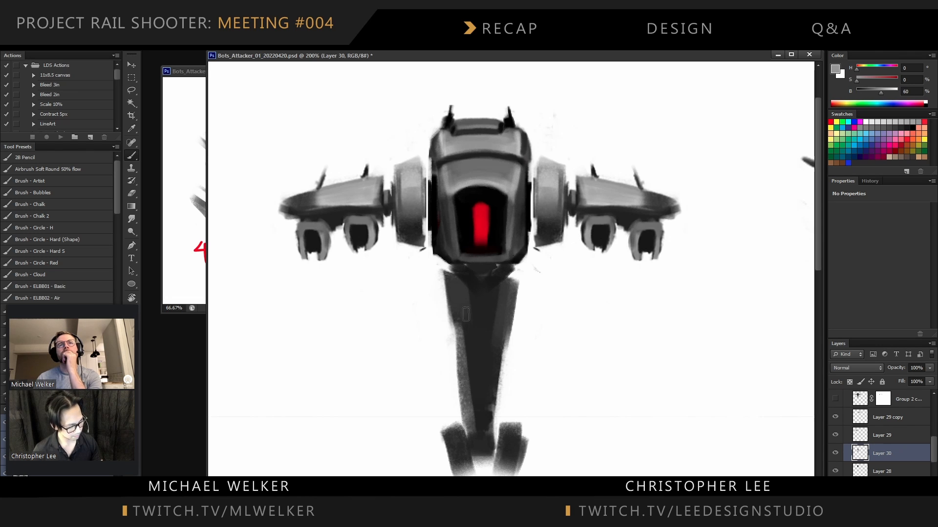
{"action": "left_click_drag", "start_coordinate": [478, 294], "coordinate": [480, 427]}
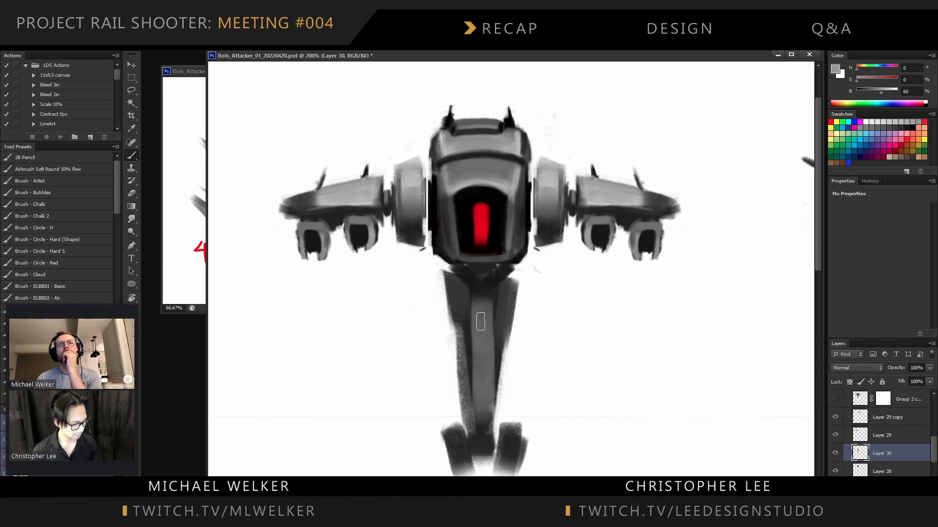
{"action": "left_click_drag", "start_coordinate": [481, 312], "coordinate": [480, 435]}
{"action": "left_click_drag", "start_coordinate": [476, 381], "coordinate": [469, 453]}
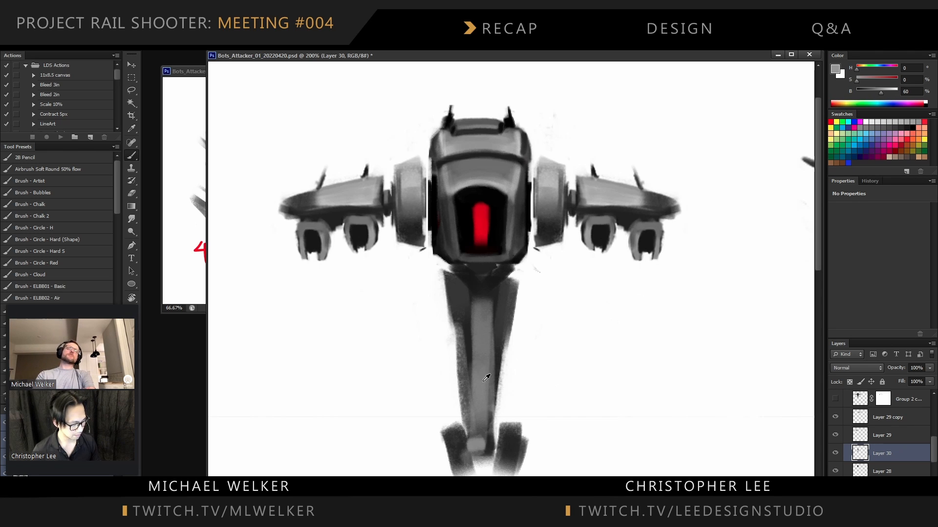
{"action": "left_click", "coordinate": [485, 442], "text": "alt"}
{"action": "mouse_move", "coordinate": [486, 442]}
{"action": "left_mouse_down"}
{"action": "mouse_move", "coordinate": [484, 410]}
{"action": "mouse_move", "coordinate": [488, 427]}
{"action": "left_mouse_up"}
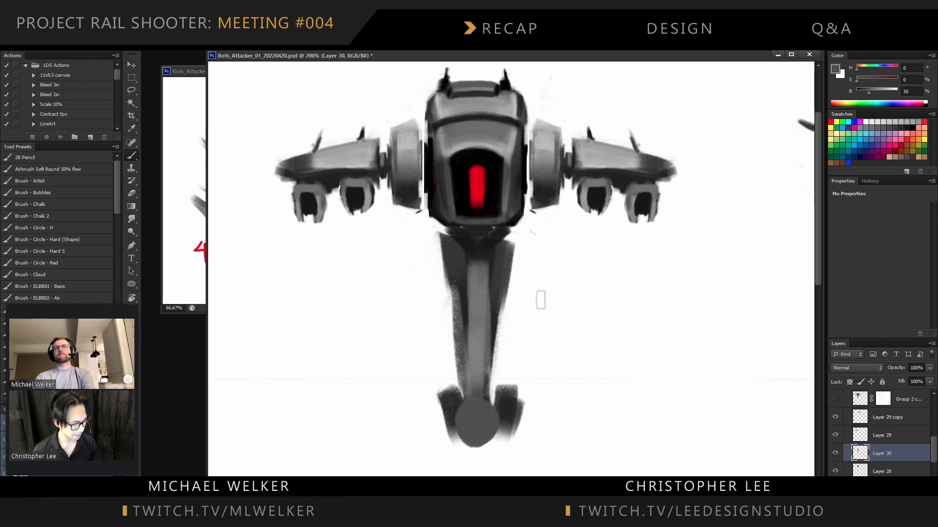
{"action": "left_click_drag", "start_coordinate": [590, 192], "coordinate": [590, 237]}
{"action": "left_click_drag", "start_coordinate": [643, 192], "coordinate": [630, 242]}
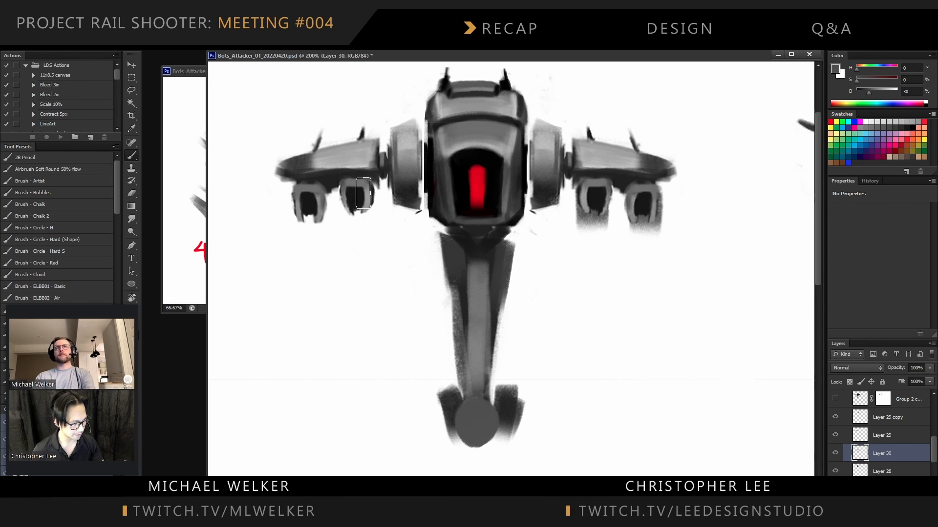
{"action": "left_click_drag", "start_coordinate": [363, 193], "coordinate": [349, 234]}
{"action": "left_click_drag", "start_coordinate": [309, 192], "coordinate": [307, 244]}
{"action": "key", "text": "ctrl+z"}
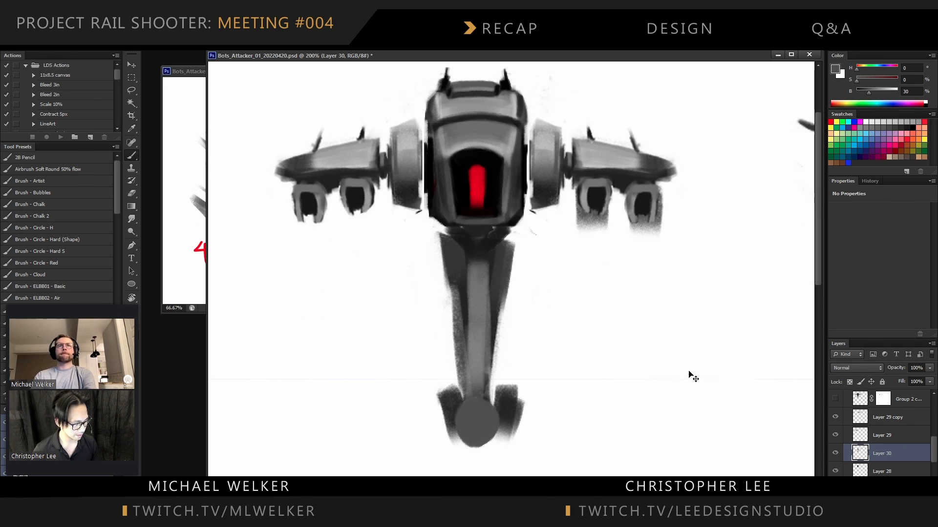
{"action": "key", "text": "ctrl+z"}
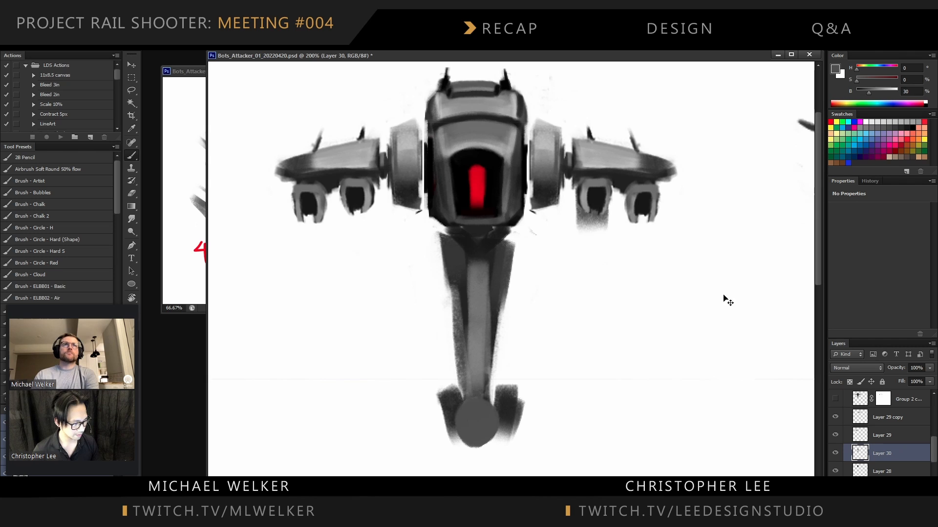
{"action": "key", "text": "ctrl+z"}
Paint a light grey inverted-U highlight on the round joint between the feet, using grey sampled from the wing's gun pod
{"action": "left_click_drag", "start_coordinate": [662, 295], "coordinate": [675, 314]}
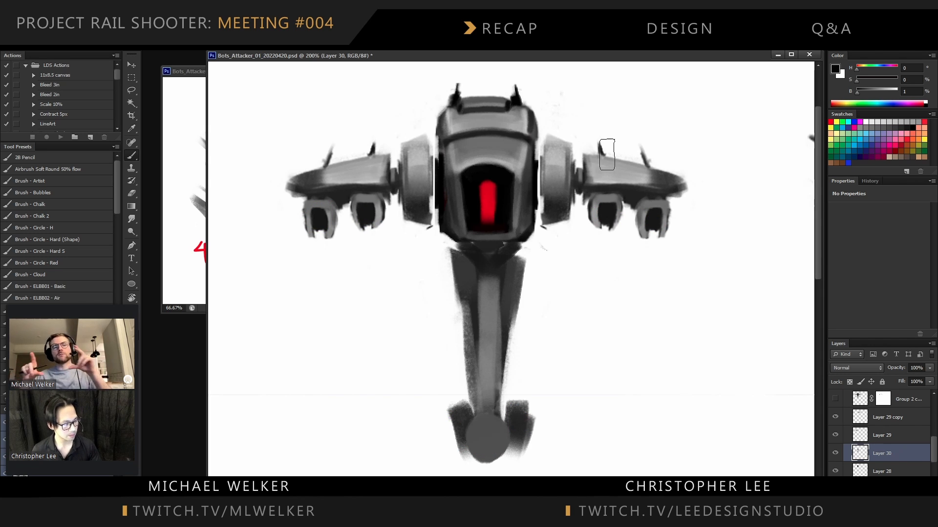
{"action": "left_click", "coordinate": [598, 200], "text": "alt"}
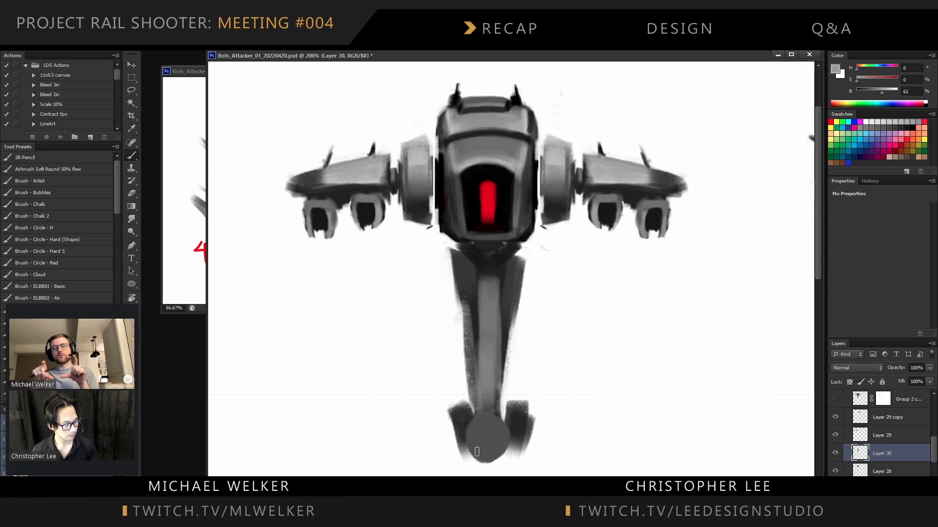
{"action": "mouse_move", "coordinate": [476, 451]}
{"action": "left_mouse_down"}
{"action": "mouse_move", "coordinate": [475, 427]}
{"action": "mouse_move", "coordinate": [495, 443]}
{"action": "left_mouse_up"}
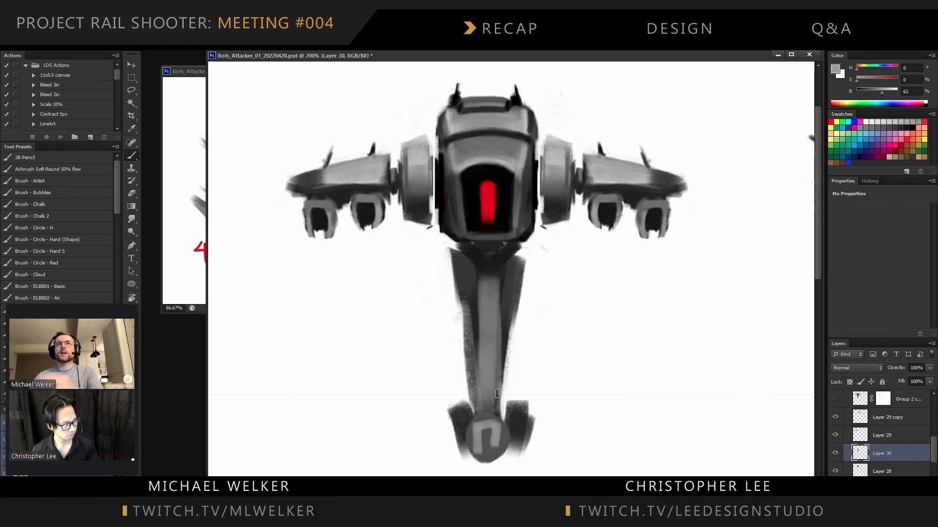
{"action": "left_click", "coordinate": [462, 411], "text": "alt"}
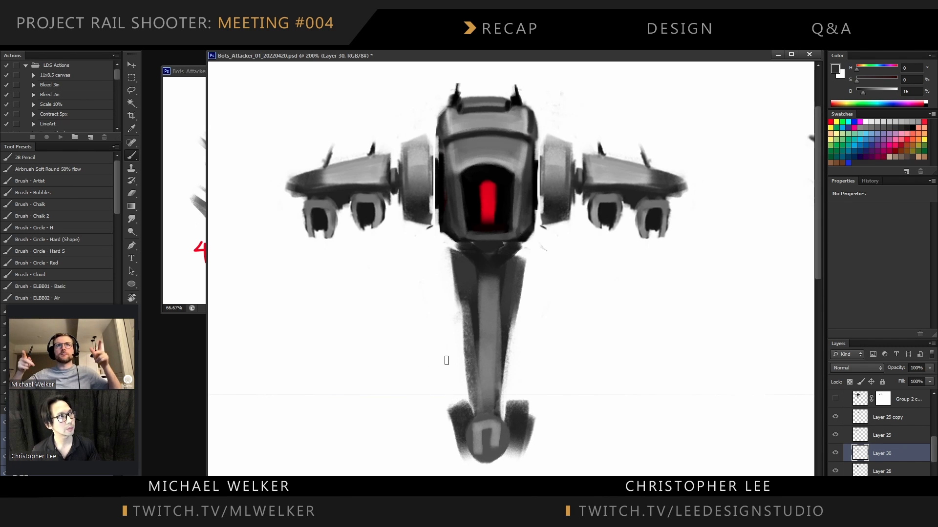
{"action": "left_click_drag", "start_coordinate": [578, 299], "coordinate": [676, 365]}
{"action": "left_click_drag", "start_coordinate": [654, 301], "coordinate": [579, 379]}
{"action": "left_click", "coordinate": [562, 296]}
{"action": "left_click", "coordinate": [666, 288]}
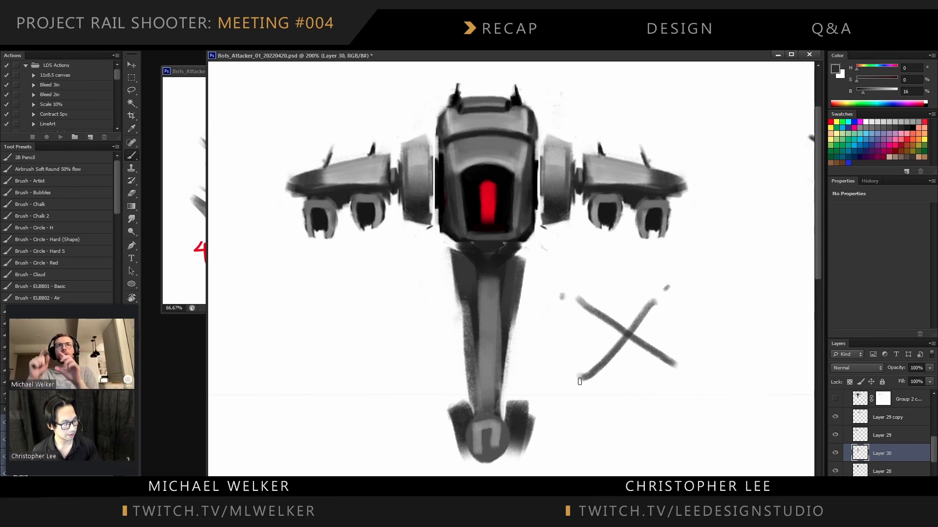
{"action": "left_click", "coordinate": [564, 395]}
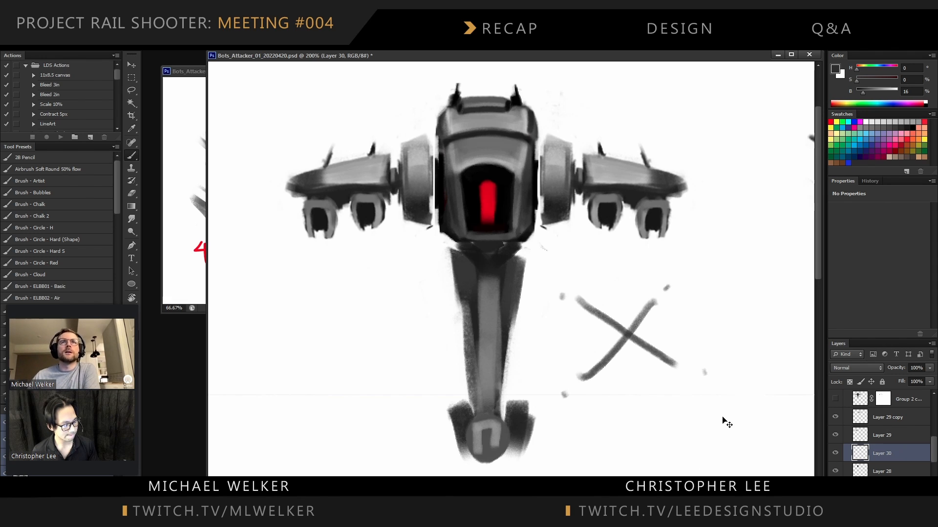
{"action": "key", "text": "ctrl+alt+z"}
{"action": "key", "text": "ctrl+alt+z"}
{"action": "key", "text": "ctrl+alt+z"}
{"action": "key", "text": "ctrl+alt+z"}
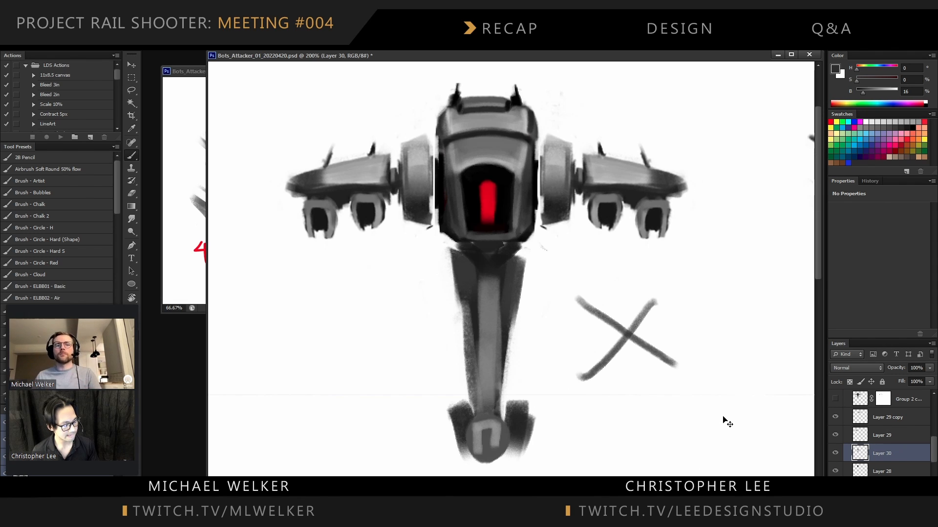
{"action": "key", "text": "ctrl+alt+z"}
{"action": "key", "text": "ctrl+alt+z"}
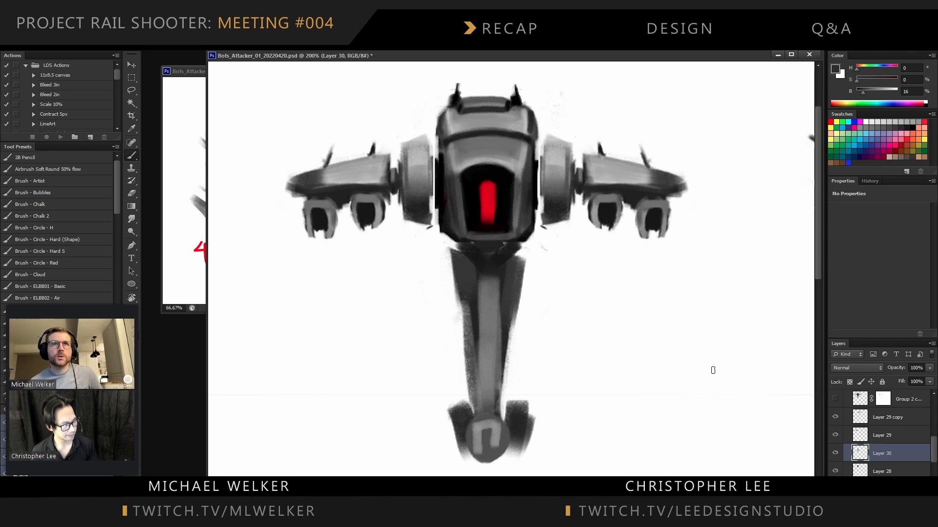
Build up both sides of the front view's leg with sampled dark grey and erase the feet into curved claws
{"action": "key", "text": "ctrl+minus"}
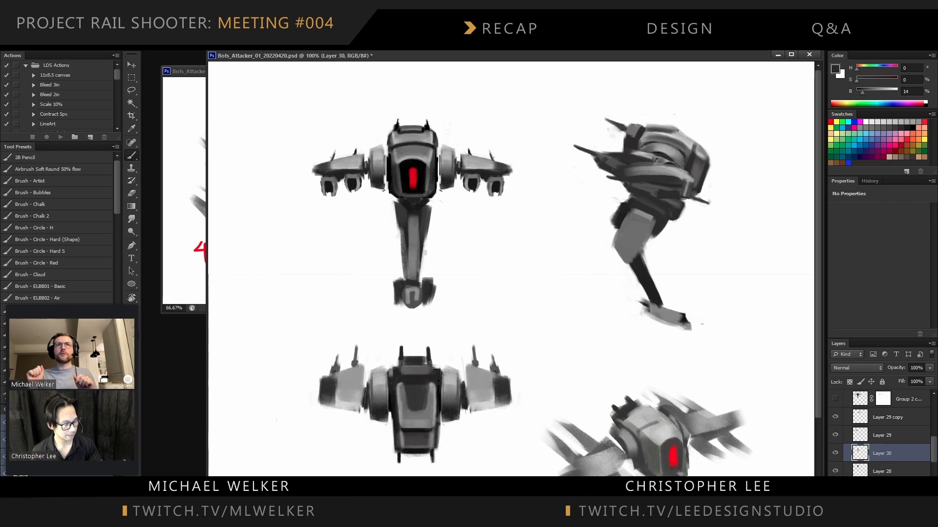
{"action": "left_click", "coordinate": [425, 295], "text": "alt"}
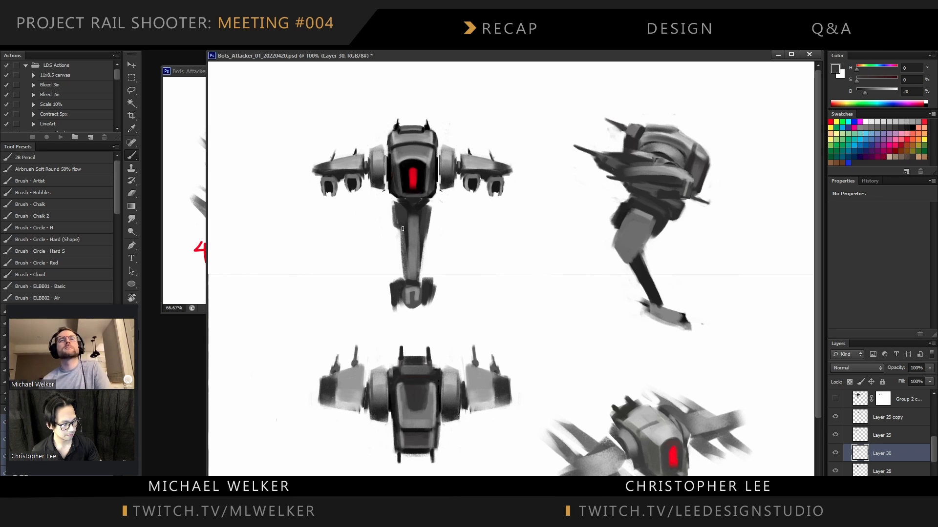
{"action": "mouse_move", "coordinate": [428, 226]}
{"action": "left_mouse_down"}
{"action": "mouse_move", "coordinate": [430, 206]}
{"action": "mouse_move", "coordinate": [402, 281]}
{"action": "mouse_move", "coordinate": [418, 288]}
{"action": "left_mouse_up"}
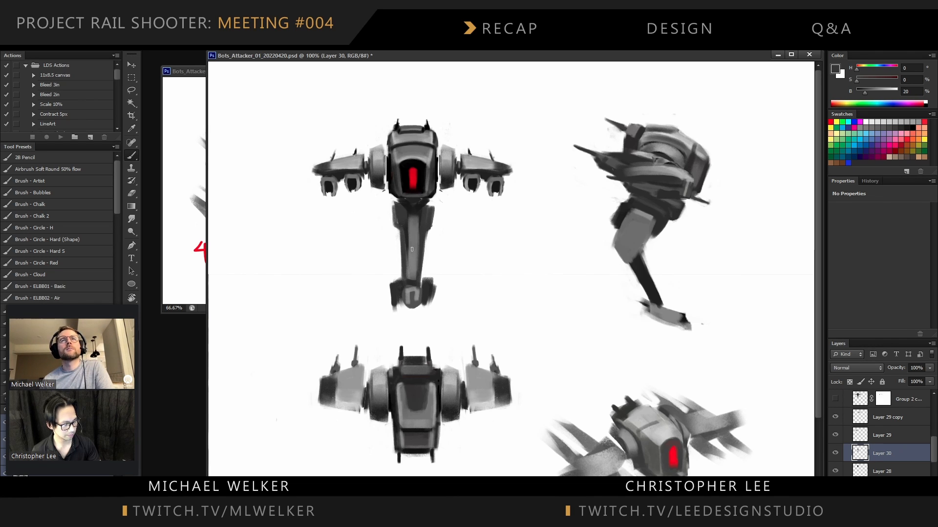
{"action": "left_click_drag", "start_coordinate": [400, 230], "coordinate": [409, 285]}
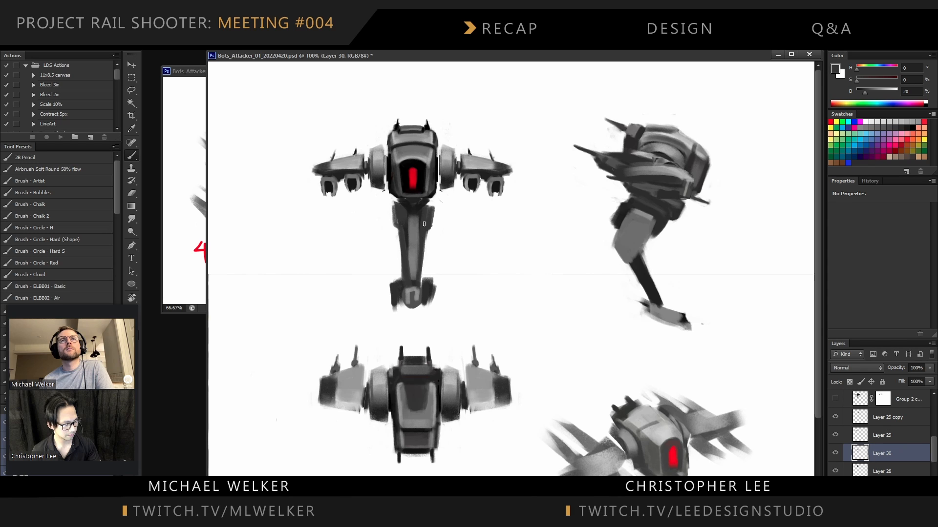
{"action": "left_click_drag", "start_coordinate": [423, 223], "coordinate": [421, 282]}
{"action": "key", "text": "e"}
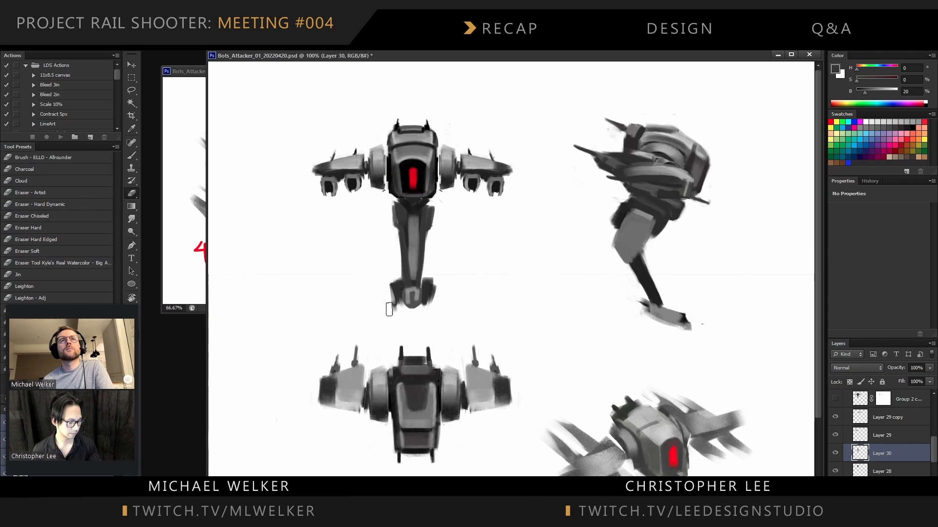
{"action": "mouse_move", "coordinate": [393, 315]}
{"action": "left_mouse_down"}
{"action": "mouse_move", "coordinate": [398, 290]}
{"action": "mouse_move", "coordinate": [402, 318]}
{"action": "mouse_move", "coordinate": [421, 297]}
{"action": "mouse_move", "coordinate": [424, 310]}
{"action": "mouse_move", "coordinate": [432, 274]}
{"action": "left_mouse_up"}
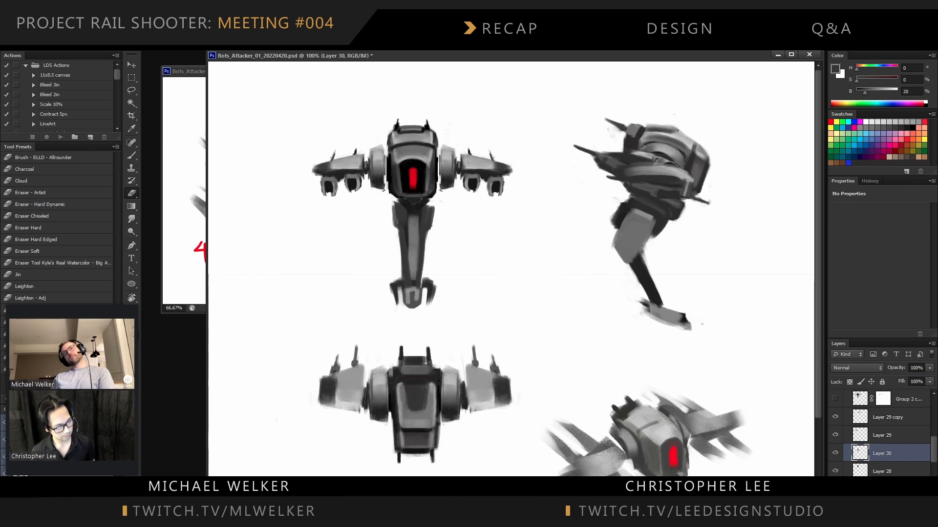
Select the front view's torso layer, Layer 28, and paint over its thick dark seam with grey sampled from the hull
{"action": "key", "text": "ctrl+plus"}
{"action": "mouse_move", "coordinate": [459, 155]}
{"action": "left_mouse_down"}
{"action": "mouse_move", "coordinate": [580, 328]}
{"action": "mouse_move", "coordinate": [609, 331]}
{"action": "mouse_move", "coordinate": [611, 303]}
{"action": "left_mouse_up"}
{"action": "key", "text": "b"}
{"action": "left_click", "coordinate": [440, 149], "text": "alt"}
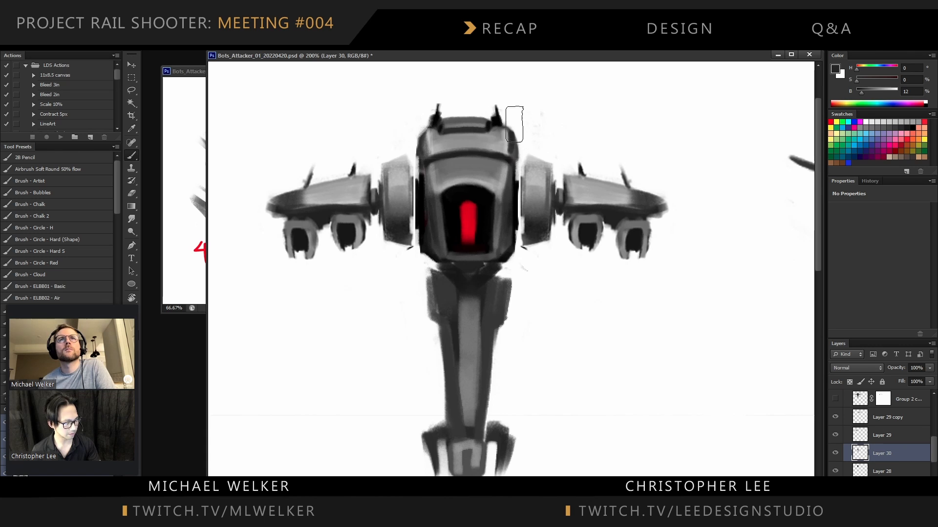
{"action": "key", "text": "e"}
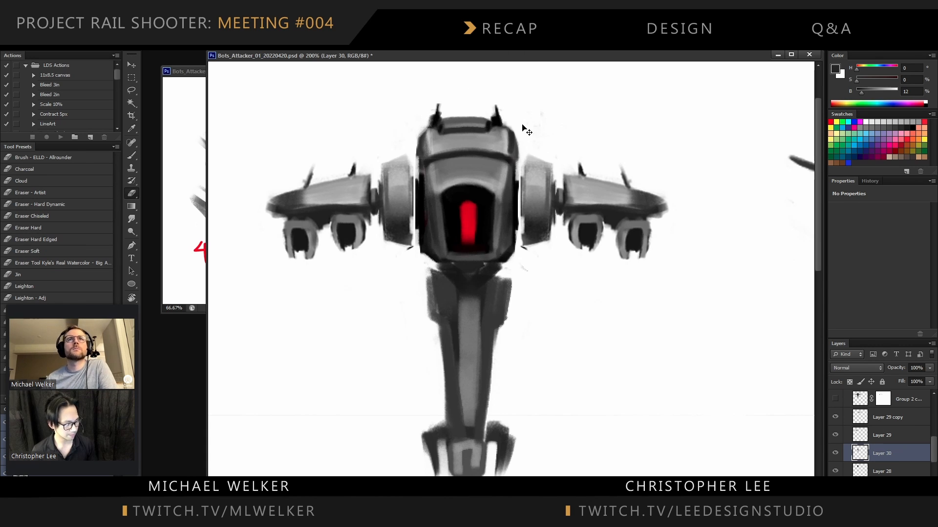
{"action": "left_click_drag", "start_coordinate": [521, 125], "coordinate": [448, 174]}
{"action": "left_click", "coordinate": [456, 201], "text": "ctrl"}
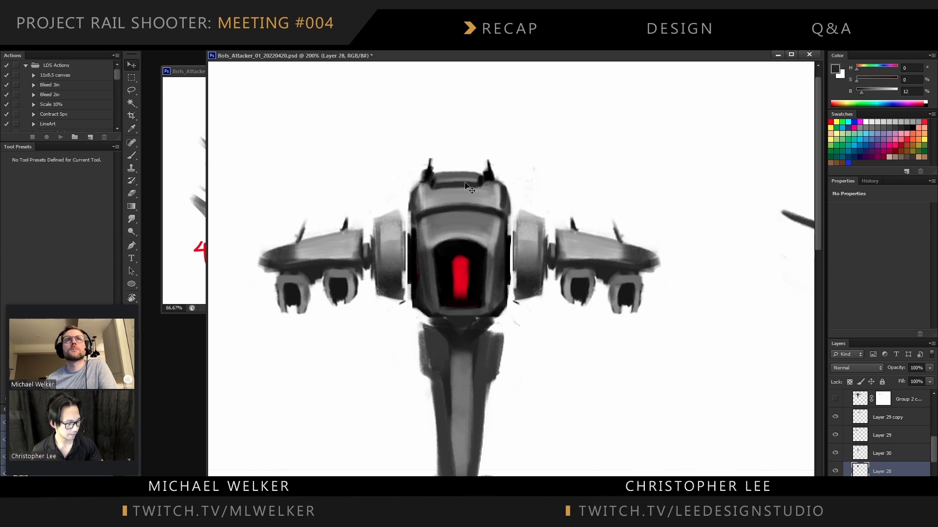
{"action": "key", "text": "b"}
{"action": "left_click", "coordinate": [449, 210], "text": "alt"}
{"action": "mouse_move", "coordinate": [450, 210]}
{"action": "left_mouse_down"}
{"action": "mouse_move", "coordinate": [483, 208]}
{"action": "mouse_move", "coordinate": [493, 190]}
{"action": "left_mouse_up"}
{"action": "left_click", "coordinate": [486, 212], "text": "alt"}
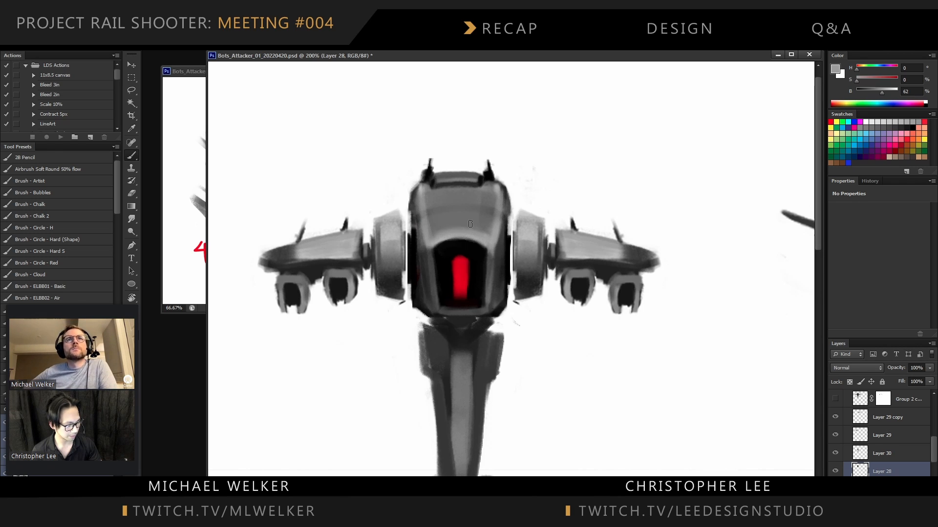
Repaint a thin dark seam across the torso and erase the stray mark below the right engine on Layer 29 copy
{"action": "left_click", "coordinate": [480, 255], "text": "alt"}
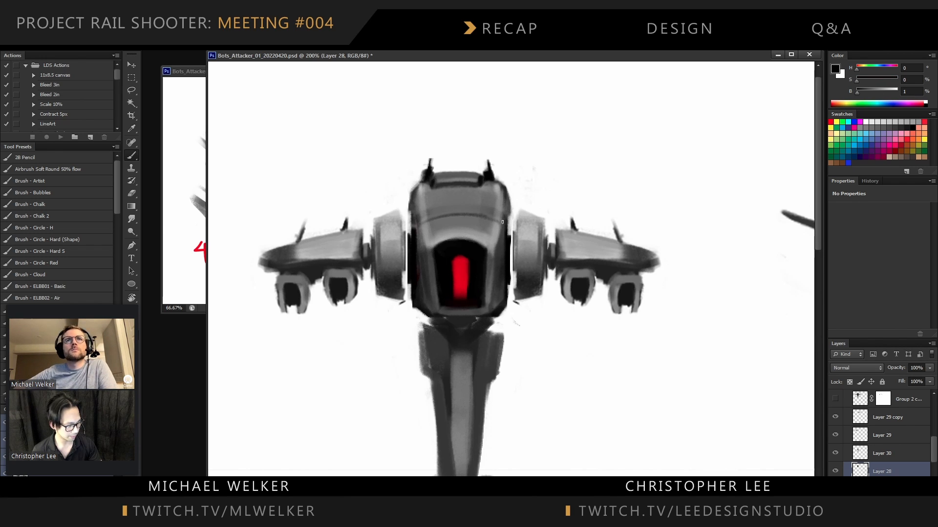
{"action": "left_click", "coordinate": [419, 271], "text": "alt"}
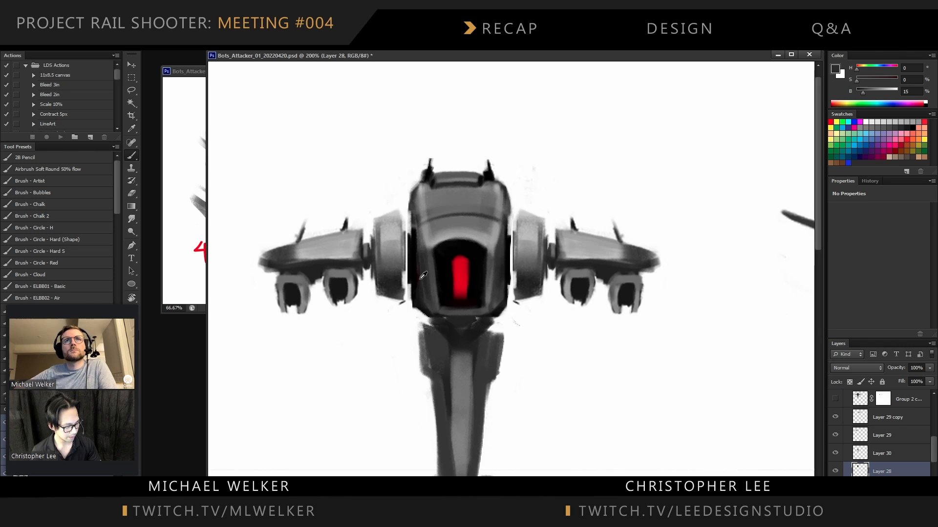
{"action": "left_click", "coordinate": [420, 278], "text": "alt"}
{"action": "key", "text": "e"}
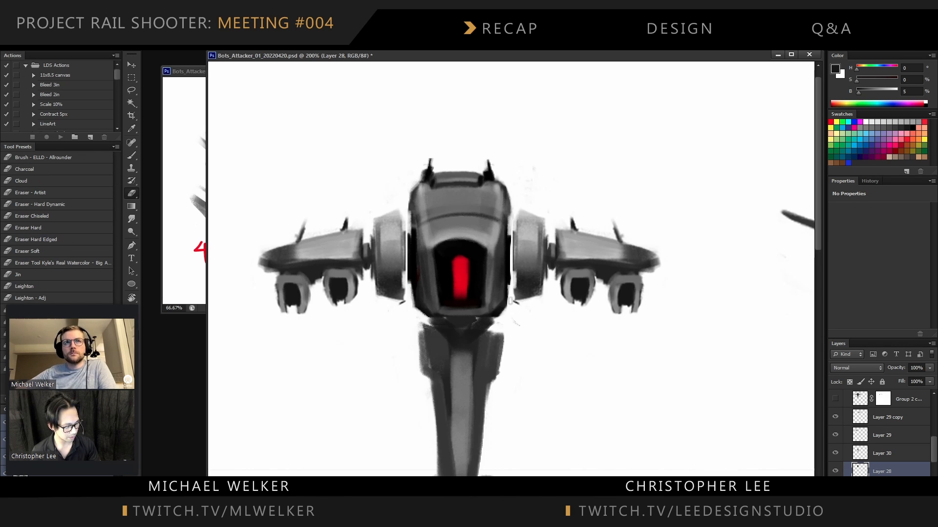
{"action": "left_click", "coordinate": [513, 305], "text": "ctrl"}
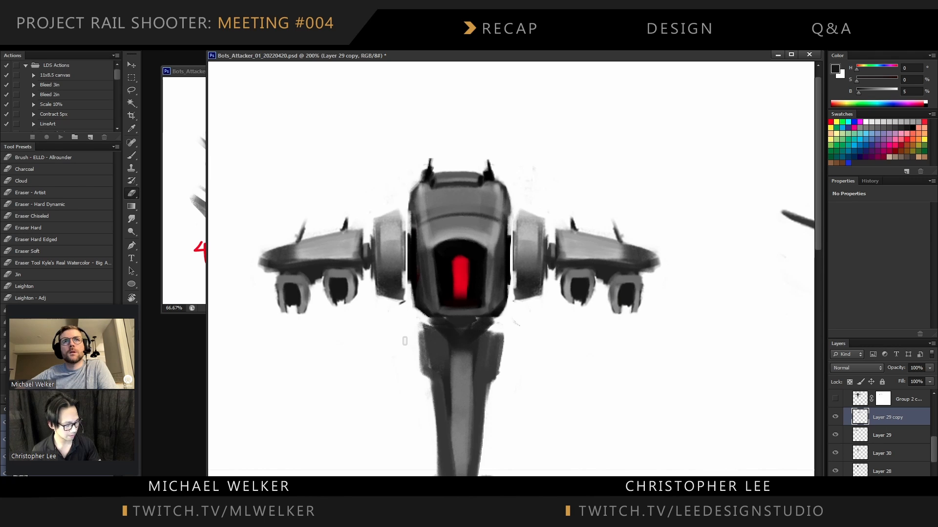
Select all the layers that make up the front view and merge them into one layer
{"action": "left_click", "coordinate": [432, 332], "text": "ctrl"}
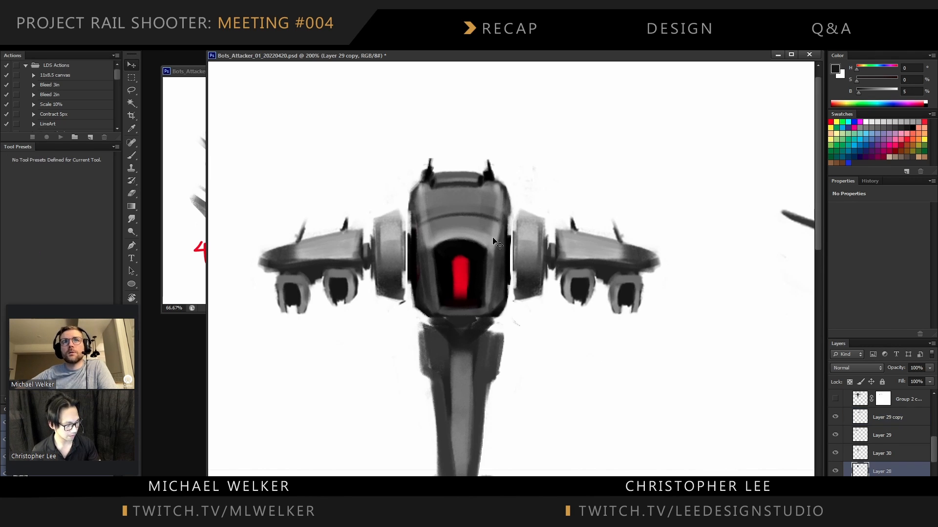
{"action": "key", "text": "b"}
{"action": "left_click", "coordinate": [429, 329], "text": "alt"}
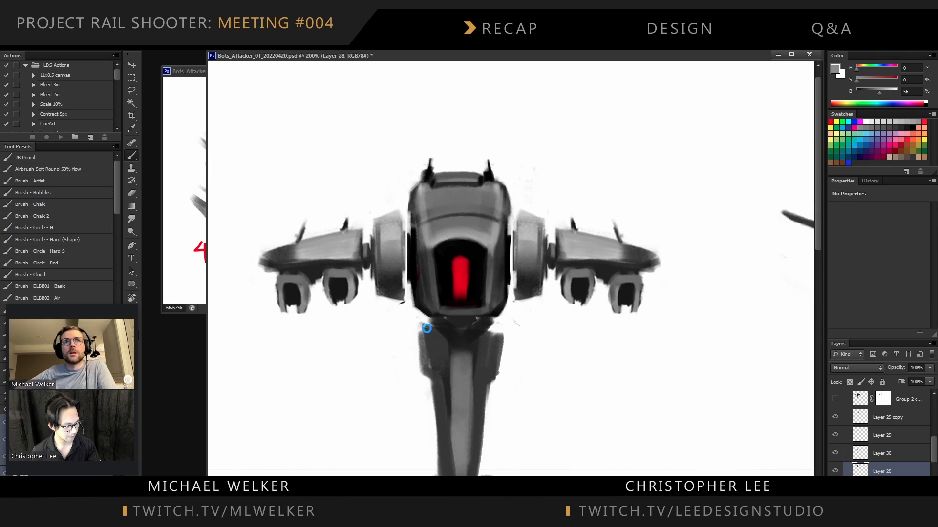
{"action": "left_click", "coordinate": [457, 328], "text": "ctrl"}
{"action": "mouse_move", "coordinate": [361, 415]}
{"action": "left_mouse_down"}
{"action": "mouse_move", "coordinate": [554, 189]}
{"action": "mouse_move", "coordinate": [563, 164]}
{"action": "left_mouse_up"}
{"action": "key", "text": "ctrl+e"}
Toggle the merged front view's visibility to check it, and compare it with the other views on the sheet
{"action": "left_click", "coordinate": [835, 420]}
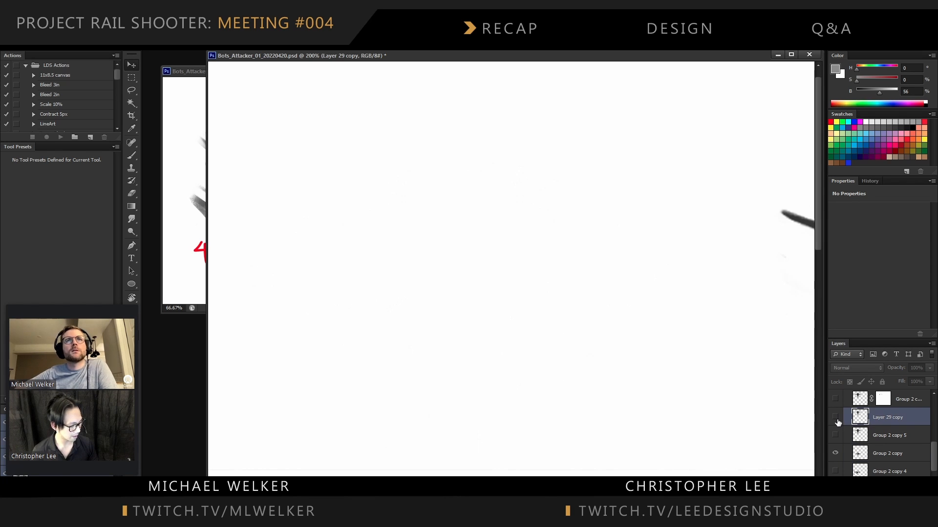
{"action": "key", "text": "ctrl+minus"}
{"action": "key", "text": "ctrl+minus"}
{"action": "left_click", "coordinate": [836, 419]}
{"action": "key", "text": "ctrl+plus"}
{"action": "key", "text": "ctrl+plus"}
{"action": "key", "text": "h"}
{"action": "left_click_drag", "start_coordinate": [542, 320], "coordinate": [548, 388]}
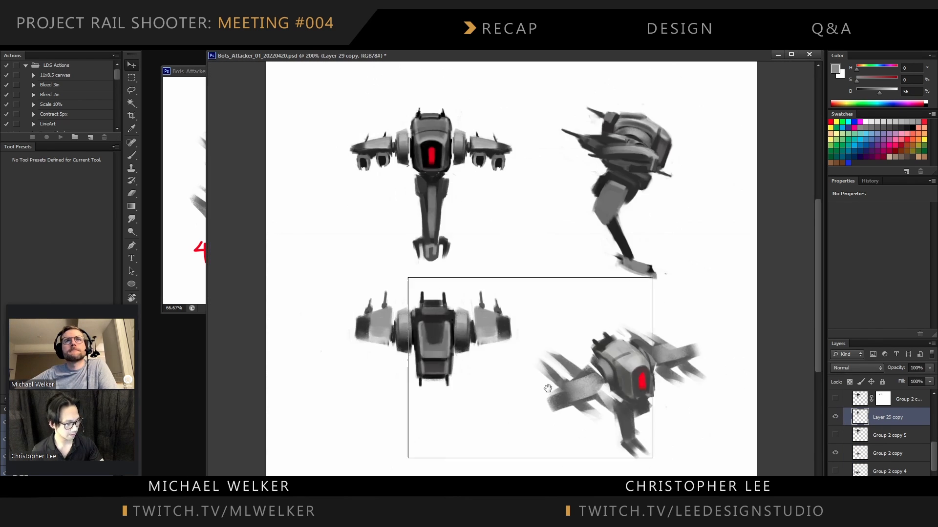
{"action": "key", "text": "h"}
{"action": "left_click_drag", "start_coordinate": [553, 306], "coordinate": [542, 276]}
{"action": "key", "text": "b"}
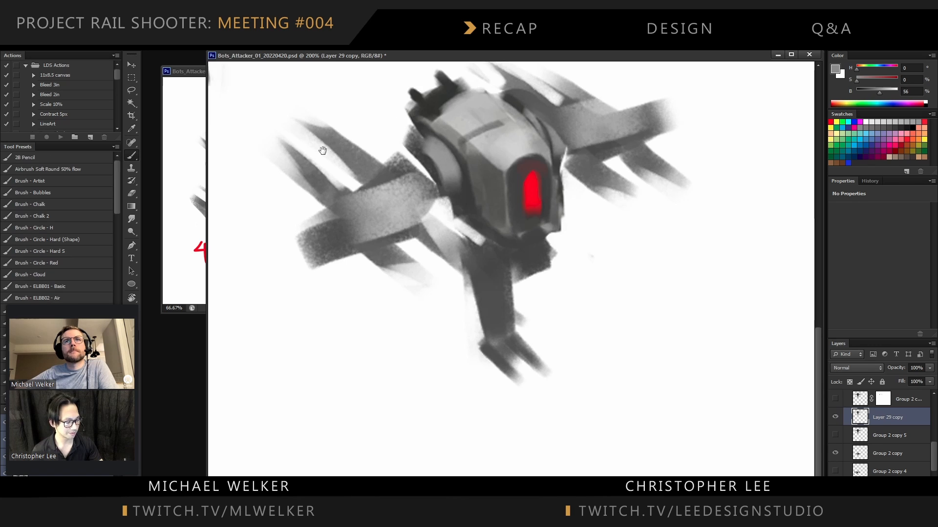
{"action": "mouse_move", "coordinate": [322, 151]}
{"action": "left_mouse_down"}
{"action": "mouse_move", "coordinate": [428, 178]}
{"action": "mouse_move", "coordinate": [534, 178]}
{"action": "mouse_move", "coordinate": [479, 187]}
{"action": "left_mouse_up"}
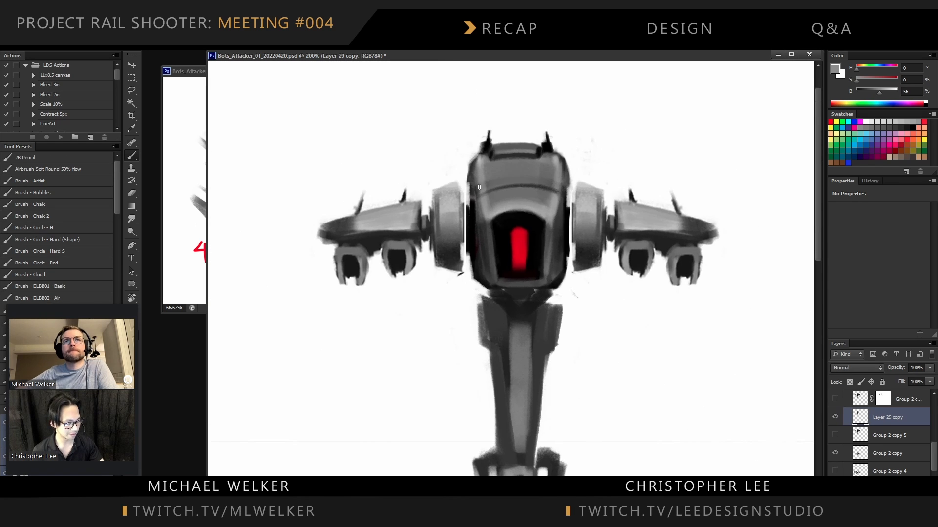
Sample a mid grey from the front view's hull and repaint the inner edges of the upper leg's side plates
{"action": "left_click", "coordinate": [494, 201], "text": "alt"}
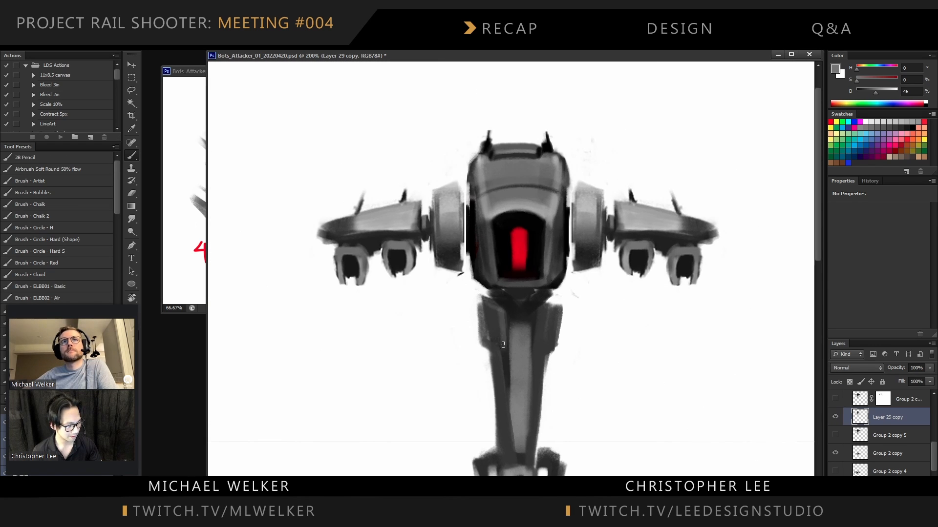
{"action": "left_click_drag", "start_coordinate": [503, 345], "coordinate": [505, 356]}
{"action": "left_click_drag", "start_coordinate": [555, 305], "coordinate": [542, 351]}
{"action": "mouse_move", "coordinate": [556, 309]}
{"action": "left_mouse_down"}
{"action": "mouse_move", "coordinate": [543, 319]}
{"action": "mouse_move", "coordinate": [539, 361]}
{"action": "left_mouse_up"}
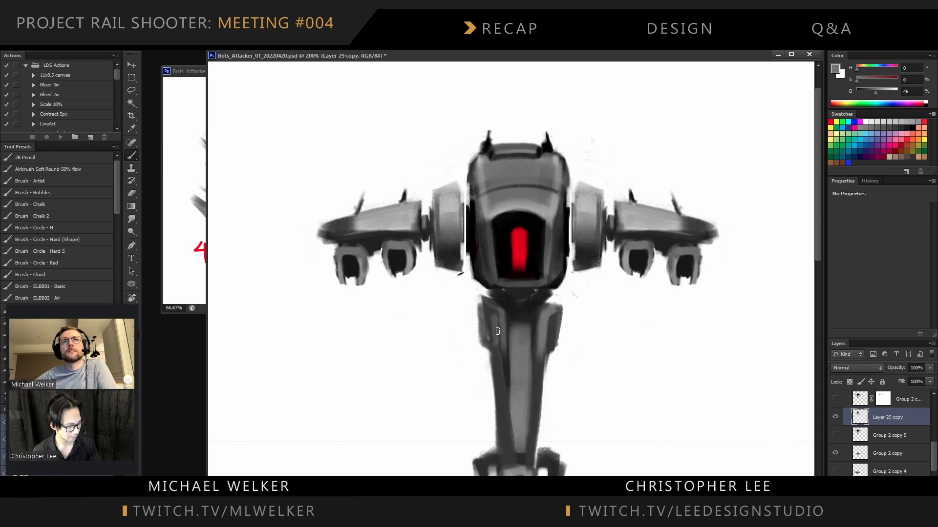
{"action": "key", "text": "e"}
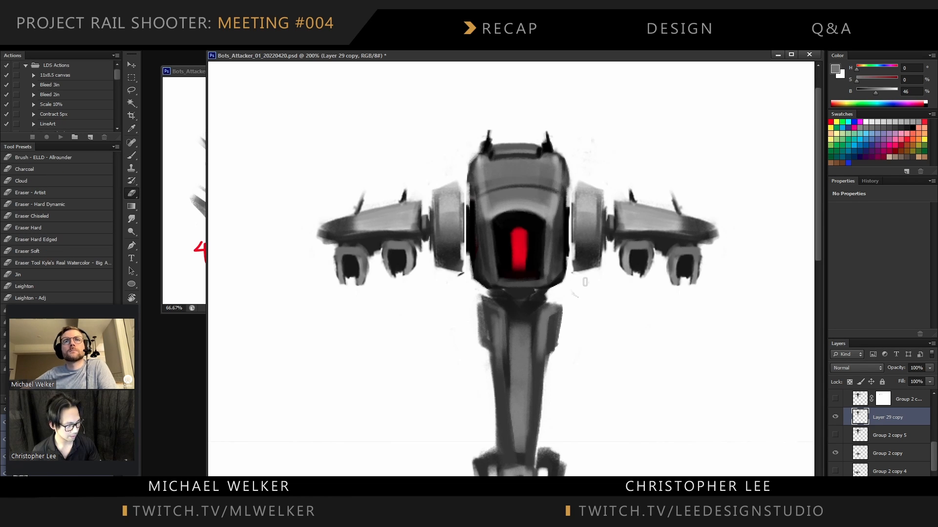
{"action": "key", "text": "ctrl+minus"}
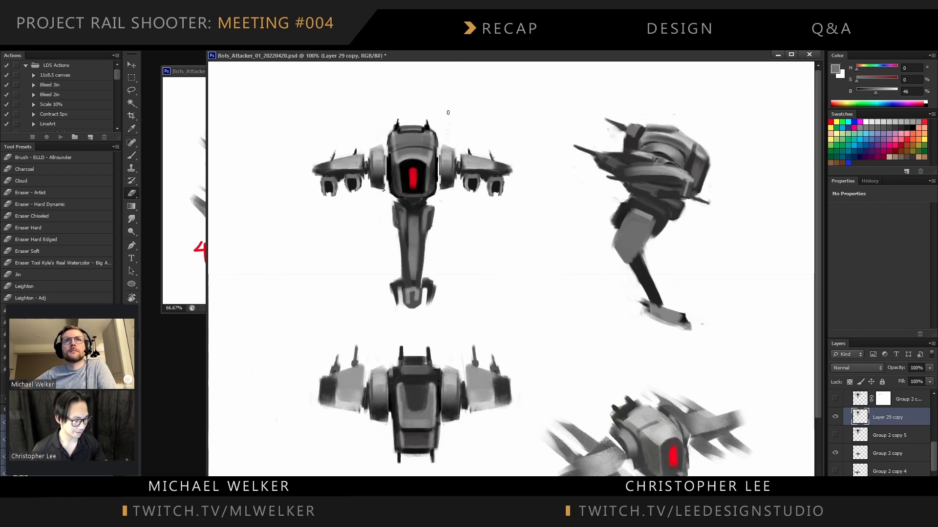
Sample black and fill the joints between the torso and engines and between the engines and wings on the front view
{"action": "key", "text": "ctrl+plus"}
{"action": "key", "text": "b"}
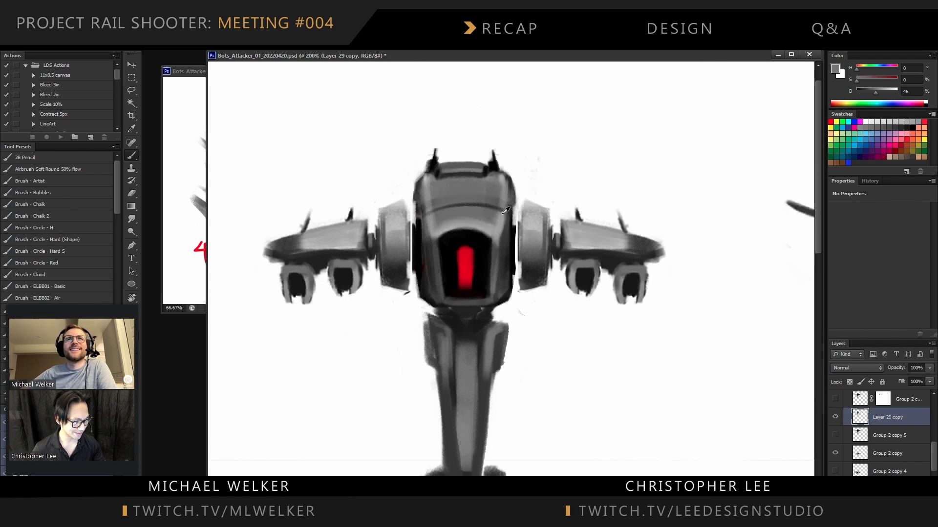
{"action": "left_click", "coordinate": [506, 215], "text": "alt"}
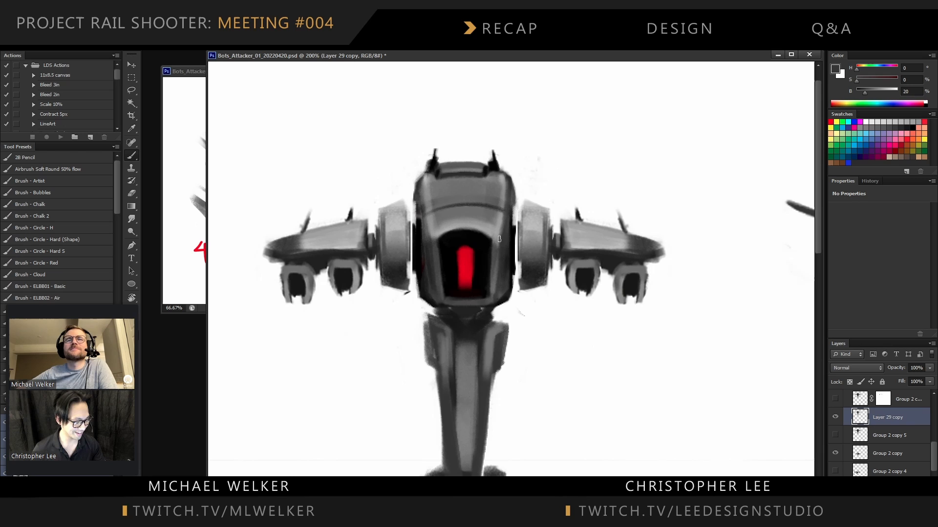
{"action": "left_click", "coordinate": [416, 217], "text": "alt"}
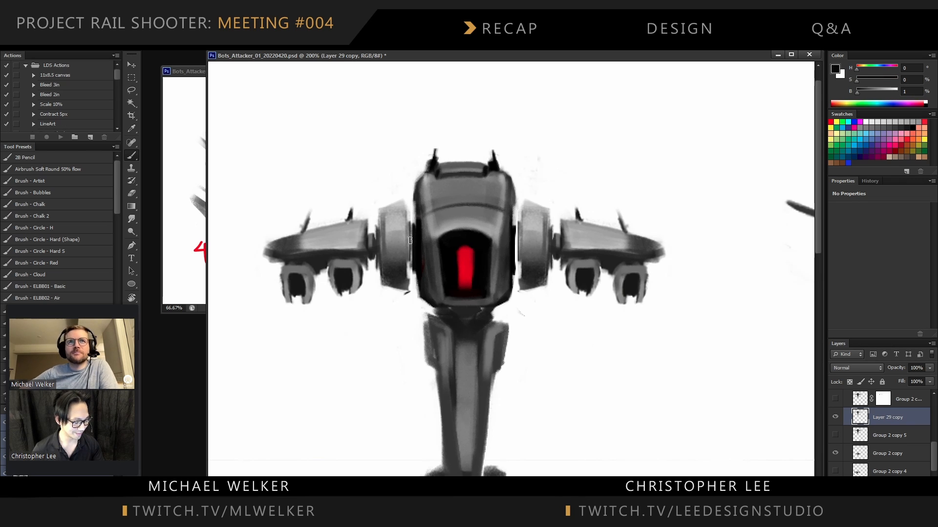
{"action": "left_click_drag", "start_coordinate": [410, 240], "coordinate": [412, 270]}
{"action": "left_click_drag", "start_coordinate": [411, 220], "coordinate": [413, 245]}
{"action": "left_click_drag", "start_coordinate": [514, 224], "coordinate": [517, 268]}
{"action": "left_click_drag", "start_coordinate": [554, 236], "coordinate": [555, 263]}
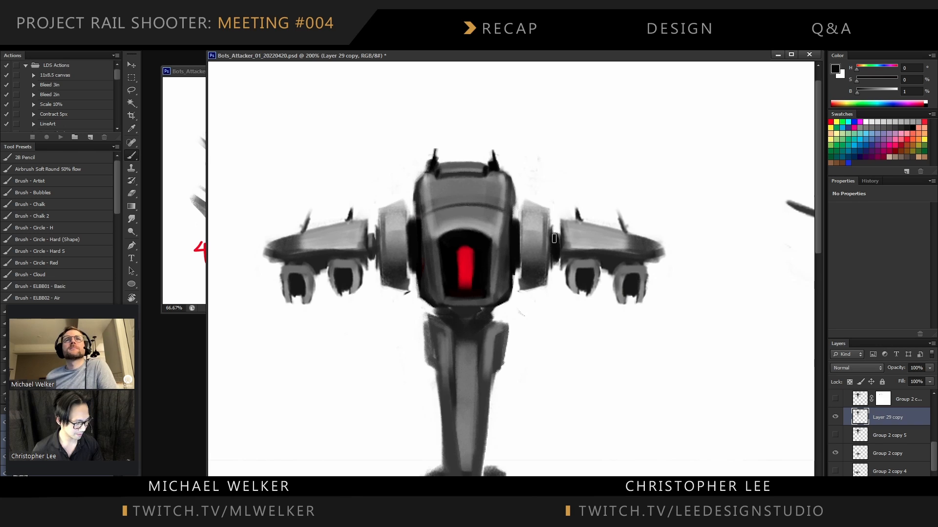
{"action": "left_click_drag", "start_coordinate": [370, 233], "coordinate": [373, 264]}
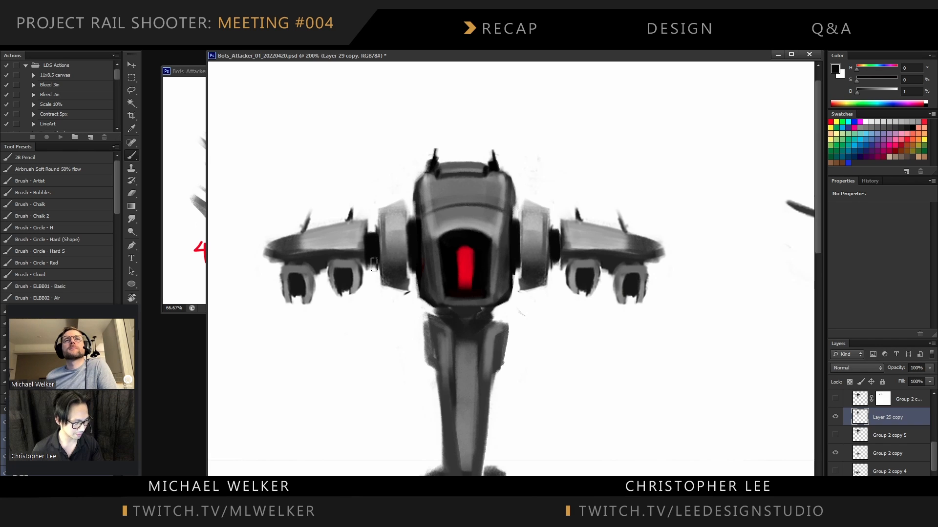
{"action": "left_click_drag", "start_coordinate": [556, 233], "coordinate": [559, 265]}
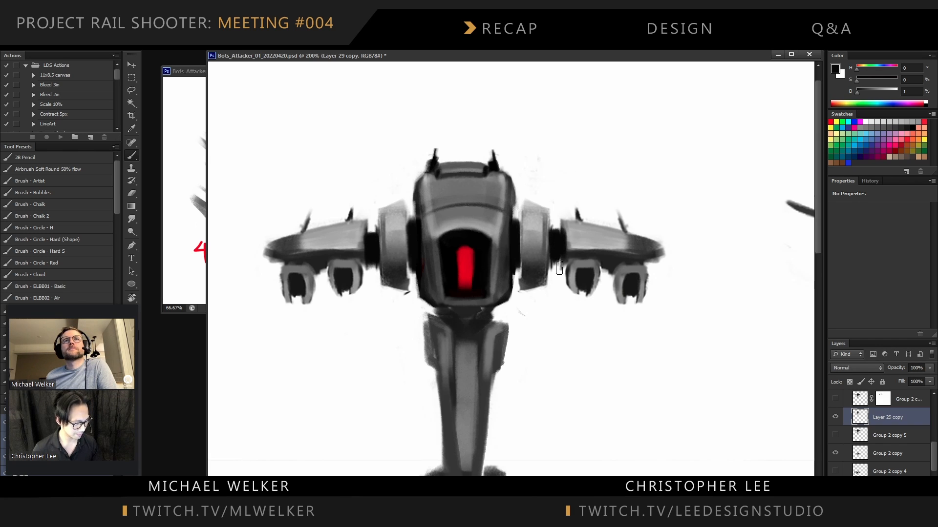
{"action": "key", "text": "ctrl+minus"}
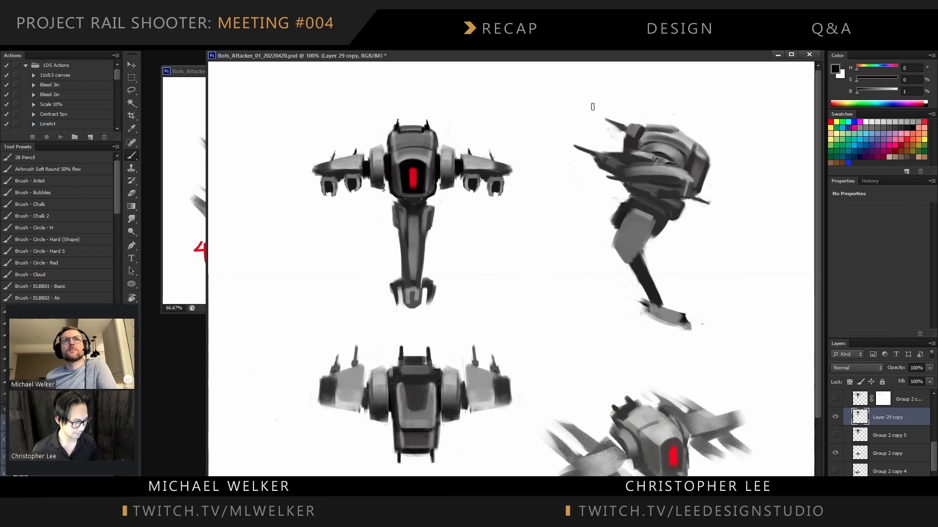
Erase the tips of the two antennae on top of the front view's torso
{"action": "key", "text": "e"}
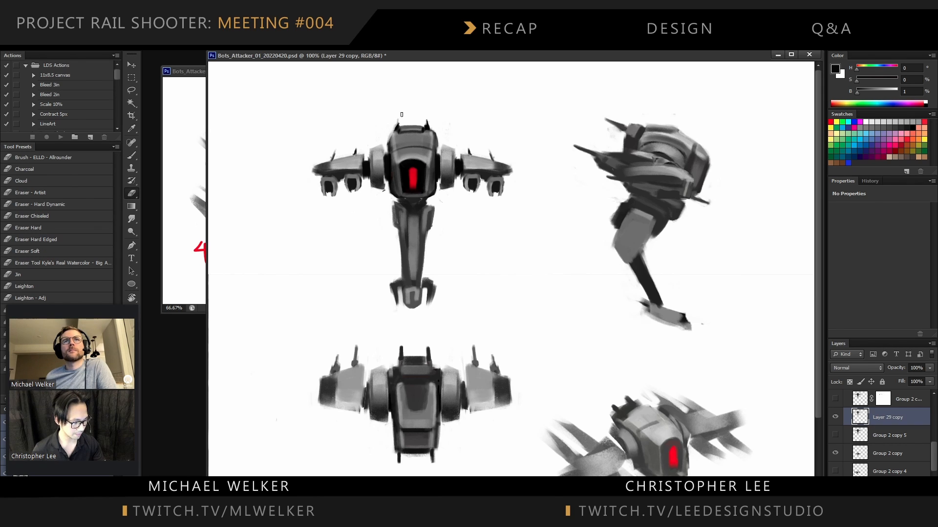
{"action": "mouse_move", "coordinate": [398, 120]}
{"action": "left_mouse_down"}
{"action": "mouse_move", "coordinate": [389, 142]}
{"action": "mouse_move", "coordinate": [436, 136]}
{"action": "mouse_move", "coordinate": [429, 118]}
{"action": "left_mouse_up"}
{"action": "key", "text": "bracketright"}
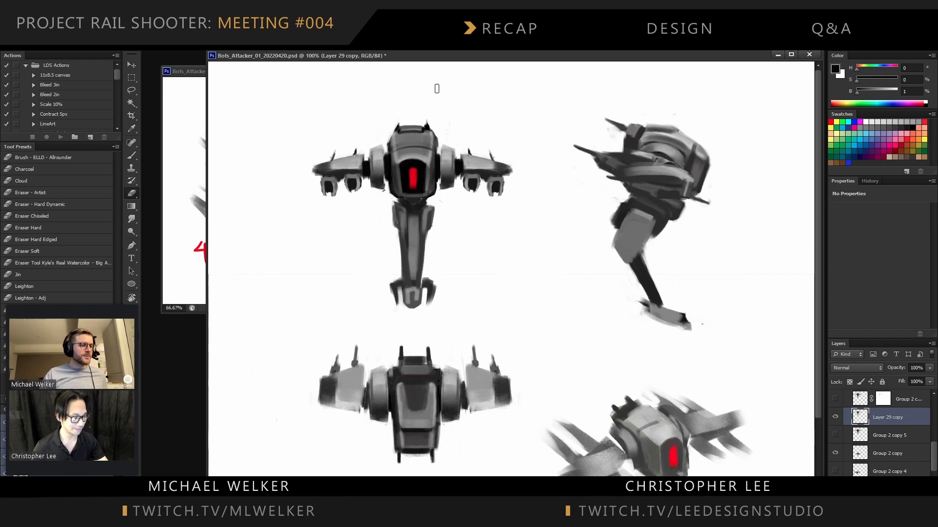
Reduce the attacker sheet to 66.7% and move its window aside to uncover the Bots_Attackers_02_20220415.psd sheet
{"action": "left_click_drag", "start_coordinate": [563, 58], "coordinate": [573, 86]}
{"action": "key", "text": "ctrl+minus"}
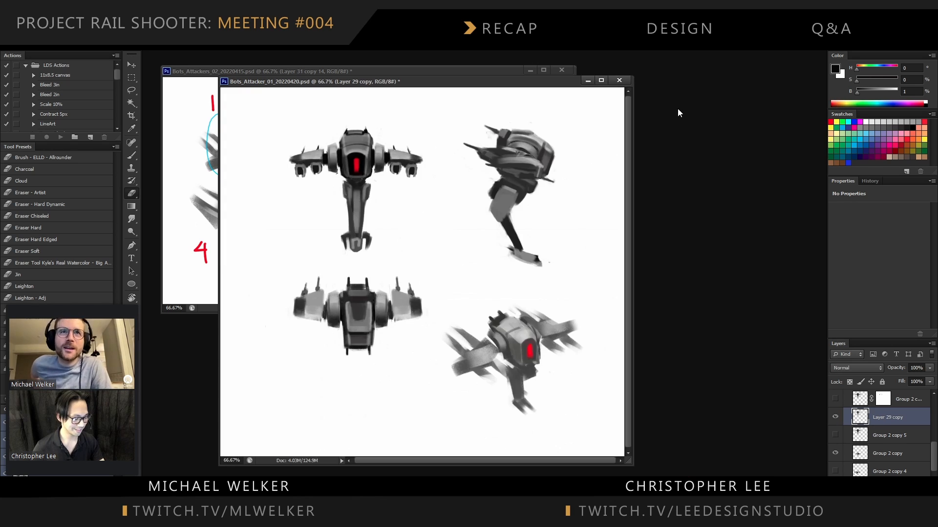
{"action": "left_click_drag", "start_coordinate": [481, 83], "coordinate": [611, 113]}
Add a new layer, Layer 28, above the top view's layer and draw a thick black box outline beside the front view
{"action": "key", "text": "v"}
{"action": "left_click", "coordinate": [533, 327]}
{"action": "key", "text": "ctrl+plus"}
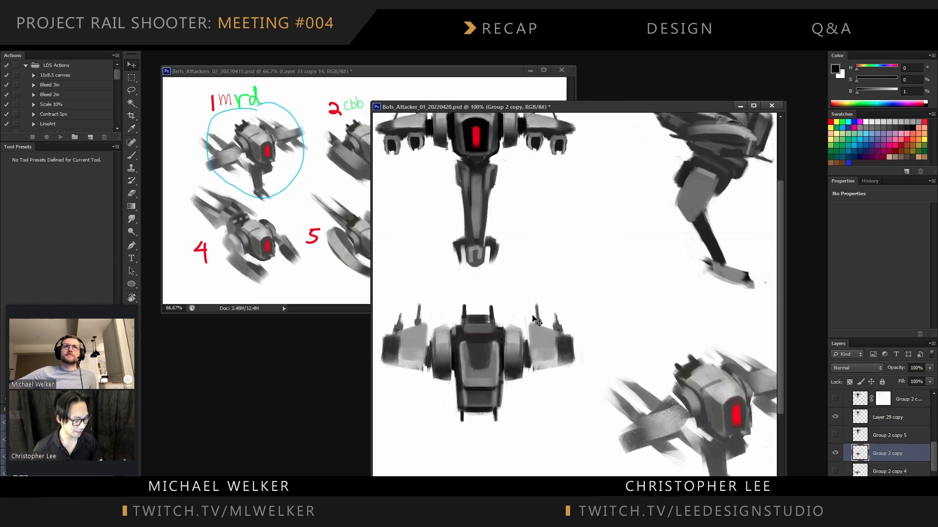
{"action": "left_click_drag", "start_coordinate": [385, 352], "coordinate": [443, 409]}
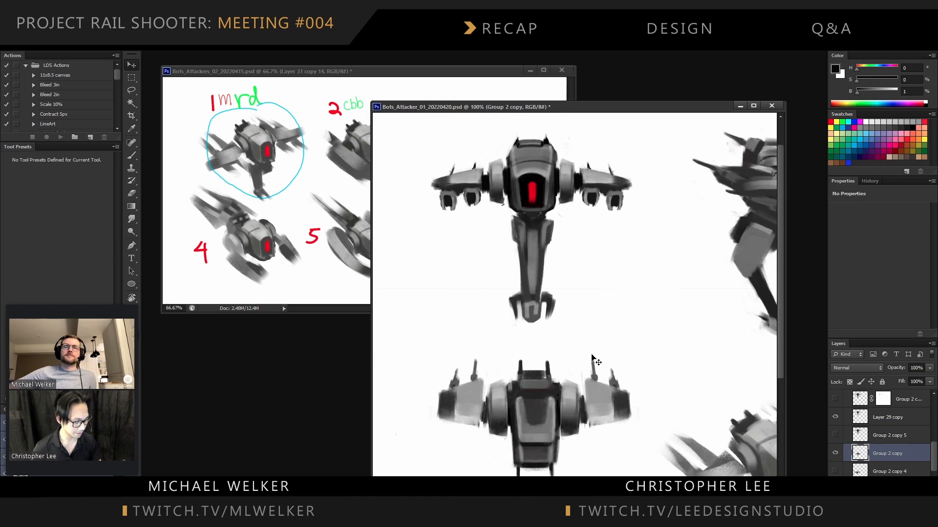
{"action": "key", "text": "ctrl+shift+n"}
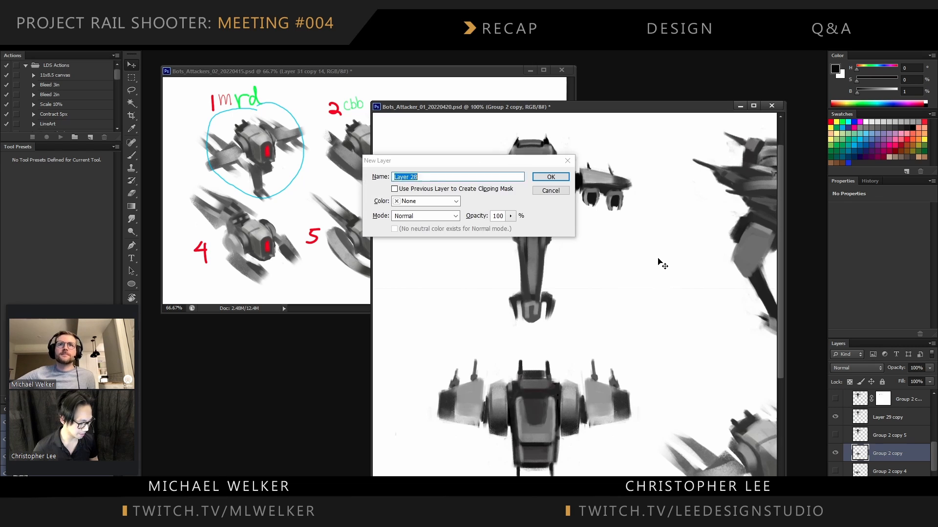
{"action": "key", "text": "Return"}
{"action": "key", "text": "b"}
{"action": "mouse_move", "coordinate": [621, 248]}
{"action": "left_mouse_down"}
{"action": "mouse_move", "coordinate": [646, 288]}
{"action": "mouse_move", "coordinate": [642, 243]}
{"action": "mouse_move", "coordinate": [620, 237]}
{"action": "left_mouse_up"}
{"action": "left_click_drag", "start_coordinate": [544, 259], "coordinate": [738, 262]}
{"action": "left_click_drag", "start_coordinate": [642, 292], "coordinate": [636, 421]}
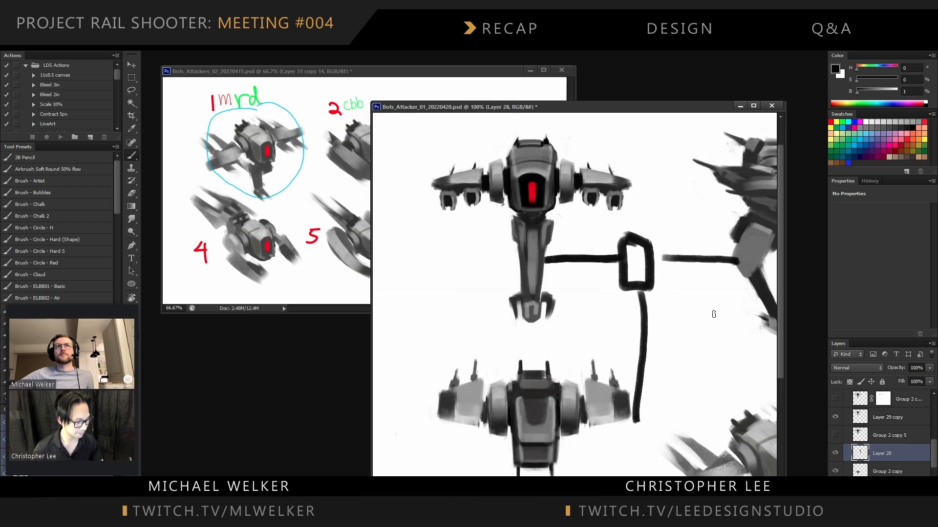
{"action": "left_click_drag", "start_coordinate": [628, 293], "coordinate": [652, 314]}
{"action": "mouse_move", "coordinate": [627, 269]}
{"action": "left_mouse_down"}
{"action": "mouse_move", "coordinate": [577, 274]}
{"action": "mouse_move", "coordinate": [501, 249]}
{"action": "mouse_move", "coordinate": [623, 249]}
{"action": "mouse_move", "coordinate": [670, 272]}
{"action": "mouse_move", "coordinate": [768, 255]}
{"action": "mouse_move", "coordinate": [649, 252]}
{"action": "left_mouse_up"}
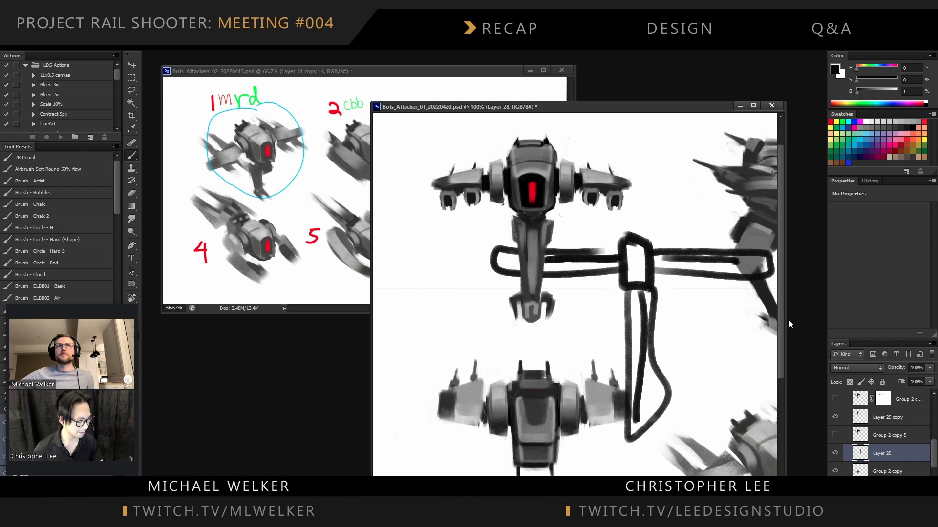
{"action": "key", "text": "ctrl+alt+z"}
{"action": "key", "text": "ctrl+alt+z"}
{"action": "key", "text": "ctrl+alt+z"}
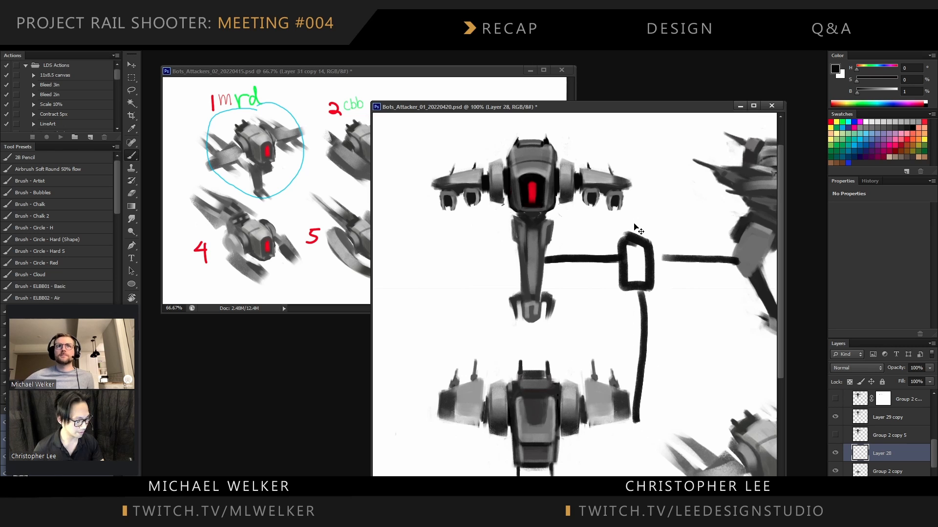
{"action": "key", "text": "ctrl+alt+z"}
{"action": "key", "text": "ctrl+alt+z"}
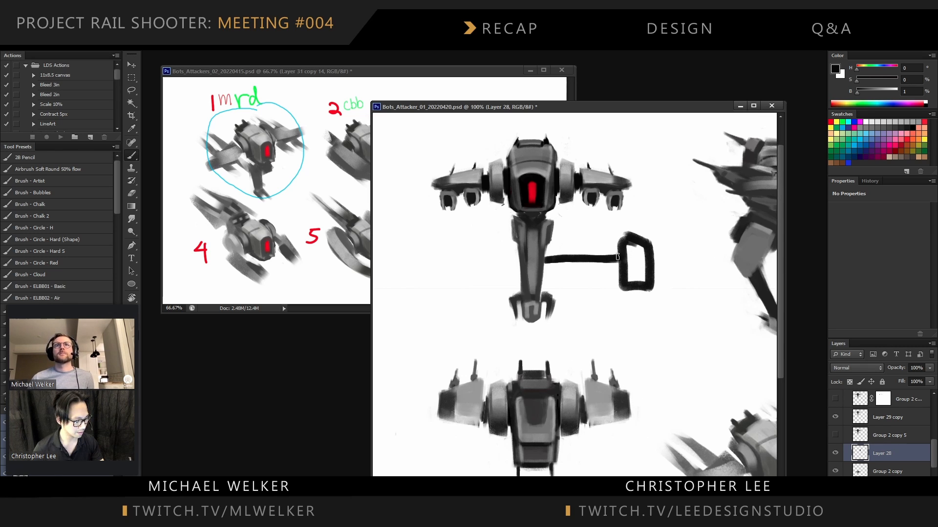
{"action": "key", "text": "ctrl+alt+z"}
Sketch short curved wings and a short leg on the black box outline, and round off the body shape
{"action": "left_click_drag", "start_coordinate": [618, 259], "coordinate": [624, 272]}
{"action": "left_click_drag", "start_coordinate": [654, 258], "coordinate": [667, 269]}
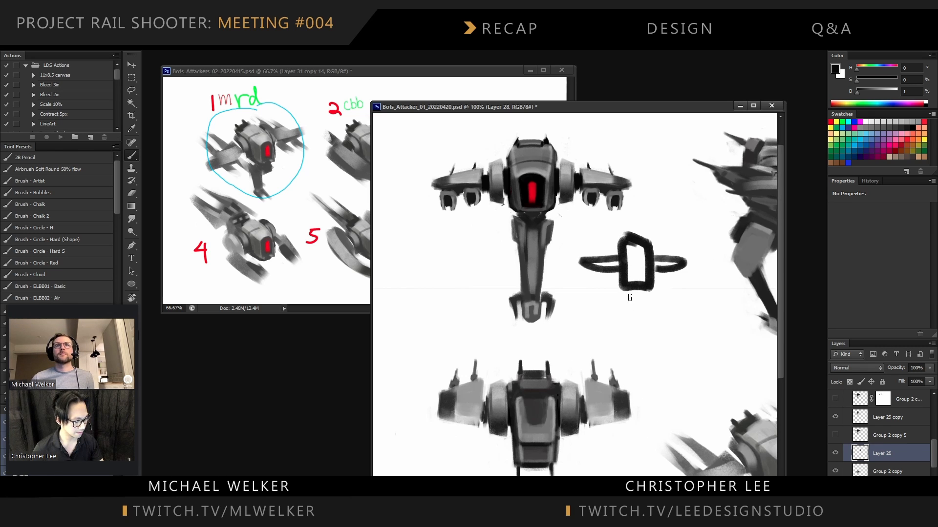
{"action": "left_click_drag", "start_coordinate": [630, 297], "coordinate": [646, 290]}
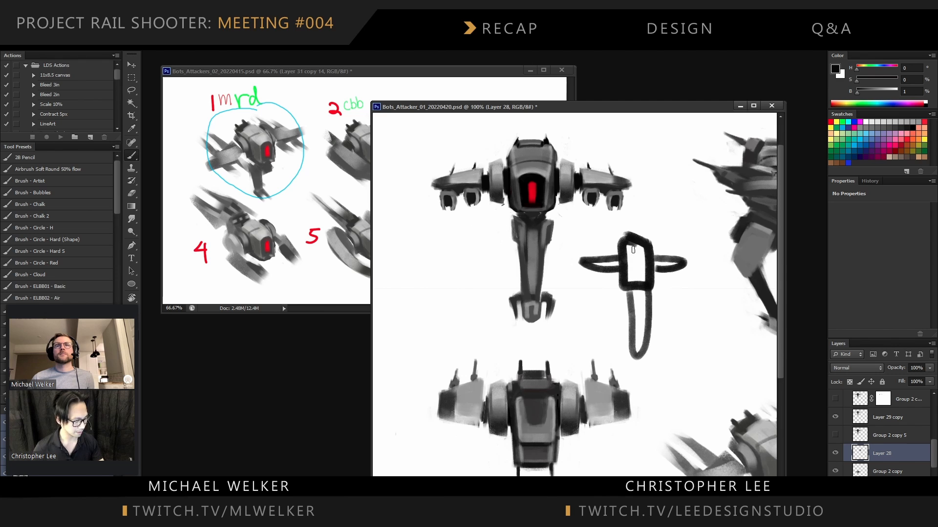
{"action": "mouse_move", "coordinate": [632, 249]}
{"action": "left_mouse_down"}
{"action": "mouse_move", "coordinate": [637, 281]}
{"action": "mouse_move", "coordinate": [634, 247]}
{"action": "left_mouse_up"}
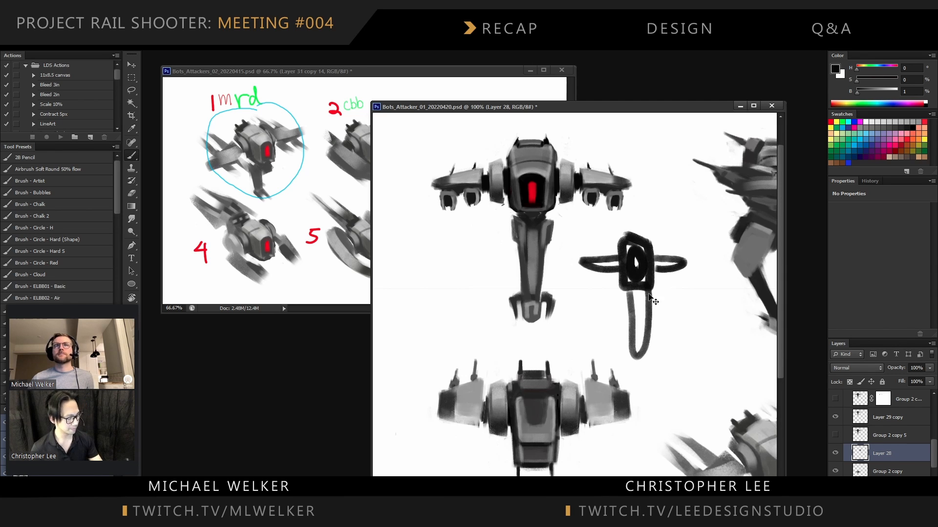
{"action": "key", "text": "ctrl+alt+z"}
{"action": "mouse_move", "coordinate": [630, 289]}
{"action": "left_mouse_down"}
{"action": "mouse_move", "coordinate": [643, 341]}
{"action": "mouse_move", "coordinate": [665, 253]}
{"action": "mouse_move", "coordinate": [682, 257]}
{"action": "mouse_move", "coordinate": [623, 247]}
{"action": "mouse_move", "coordinate": [621, 284]}
{"action": "mouse_move", "coordinate": [646, 278]}
{"action": "mouse_move", "coordinate": [640, 242]}
{"action": "mouse_move", "coordinate": [637, 283]}
{"action": "mouse_move", "coordinate": [624, 241]}
{"action": "mouse_move", "coordinate": [652, 255]}
{"action": "left_mouse_up"}
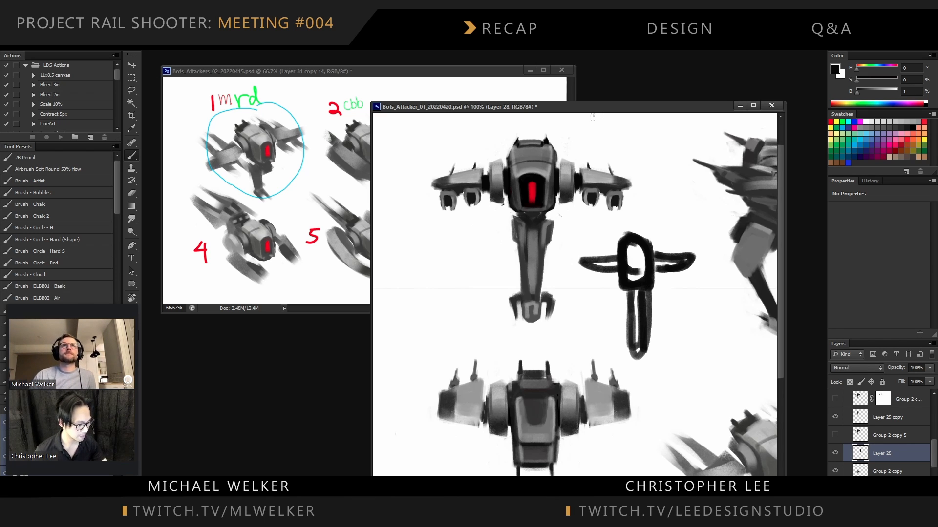
Reposition and save the Bots_Attacker_01_20220420.psd document, and bring the Bots_Attackers_02_20220415.psd sheet to the front
{"action": "left_click_drag", "start_coordinate": [594, 109], "coordinate": [579, 109]}
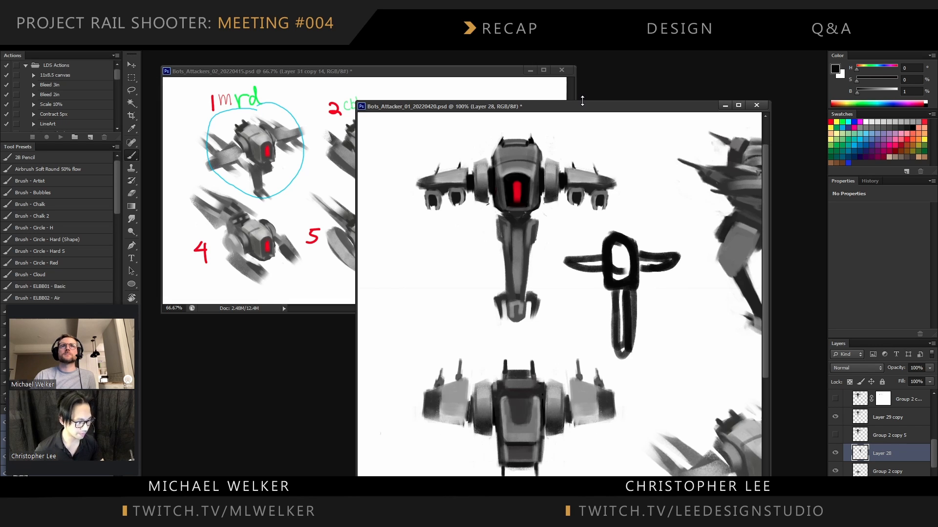
{"action": "left_click_drag", "start_coordinate": [566, 111], "coordinate": [556, 127]}
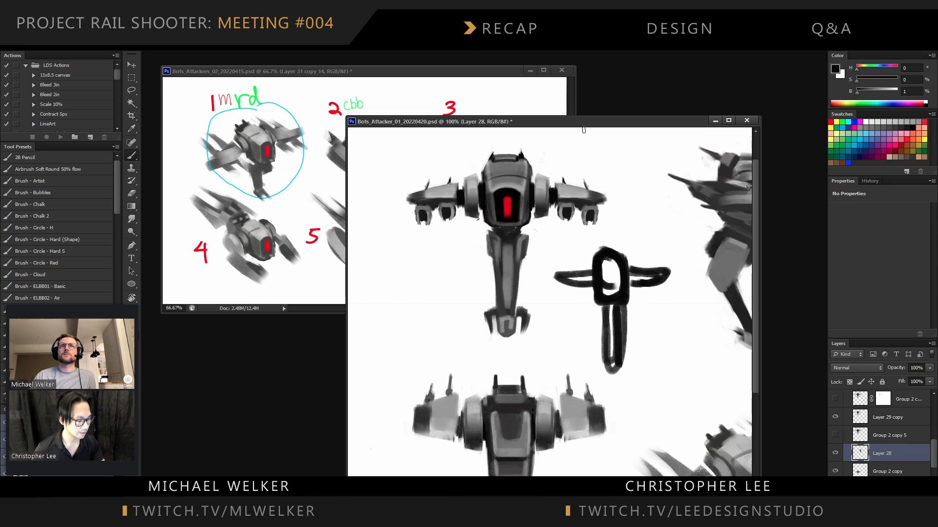
{"action": "left_click_drag", "start_coordinate": [584, 123], "coordinate": [559, 132]}
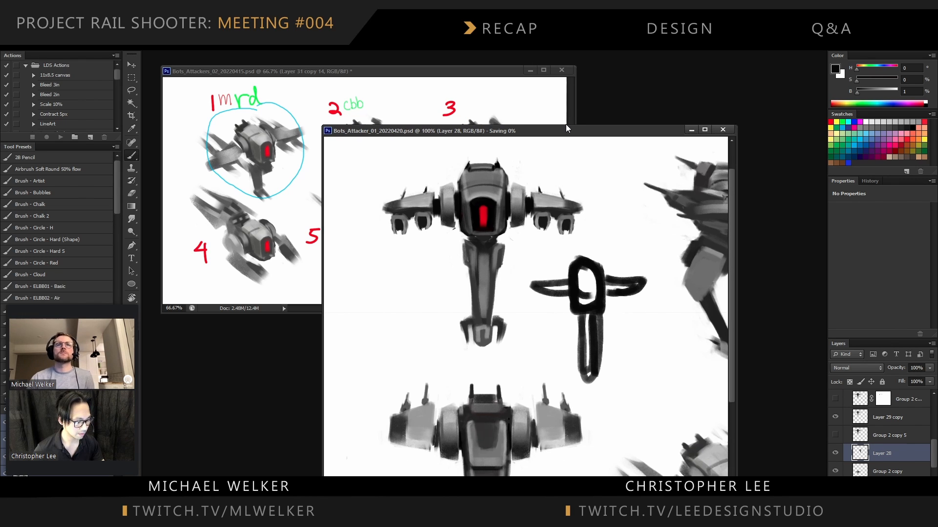
{"action": "left_click", "coordinate": [460, 74]}
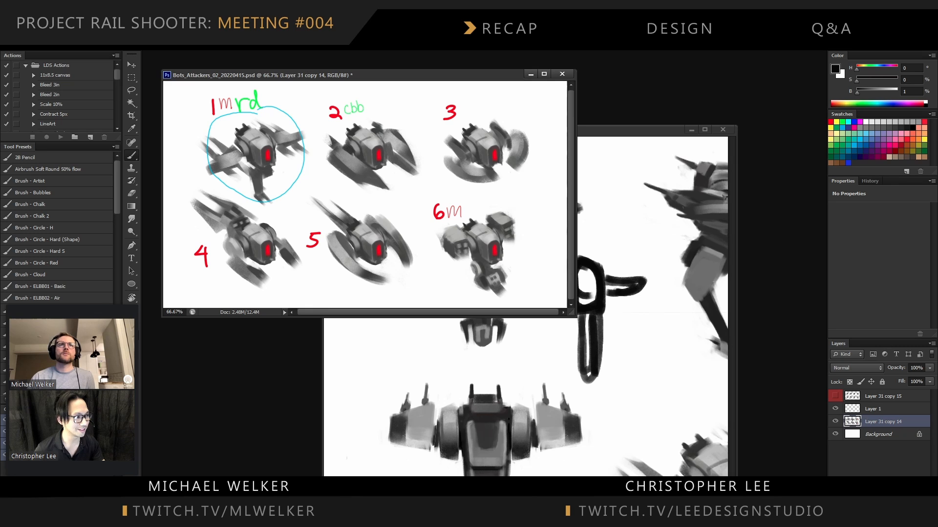
Place the Hero_Thumbnails_01_20220418_01.psd sheet beside the attackers sheet and enlarge it to 16.7%
{"action": "left_click_drag", "start_coordinate": [586, 5], "coordinate": [503, 157]}
{"action": "key", "text": "ctrl+plus"}
{"action": "key", "text": "ctrl+plus"}
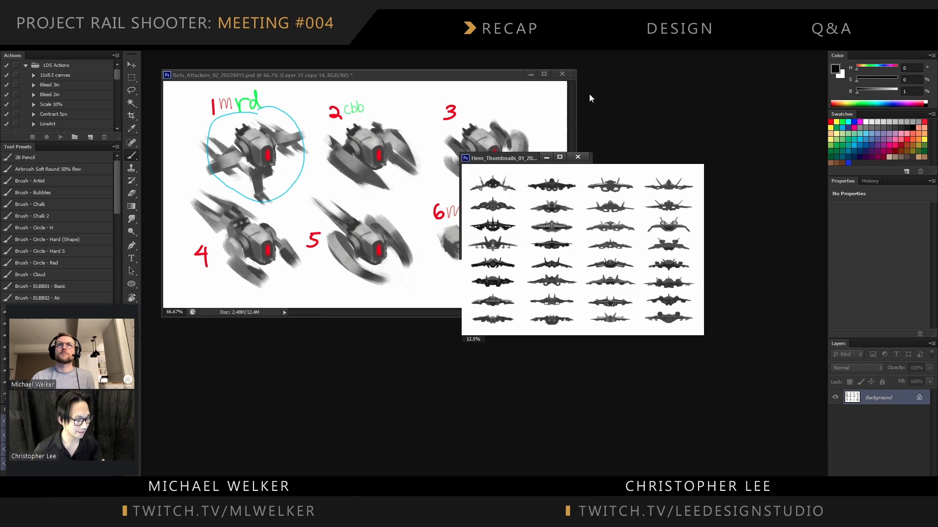
{"action": "key", "text": "ctrl+plus"}
Close the Bots_Attackers_02_20220415.psd sheet
{"action": "left_click", "coordinate": [470, 92]}
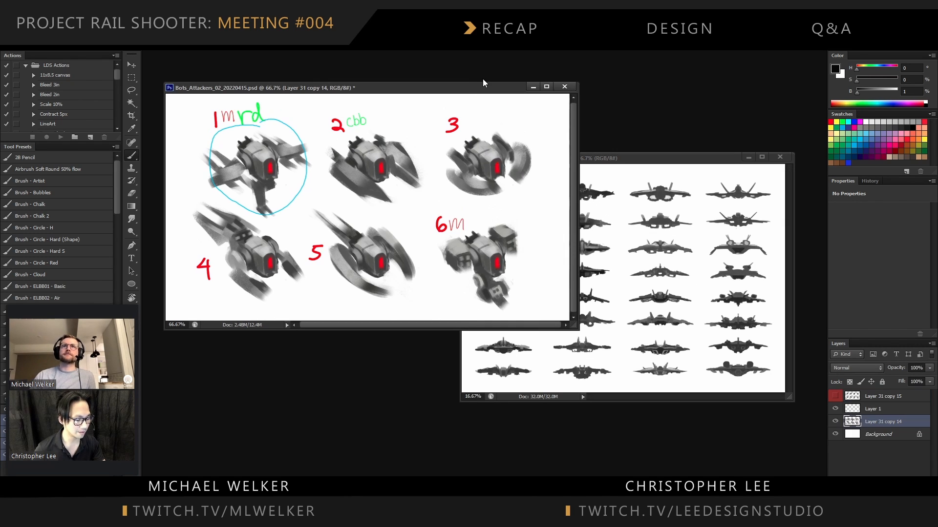
{"action": "key", "text": "ctrl+w"}
{"action": "left_click", "coordinate": [470, 217]}
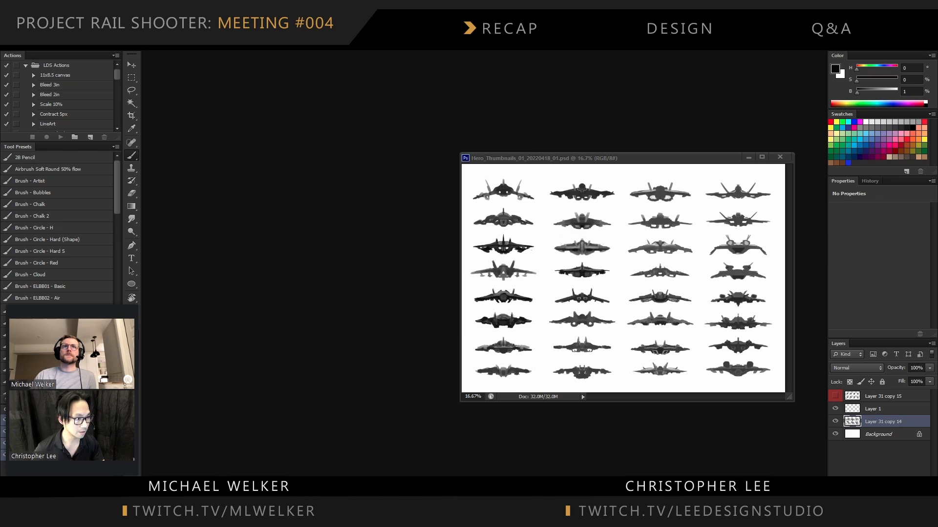
Arrange the Hero_Thumbnails_01_20220418_03.psd and Hero_Thumbnails_01_20220418_02.psd sheets next to the first hero sheet, shown at 16.7%
{"action": "left_click_drag", "start_coordinate": [428, 95], "coordinate": [320, 109]}
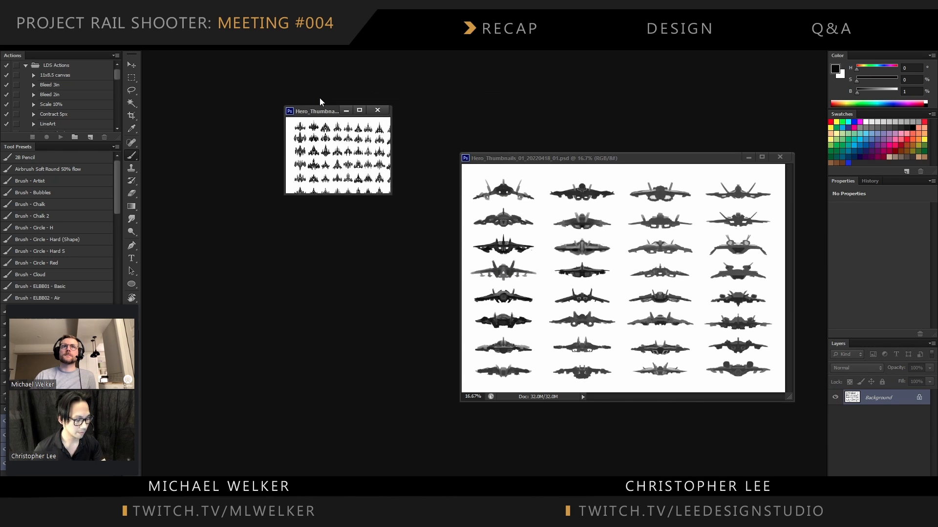
{"action": "key", "text": "ctrl+plus"}
{"action": "key", "text": "ctrl+plus"}
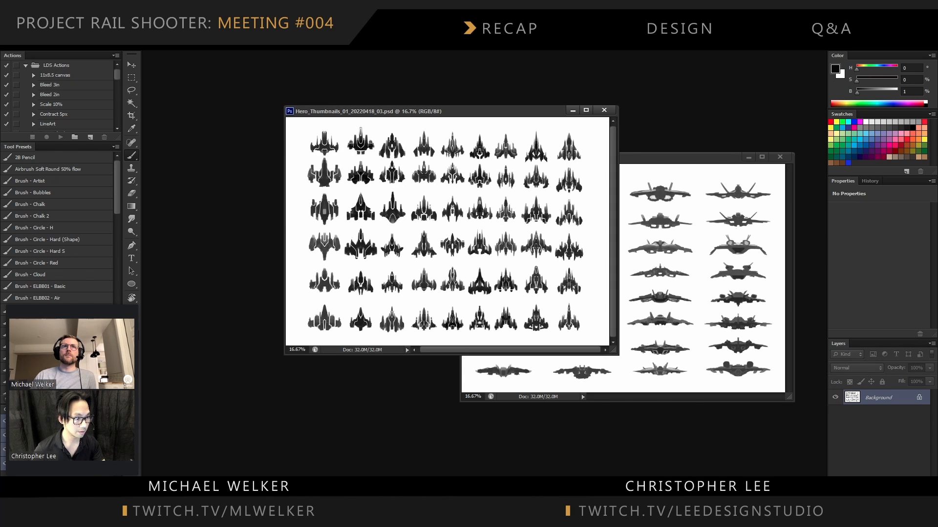
{"action": "left_click_drag", "start_coordinate": [499, 92], "coordinate": [346, 254]}
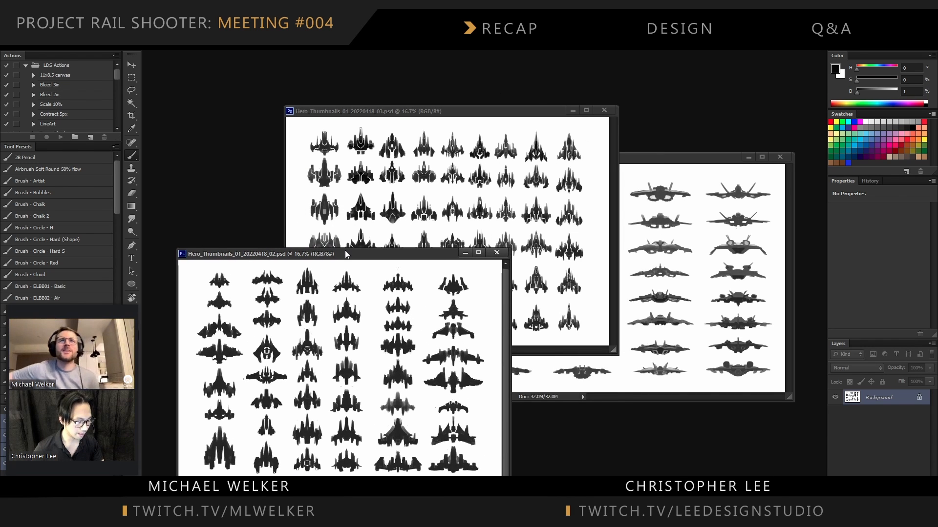
Spread the hero thumbnail sheets apart and enlarge Hero_Thumbnails_01_20220418_03.psd to 33.3%
{"action": "left_click_drag", "start_coordinate": [357, 112], "coordinate": [246, 59]}
{"action": "left_click_drag", "start_coordinate": [634, 162], "coordinate": [701, 267]}
{"action": "left_click_drag", "start_coordinate": [416, 61], "coordinate": [612, 71]}
{"action": "key", "text": "ctrl+plus"}
{"action": "key", "text": "ctrl+plus"}
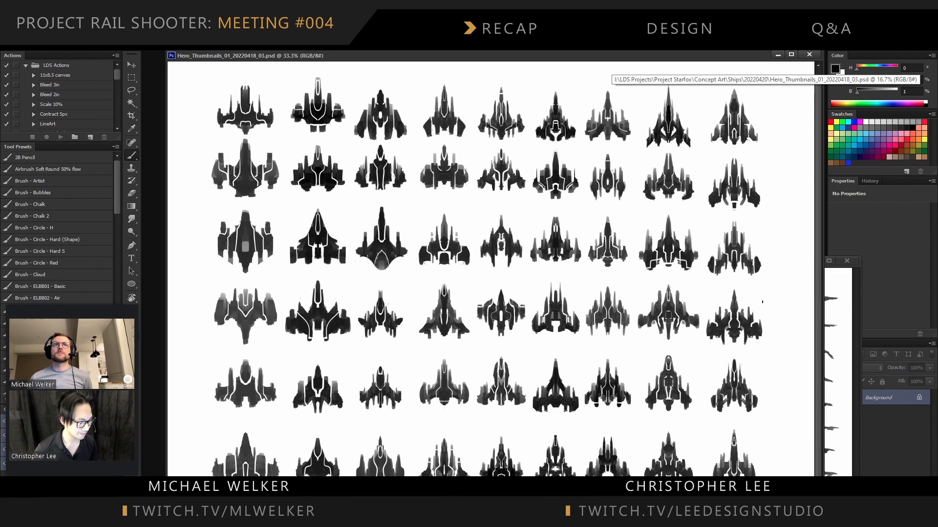
View the Hero_Thumbnails_01_20220418_03.psd sheet in full-screen mode with the interface panels hidden to examine its ship silhouettes
{"action": "key", "text": "f"}
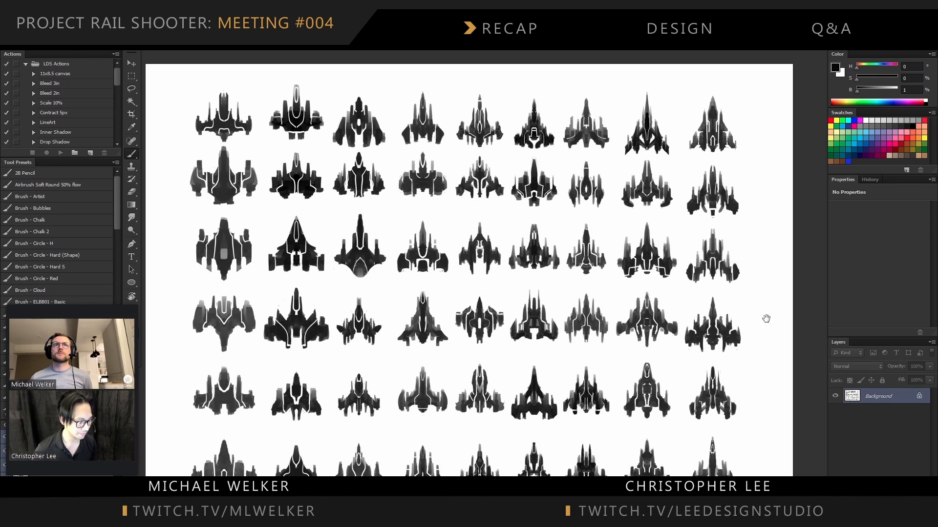
{"action": "left_click_drag", "start_coordinate": [766, 319], "coordinate": [780, 305]}
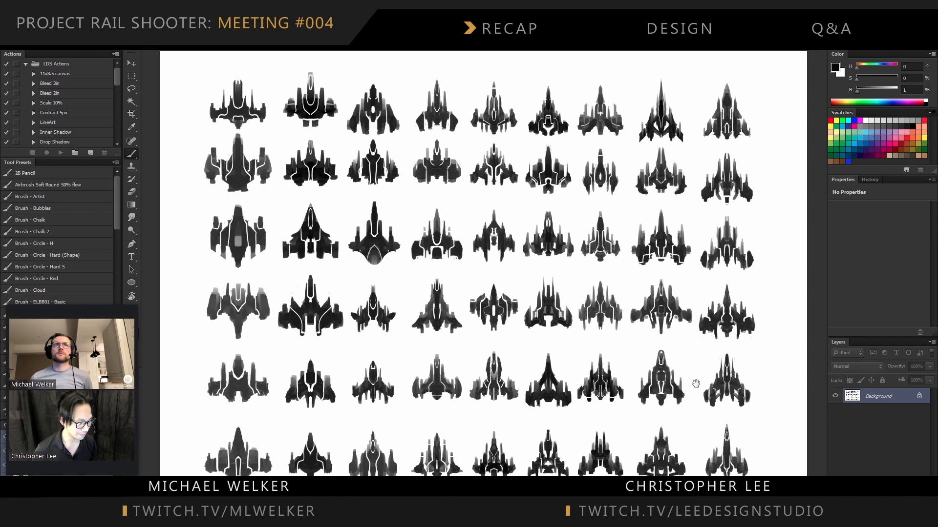
{"action": "left_click_drag", "start_coordinate": [695, 384], "coordinate": [687, 387]}
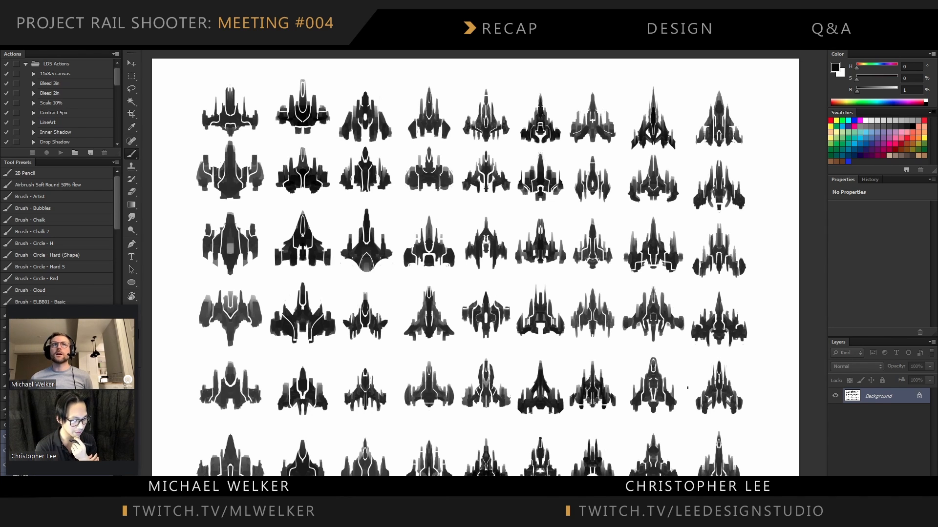
{"action": "key", "text": "Tab"}
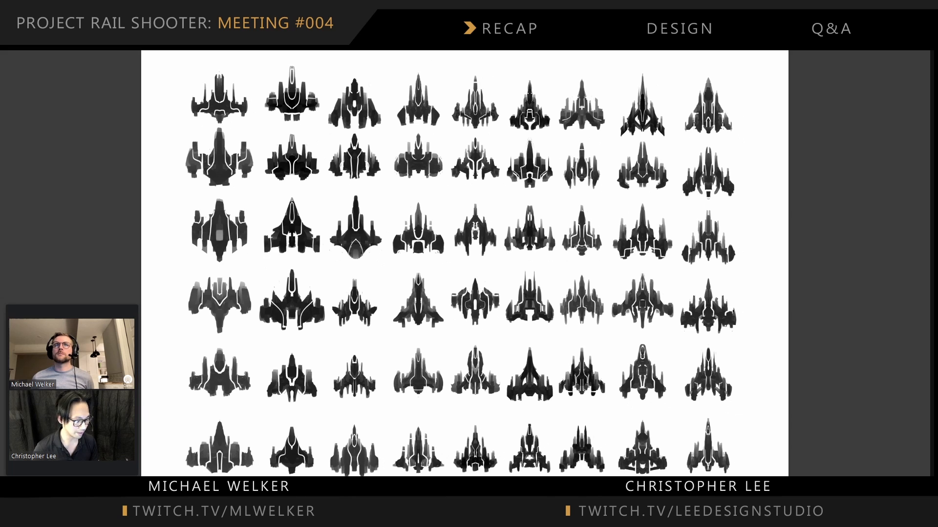
Return the Hero_Thumbnails_01_20220418_03.psd sheet to its floating window with the panels shown and reduce it to 12.5%
{"action": "key", "text": "f"}
{"action": "key", "text": "ctrl+minus"}
{"action": "key", "text": "ctrl+minus"}
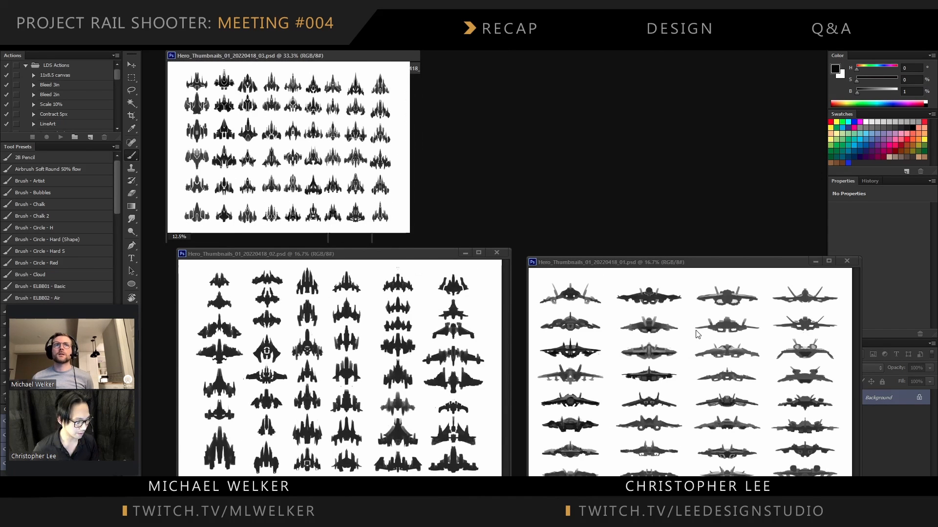
Enlarge the Hero_Thumbnails_01_20220418_01.psd sheet to 25% and place it beside the other two hero sheets
{"action": "left_click", "coordinate": [678, 348]}
{"action": "key", "text": "ctrl+plus"}
{"action": "key", "text": "ctrl+plus"}
{"action": "key", "text": "ctrl+minus"}
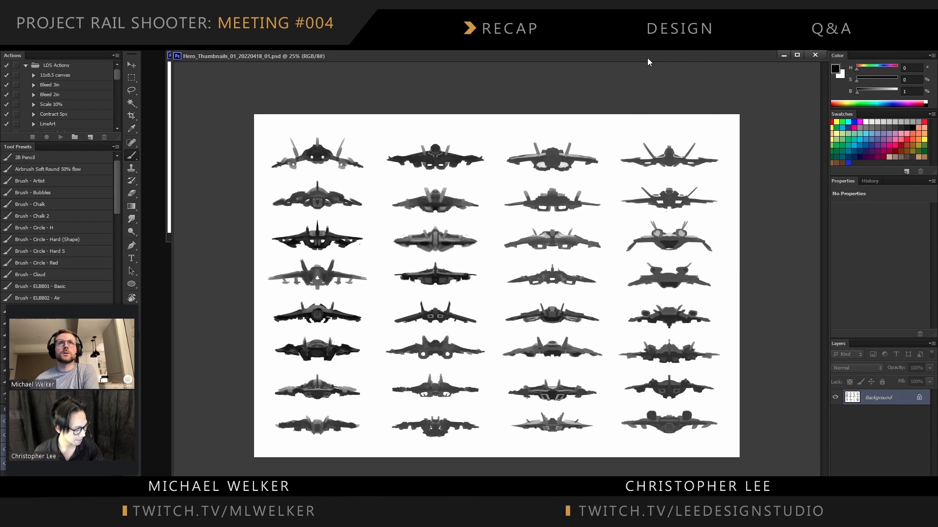
{"action": "left_click_drag", "start_coordinate": [646, 57], "coordinate": [774, 65]}
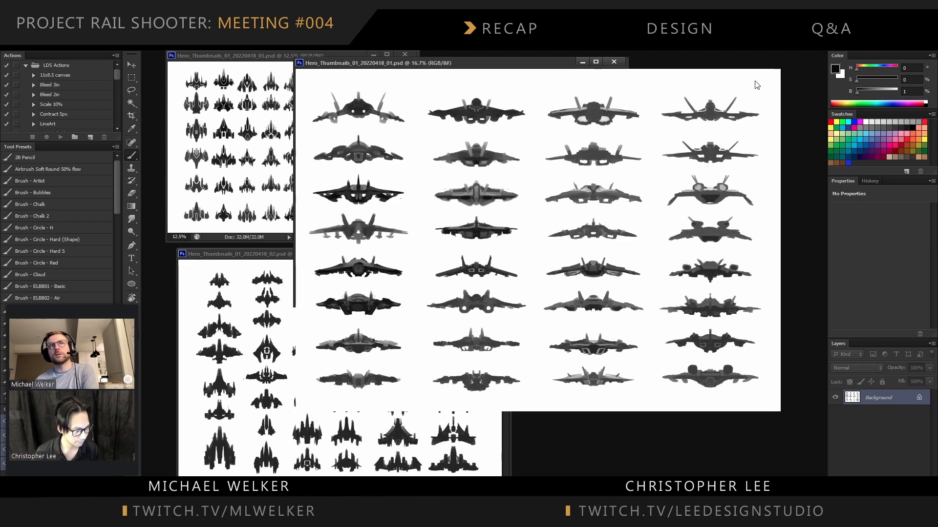
{"action": "left_click_drag", "start_coordinate": [601, 70], "coordinate": [752, 78]}
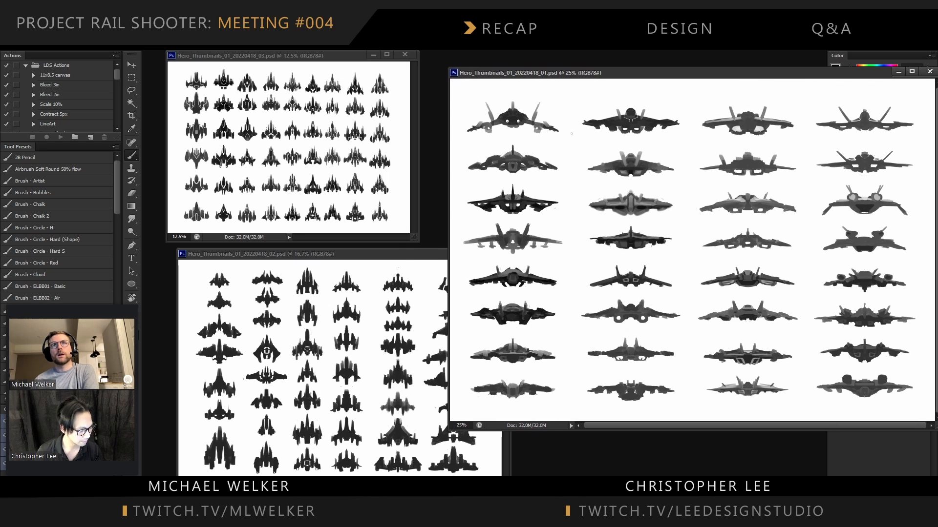
Move the Hero_Thumbnails_01_20220418_02.psd sheet slightly lower and enlarge Hero_Thumbnails_01_20220418_03.psd to 16.7%
{"action": "left_click_drag", "start_coordinate": [403, 261], "coordinate": [382, 281]}
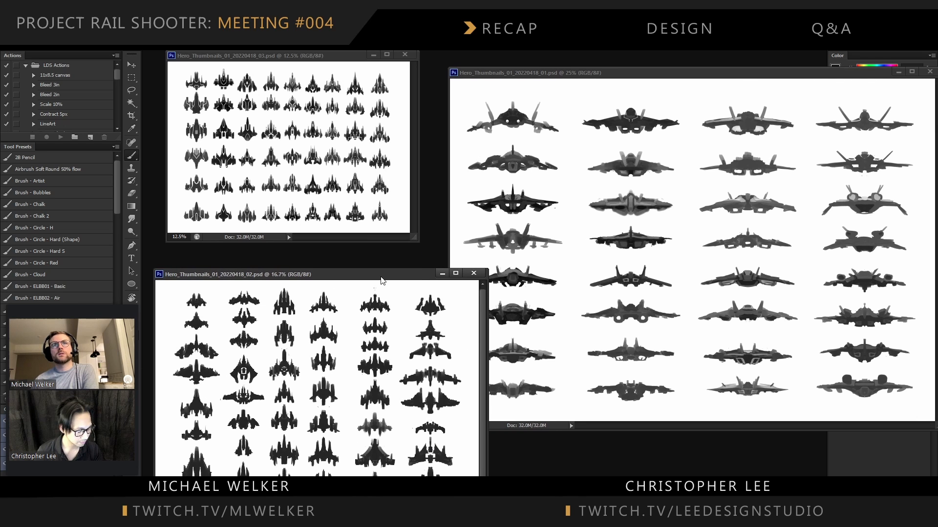
{"action": "left_click", "coordinate": [392, 238]}
{"action": "key", "text": "ctrl+plus"}
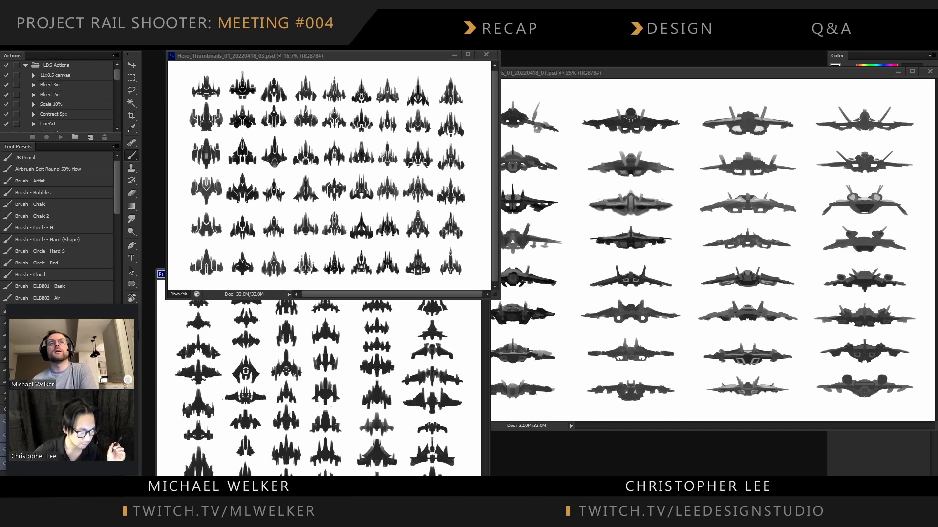
Add a new layer to the Hero_Thumbnails_01_20220418_02.psd sheet and enlarge the sheet to 50%
{"action": "left_click", "coordinate": [482, 333]}
{"action": "key", "text": "ctrl+plus"}
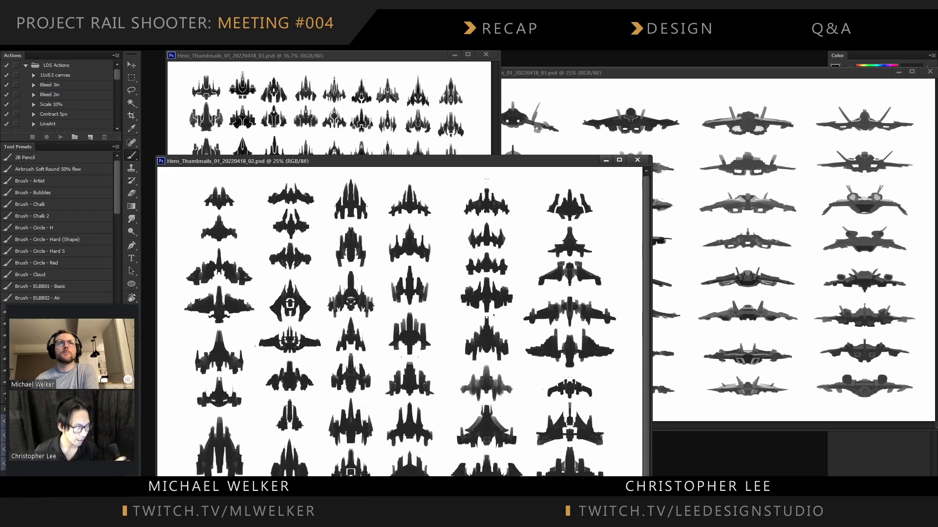
{"action": "key", "text": "ctrl+shift+n"}
{"action": "key", "text": "Return"}
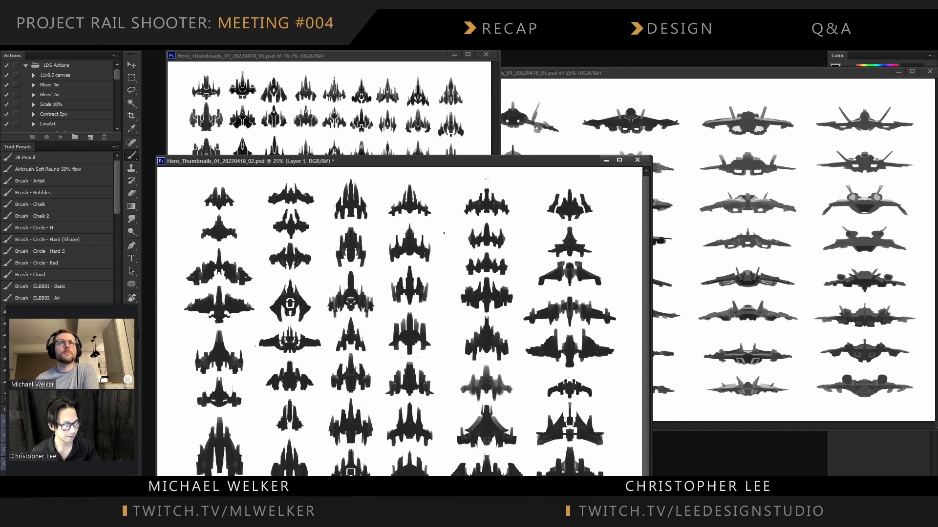
{"action": "key", "text": "ctrl+plus"}
{"action": "key", "text": "ctrl+plus"}
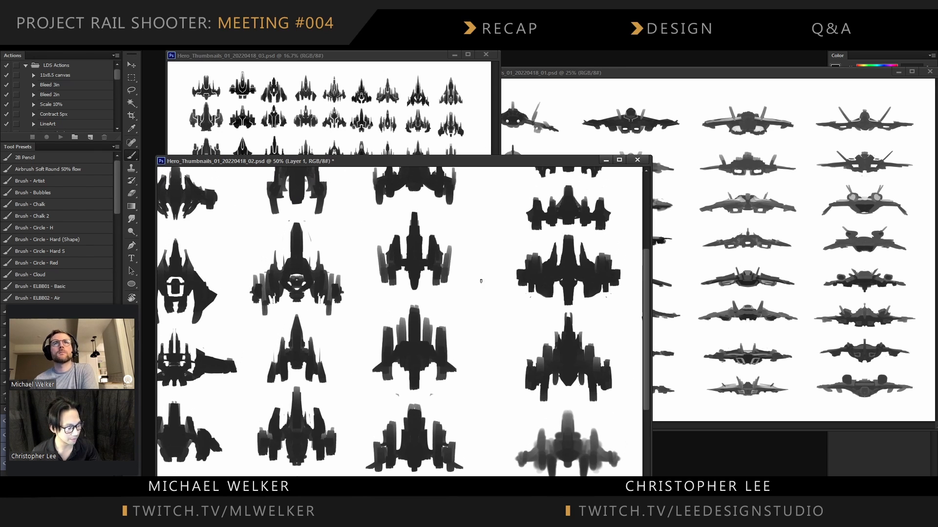
Paint an upright black hull with thin side strokes in the empty gap between the ship silhouettes
{"action": "mouse_move", "coordinate": [482, 298]}
{"action": "left_mouse_down"}
{"action": "mouse_move", "coordinate": [487, 337]}
{"action": "mouse_move", "coordinate": [483, 292]}
{"action": "mouse_move", "coordinate": [483, 336]}
{"action": "mouse_move", "coordinate": [488, 292]}
{"action": "left_mouse_up"}
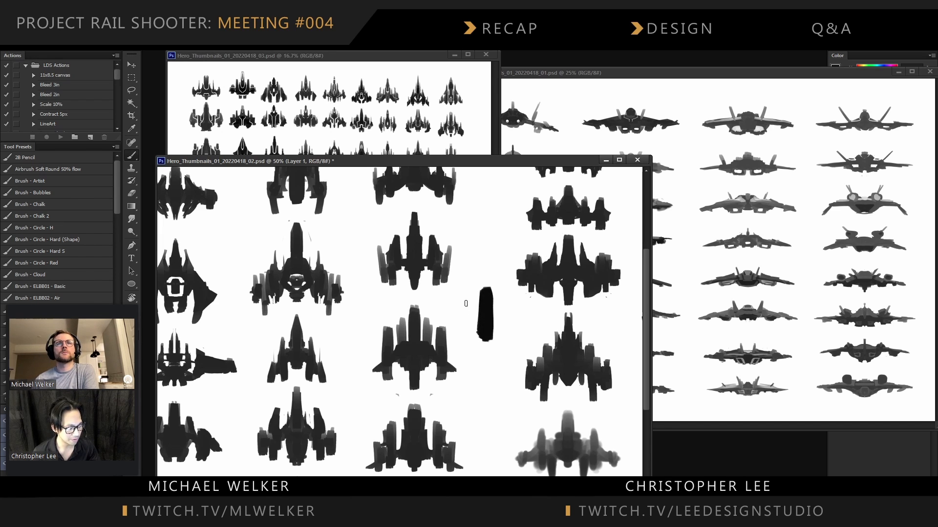
{"action": "mouse_move", "coordinate": [465, 299]}
{"action": "left_mouse_down"}
{"action": "mouse_move", "coordinate": [471, 352]}
{"action": "mouse_move", "coordinate": [475, 329]}
{"action": "left_mouse_up"}
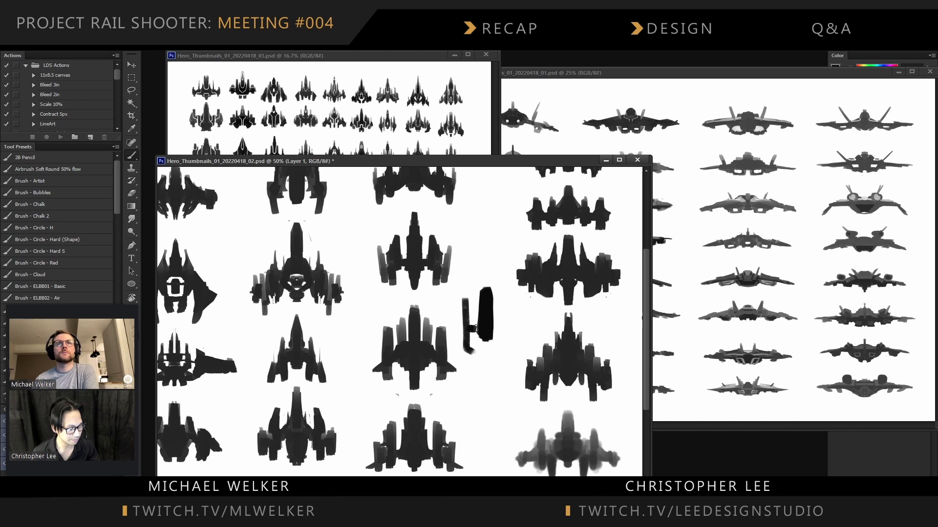
{"action": "left_click_drag", "start_coordinate": [464, 297], "coordinate": [467, 355]}
{"action": "mouse_move", "coordinate": [454, 301]}
{"action": "left_mouse_down"}
{"action": "mouse_move", "coordinate": [453, 337]}
{"action": "mouse_move", "coordinate": [454, 309]}
{"action": "mouse_move", "coordinate": [439, 328]}
{"action": "mouse_move", "coordinate": [501, 332]}
{"action": "mouse_move", "coordinate": [446, 334]}
{"action": "left_mouse_up"}
Shift the painted hull, erase its side strokes, and paint a long angled prong joined to its base
{"action": "key", "text": "v"}
{"action": "key", "text": "e"}
{"action": "key", "text": "b"}
{"action": "left_click_drag", "start_coordinate": [487, 246], "coordinate": [484, 280]}
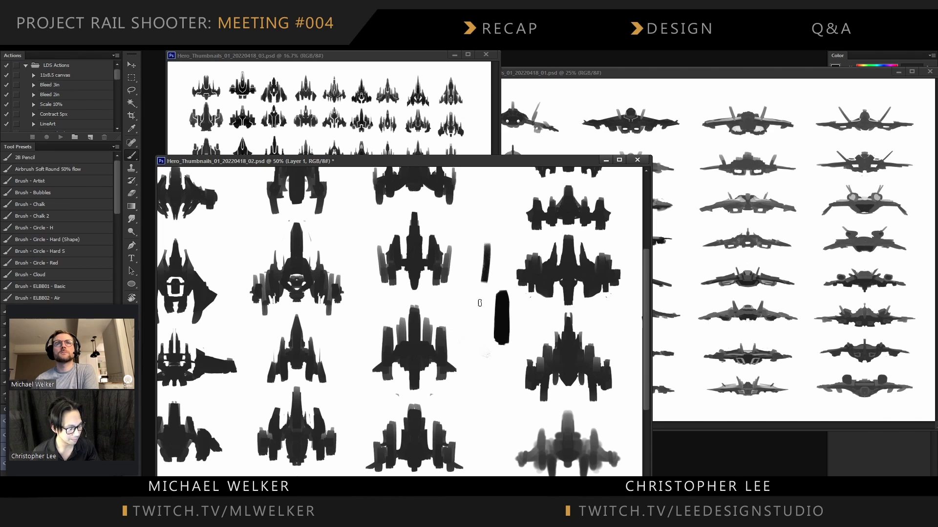
{"action": "mouse_move", "coordinate": [489, 238]}
{"action": "left_mouse_down"}
{"action": "mouse_move", "coordinate": [484, 338]}
{"action": "mouse_move", "coordinate": [490, 254]}
{"action": "mouse_move", "coordinate": [478, 319]}
{"action": "mouse_move", "coordinate": [492, 340]}
{"action": "left_mouse_up"}
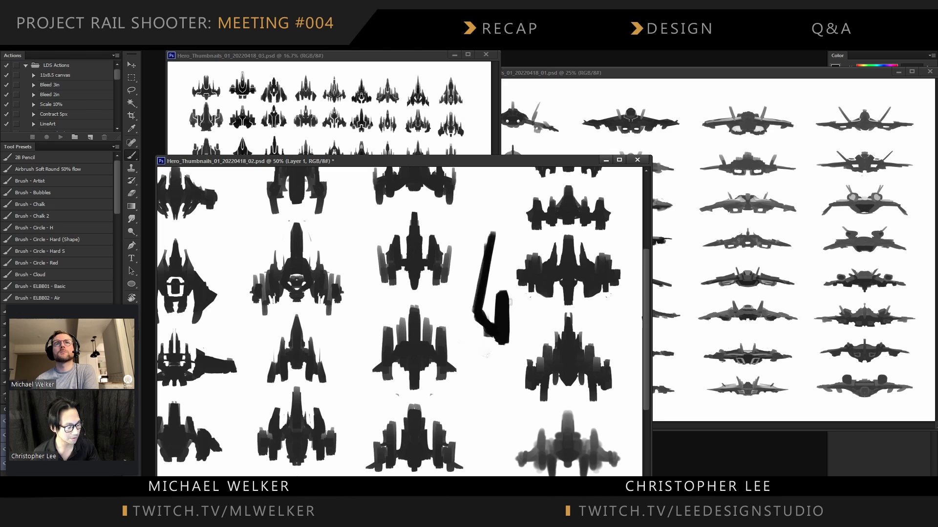
Duplicate the sketch layer, mirror the copy to form the opposite prong, and merge it down
{"action": "key", "text": "ctrl+j"}
{"action": "key", "text": "v"}
{"action": "mouse_move", "coordinate": [520, 326]}
{"action": "left_mouse_down"}
{"action": "mouse_move", "coordinate": [544, 325]}
{"action": "mouse_move", "coordinate": [502, 373]}
{"action": "mouse_move", "coordinate": [503, 398]}
{"action": "mouse_move", "coordinate": [499, 342]}
{"action": "left_mouse_up"}
{"action": "key", "text": "ctrl+e"}
{"action": "key", "text": "b"}
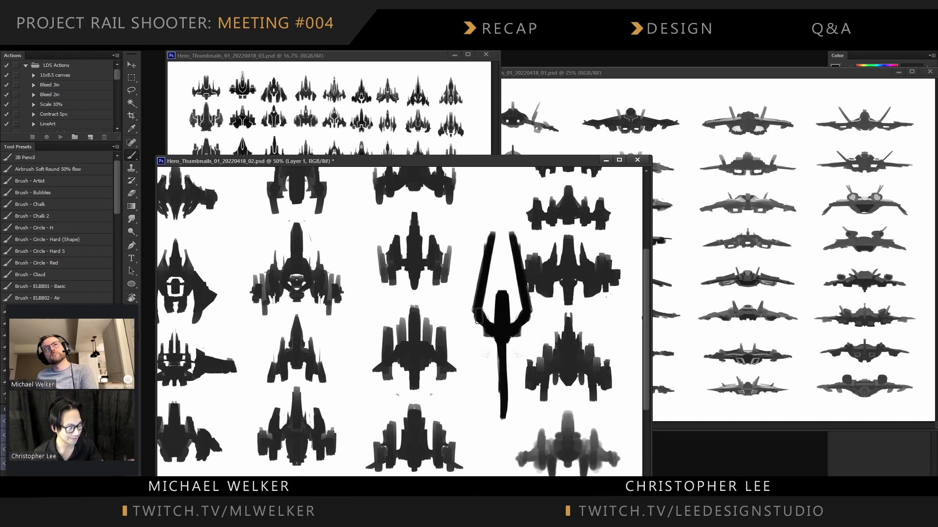
Paint broad swept wings on both sides of the sketched ship and erase its long forward prongs
{"action": "left_click_drag", "start_coordinate": [472, 294], "coordinate": [324, 353]}
{"action": "left_click_drag", "start_coordinate": [394, 347], "coordinate": [496, 348]}
{"action": "mouse_move", "coordinate": [550, 312]}
{"action": "left_mouse_down"}
{"action": "mouse_move", "coordinate": [582, 350]}
{"action": "mouse_move", "coordinate": [635, 357]}
{"action": "mouse_move", "coordinate": [561, 315]}
{"action": "mouse_move", "coordinate": [589, 341]}
{"action": "left_mouse_up"}
{"action": "key", "text": "e"}
{"action": "left_click_drag", "start_coordinate": [490, 234], "coordinate": [472, 322]}
{"action": "mouse_move", "coordinate": [513, 233]}
{"action": "left_mouse_down"}
{"action": "mouse_move", "coordinate": [520, 293]}
{"action": "mouse_move", "coordinate": [532, 279]}
{"action": "left_mouse_up"}
{"action": "key", "text": "b"}
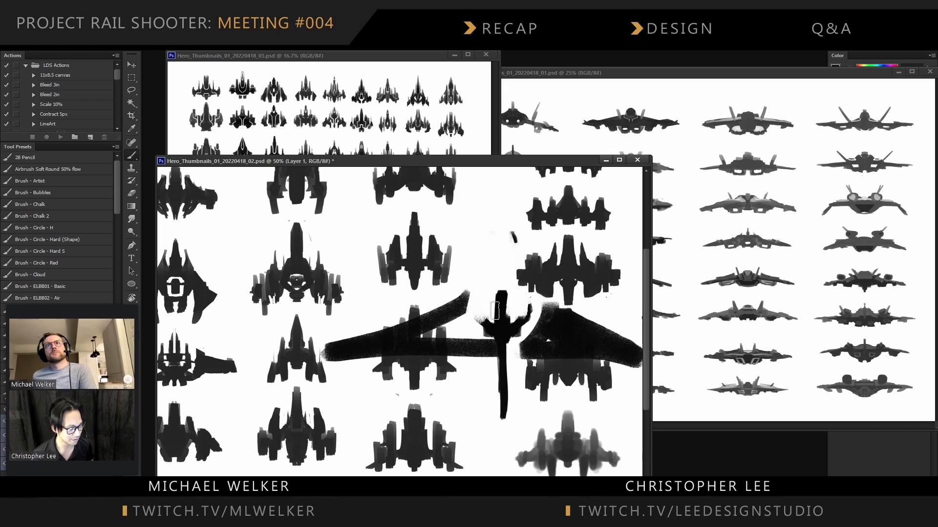
Clear the ship sketch from the layer, try a new hull with a wing stroke, and undo those strokes
{"action": "key", "text": "ctrl+a"}
{"action": "key", "text": "Delete"}
{"action": "mouse_move", "coordinate": [482, 315]}
{"action": "left_mouse_down"}
{"action": "mouse_move", "coordinate": [494, 374]}
{"action": "mouse_move", "coordinate": [496, 327]}
{"action": "left_mouse_up"}
{"action": "mouse_move", "coordinate": [422, 348]}
{"action": "left_mouse_down"}
{"action": "mouse_move", "coordinate": [473, 330]}
{"action": "mouse_move", "coordinate": [533, 335]}
{"action": "mouse_move", "coordinate": [518, 345]}
{"action": "left_mouse_up"}
{"action": "key", "text": "ctrl+alt+z"}
{"action": "key", "text": "ctrl+alt+z"}
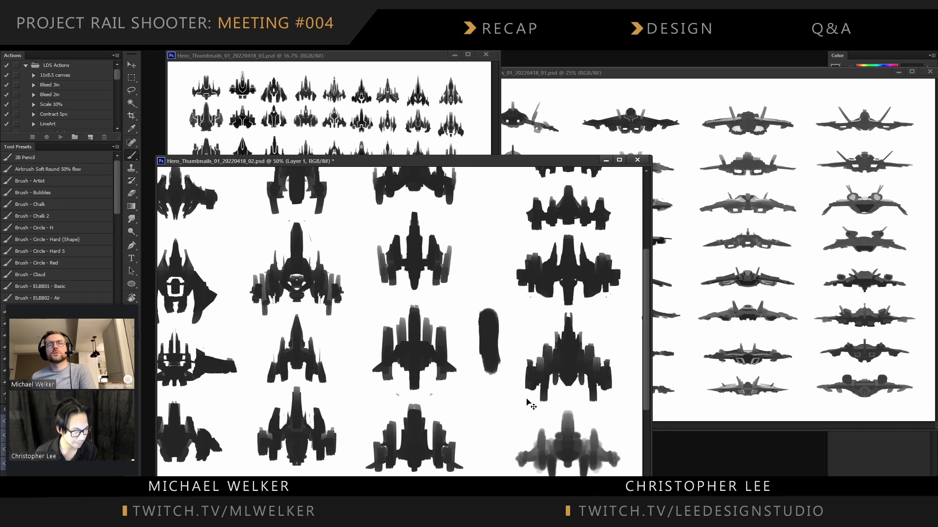
{"action": "key", "text": "ctrl+alt+z"}
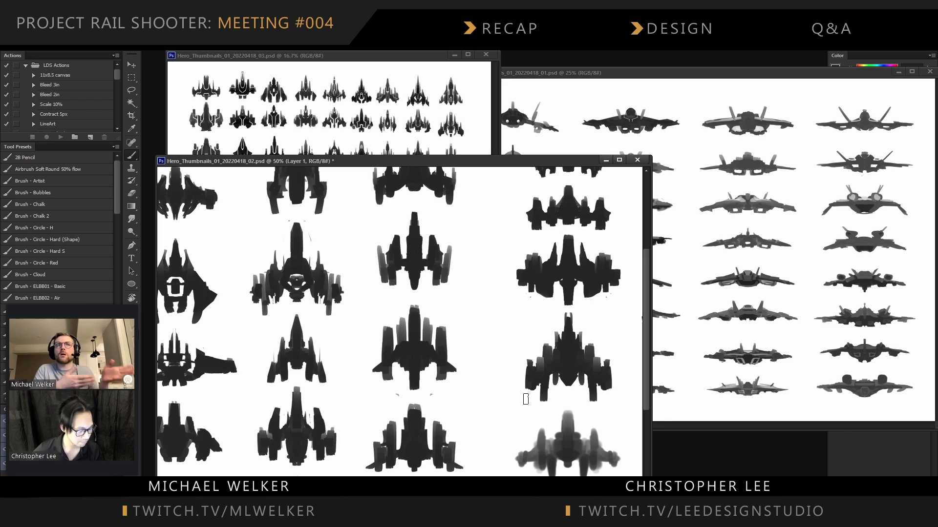
Reduce the Hero_Thumbnails_01_20220418_02.psd sheet to 25% and reposition Hero_Thumbnails_01_20220418_01.psd in front of it
{"action": "left_click_drag", "start_coordinate": [555, 160], "coordinate": [586, 165]}
{"action": "key", "text": "ctrl+minus"}
{"action": "key", "text": "ctrl+minus"}
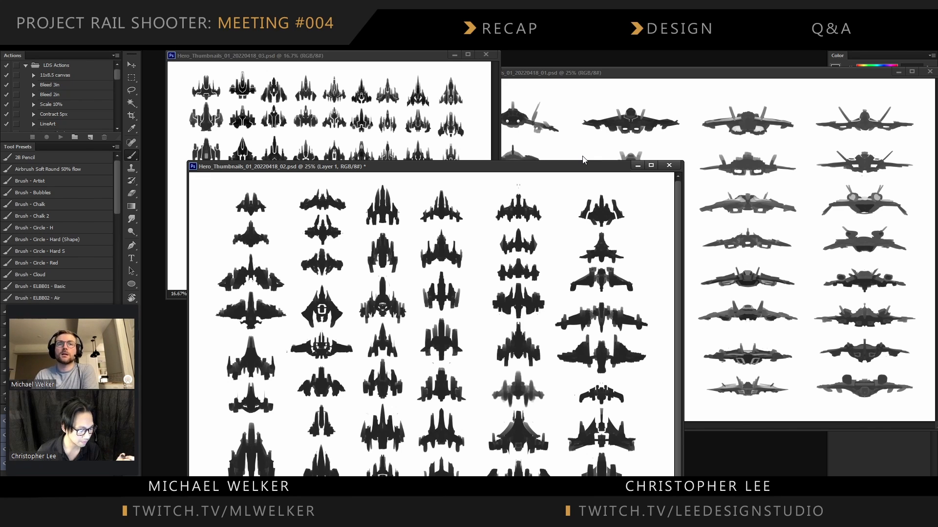
{"action": "left_click", "coordinate": [704, 75]}
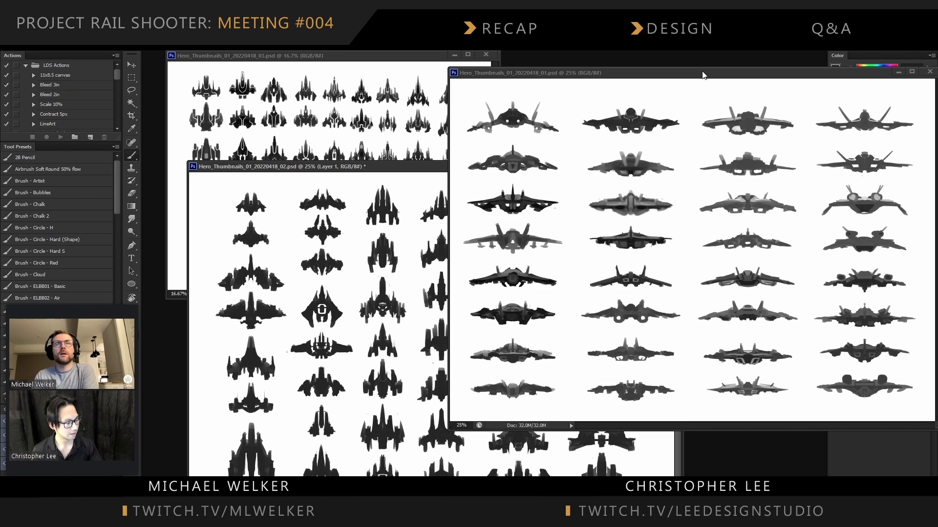
{"action": "mouse_move", "coordinate": [703, 74]}
{"action": "left_mouse_down"}
{"action": "mouse_move", "coordinate": [703, 87]}
{"action": "mouse_move", "coordinate": [716, 88]}
{"action": "left_mouse_up"}
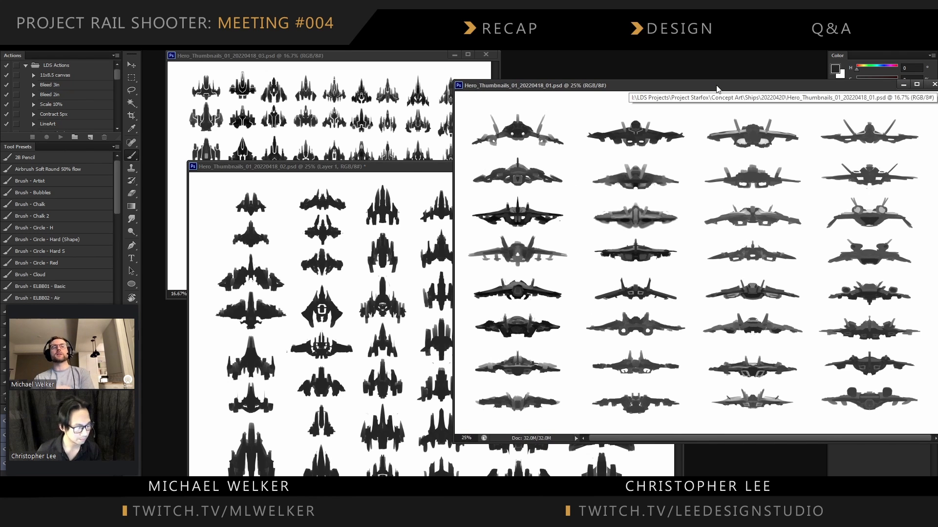
Bring the Hero_Thumbnails_01_20220418_03.psd sheet to the front and enlarge it to 33.3% to examine its silhouettes
{"action": "left_click", "coordinate": [416, 158]}
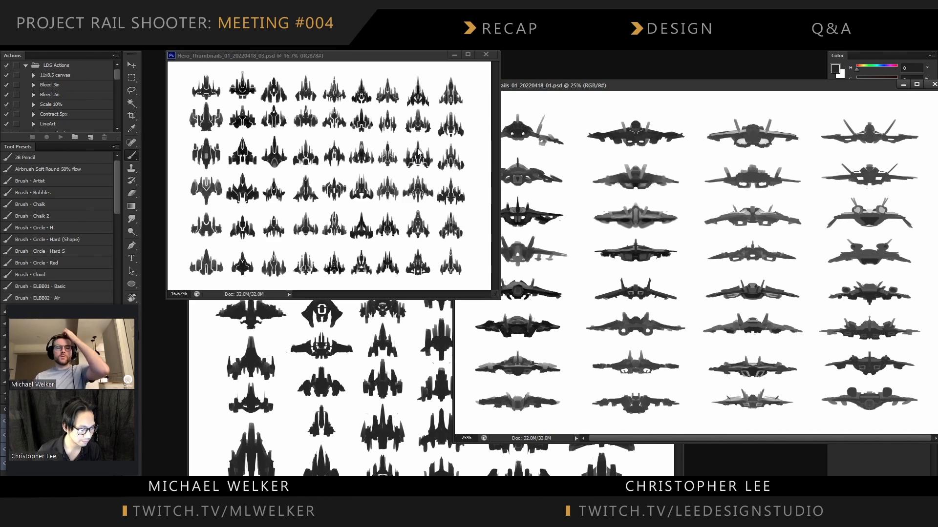
{"action": "key", "text": "ctrl+equal"}
{"action": "key", "text": "ctrl+equal"}
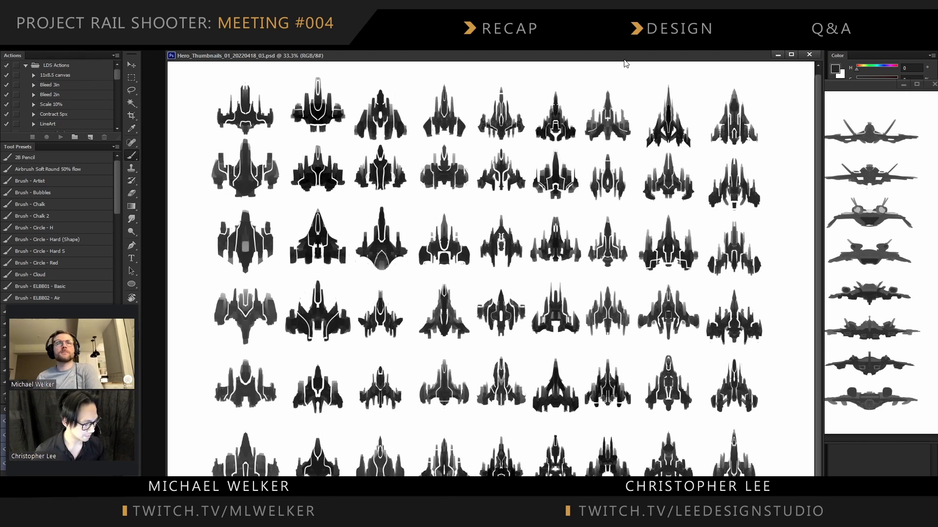
Reduce Hero_Thumbnails_01_20220418_03.psd to 12.5% and Hero_Thumbnails_01_20220418_02.psd to 16.7%, placing the latter below it
{"action": "key", "text": "ctrl+minus"}
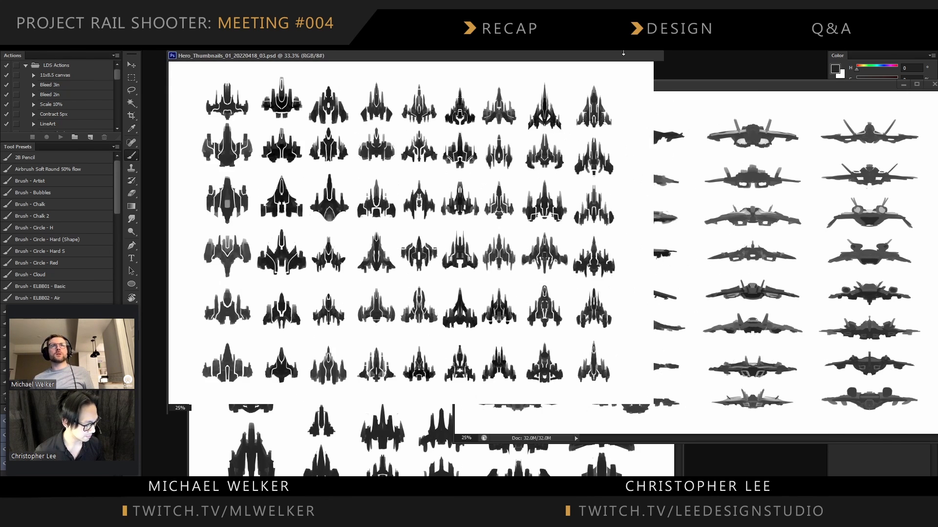
{"action": "key", "text": "ctrl+minus"}
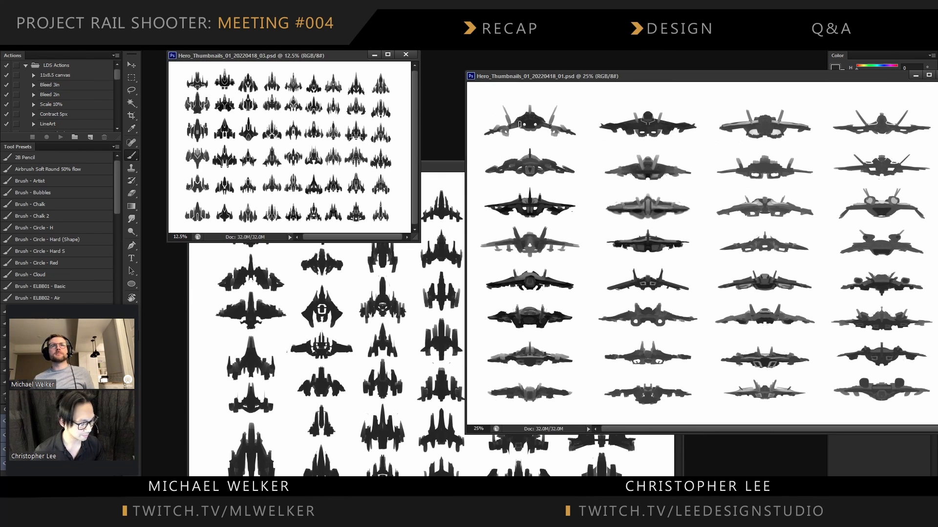
{"action": "left_click", "coordinate": [452, 186]}
{"action": "key", "text": "ctrl+minus"}
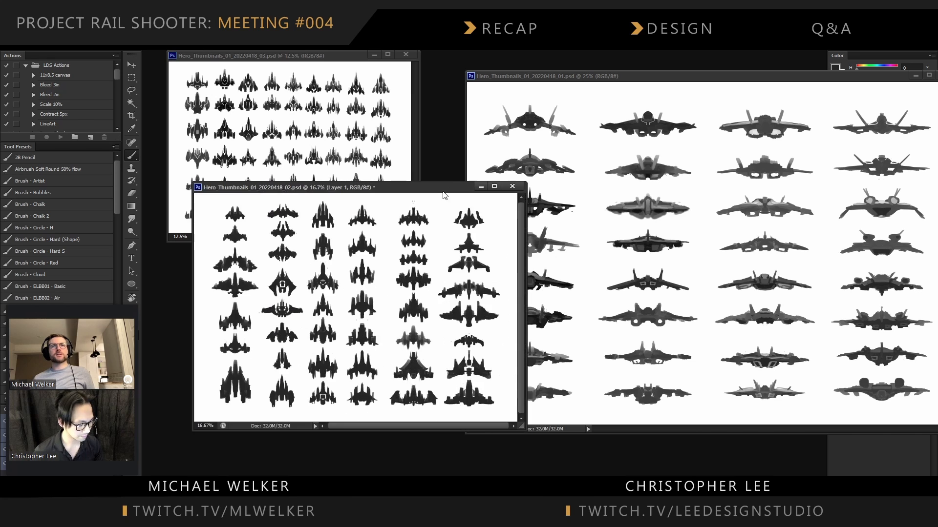
{"action": "left_click_drag", "start_coordinate": [444, 188], "coordinate": [431, 247]}
Reduce the Hero_Thumbnails_01_20220418_01.psd sheet to 12.5% and widen the window of the Hero_Thumbnails_01_20220418_02.psd sheet
{"action": "left_click", "coordinate": [603, 77]}
{"action": "key", "text": "ctrl+minus"}
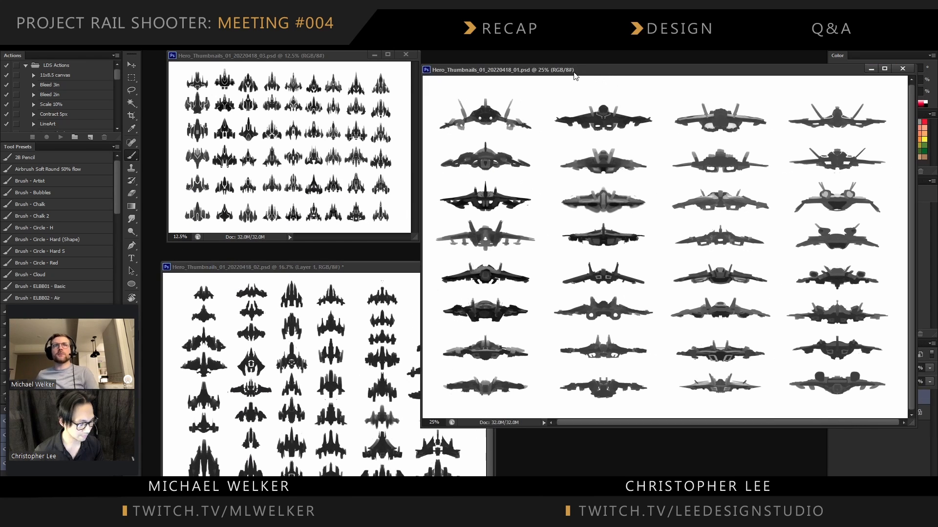
{"action": "key", "text": "ctrl+minus"}
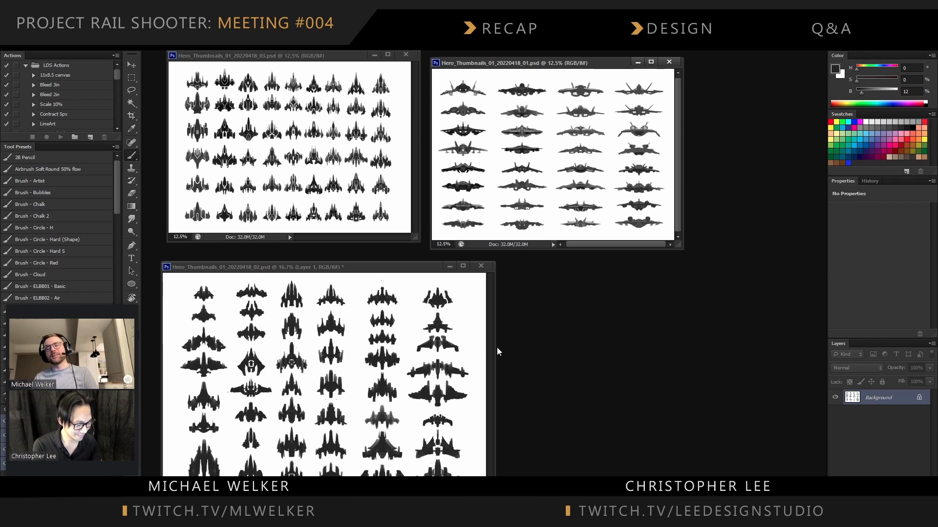
{"action": "left_click_drag", "start_coordinate": [495, 350], "coordinate": [678, 352]}
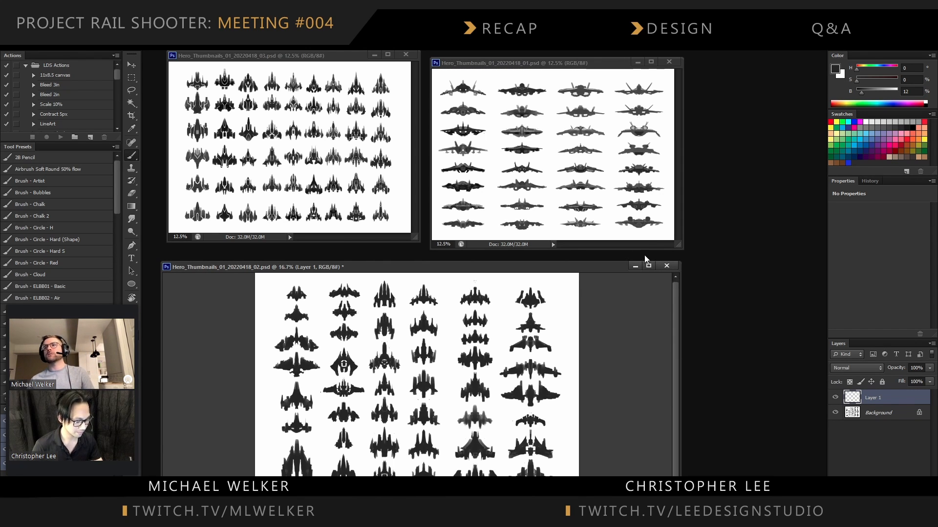
Minimize all three hero thumbnail sheets to clear the workspace
{"action": "left_click", "coordinate": [635, 266]}
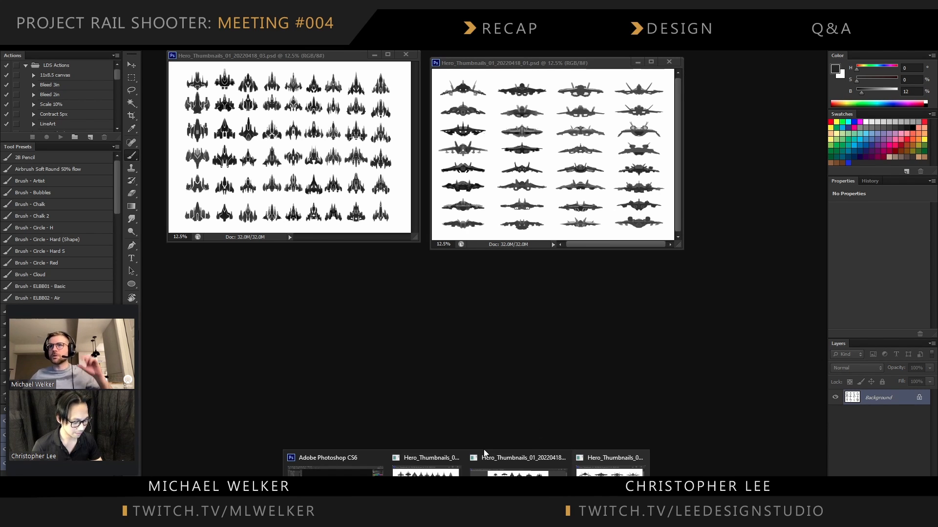
{"action": "left_click", "coordinate": [637, 62]}
{"action": "left_click", "coordinate": [375, 55]}
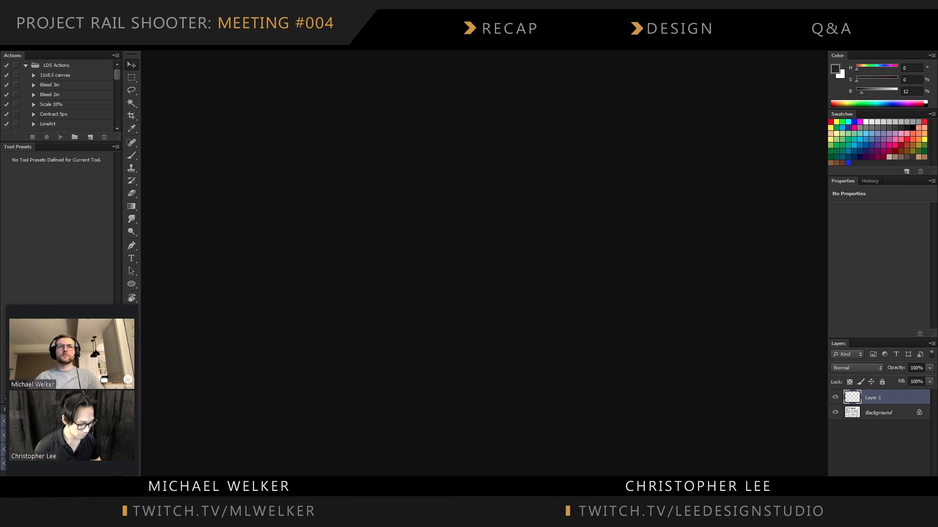
Restore the three minimized hero thumbnail sheets, Hero_Thumbnails_01_20220418_03.psd, Hero_Thumbnails_01_20220418_02.psd and Hero_Thumbnails_01_20220418_01.psd, to the workspace
{"action": "mouse_move", "coordinate": [466, 518]}
{"action": "left_click", "coordinate": [427, 481]}
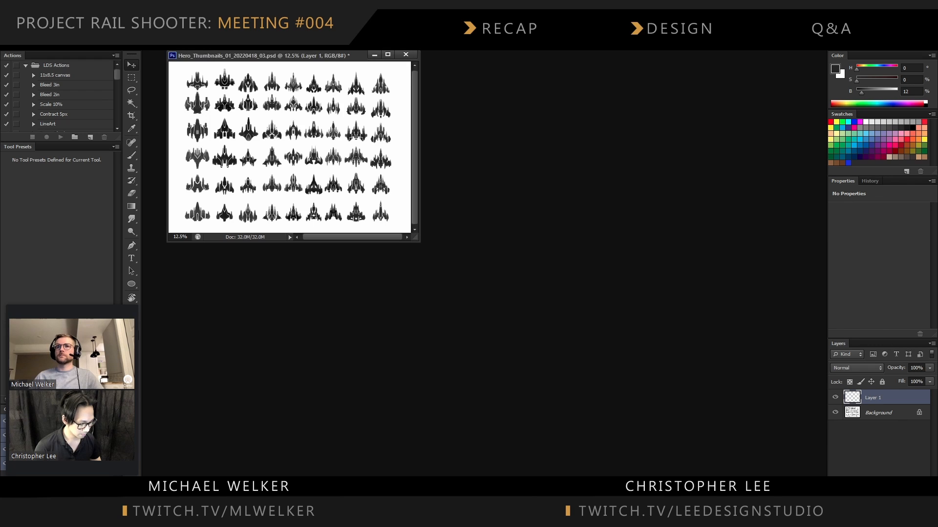
{"action": "left_click", "coordinate": [467, 517]}
{"action": "left_click", "coordinate": [512, 481]}
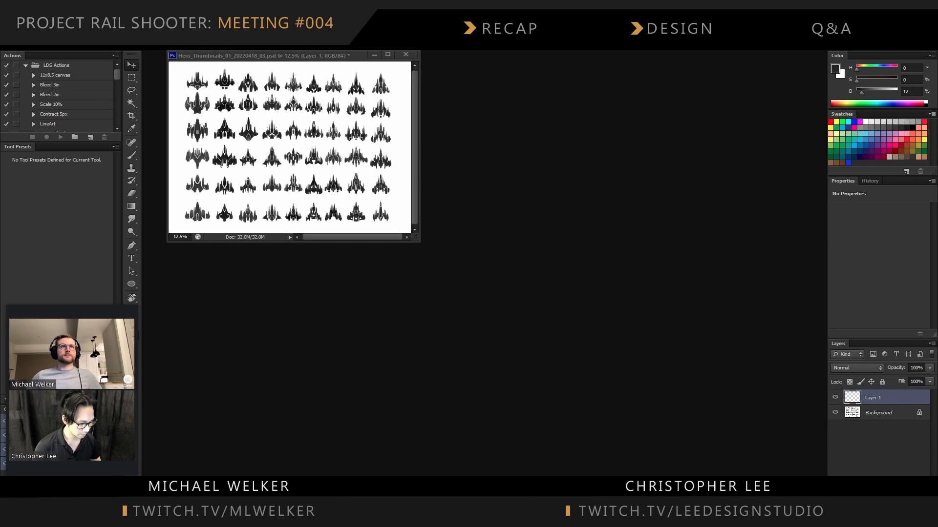
{"action": "left_click", "coordinate": [466, 518]}
{"action": "left_click", "coordinate": [614, 464]}
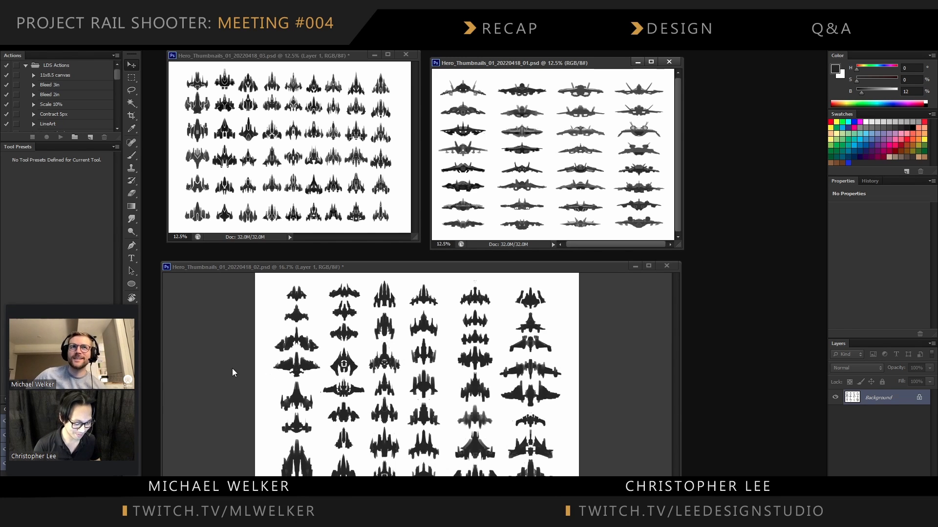
Narrow the Hero_Thumbnails_01_20220418_02.psd window to its sheet's width and close the document without saving its changes
{"action": "mouse_move", "coordinate": [101, 376]}
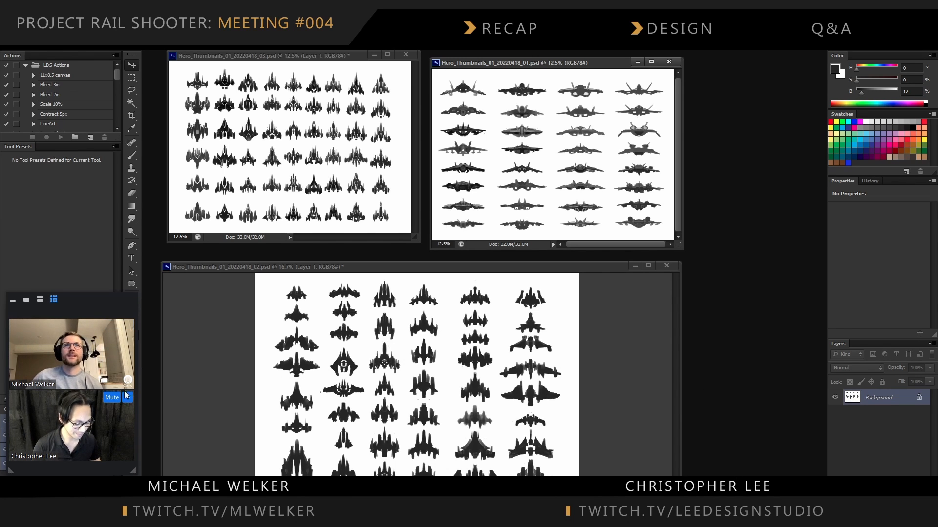
{"action": "left_click", "coordinate": [221, 380]}
{"action": "key", "text": "ctrl+w"}
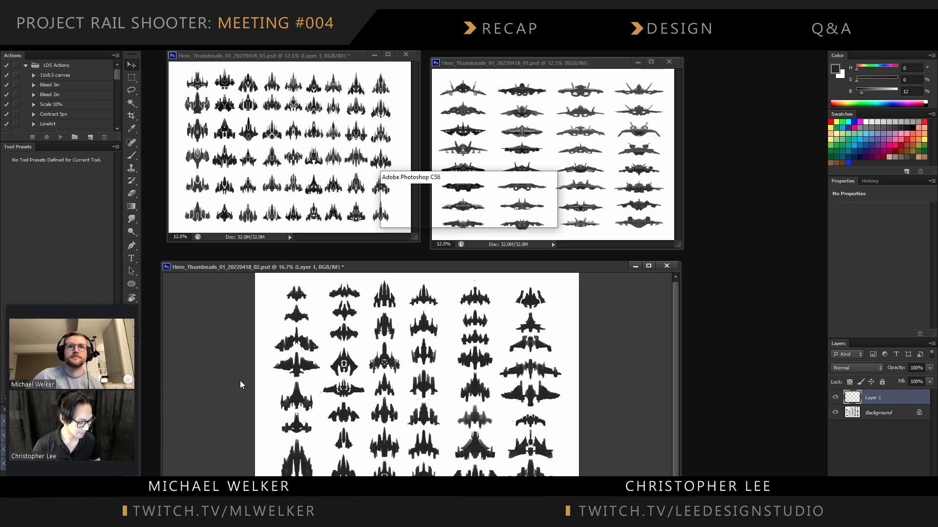
{"action": "key", "text": "Escape"}
{"action": "left_click_drag", "start_coordinate": [462, 263], "coordinate": [487, 263]}
{"action": "double_click", "coordinate": [487, 263]}
{"action": "key", "text": "ctrl+w"}
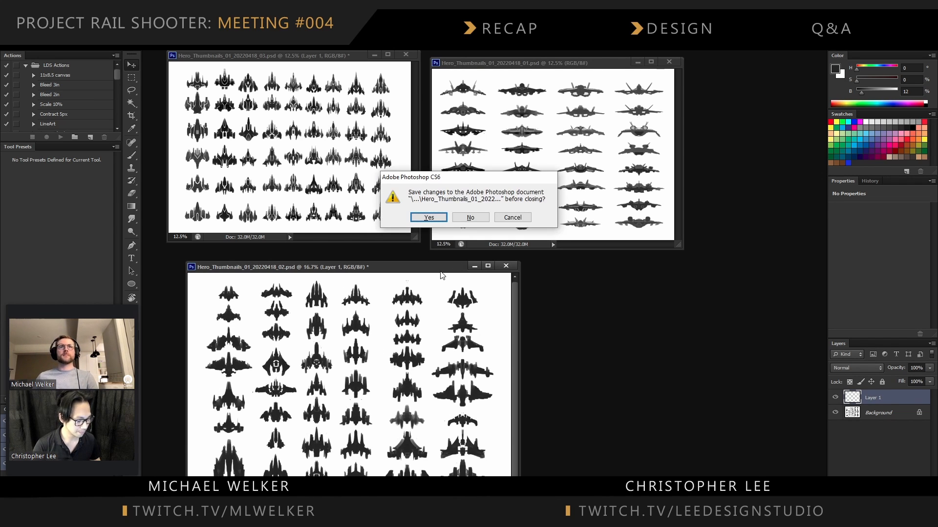
{"action": "left_click", "coordinate": [470, 218]}
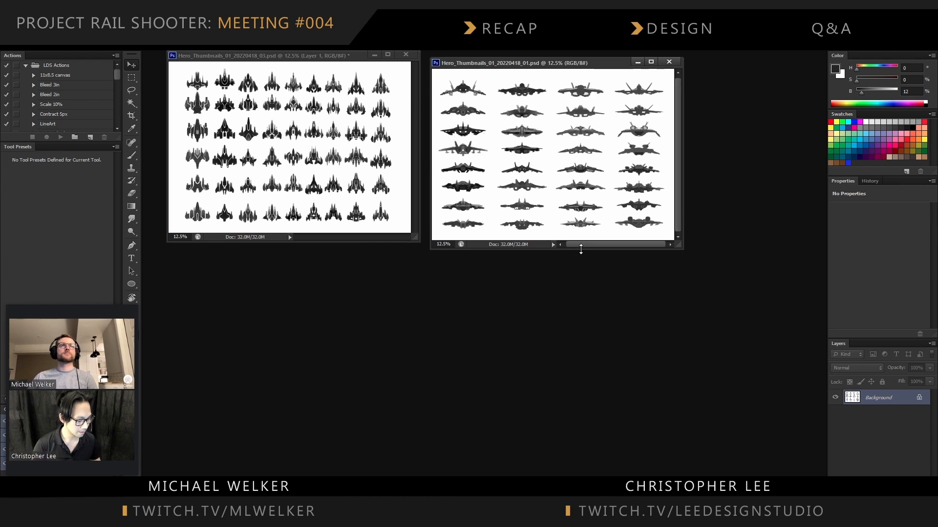
Close Hero_Thumbnails_01_20220418_01.psd and Hero_Thumbnails_01_20220418_03.psd, discarding the unsaved changes in the latter
{"action": "key", "text": "ctrl+w"}
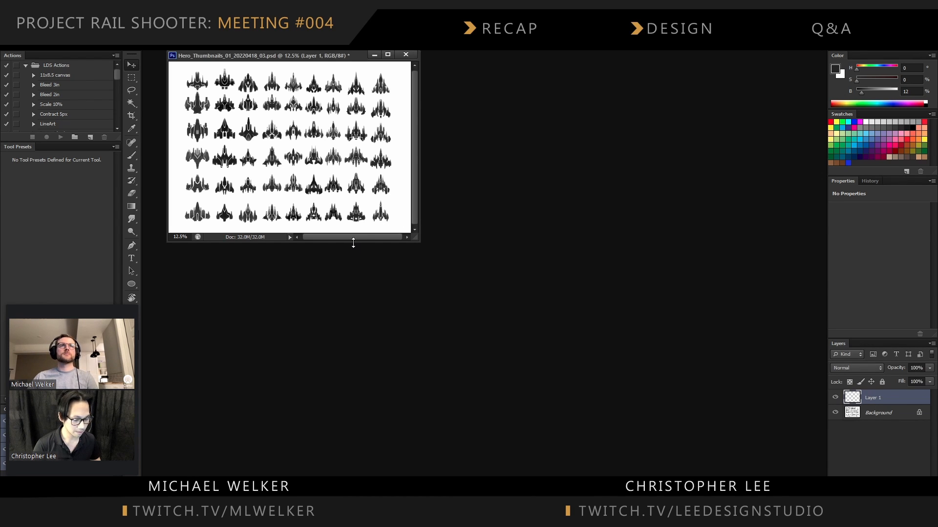
{"action": "key", "text": "ctrl+w"}
{"action": "left_click", "coordinate": [481, 216]}
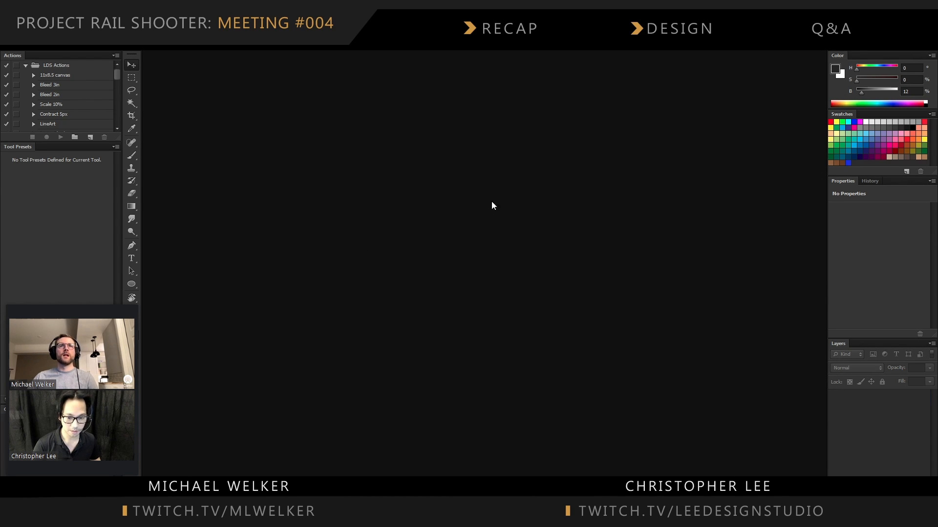